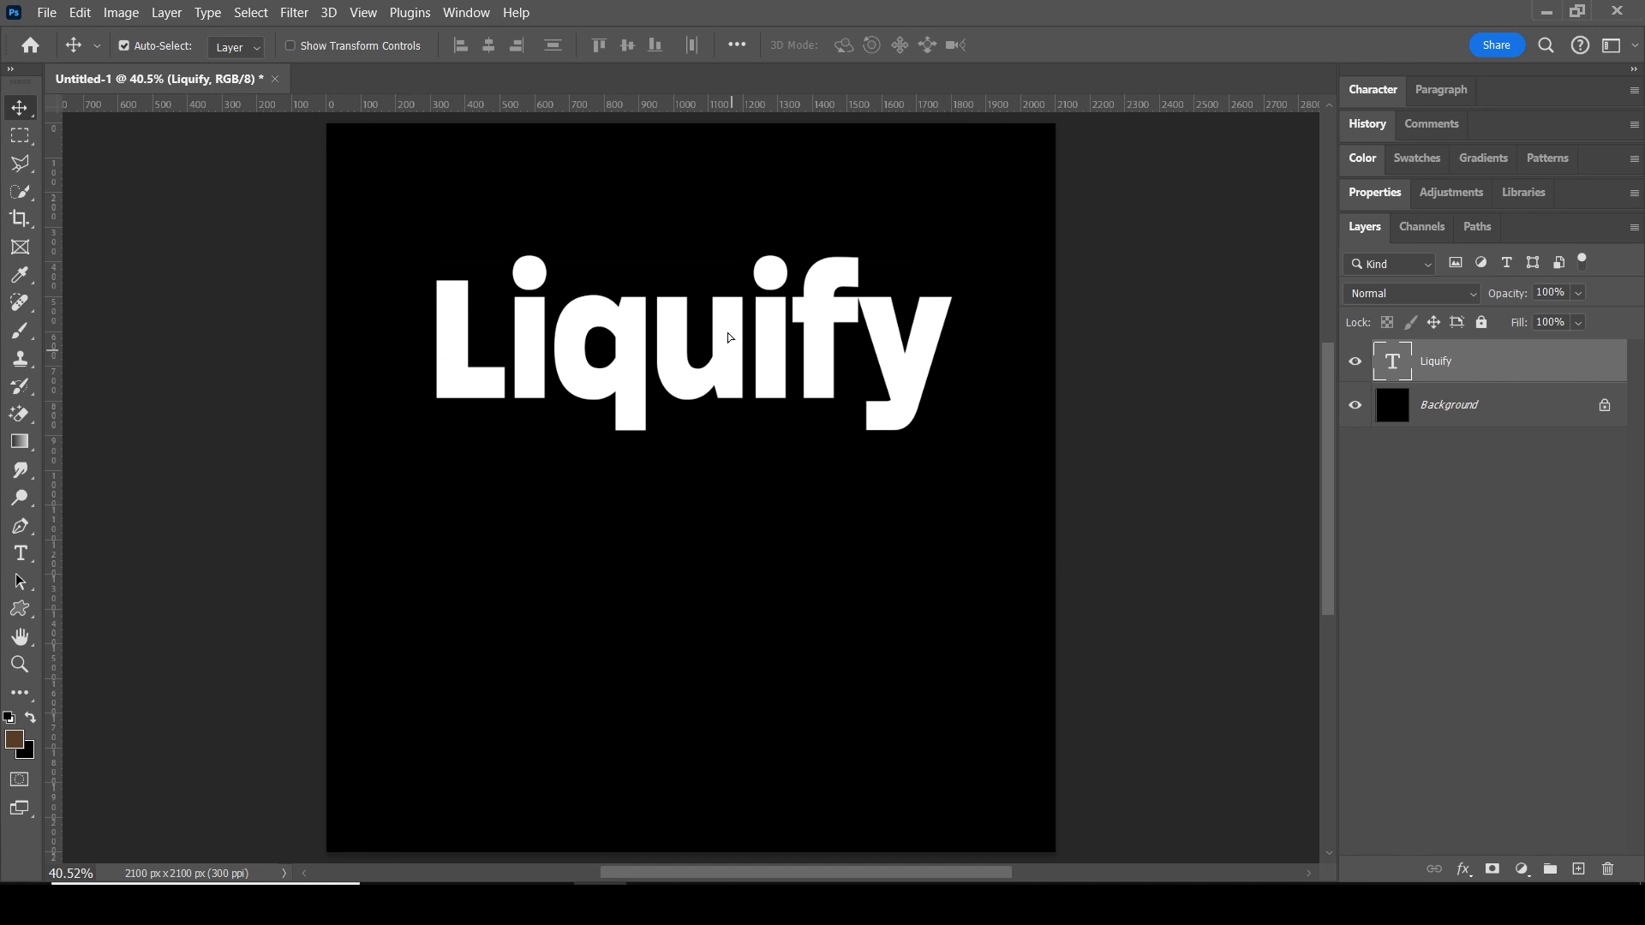
Step: Duplicate the Liquify text twice straight below the original to build three stacked lines
{"action": "mouse_move", "coordinate": [748, 361]}
{"action": "left_mouse_down"}
{"action": "mouse_move", "coordinate": [725, 286]}
{"action": "mouse_move", "coordinate": [715, 443]}
{"action": "left_mouse_up"}
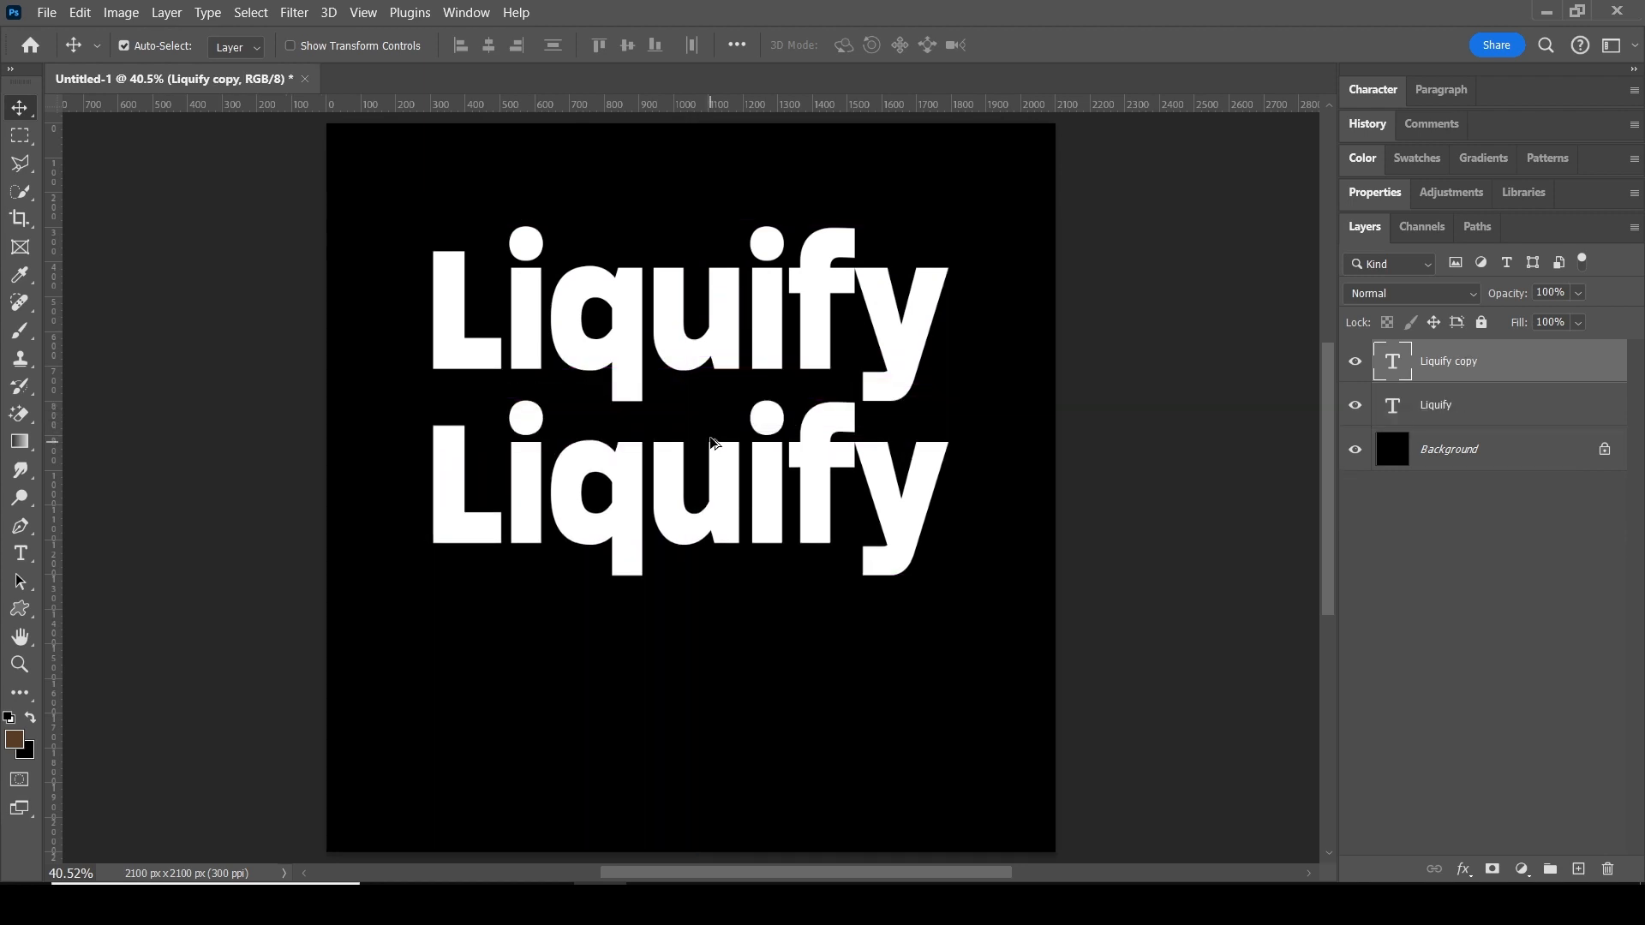
{"action": "double_click", "coordinate": [746, 456]}
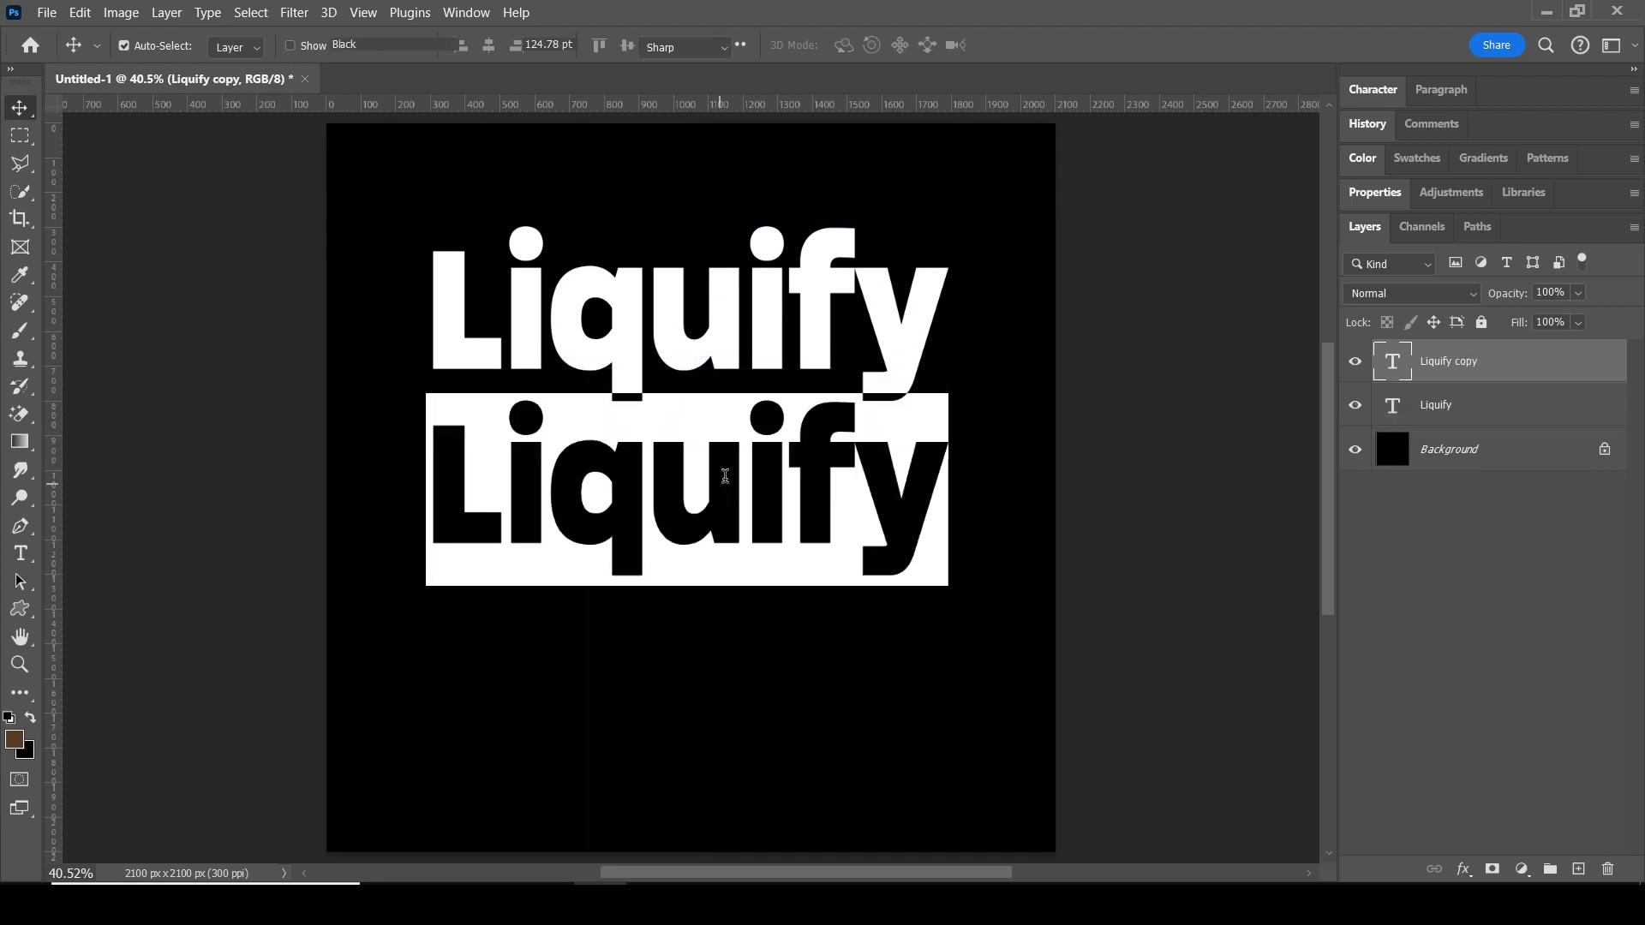
{"action": "left_click", "coordinate": [735, 484]}
{"action": "key", "text": "ctrl+Return"}
{"action": "key", "text": "v"}
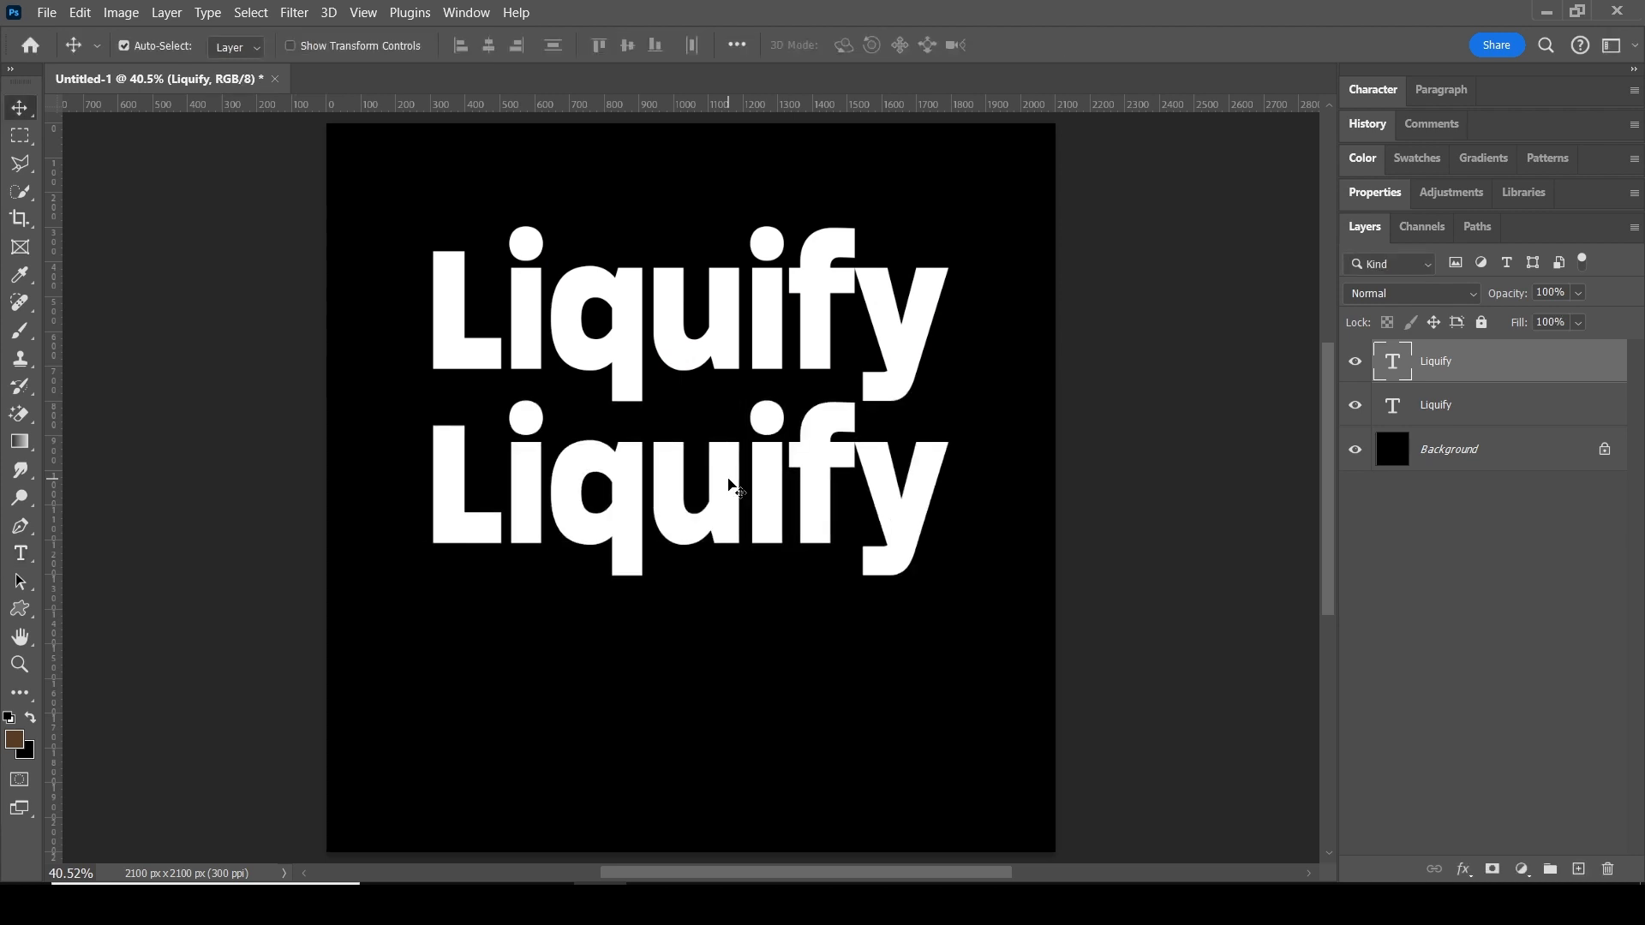
{"action": "left_click_drag", "start_coordinate": [738, 467], "coordinate": [716, 637]}
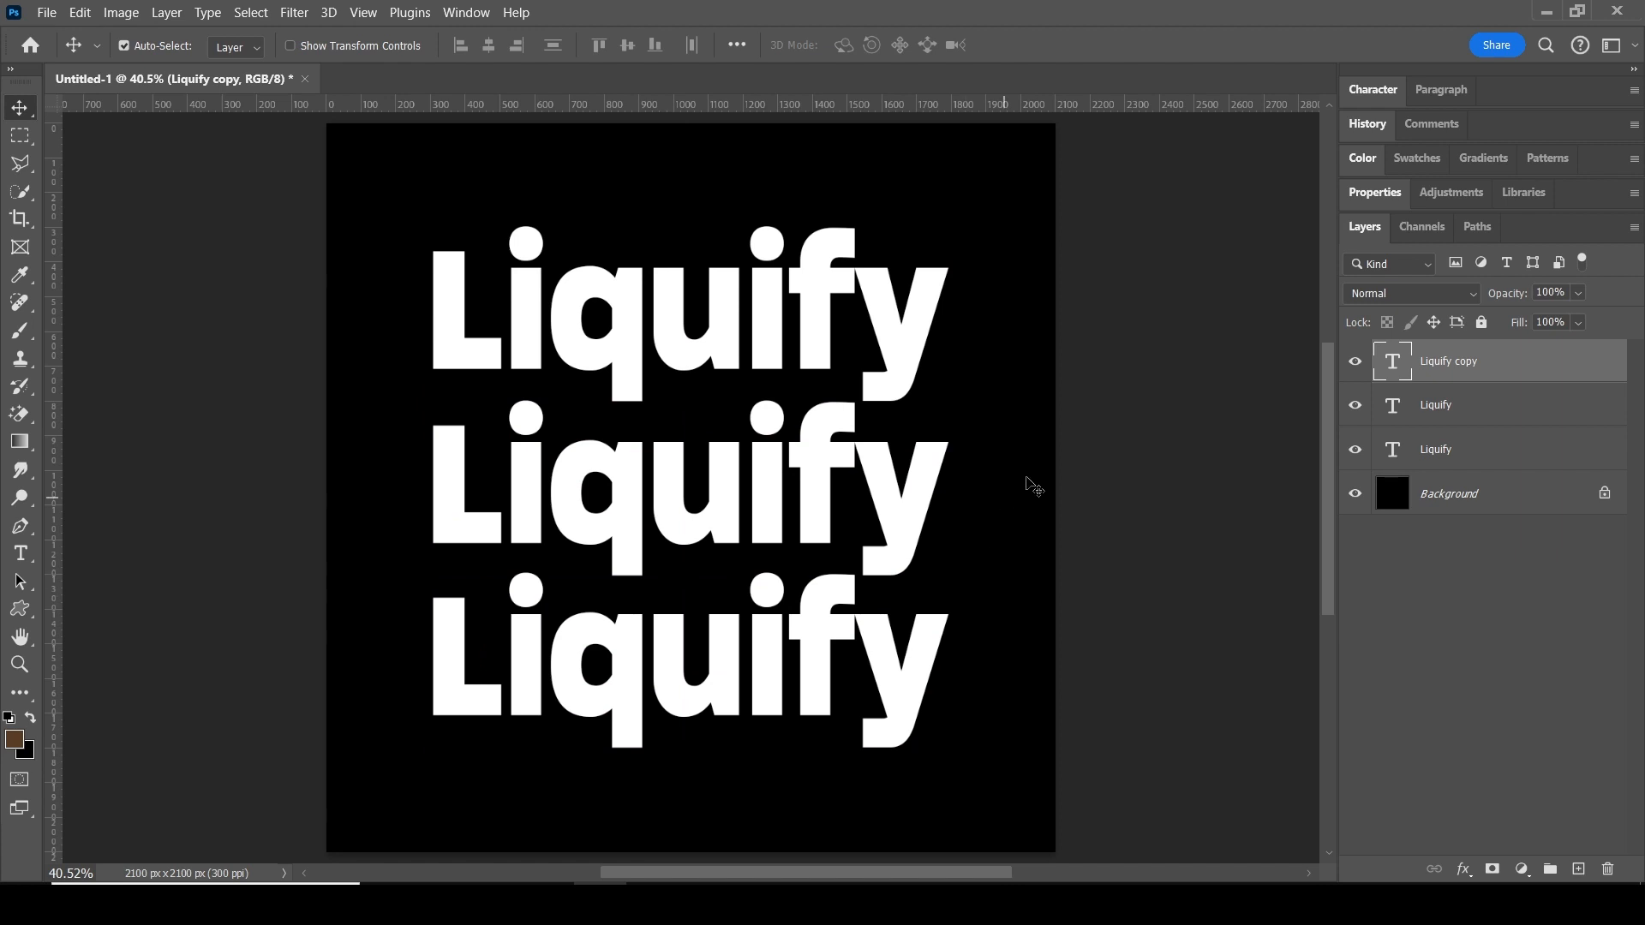
Step: Nudge the middle Liquify line up by 40 px to close the gap to the first line
{"action": "left_click", "coordinate": [822, 482]}
{"action": "key", "text": "shift+Up"}
{"action": "key", "text": "shift+Up"}
{"action": "key", "text": "shift+Up"}
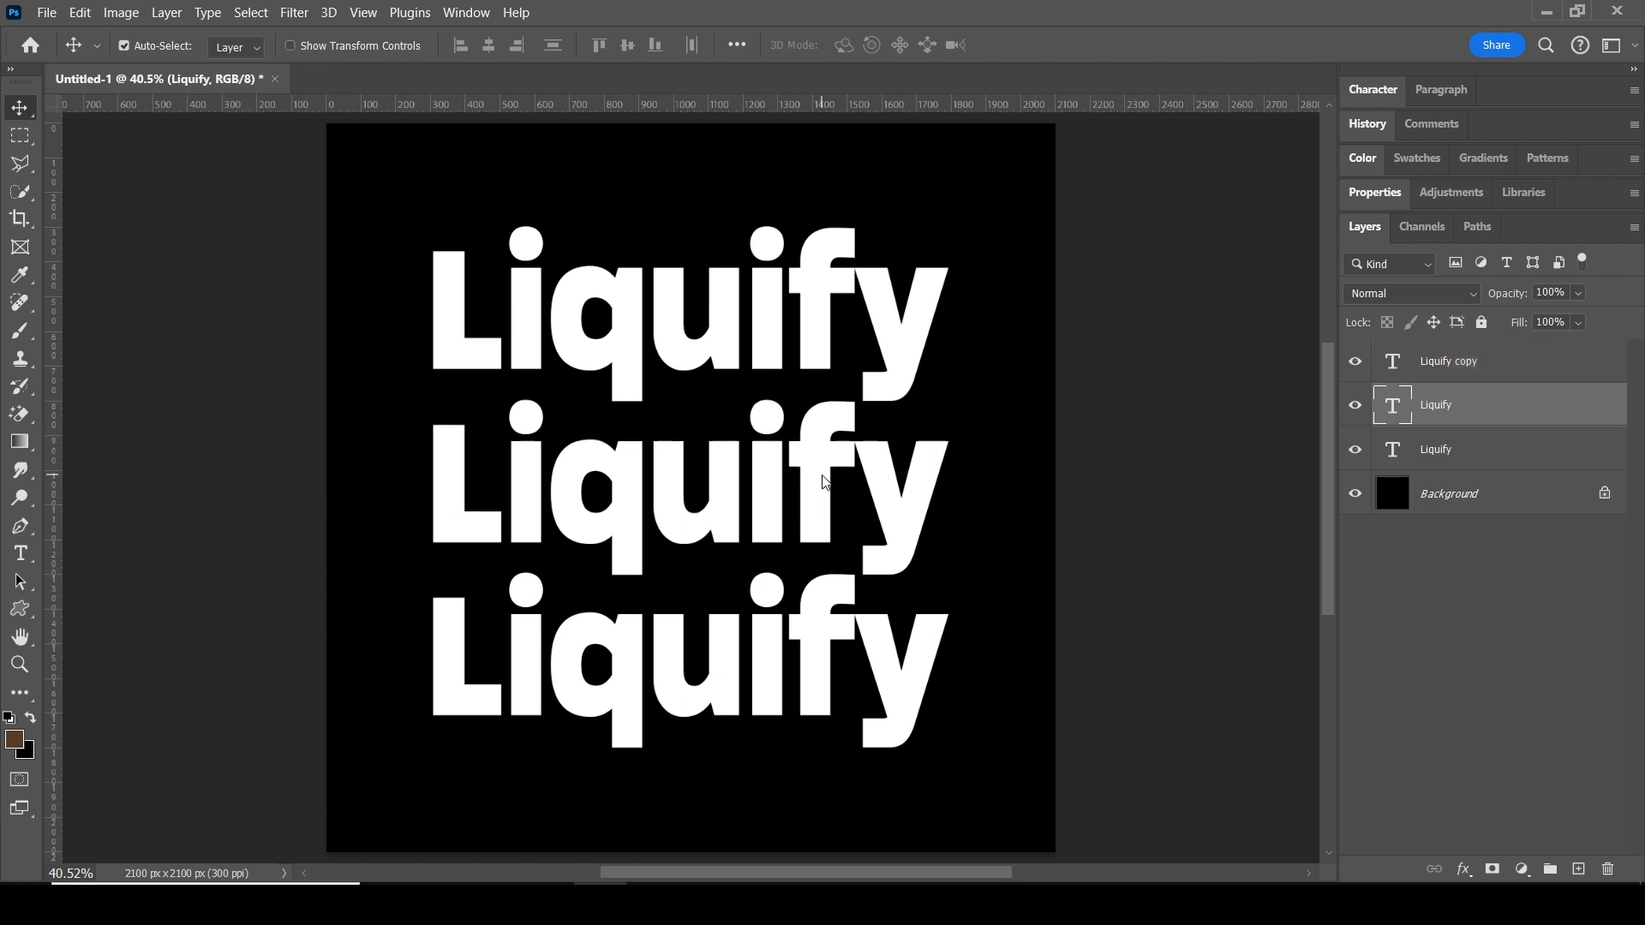
{"action": "key", "text": "shift+Up"}
Step: Nudge the lowest Liquify line up by 80 px so its spacing matches the lines above
{"action": "left_click", "coordinate": [829, 677]}
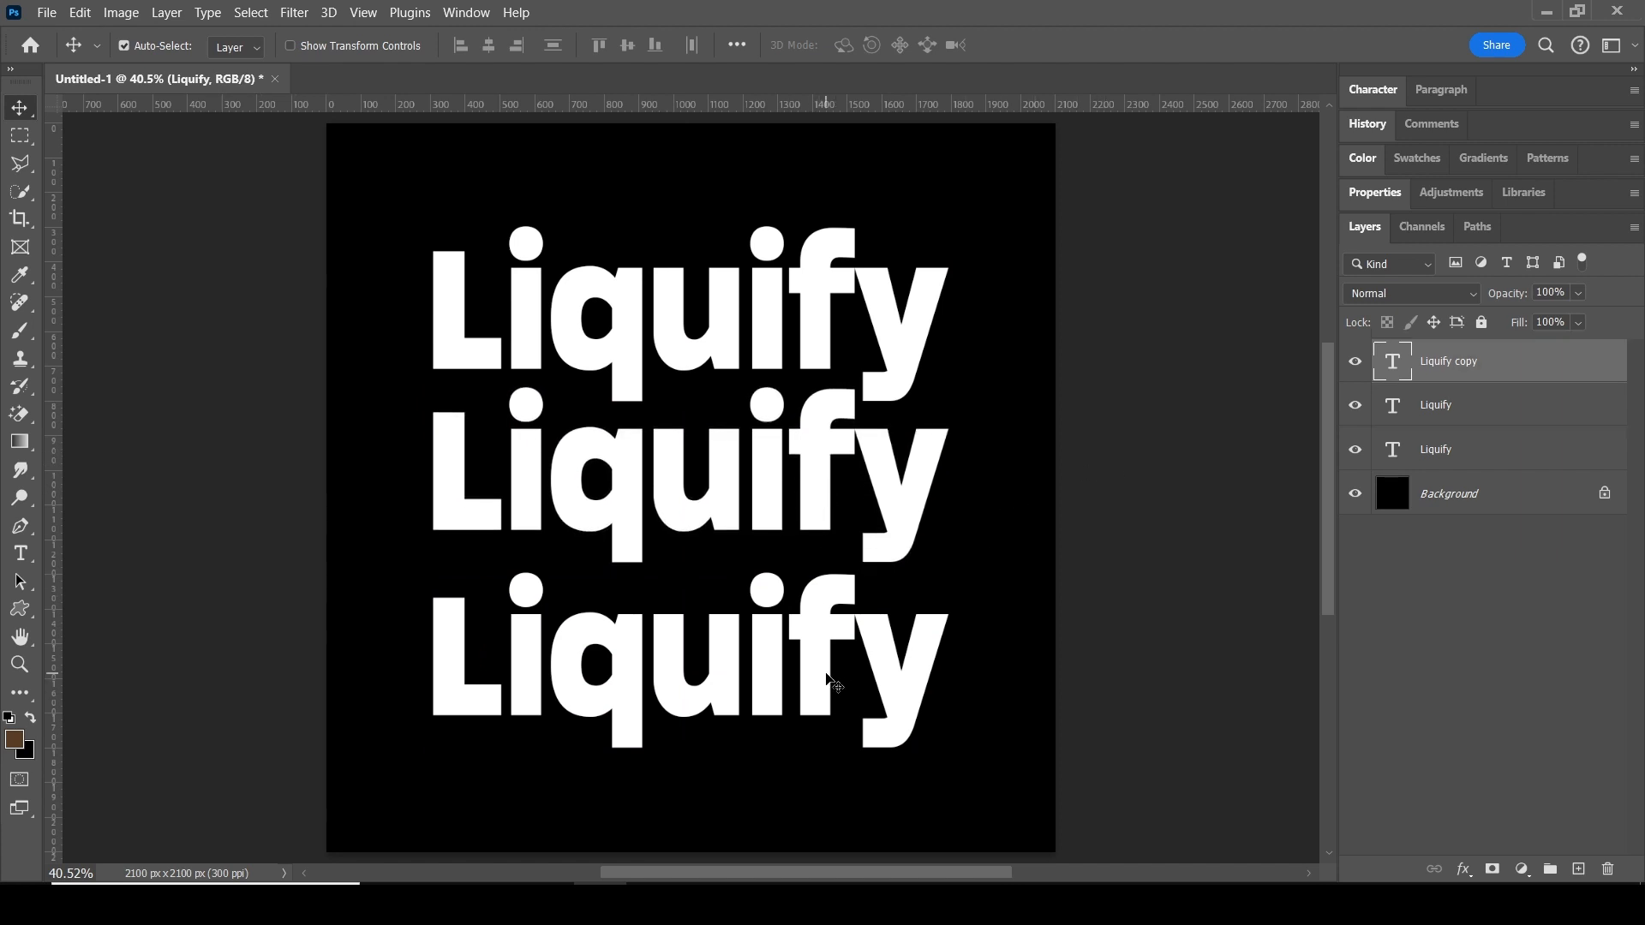
{"action": "key", "text": "shift+Up"}
{"action": "key", "text": "shift+Up"}
{"action": "key", "text": "shift+Up"}
{"action": "key", "text": "shift+Up"}
{"action": "key", "text": "shift+Up"}
{"action": "key", "text": "shift+Up"}
{"action": "key", "text": "shift+Up"}
{"action": "key", "text": "shift+Up"}
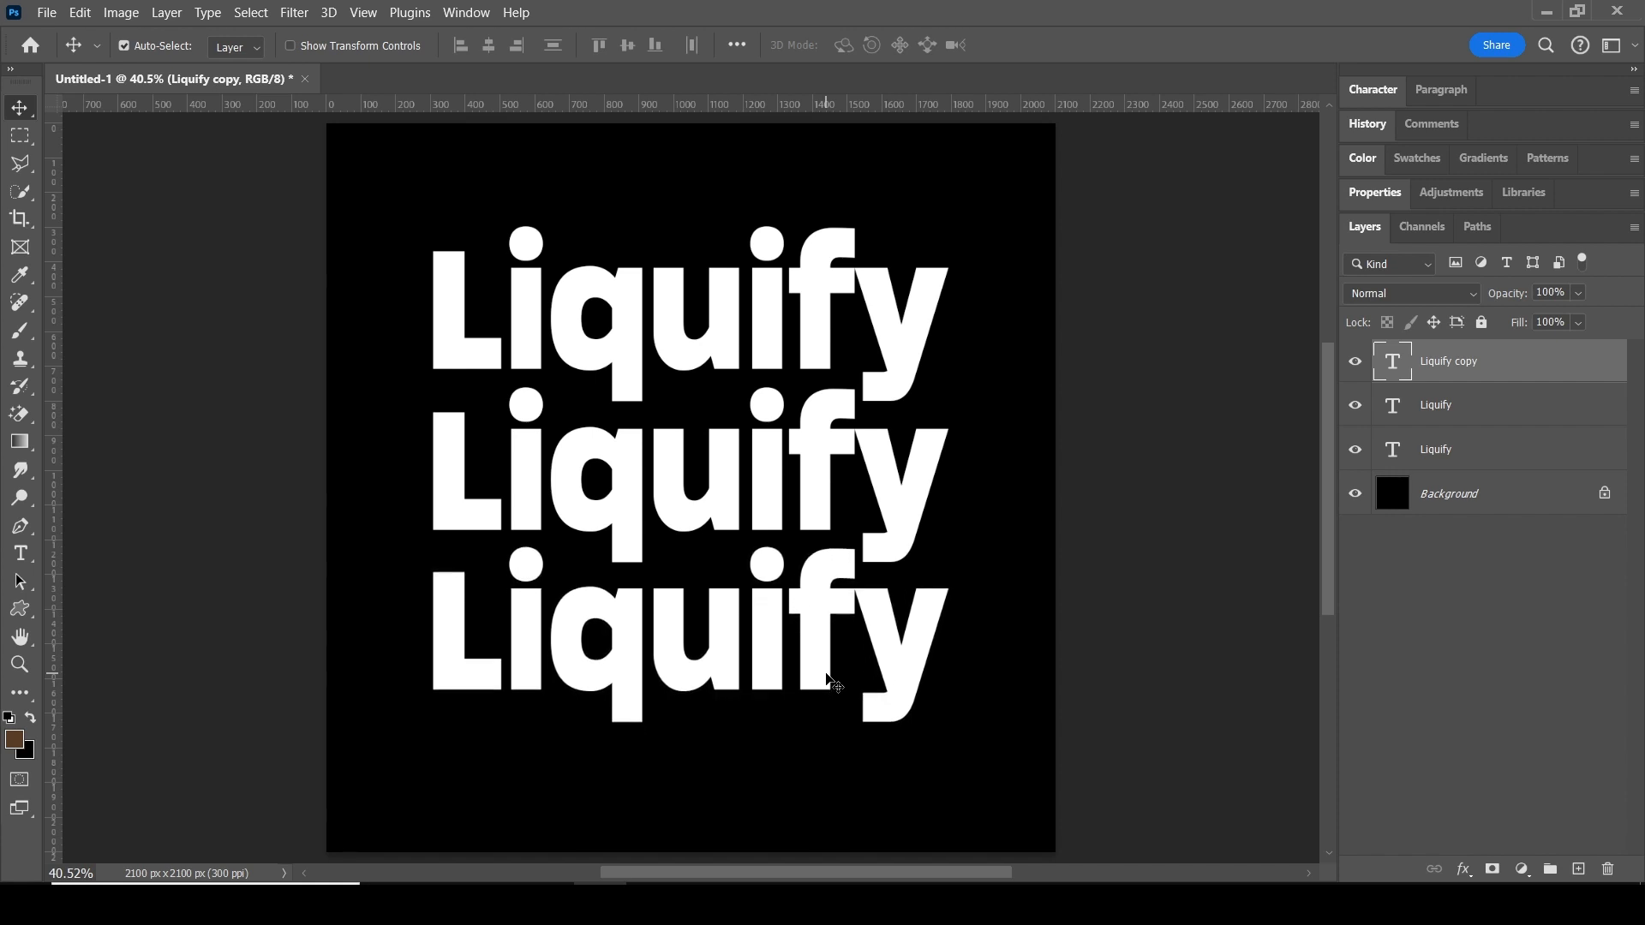
Step: Select all three Liquify text layers and convert them to a single smart object
{"action": "left_click_drag", "start_coordinate": [377, 242], "coordinate": [961, 729]}
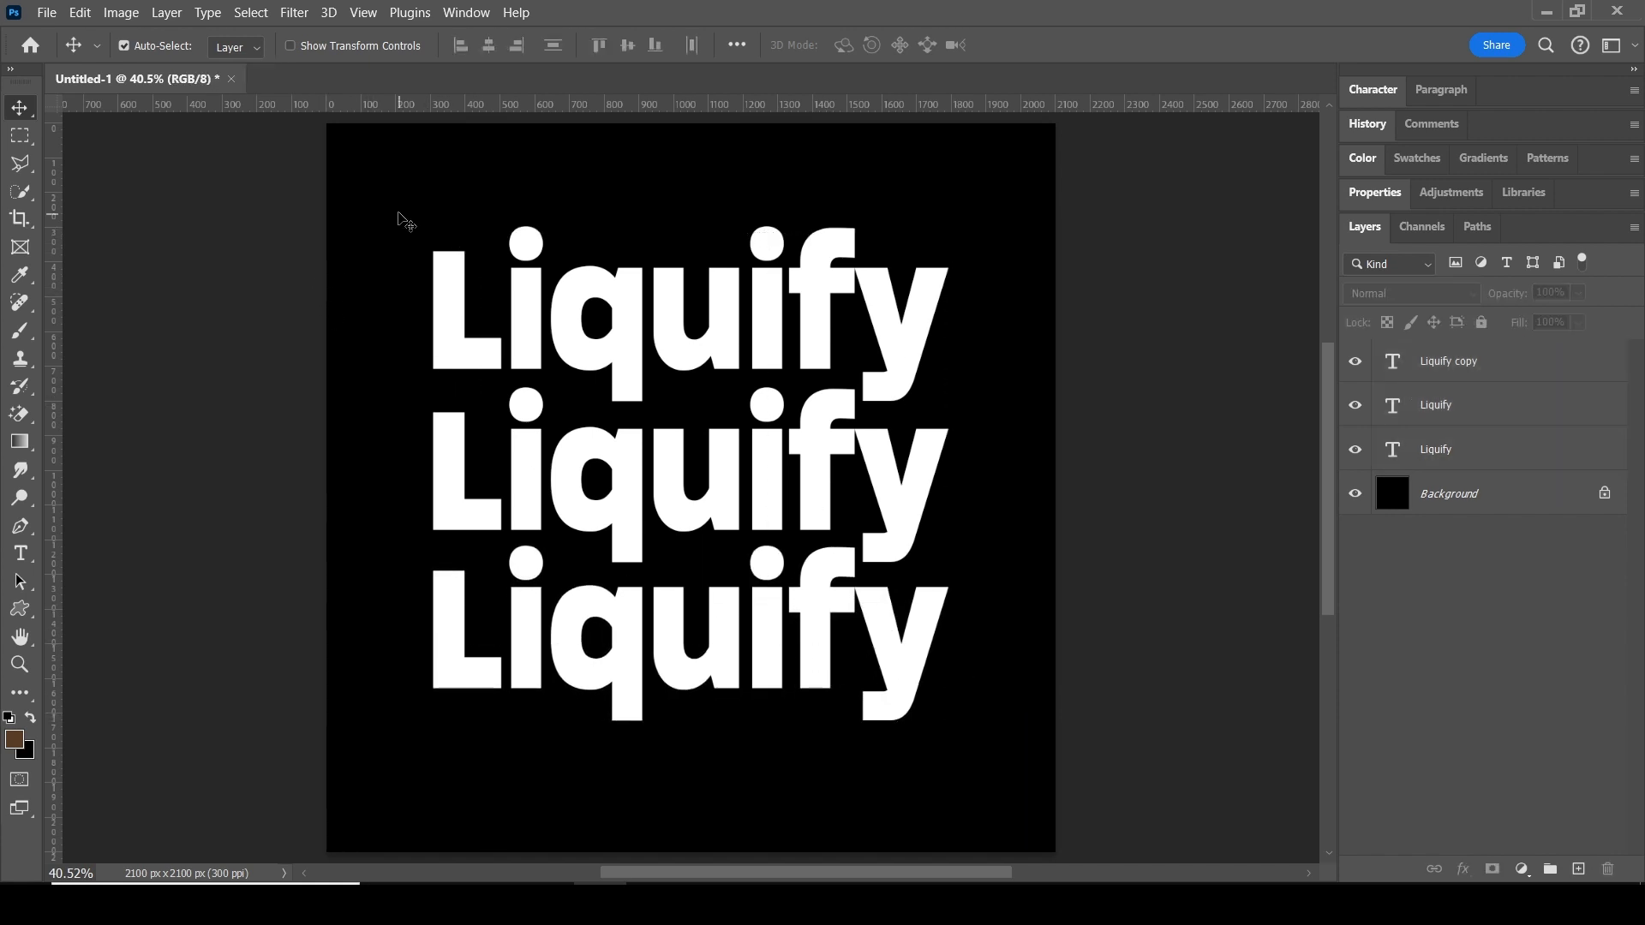
{"action": "mouse_move", "coordinate": [403, 219]}
{"action": "left_mouse_down"}
{"action": "mouse_move", "coordinate": [865, 621]}
{"action": "mouse_move", "coordinate": [814, 661]}
{"action": "left_mouse_up"}
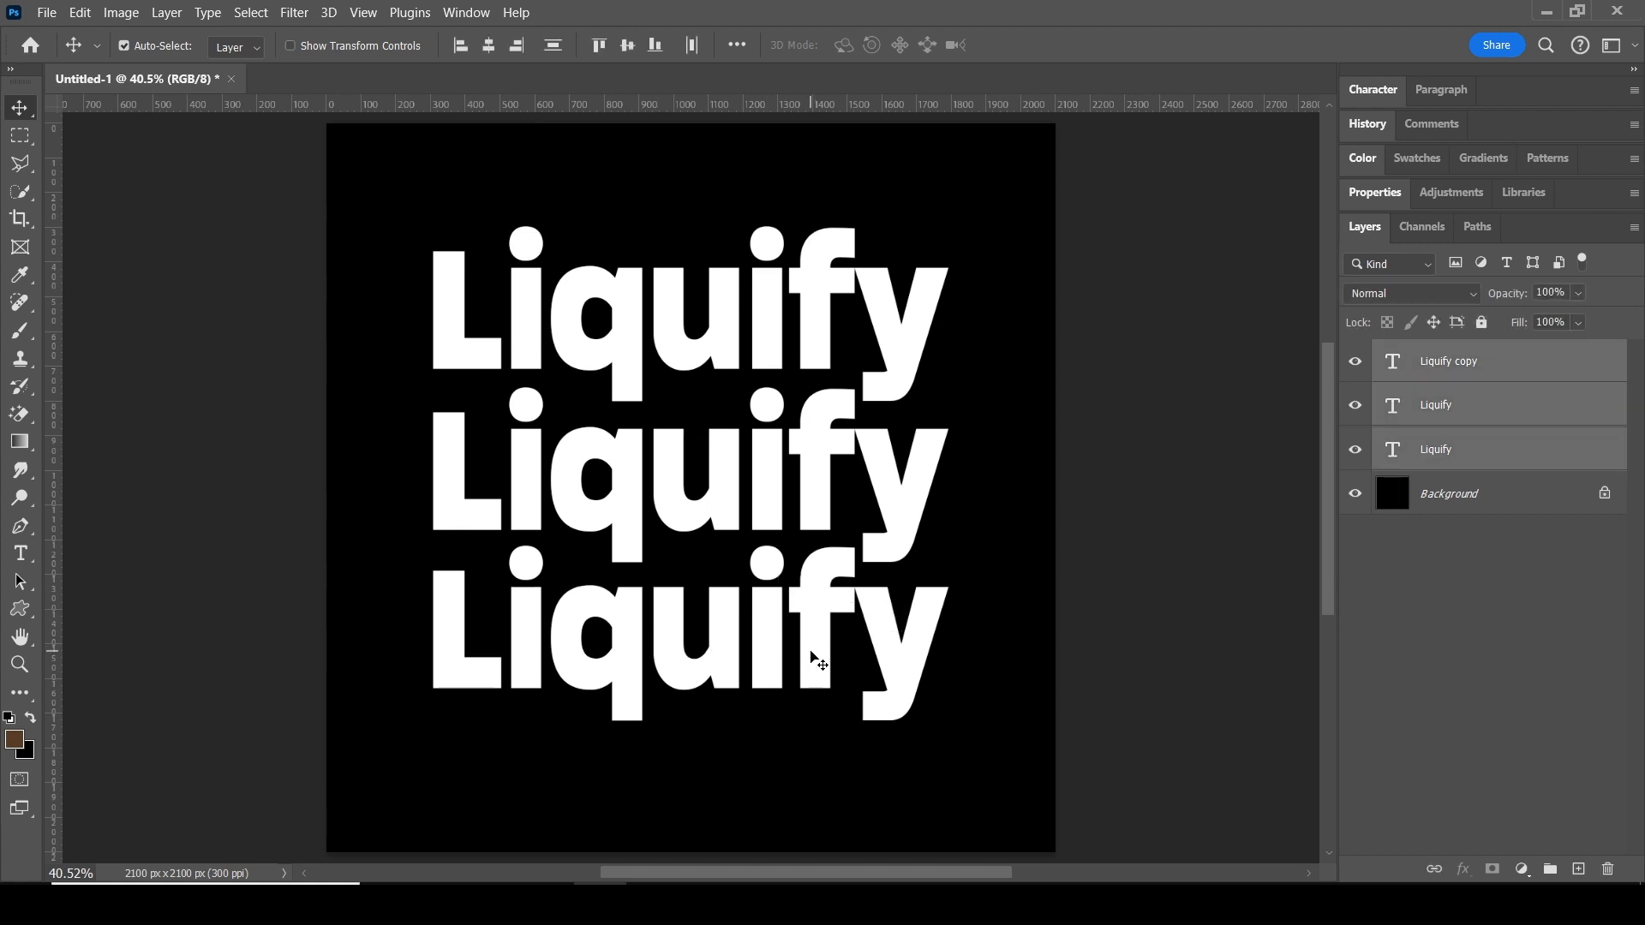
{"action": "right_click", "coordinate": [1485, 444]}
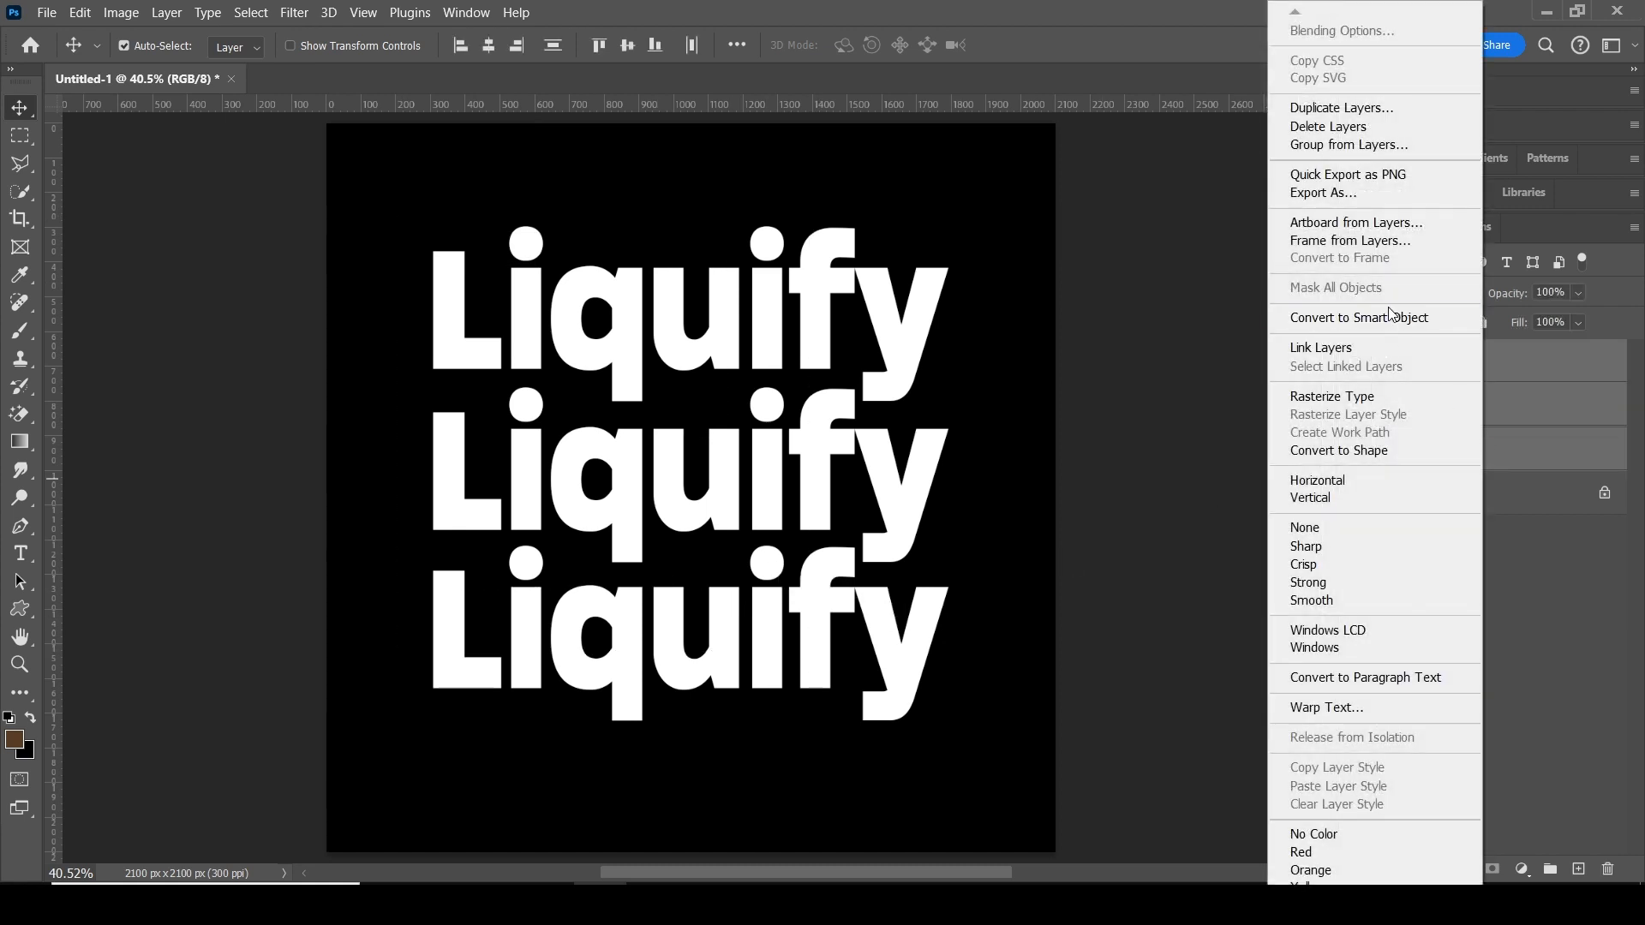
{"action": "left_click", "coordinate": [1396, 319]}
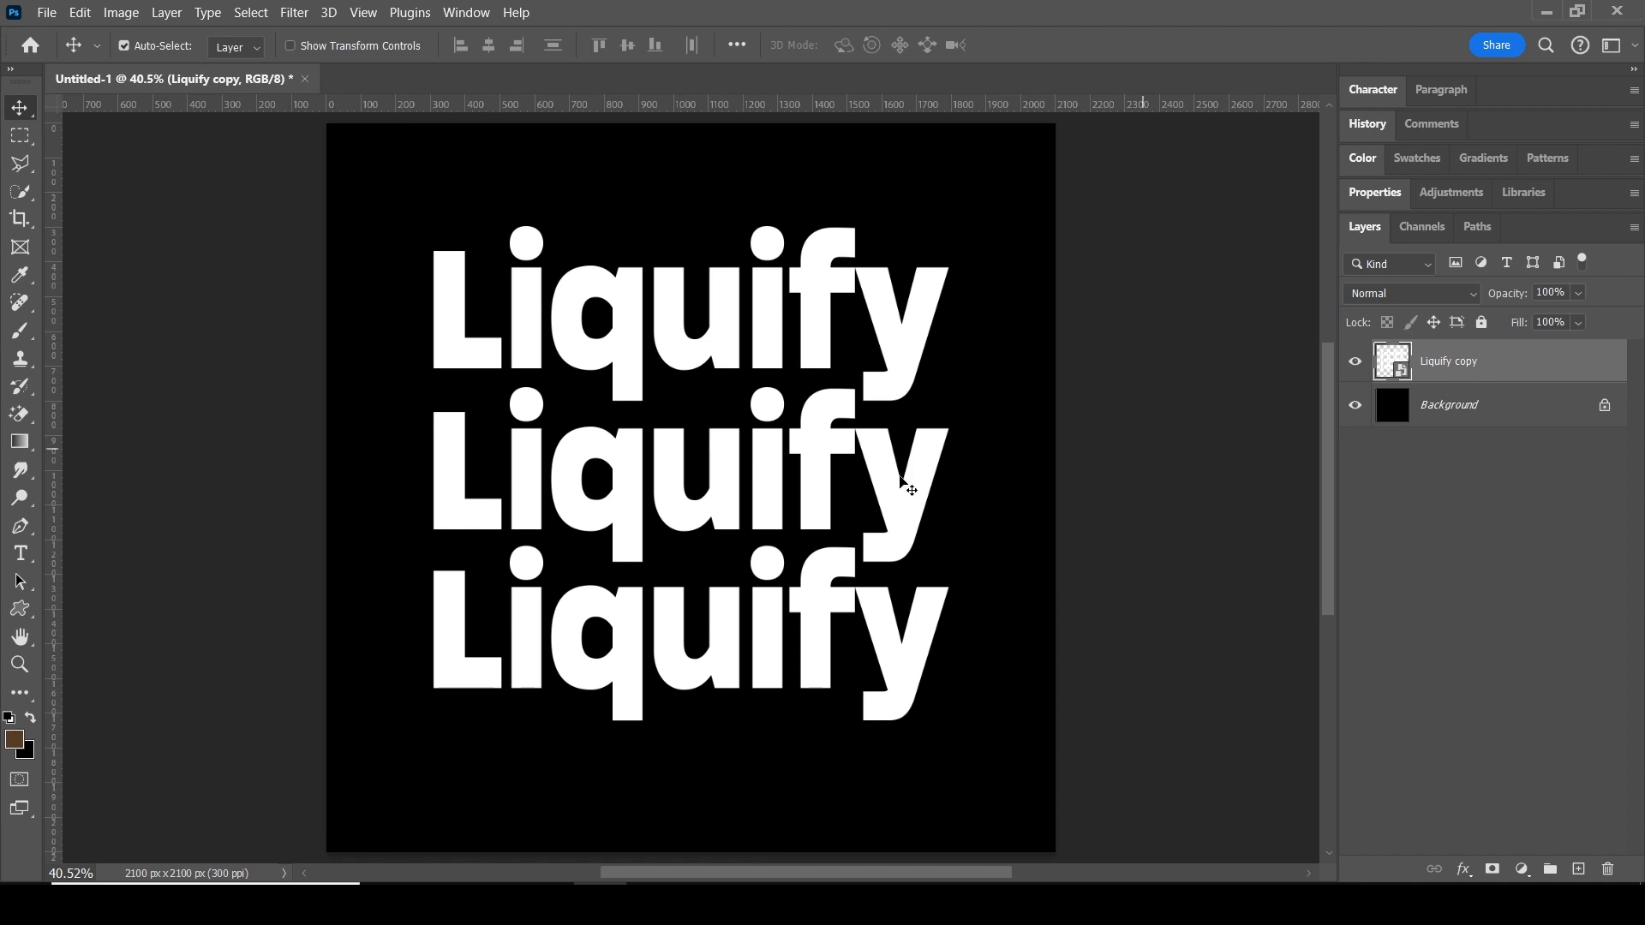
Step: Start the Liquify filter on the smart object and set the Forward Warp brush size to 250
{"action": "left_click", "coordinate": [300, 14]}
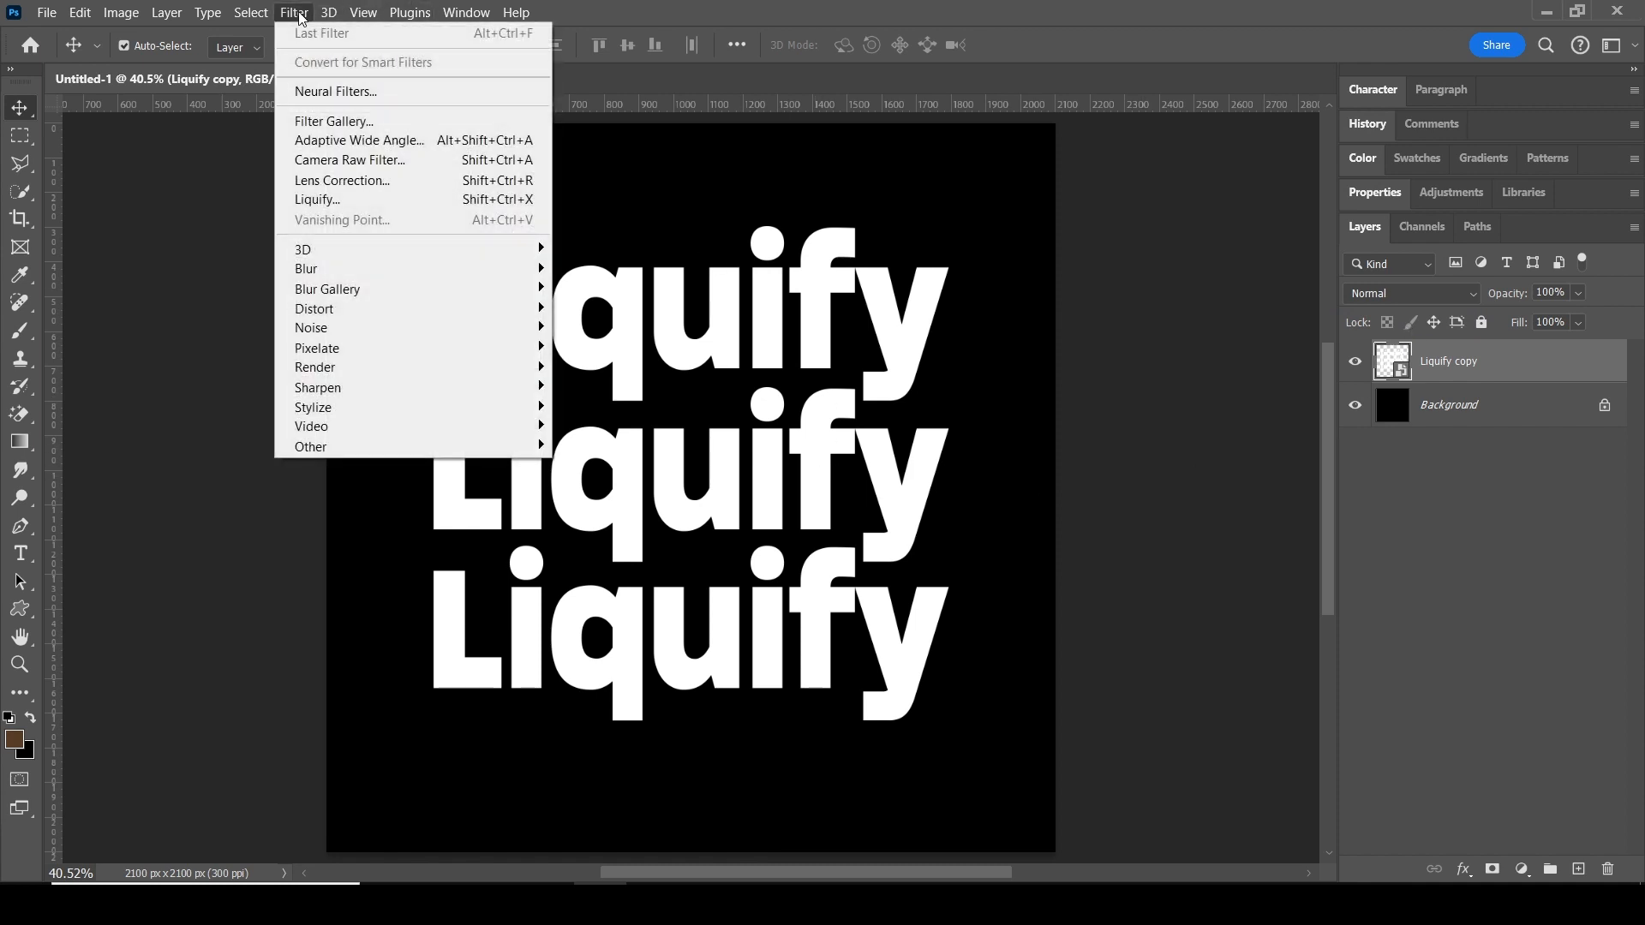
{"action": "left_click", "coordinate": [341, 201]}
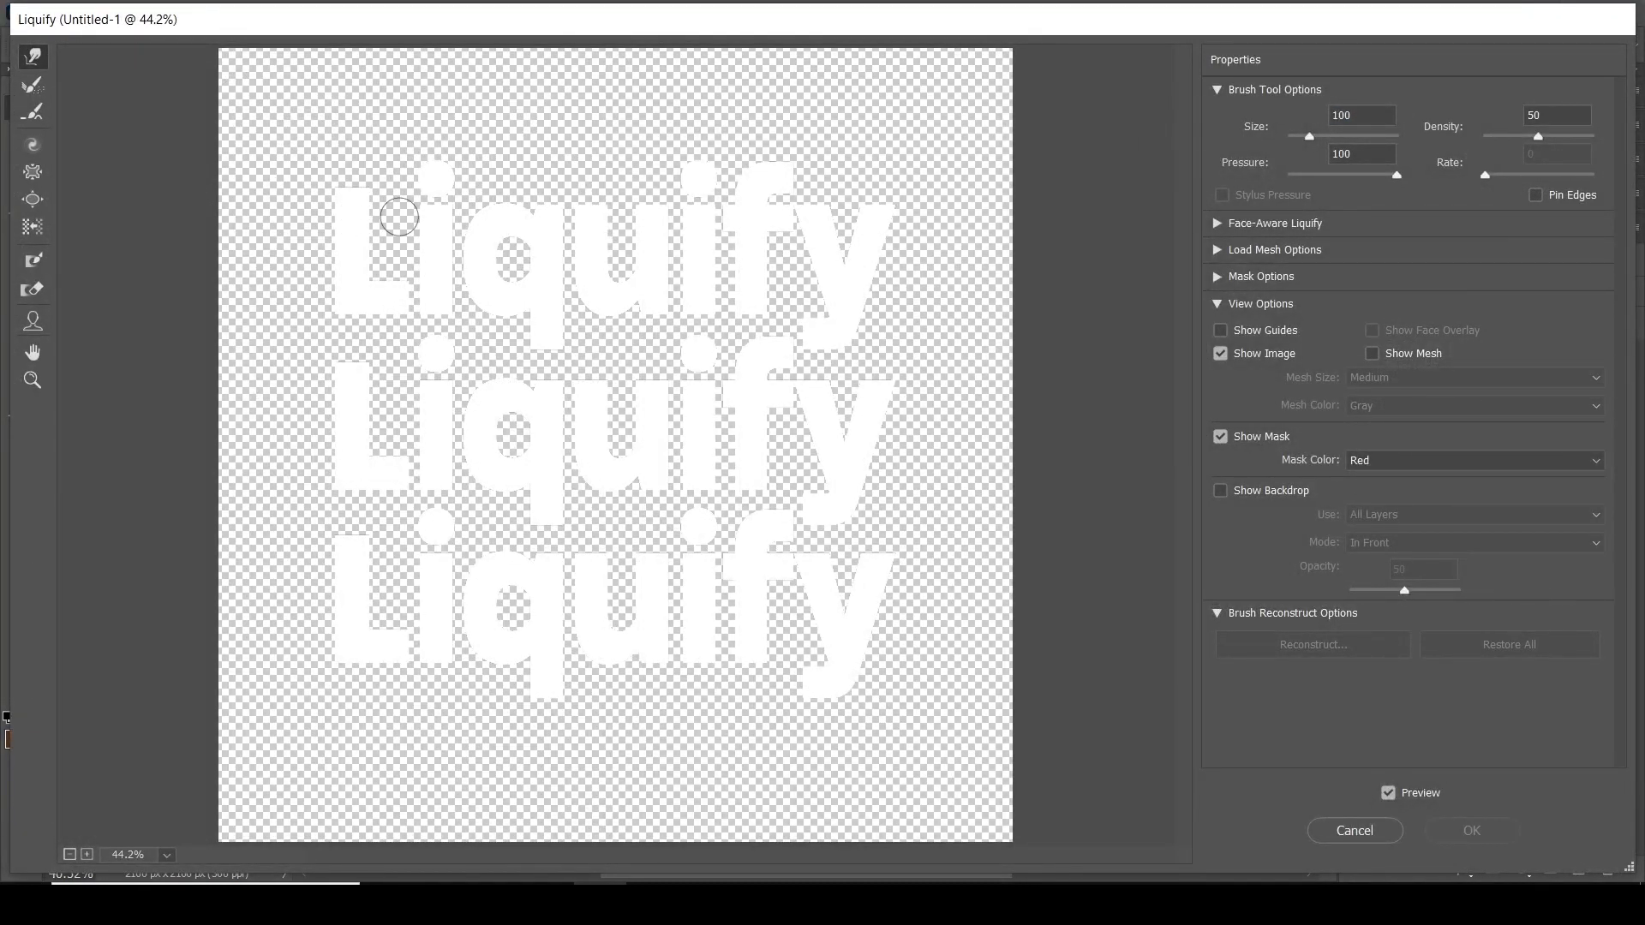
{"action": "key", "text": "bracketright"}
{"action": "key", "text": "bracketright"}
{"action": "key", "text": "bracketright"}
{"action": "key", "text": "bracketright"}
{"action": "key", "text": "bracketright"}
{"action": "key", "text": "bracketright"}
{"action": "key", "text": "bracketright"}
{"action": "key", "text": "bracketright"}
{"action": "key", "text": "bracketright"}
{"action": "key", "text": "bracketright"}
{"action": "key", "text": "bracketright"}
{"action": "key", "text": "bracketright"}
{"action": "key", "text": "bracketright"}
{"action": "key", "text": "bracketright"}
{"action": "key", "text": "bracketright"}
{"action": "key", "text": "bracketright"}
{"action": "key", "text": "bracketright"}
{"action": "key", "text": "bracketright"}
{"action": "key", "text": "bracketright"}
{"action": "key", "text": "bracketright"}
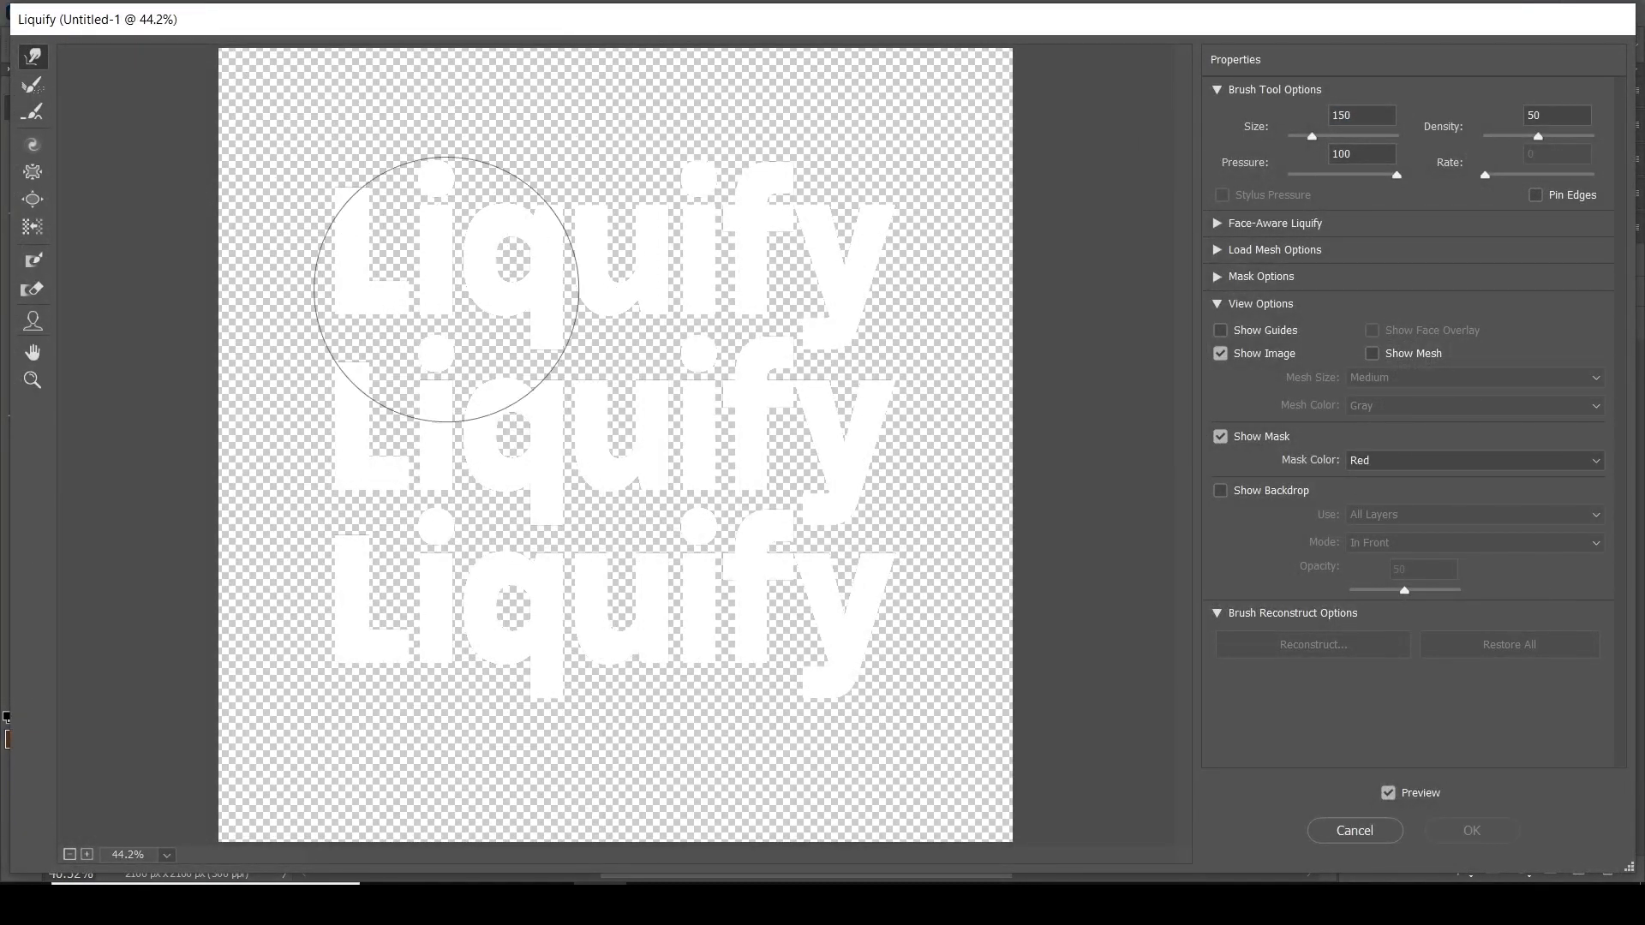
{"action": "key", "text": "bracketleft"}
{"action": "key", "text": "bracketleft"}
{"action": "key", "text": "bracketleft"}
{"action": "key", "text": "bracketleft"}
{"action": "key", "text": "bracketleft"}
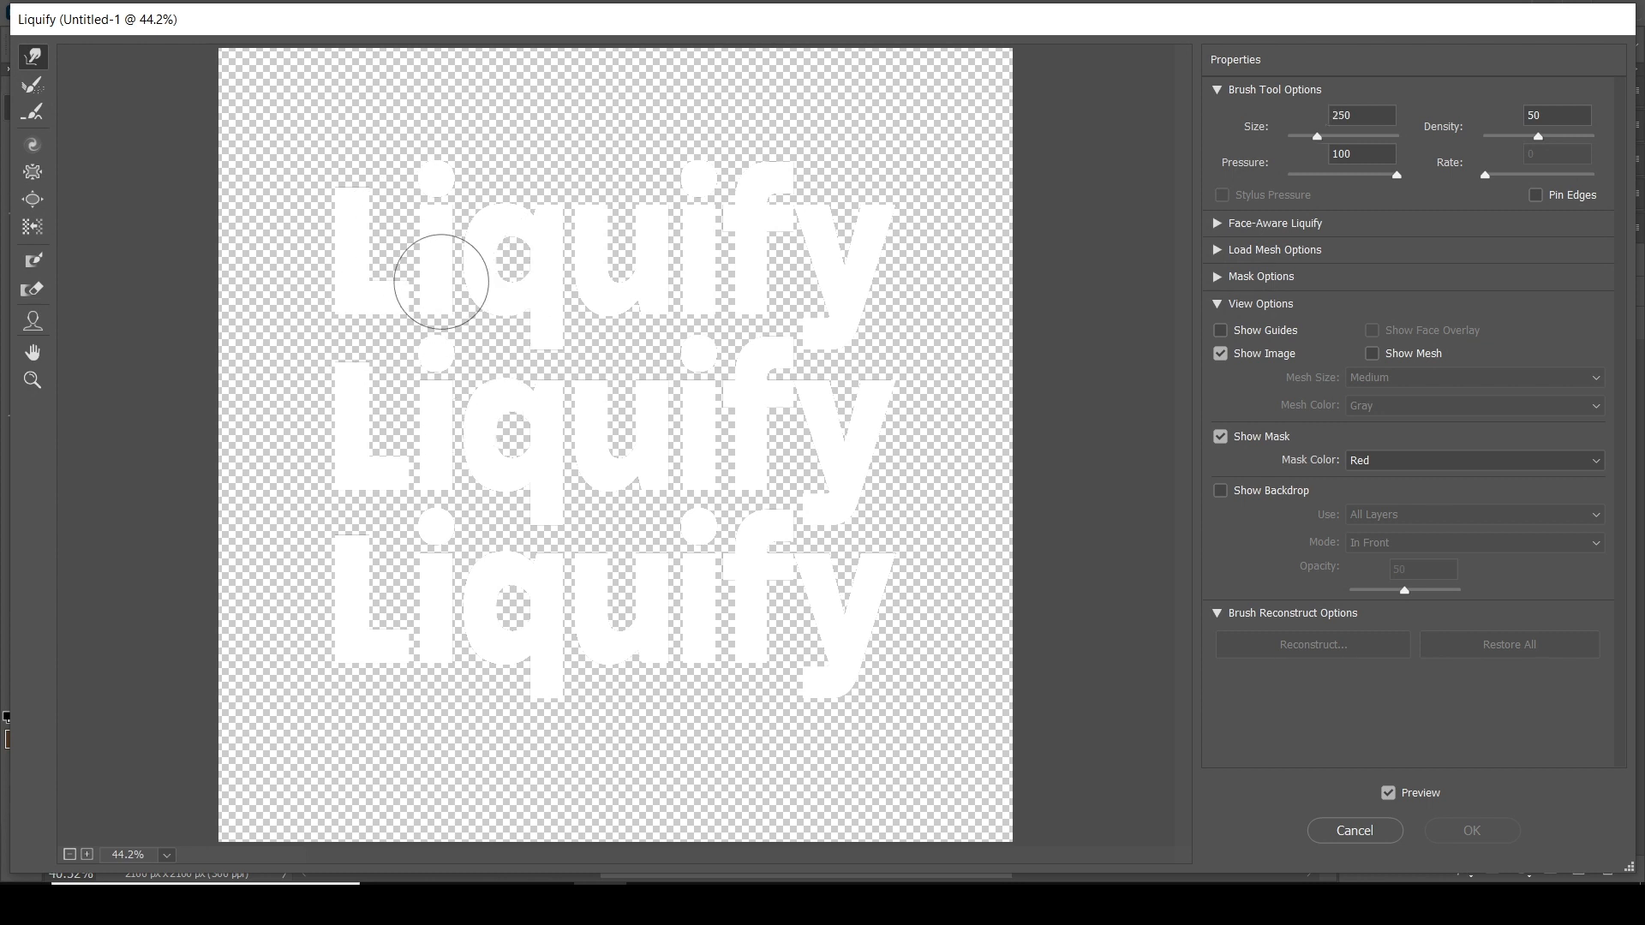
Step: Pull the lower ends of the letters in all three lines downward into melting drips with Forward Warp, and apply the filter
{"action": "left_click_drag", "start_coordinate": [445, 291], "coordinate": [436, 341]}
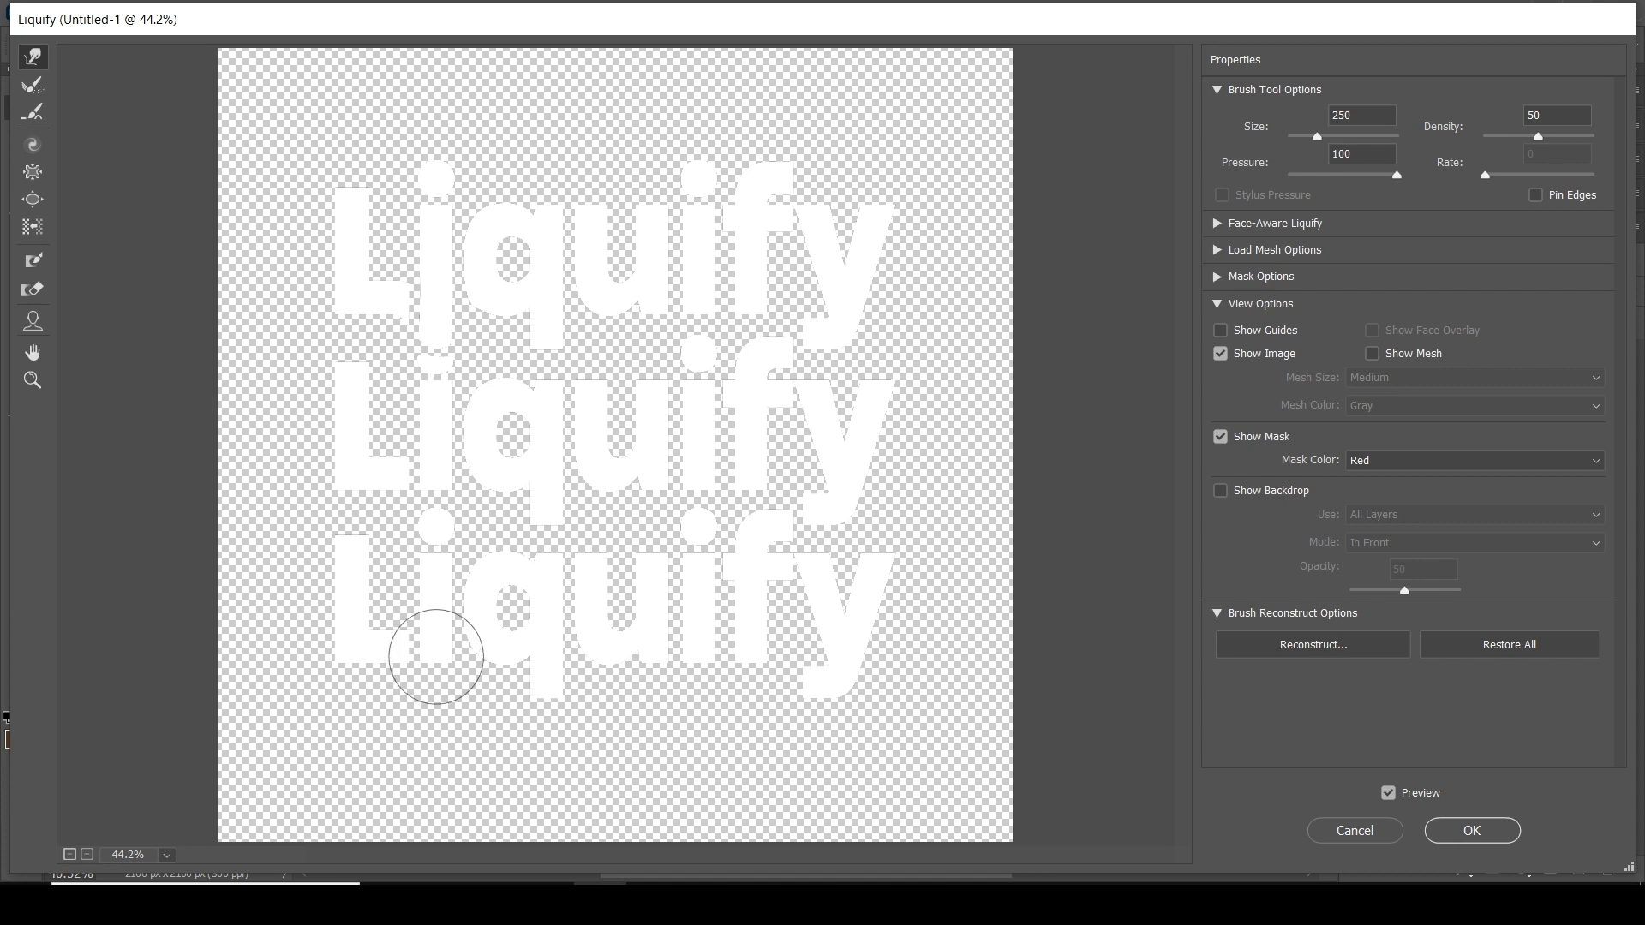
{"action": "left_click_drag", "start_coordinate": [429, 448], "coordinate": [429, 529]}
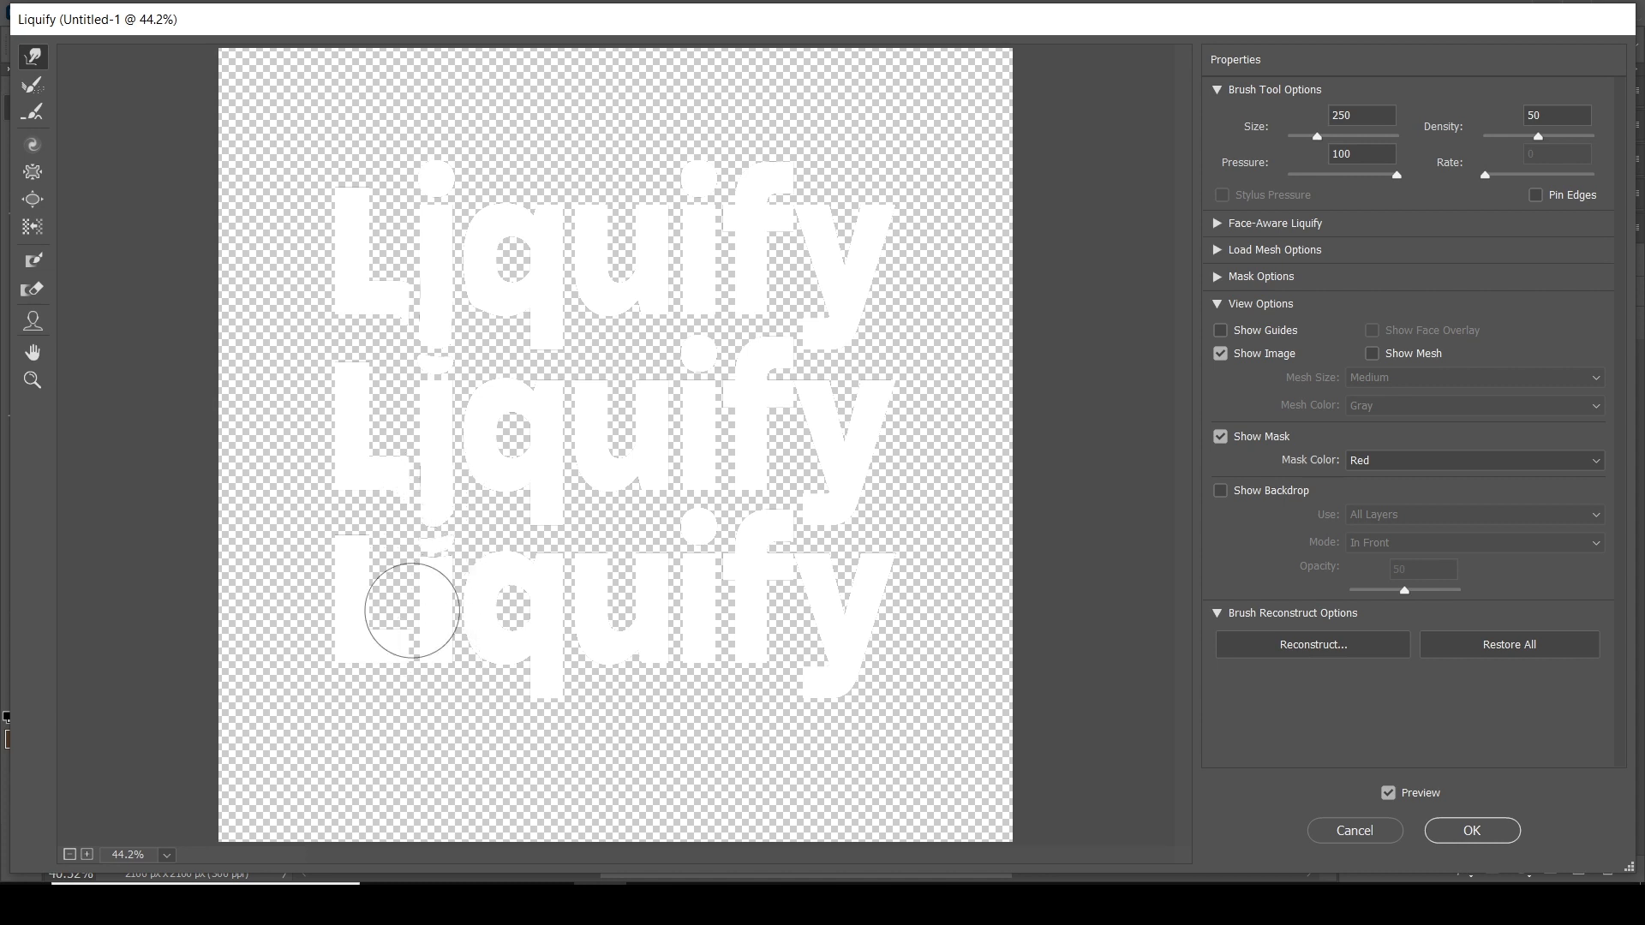
{"action": "left_click_drag", "start_coordinate": [423, 669], "coordinate": [429, 778]}
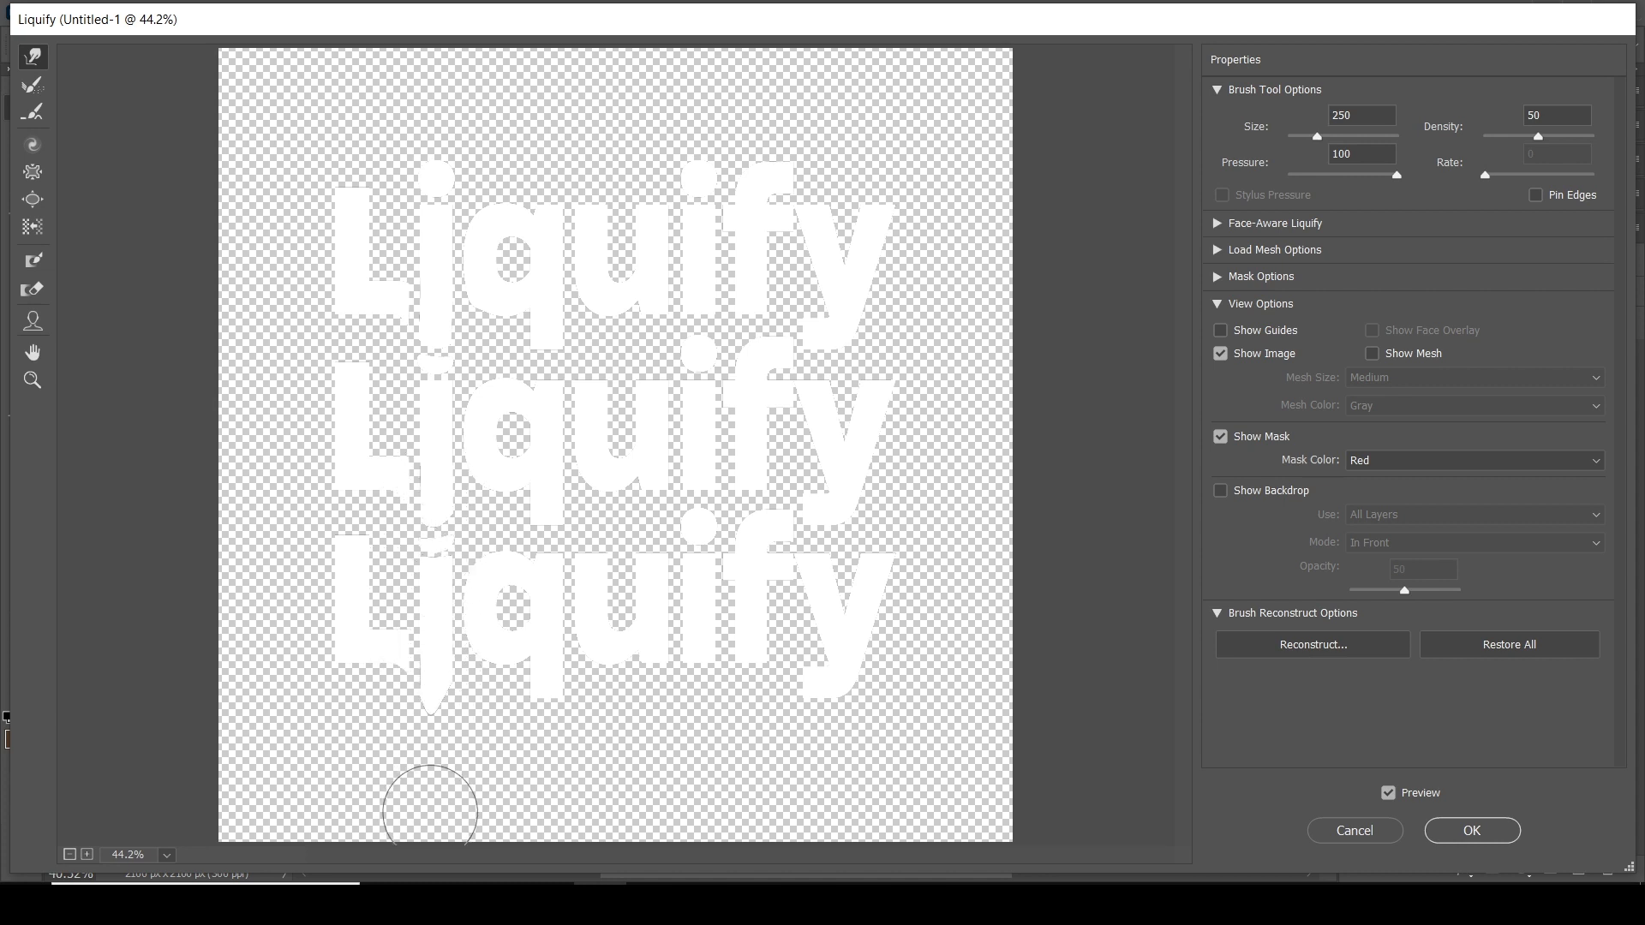
{"action": "left_click_drag", "start_coordinate": [547, 659], "coordinate": [540, 837]}
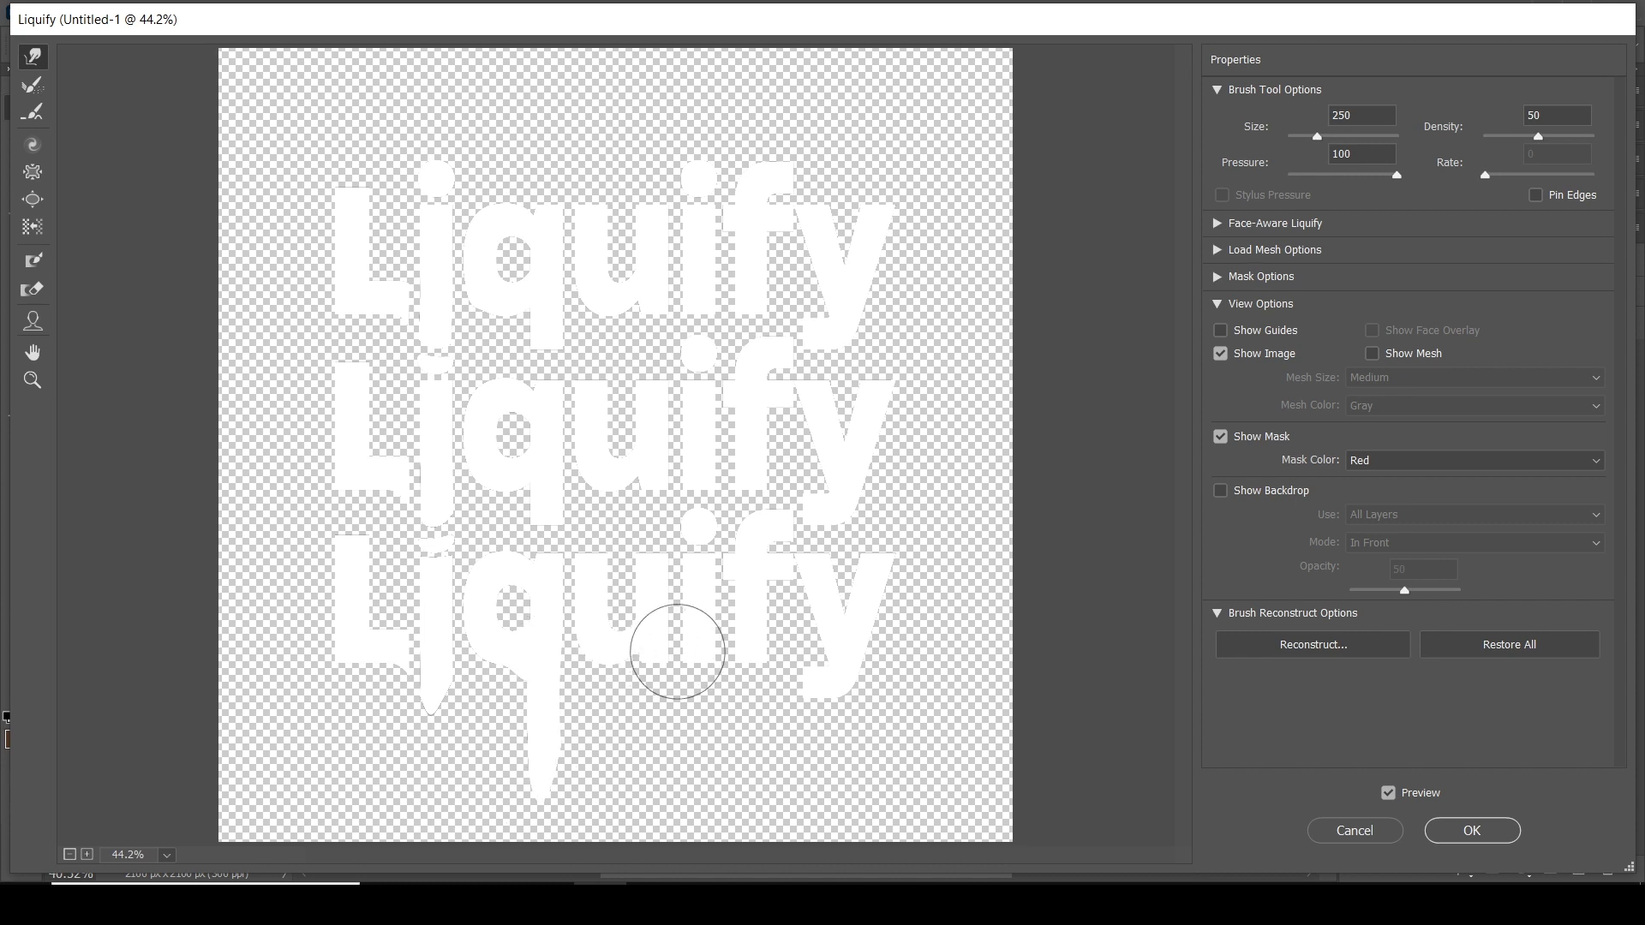
{"action": "left_click_drag", "start_coordinate": [671, 654], "coordinate": [671, 763]}
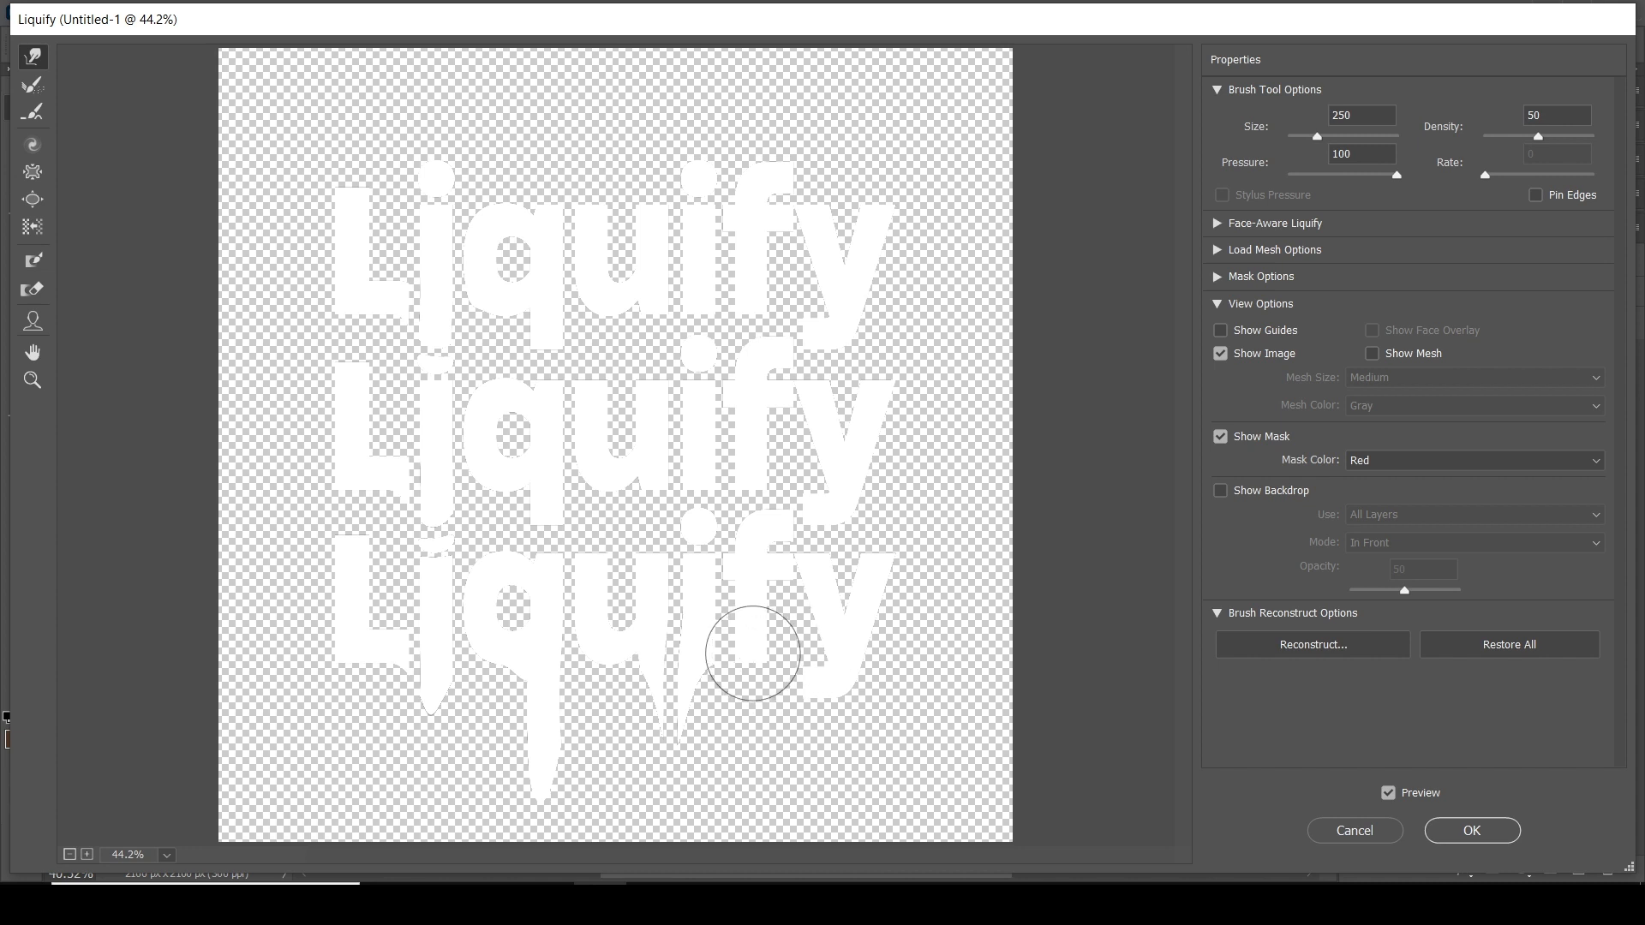
{"action": "left_click_drag", "start_coordinate": [771, 661], "coordinate": [777, 756]}
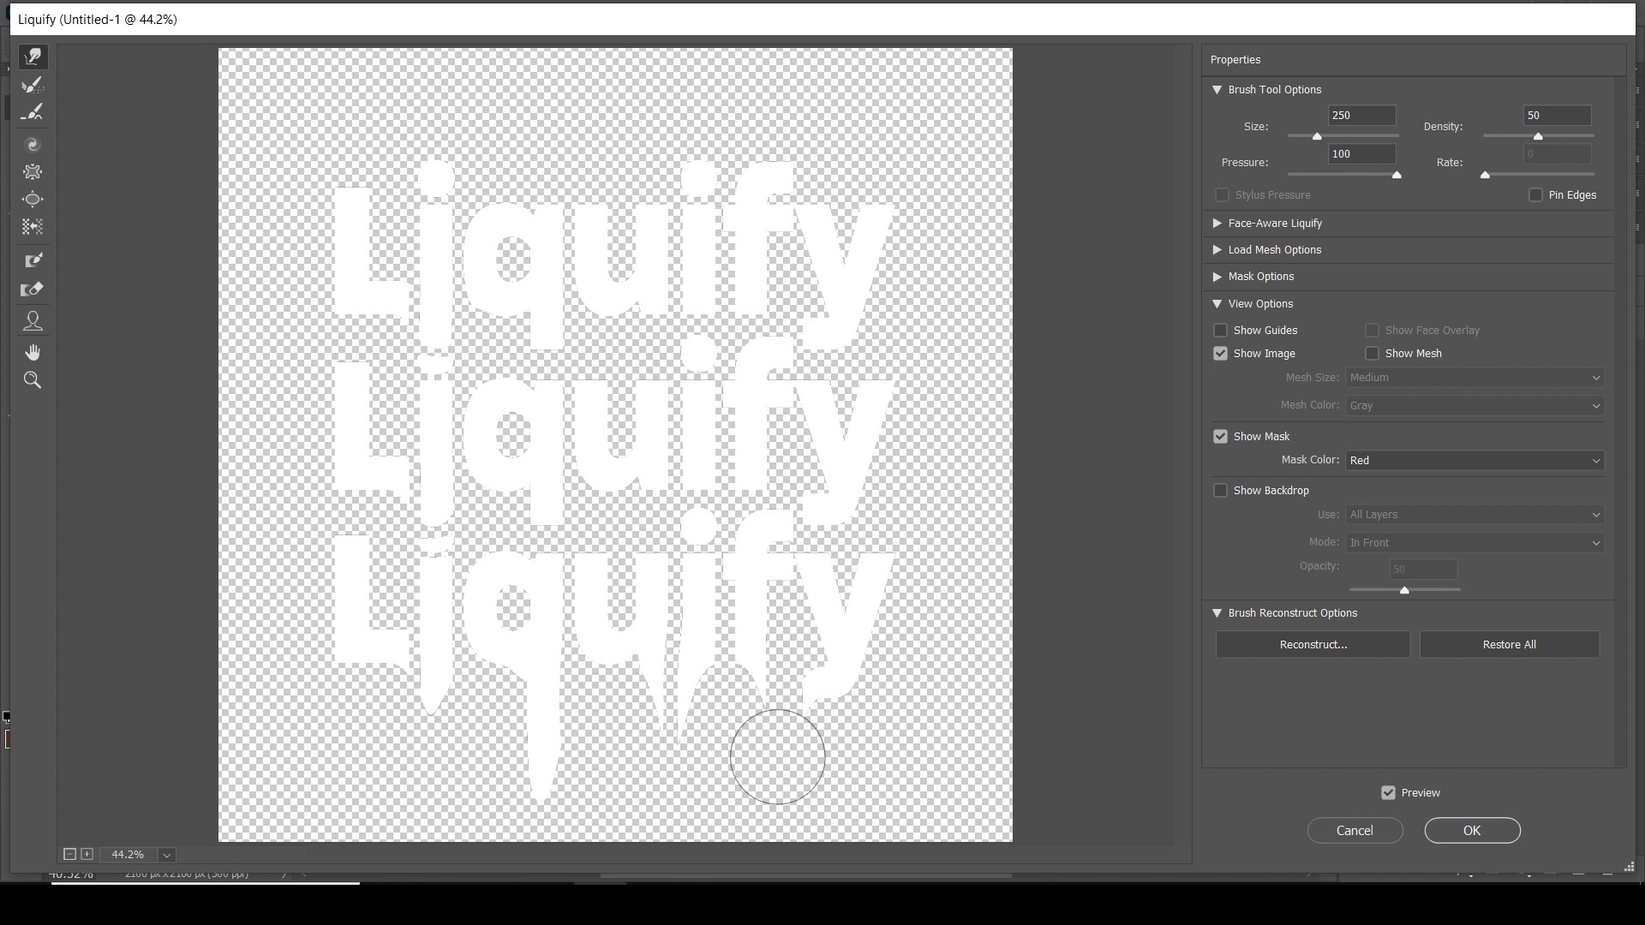
{"action": "mouse_move", "coordinate": [771, 814]}
{"action": "left_mouse_down"}
{"action": "mouse_move", "coordinate": [789, 667]}
{"action": "mouse_move", "coordinate": [776, 808]}
{"action": "left_mouse_up"}
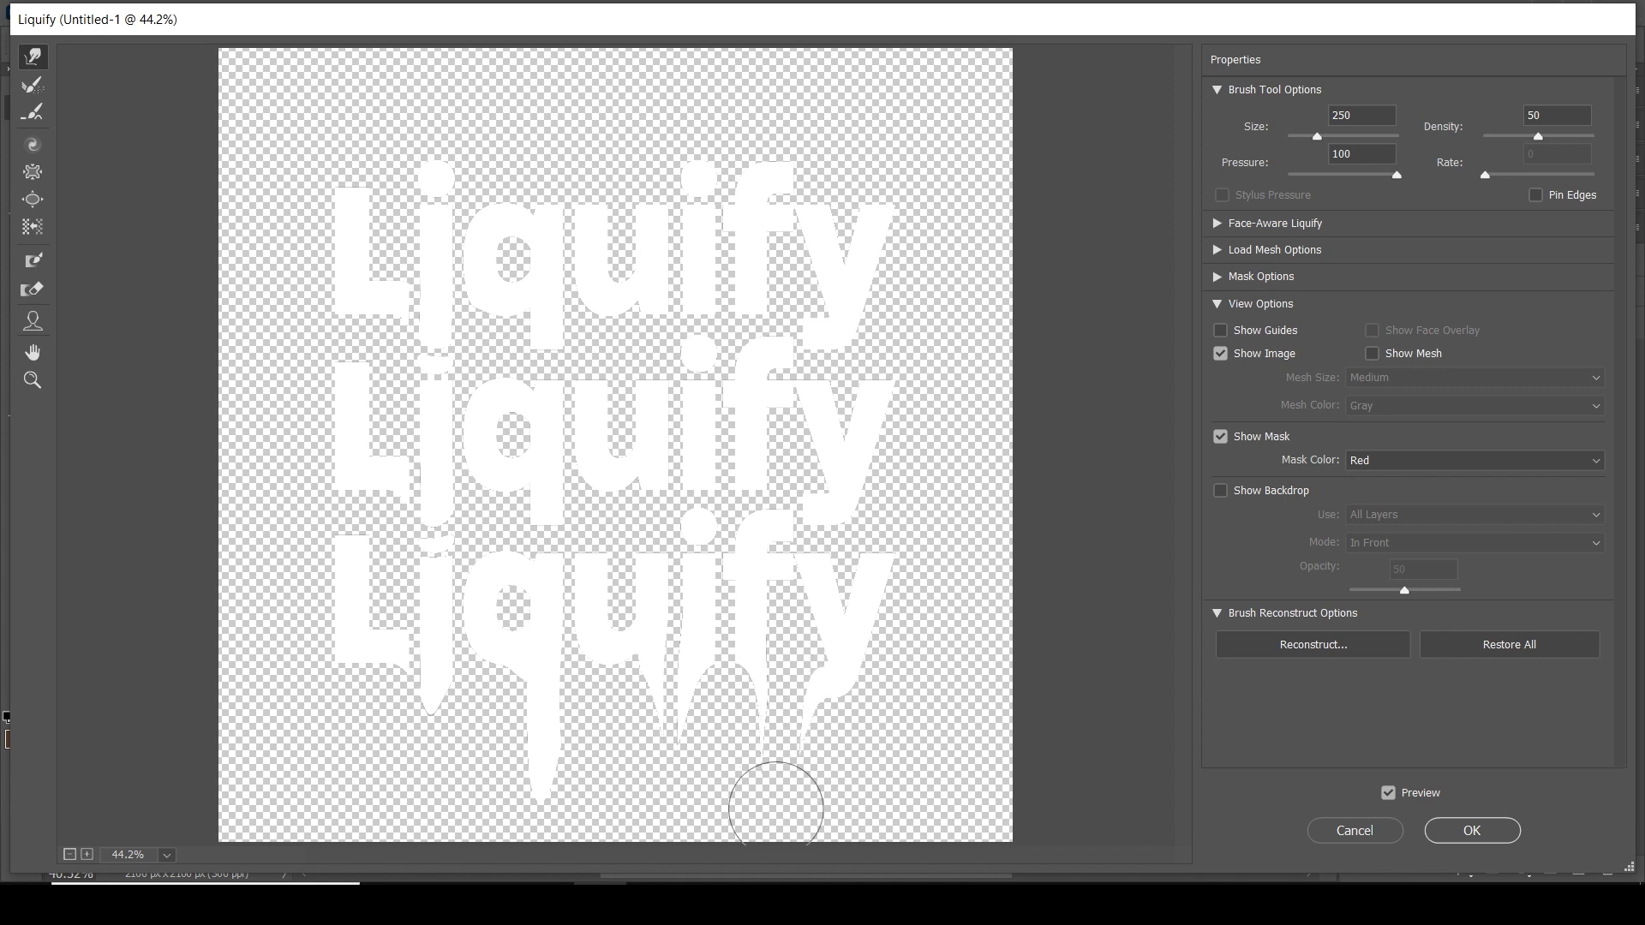
{"action": "mouse_move", "coordinate": [550, 496]}
{"action": "left_mouse_down"}
{"action": "mouse_move", "coordinate": [556, 556]}
{"action": "mouse_move", "coordinate": [642, 466]}
{"action": "mouse_move", "coordinate": [678, 473]}
{"action": "mouse_move", "coordinate": [688, 535]}
{"action": "mouse_move", "coordinate": [768, 474]}
{"action": "mouse_move", "coordinate": [789, 495]}
{"action": "mouse_move", "coordinate": [774, 496]}
{"action": "mouse_move", "coordinate": [775, 550]}
{"action": "mouse_move", "coordinate": [758, 338]}
{"action": "mouse_move", "coordinate": [773, 323]}
{"action": "mouse_move", "coordinate": [771, 356]}
{"action": "mouse_move", "coordinate": [679, 300]}
{"action": "mouse_move", "coordinate": [675, 360]}
{"action": "mouse_move", "coordinate": [505, 377]}
{"action": "mouse_move", "coordinate": [524, 330]}
{"action": "mouse_move", "coordinate": [553, 324]}
{"action": "mouse_move", "coordinate": [551, 381]}
{"action": "mouse_move", "coordinate": [516, 380]}
{"action": "mouse_move", "coordinate": [399, 306]}
{"action": "mouse_move", "coordinate": [393, 514]}
{"action": "left_mouse_up"}
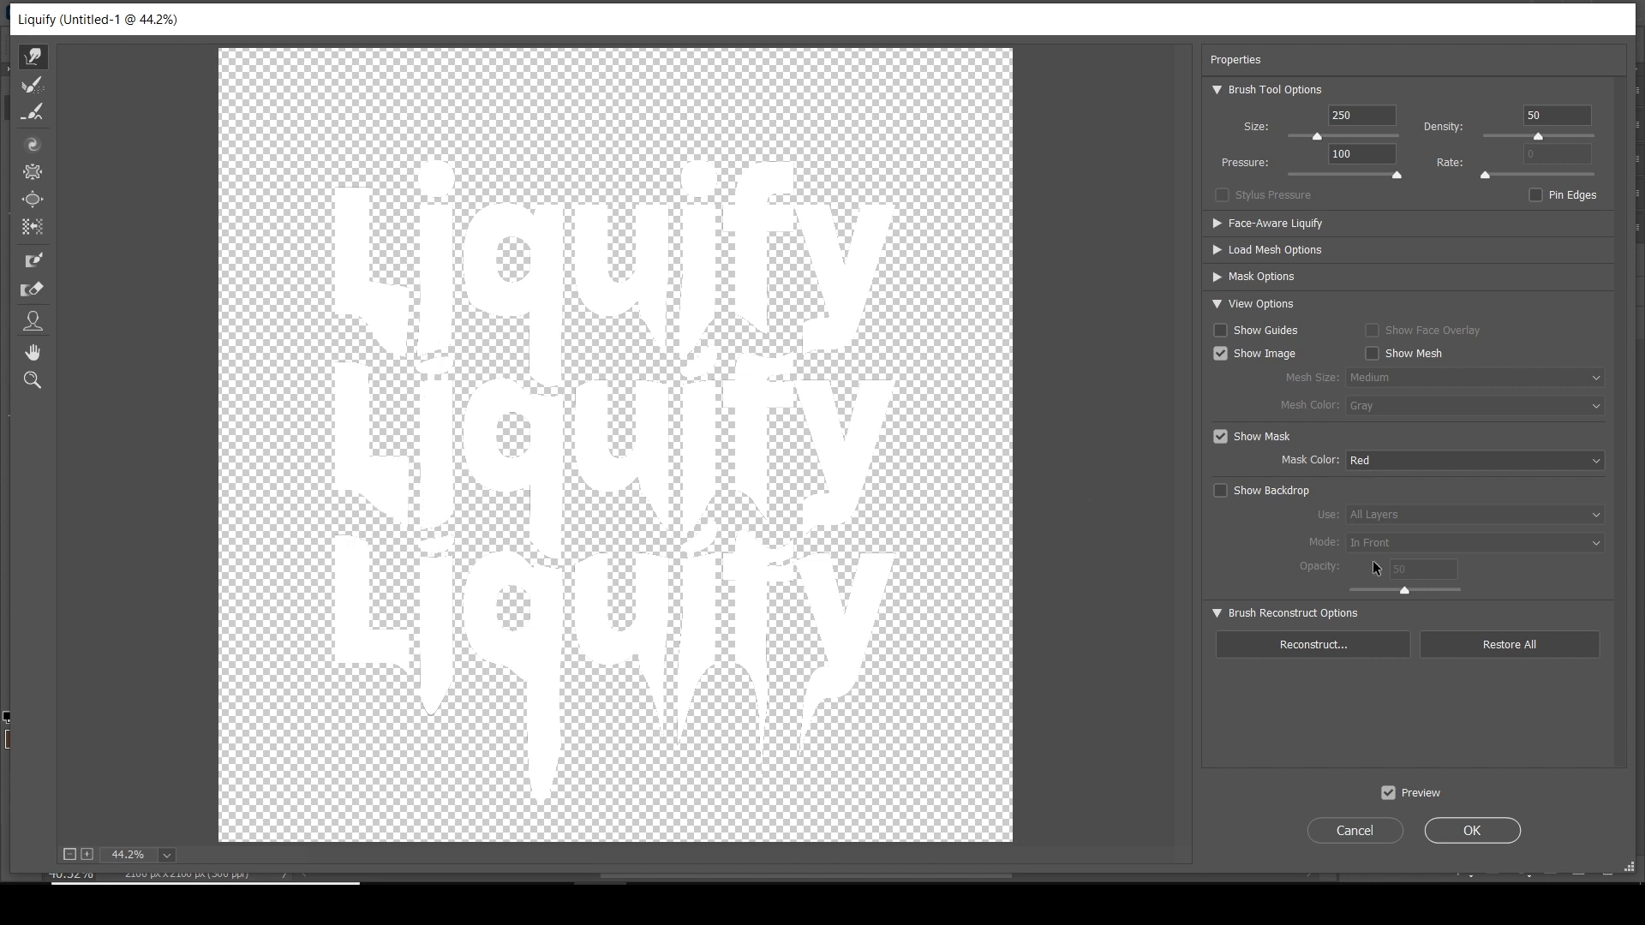
{"action": "left_click", "coordinate": [1498, 834]}
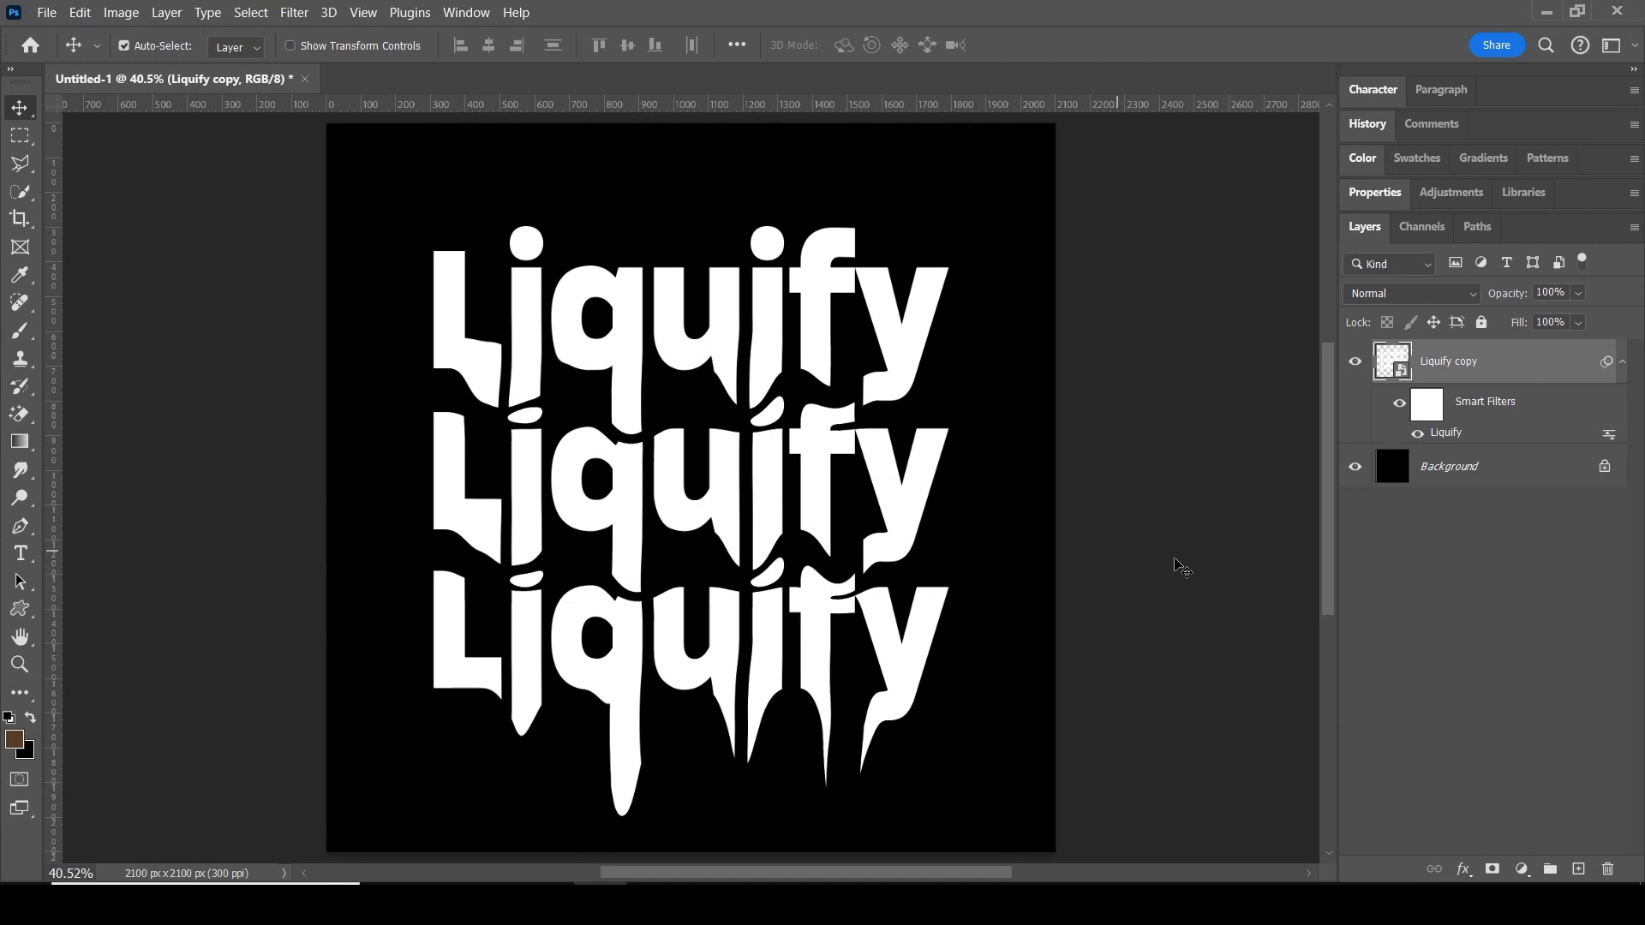
Step: Examine the warped letters and the drips between the lines up close
{"action": "key", "text": "z"}
{"action": "right_click", "coordinate": [747, 379]}
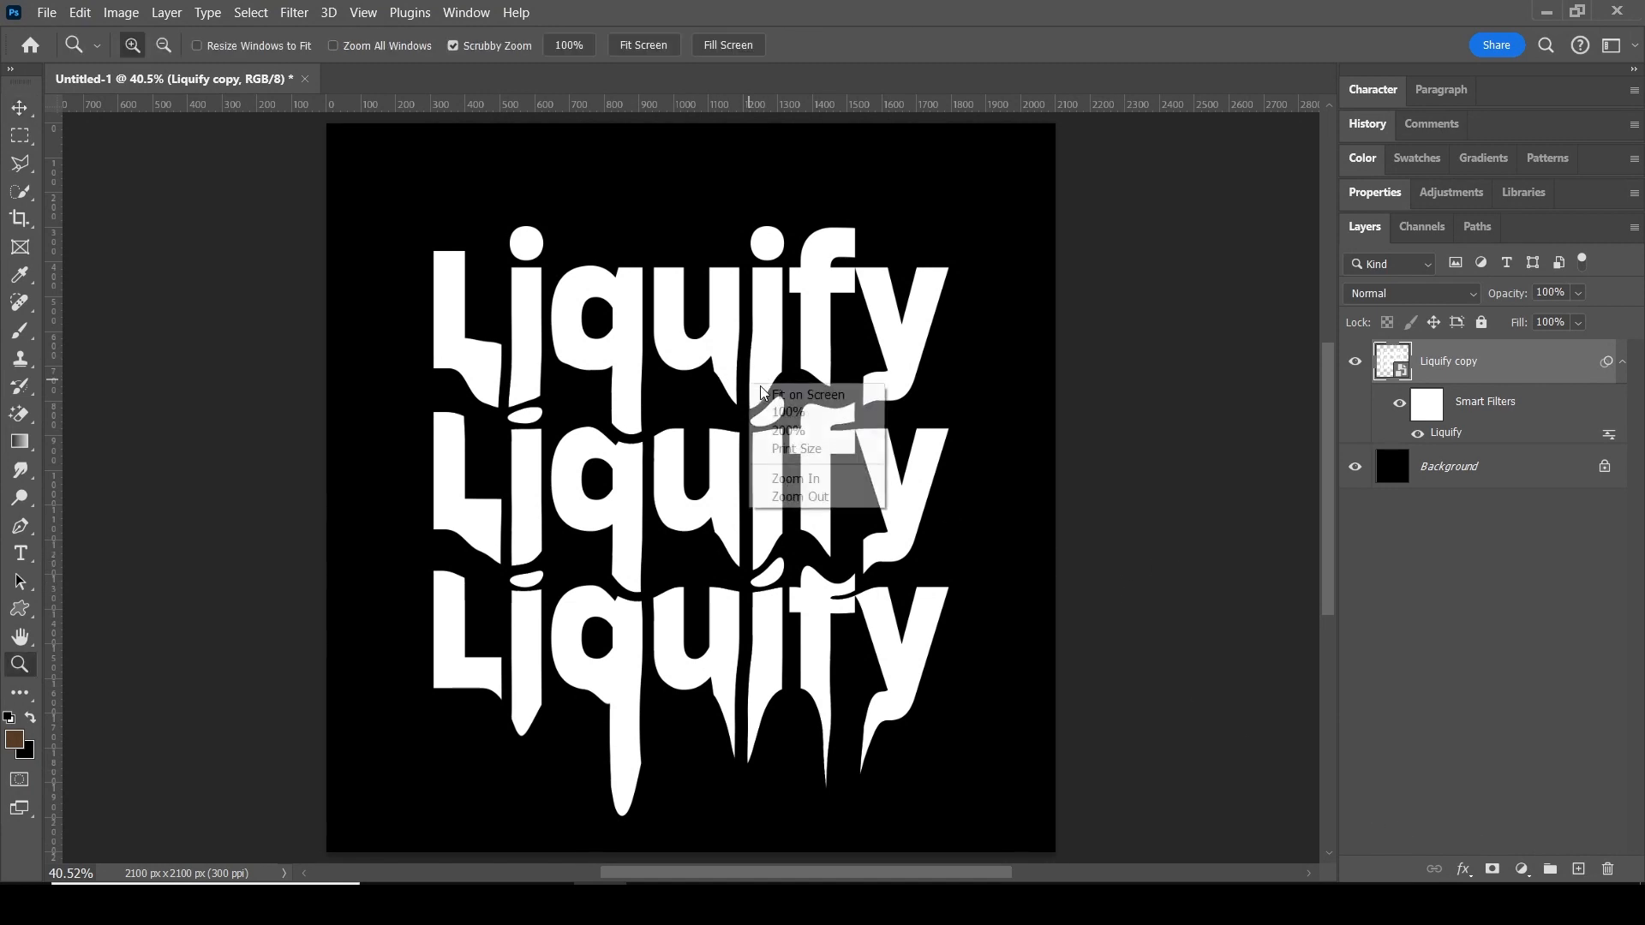
{"action": "left_click", "coordinate": [767, 391]}
{"action": "left_click", "coordinate": [700, 480]}
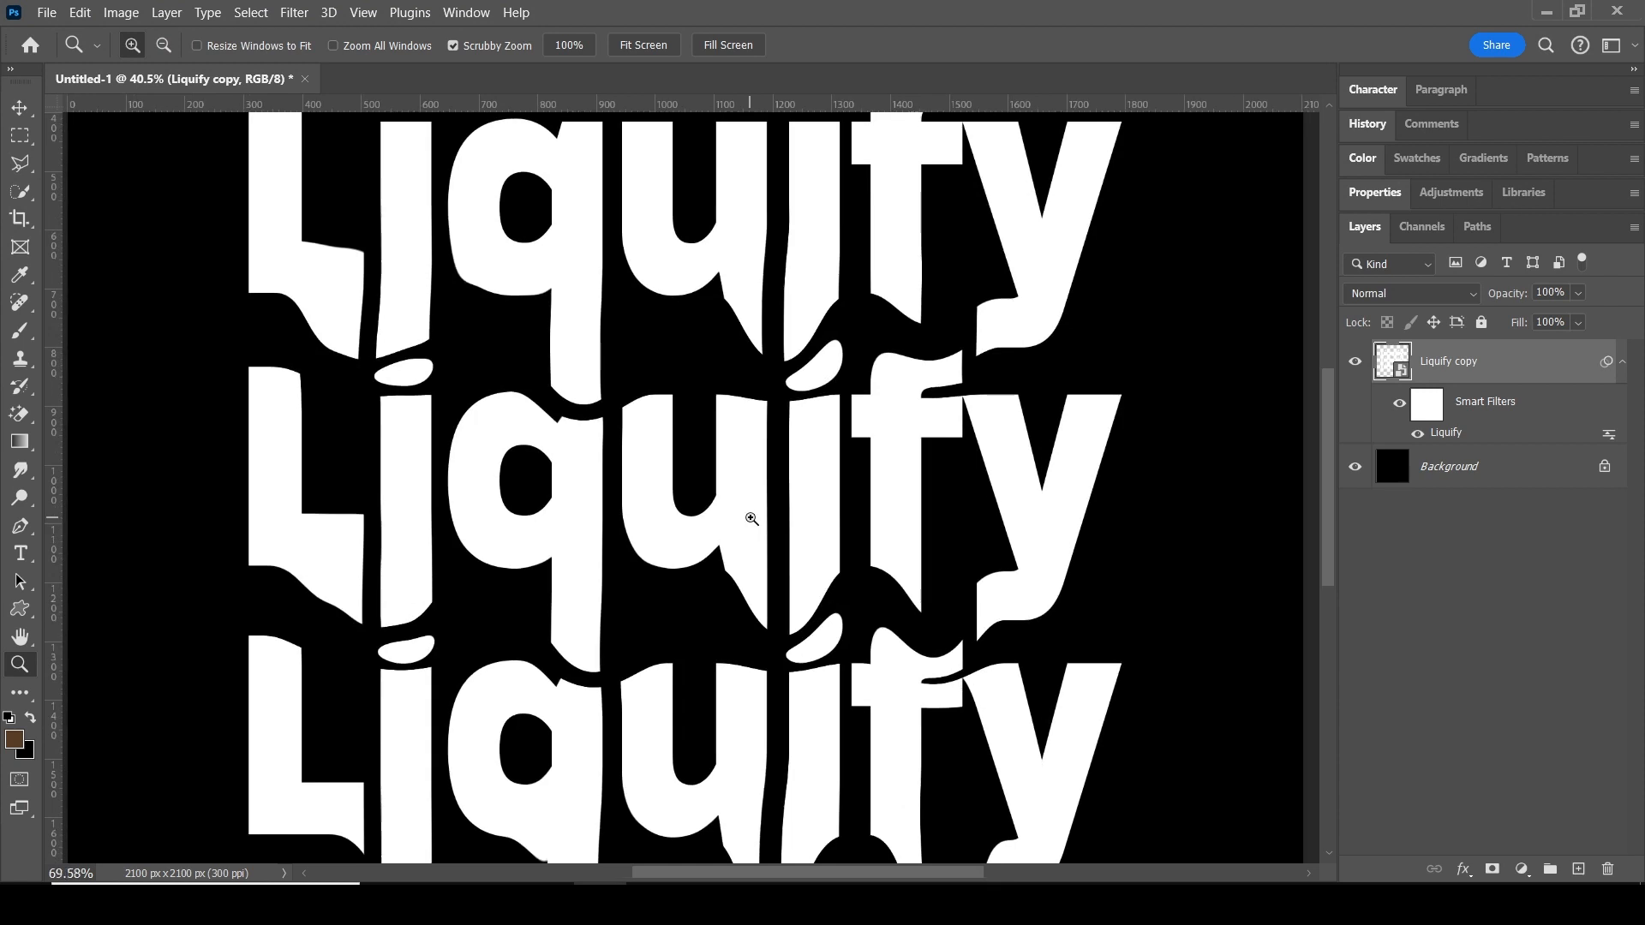
{"action": "right_click", "coordinate": [683, 380]}
{"action": "left_click", "coordinate": [741, 390]}
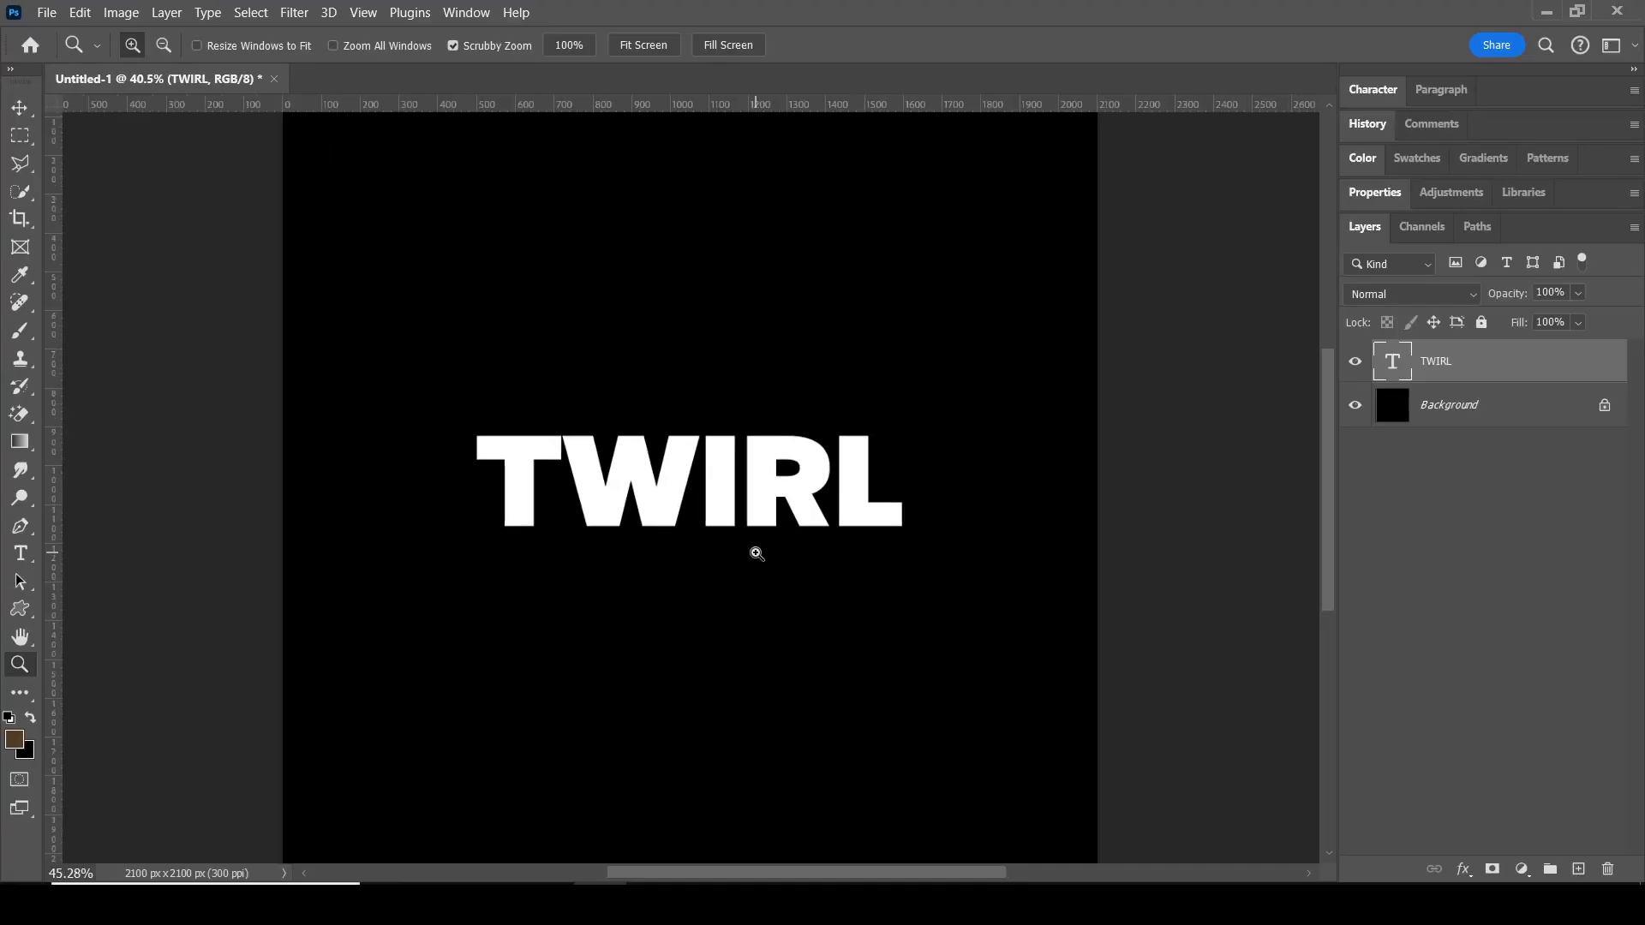
Step: Duplicate the TWIRL text above and below the original to build four evenly stacked lines
{"action": "right_click", "coordinate": [708, 466]}
{"action": "left_click", "coordinate": [722, 470]}
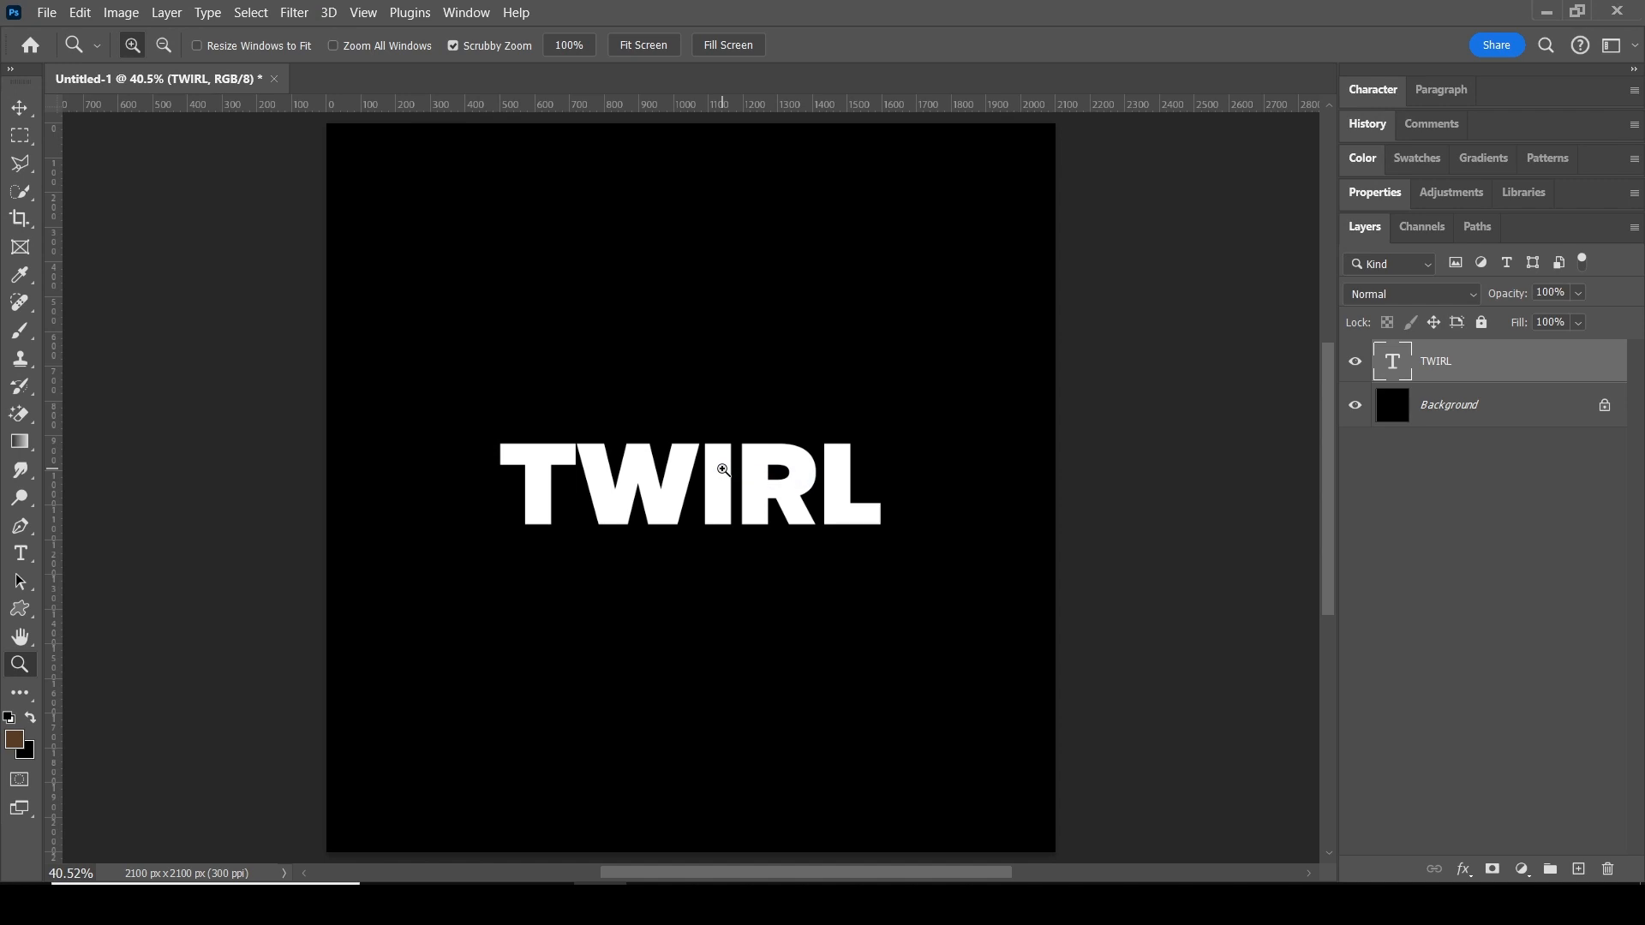
{"action": "key", "text": "v"}
{"action": "left_click_drag", "start_coordinate": [722, 490], "coordinate": [724, 421]}
{"action": "left_click", "coordinate": [946, 467]}
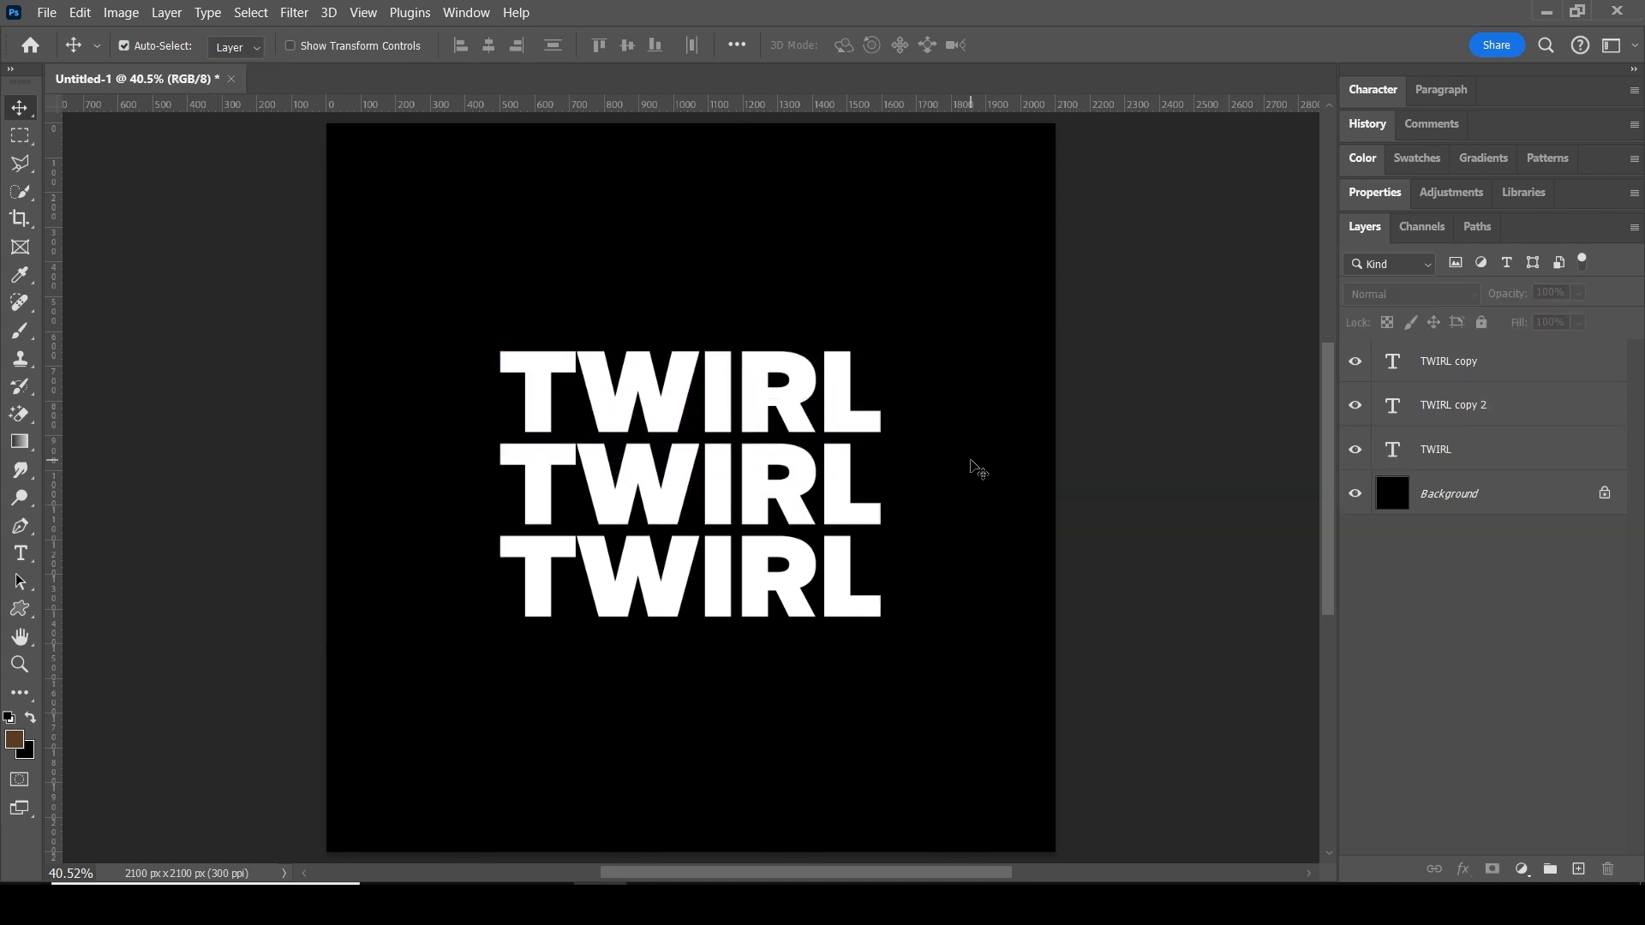
{"action": "left_click_drag", "start_coordinate": [757, 573], "coordinate": [748, 662]}
Step: Move all four TWIRL lines up together toward the canvas centre and convert them to one smart object
{"action": "left_click_drag", "start_coordinate": [424, 288], "coordinate": [896, 742]}
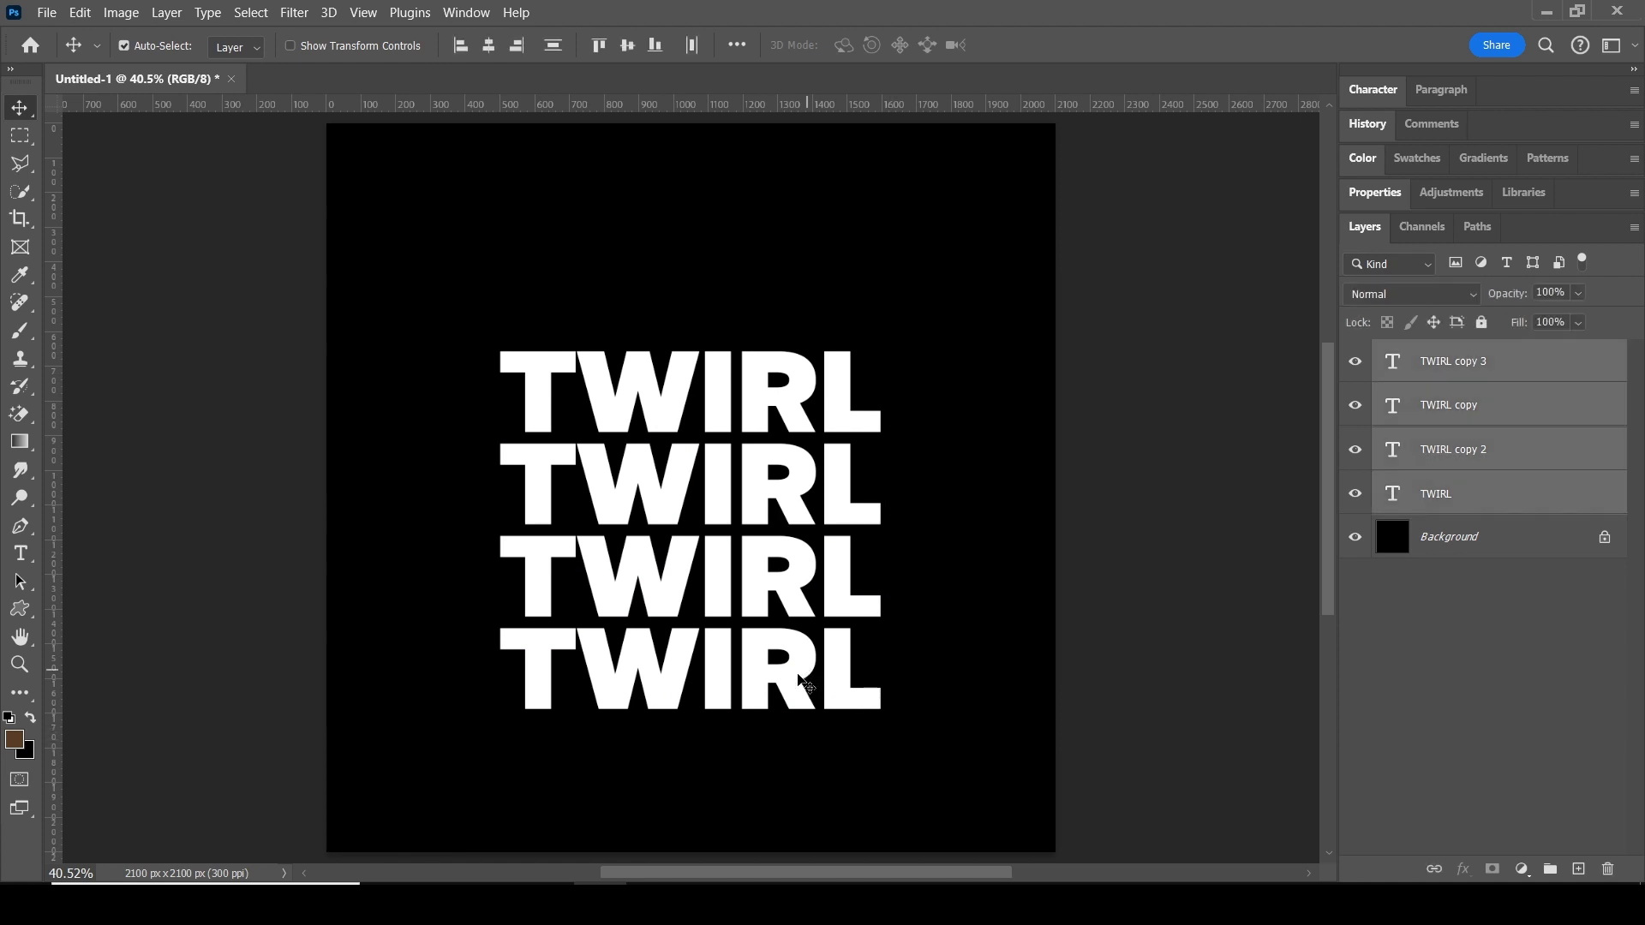
{"action": "left_click_drag", "start_coordinate": [801, 683], "coordinate": [789, 621]}
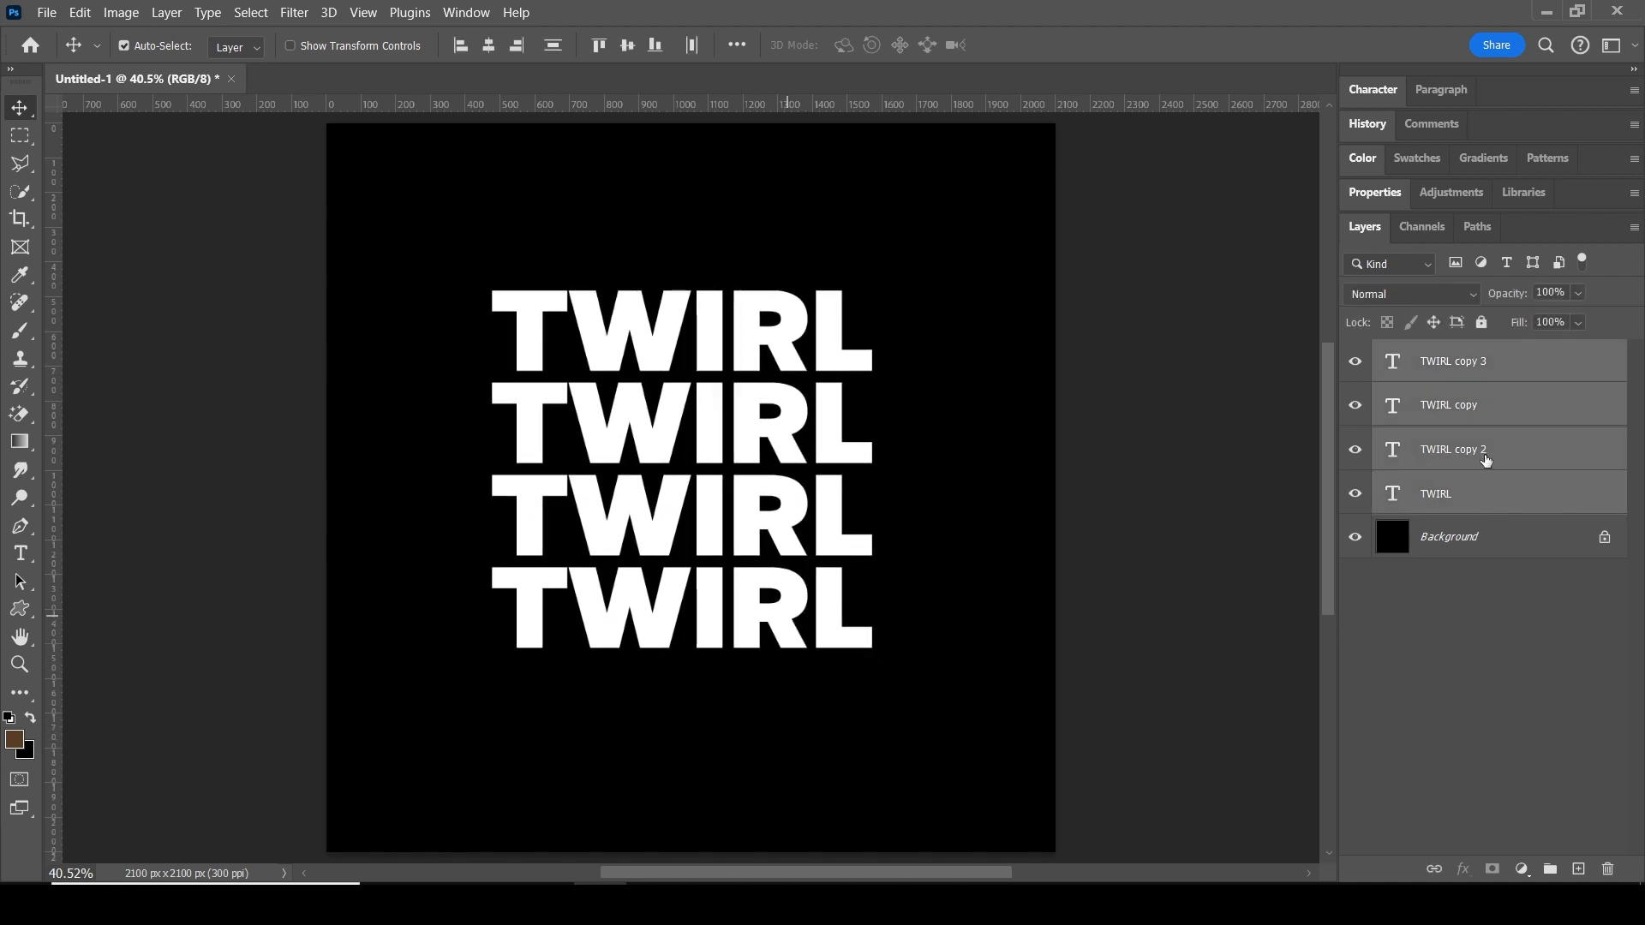
{"action": "right_click", "coordinate": [1534, 367]}
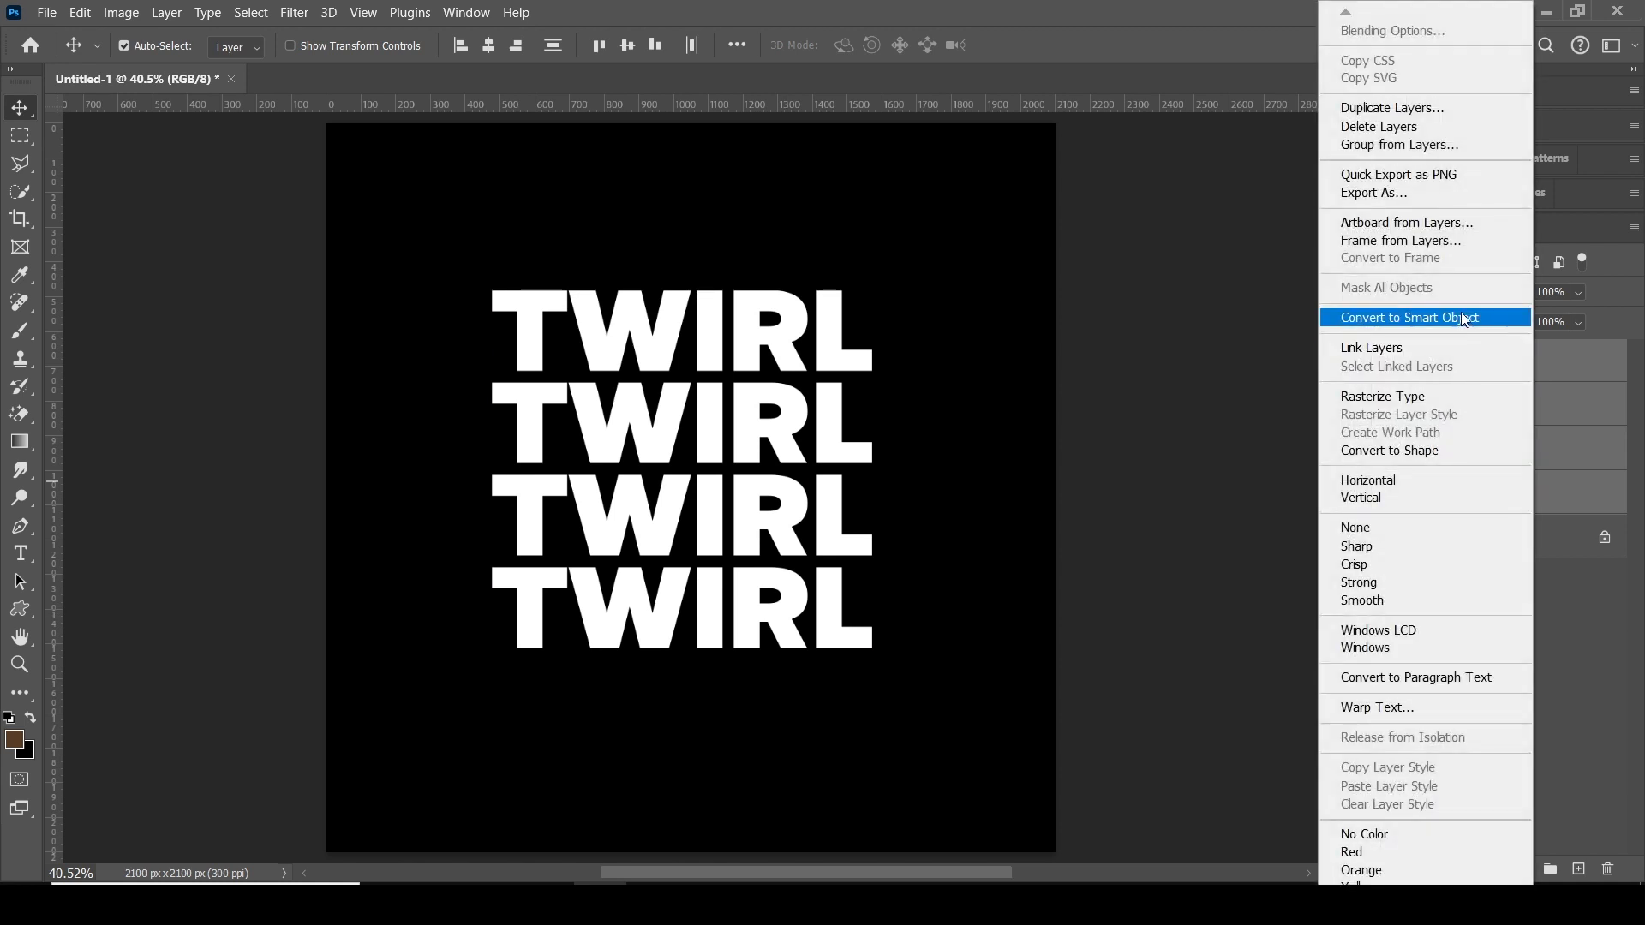
{"action": "left_click", "coordinate": [1401, 328]}
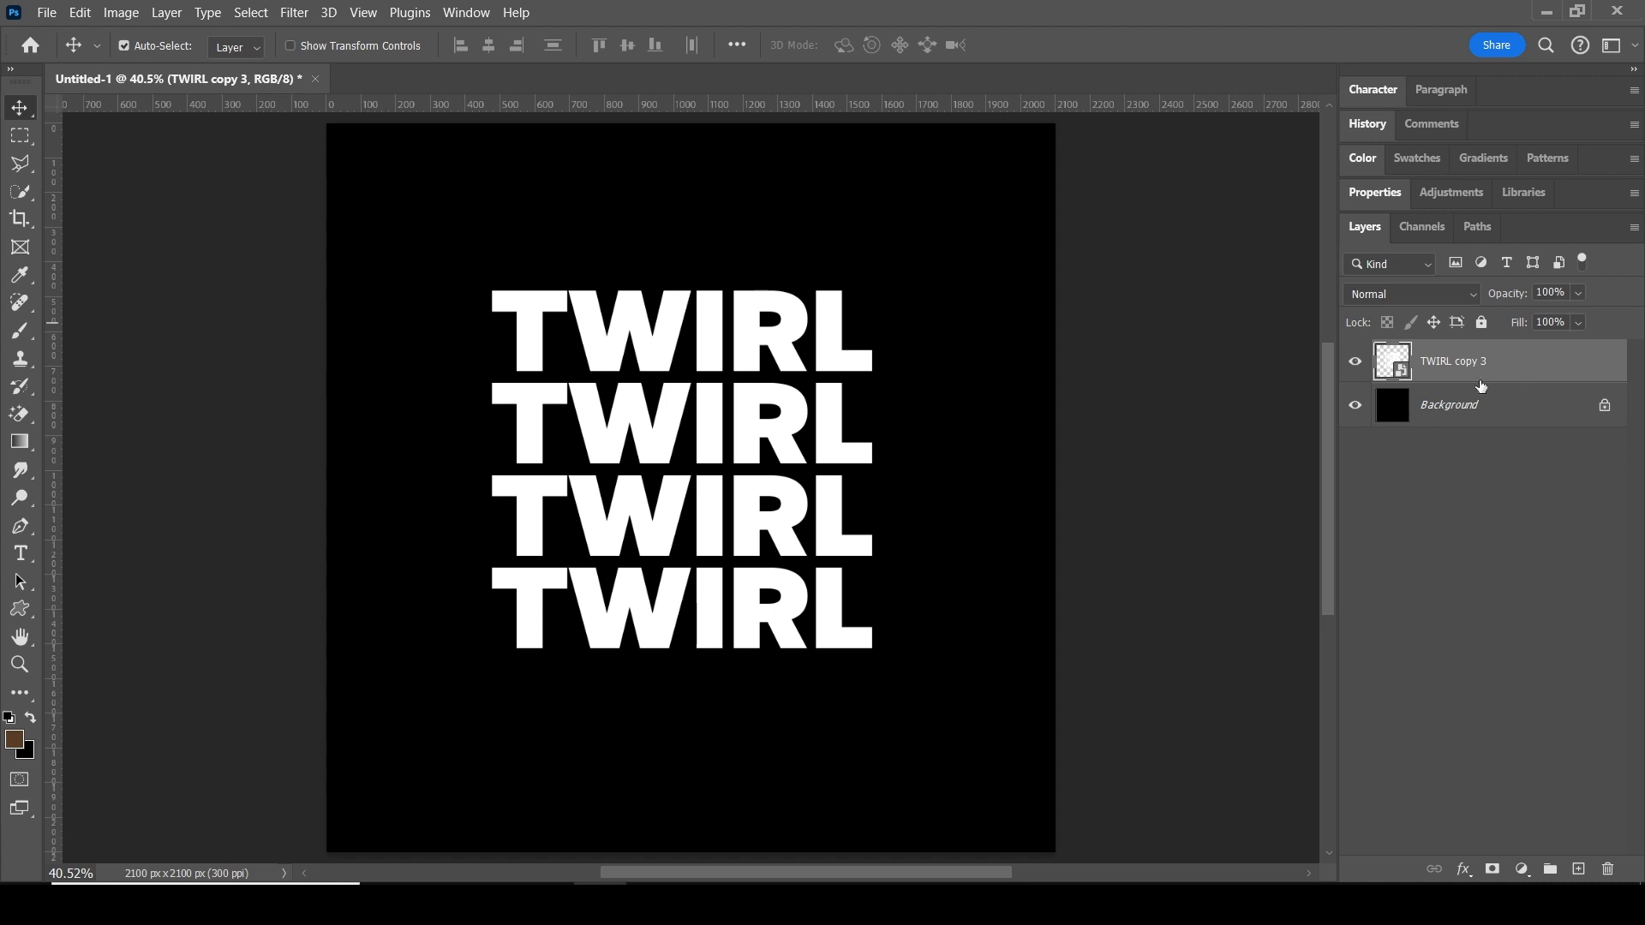
Step: Open the TWIRL smart object's contents to check its editable text layers, and close them again
{"action": "double_click", "coordinate": [1392, 361]}
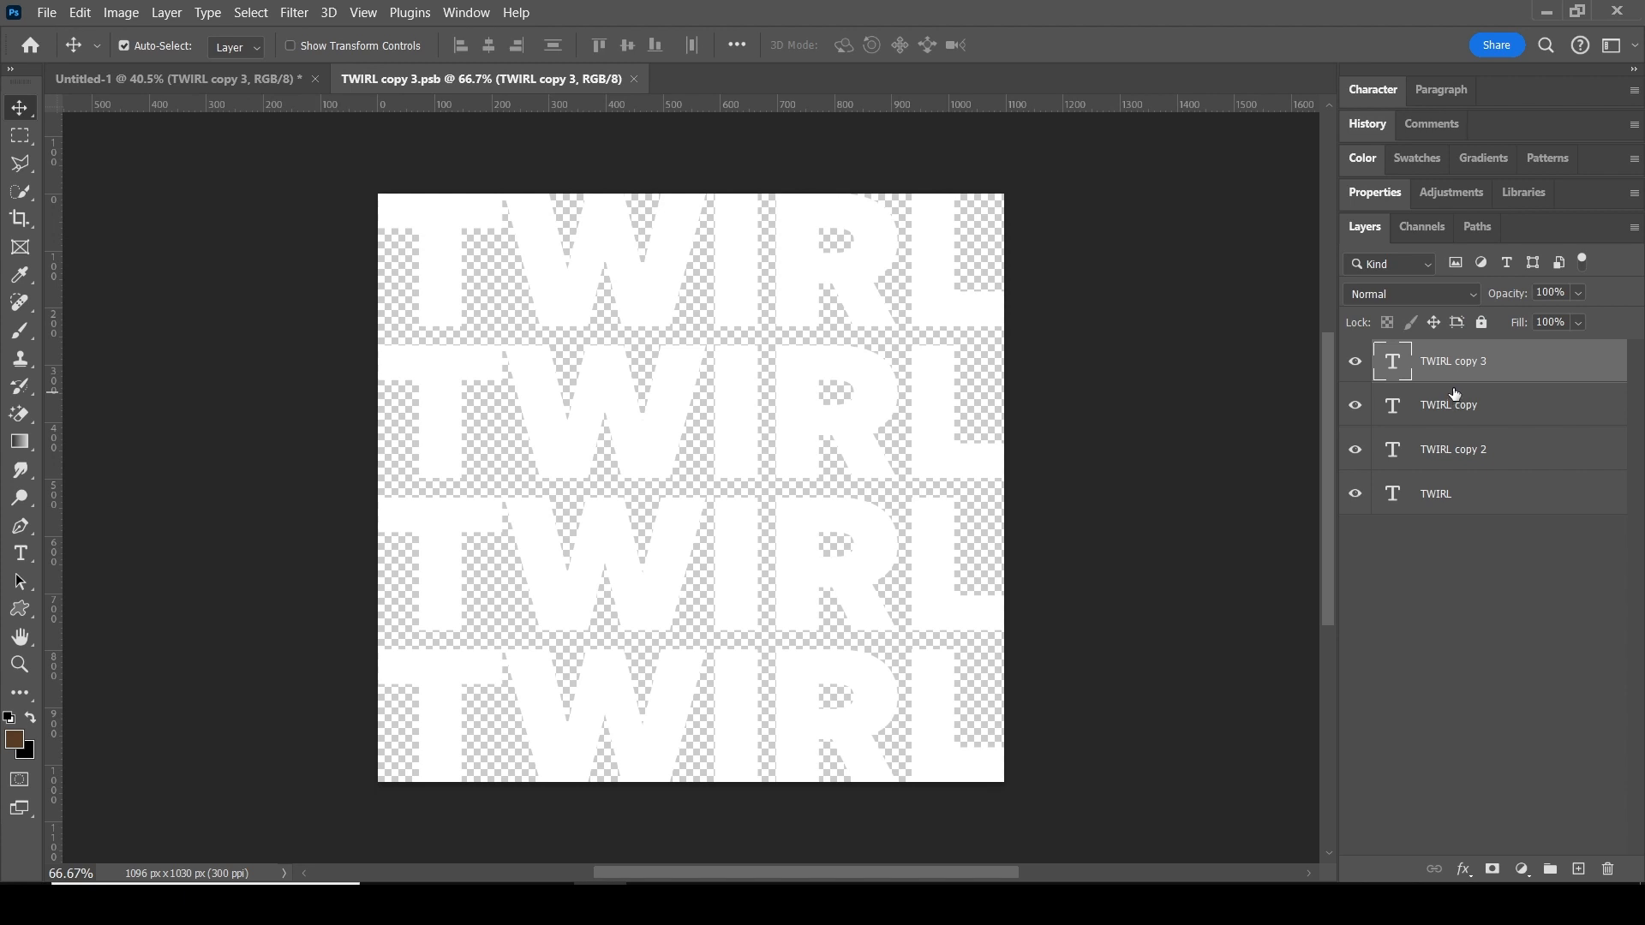
{"action": "left_click", "coordinate": [634, 78]}
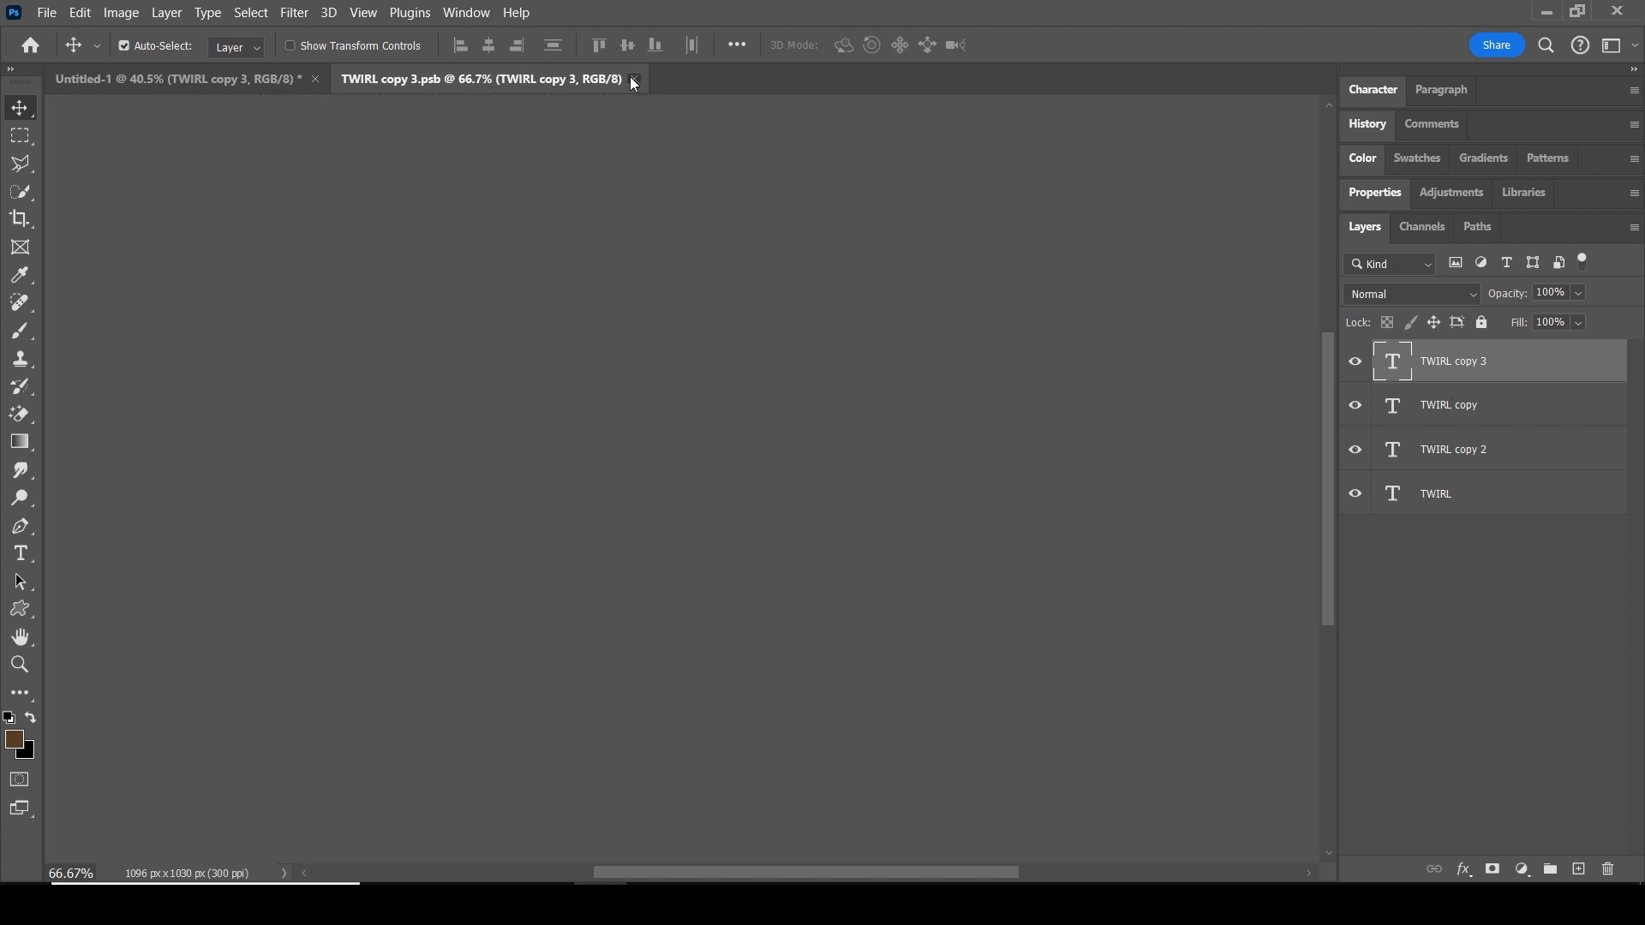
Step: Lower the fill opacity of the TWIRL smart object to 0% in its layer style
{"action": "double_click", "coordinate": [1596, 369]}
{"action": "left_click_drag", "start_coordinate": [1103, 201], "coordinate": [1304, 189]}
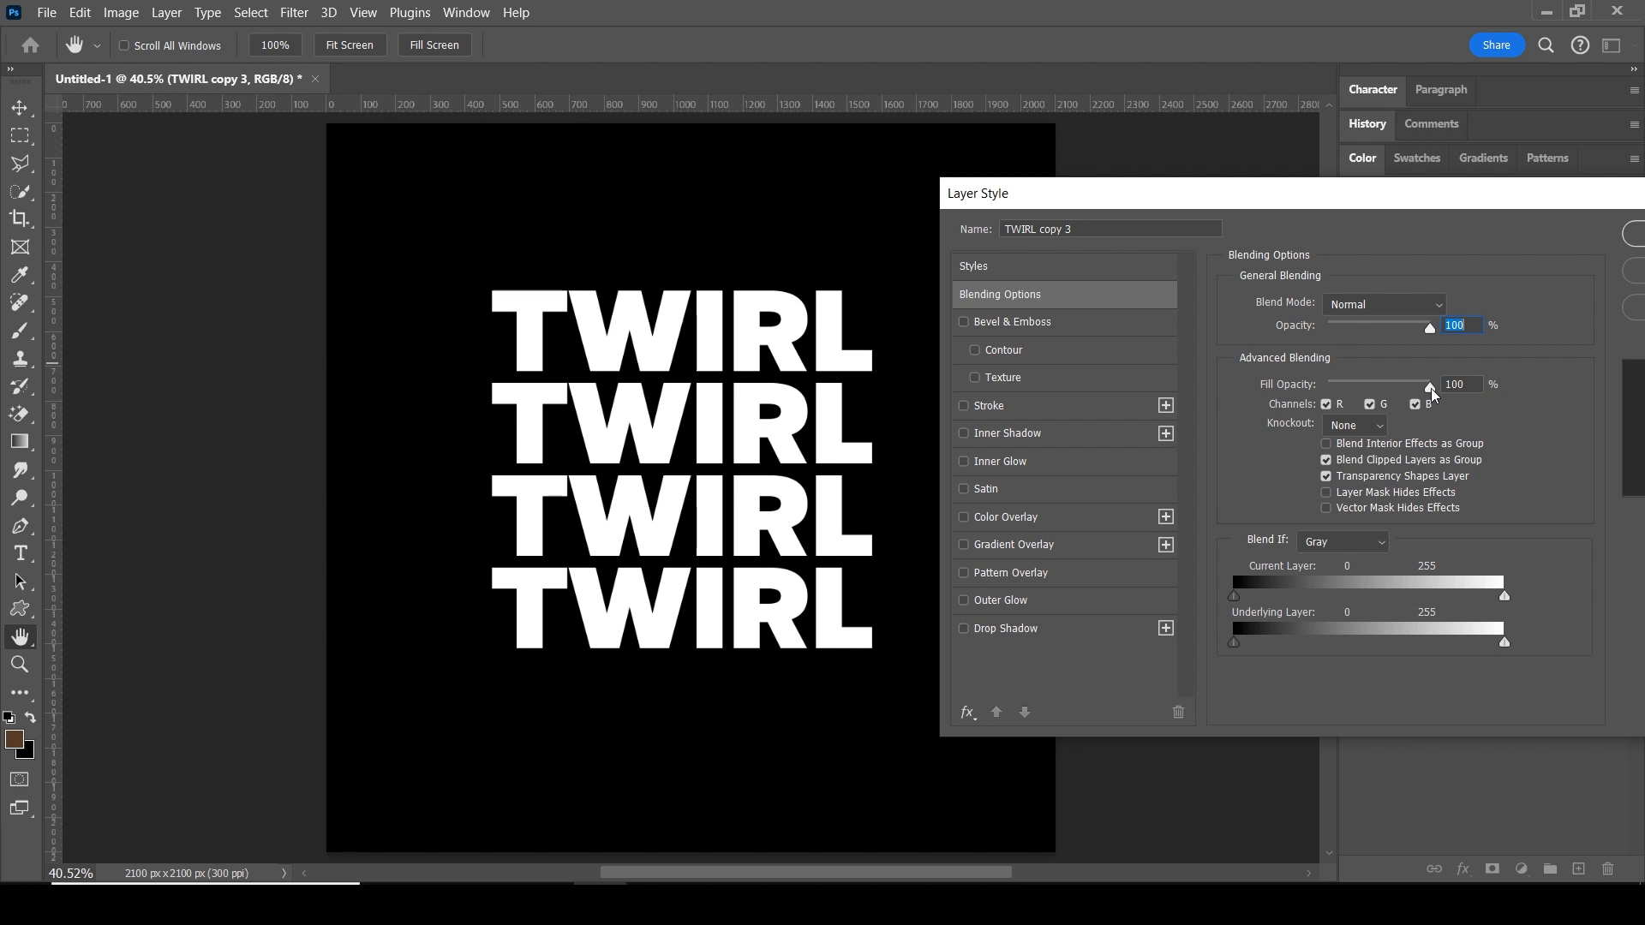
{"action": "left_click_drag", "start_coordinate": [1371, 396], "coordinate": [1314, 395]}
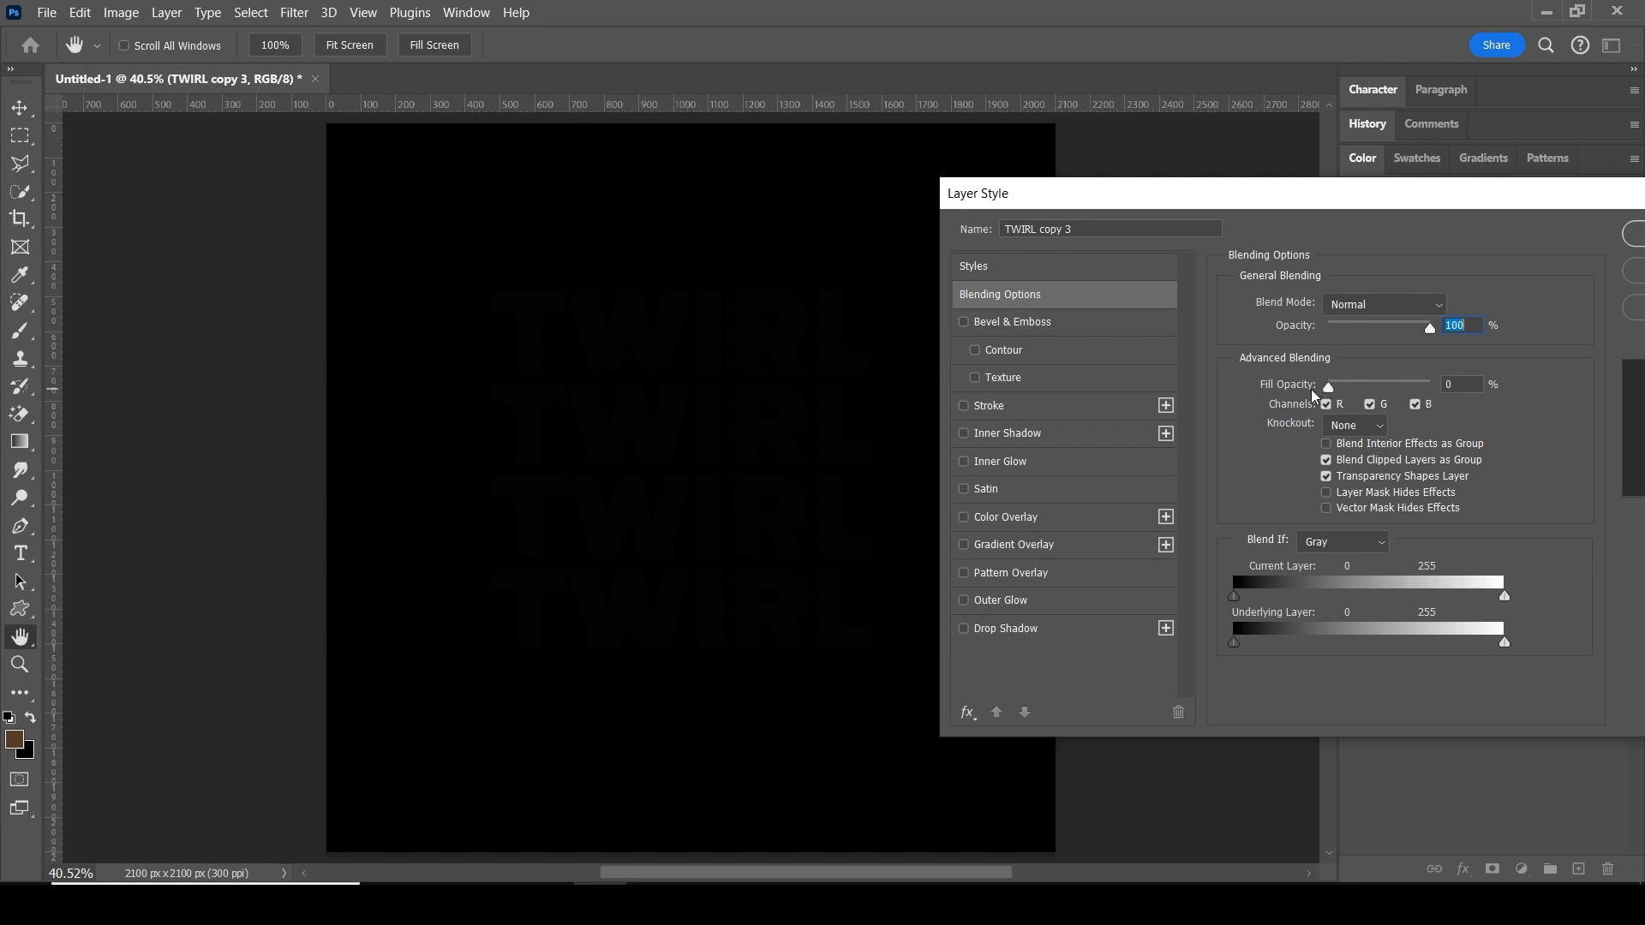
Step: Add a white 6 px stroke positioned outside the TWIRL letters and accept the layer style
{"action": "left_click", "coordinate": [987, 408]}
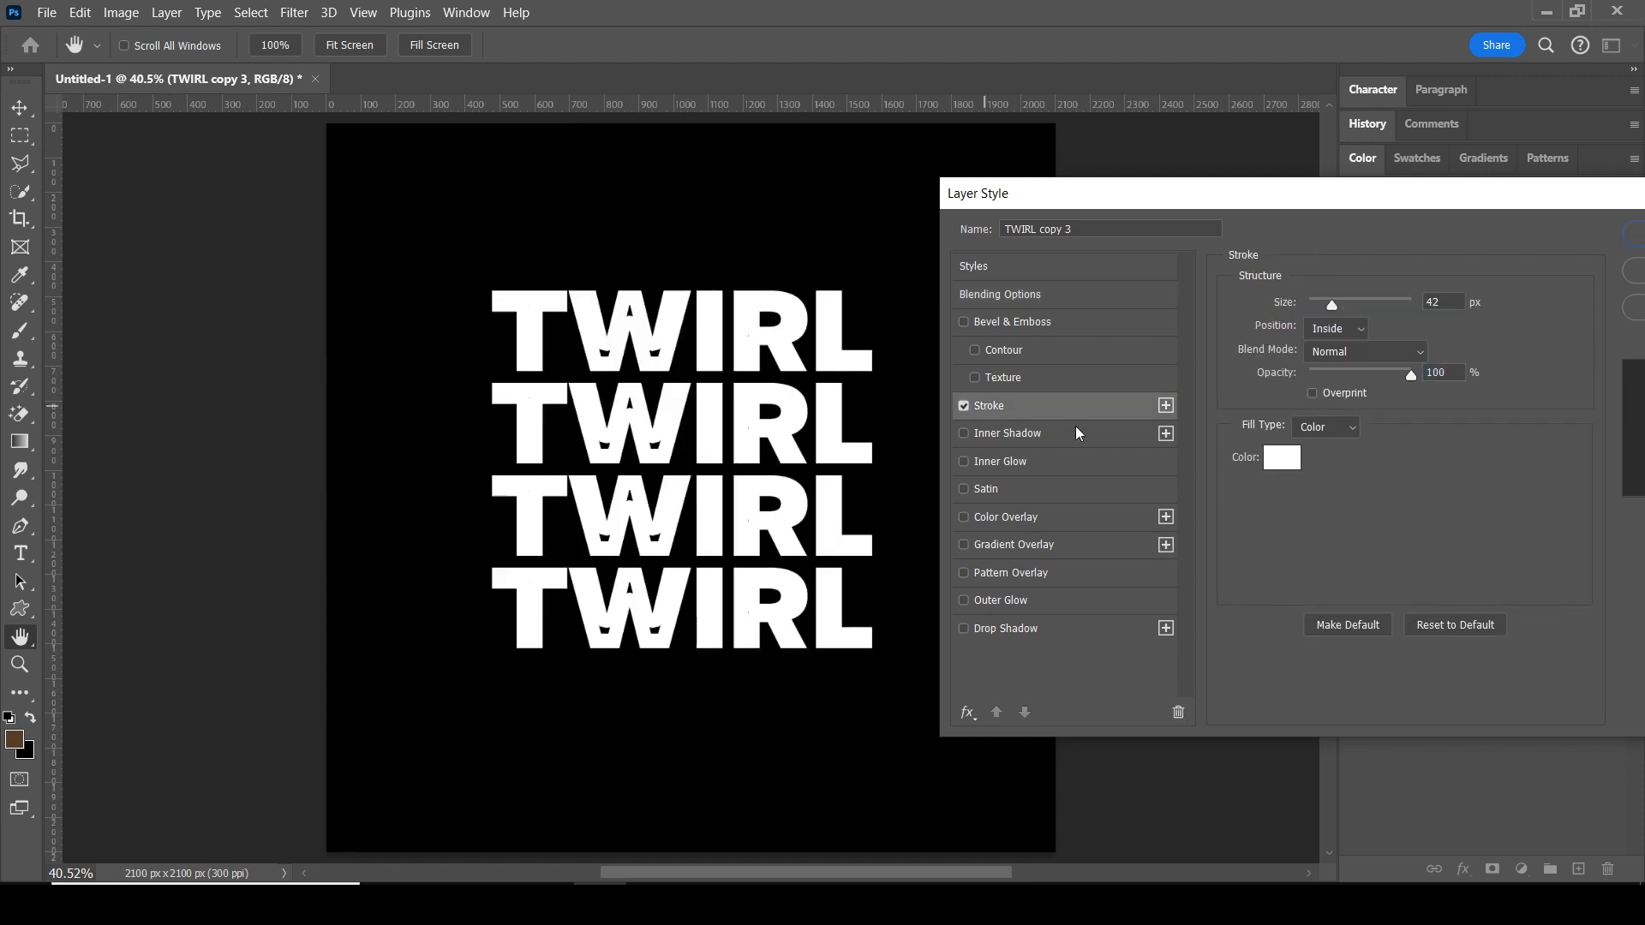
{"action": "left_click", "coordinate": [1365, 330]}
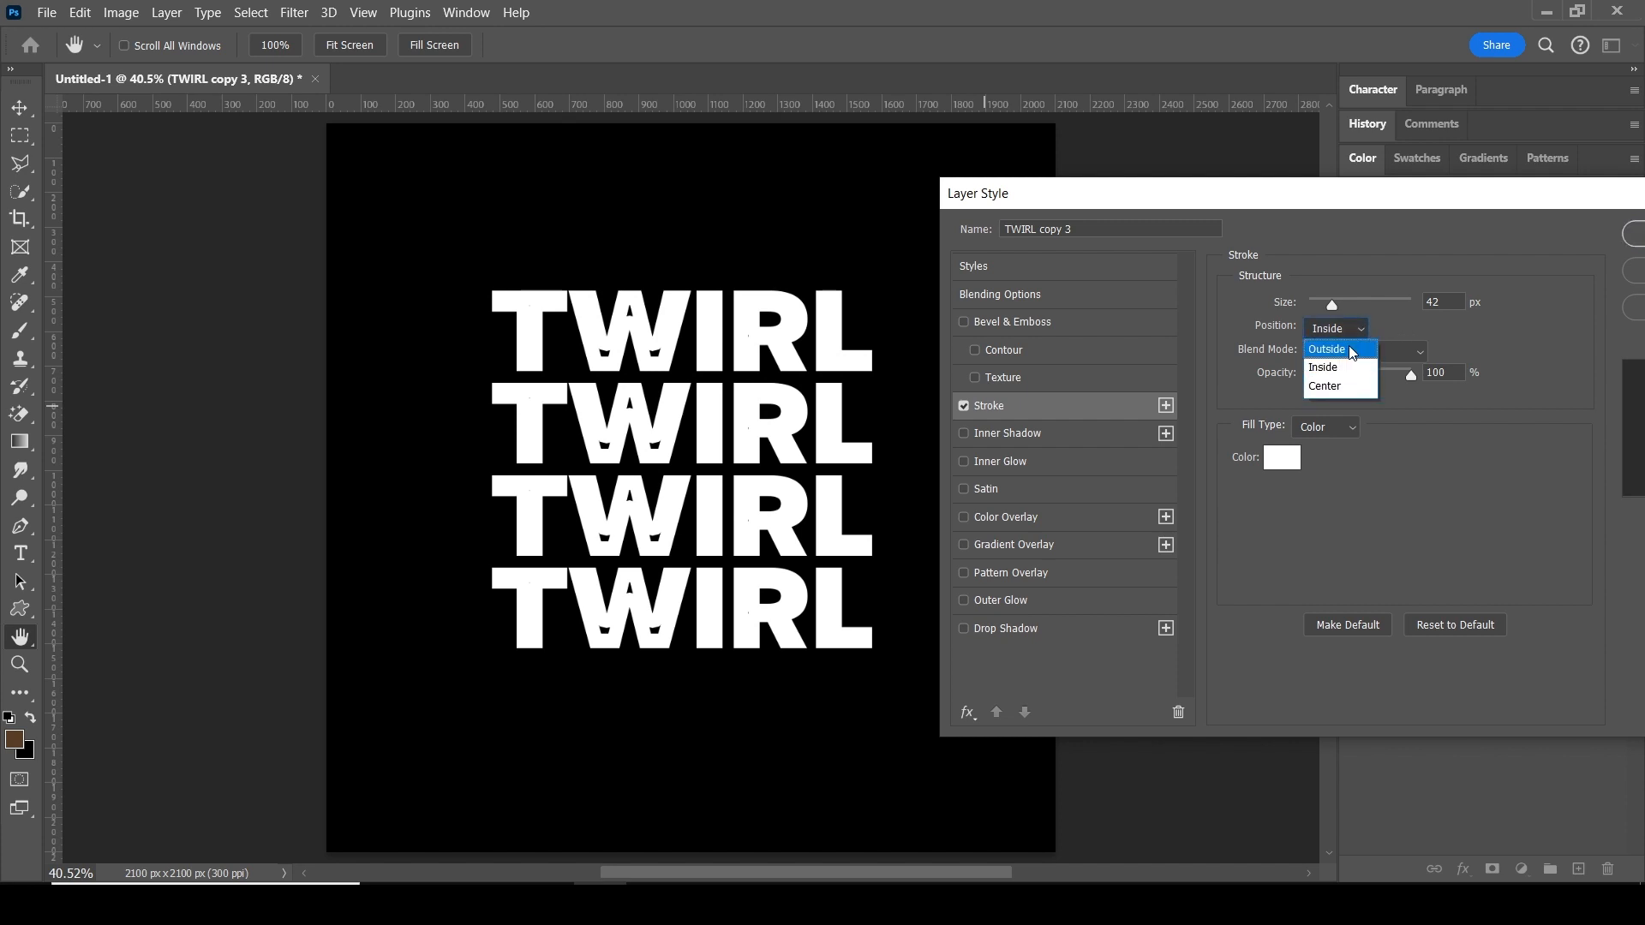
{"action": "left_click", "coordinate": [1352, 350]}
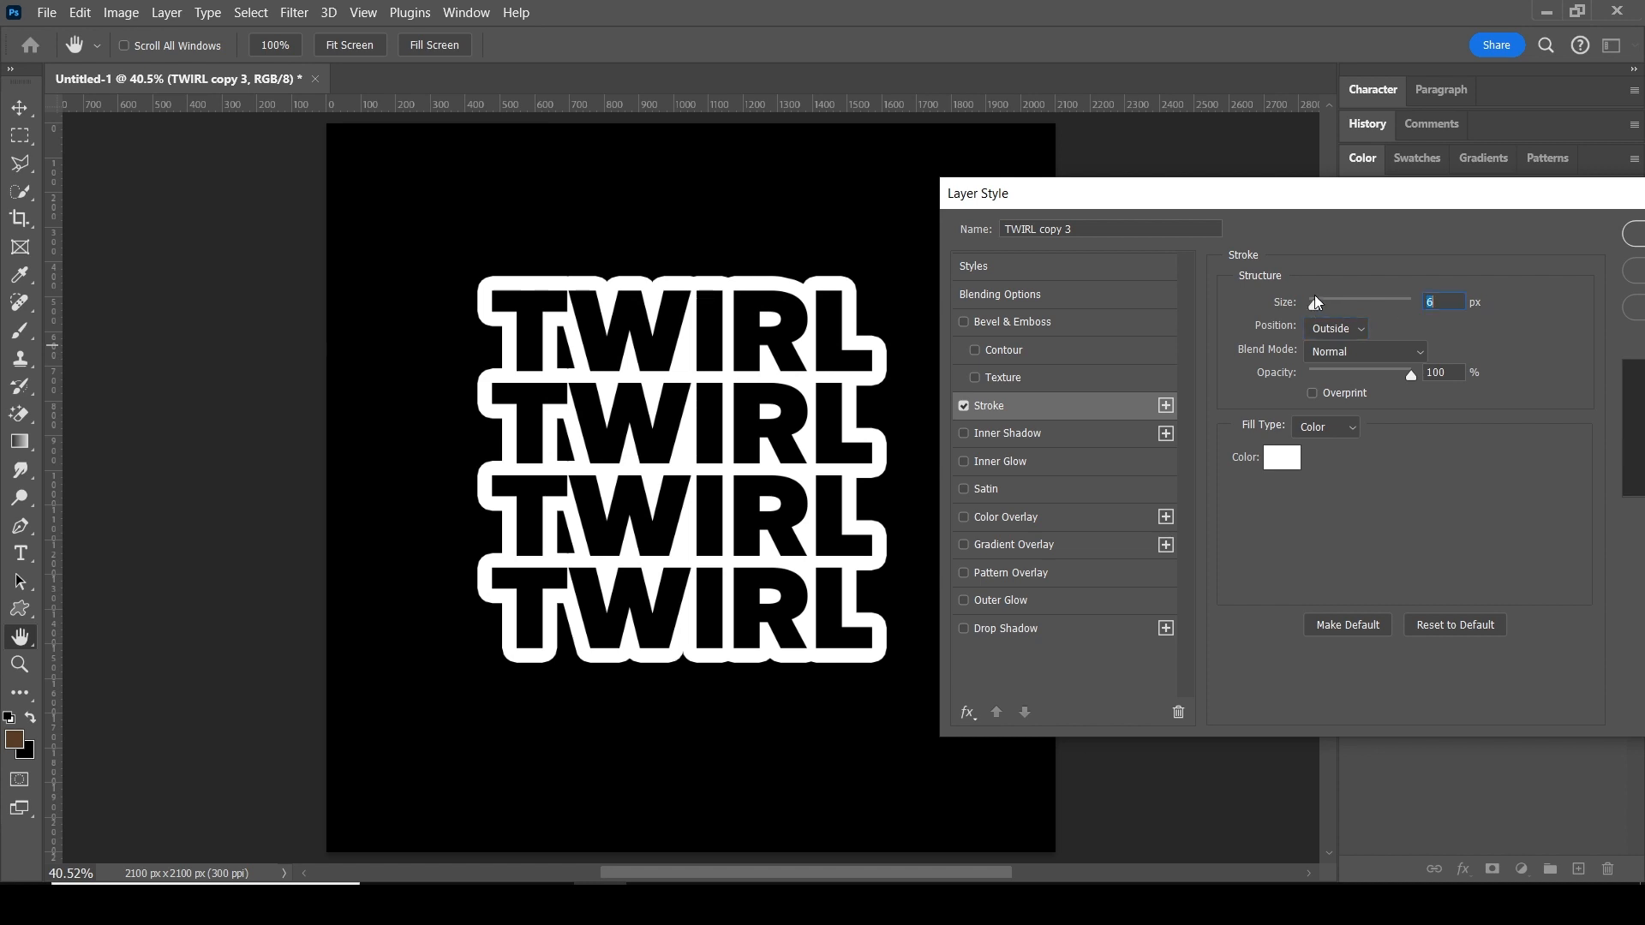
{"action": "left_click_drag", "start_coordinate": [1418, 218], "coordinate": [1275, 261]}
{"action": "left_click", "coordinate": [1539, 291]}
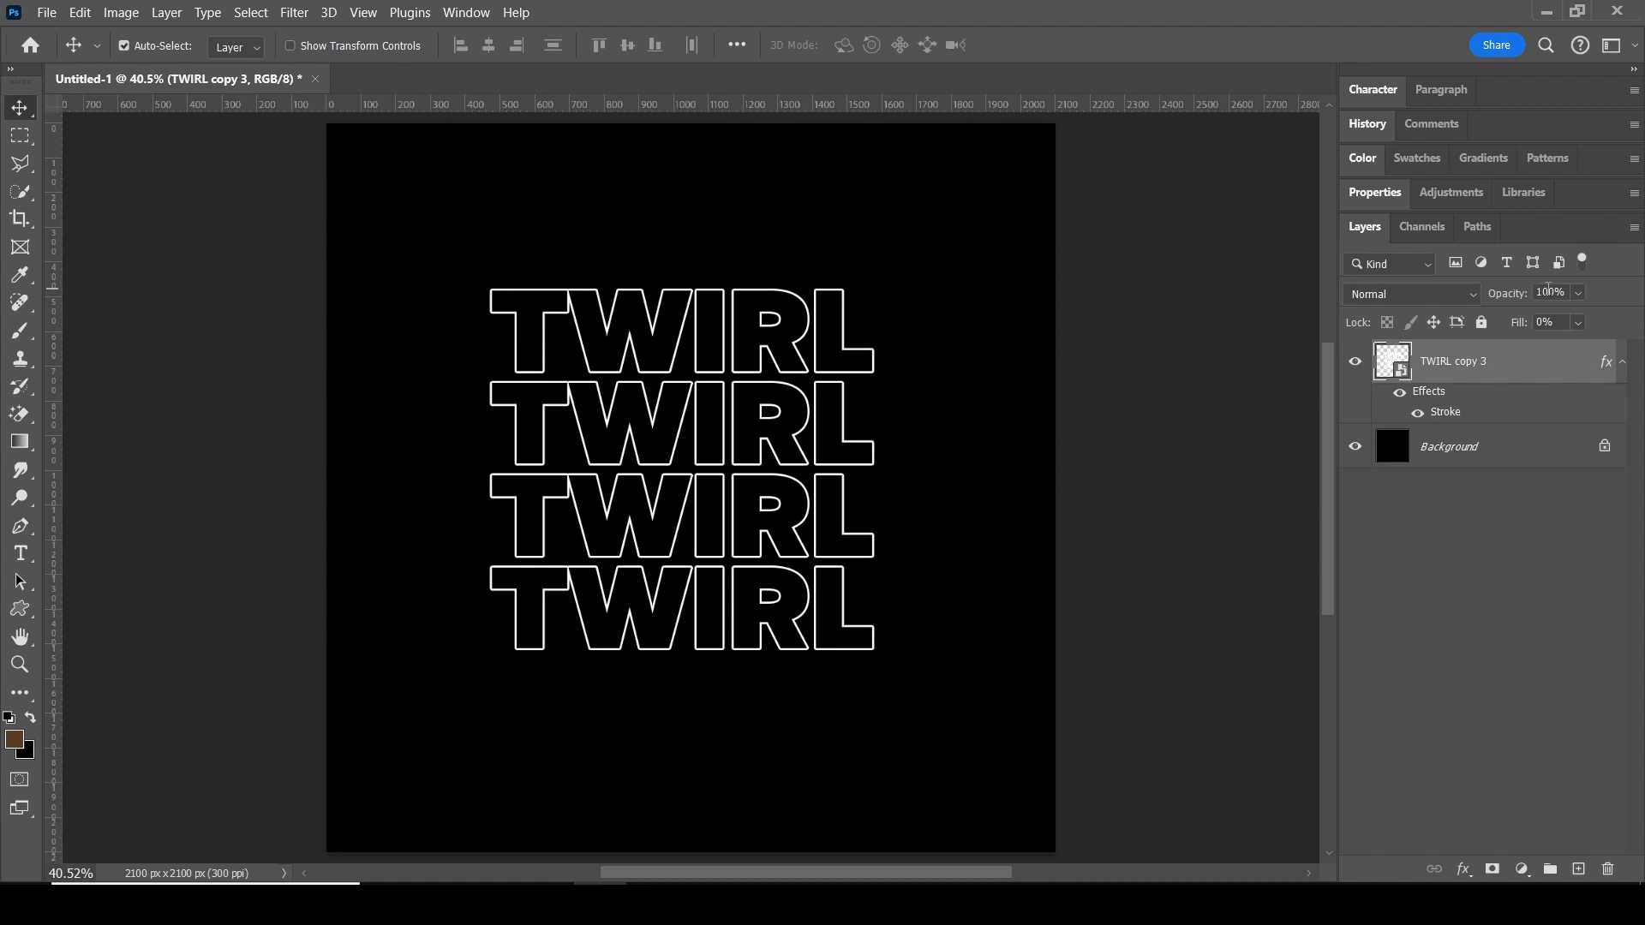
Step: Apply a Twirl distortion filter with an angle of -45° to the outlined TWIRL smart object
{"action": "left_click", "coordinate": [296, 14]}
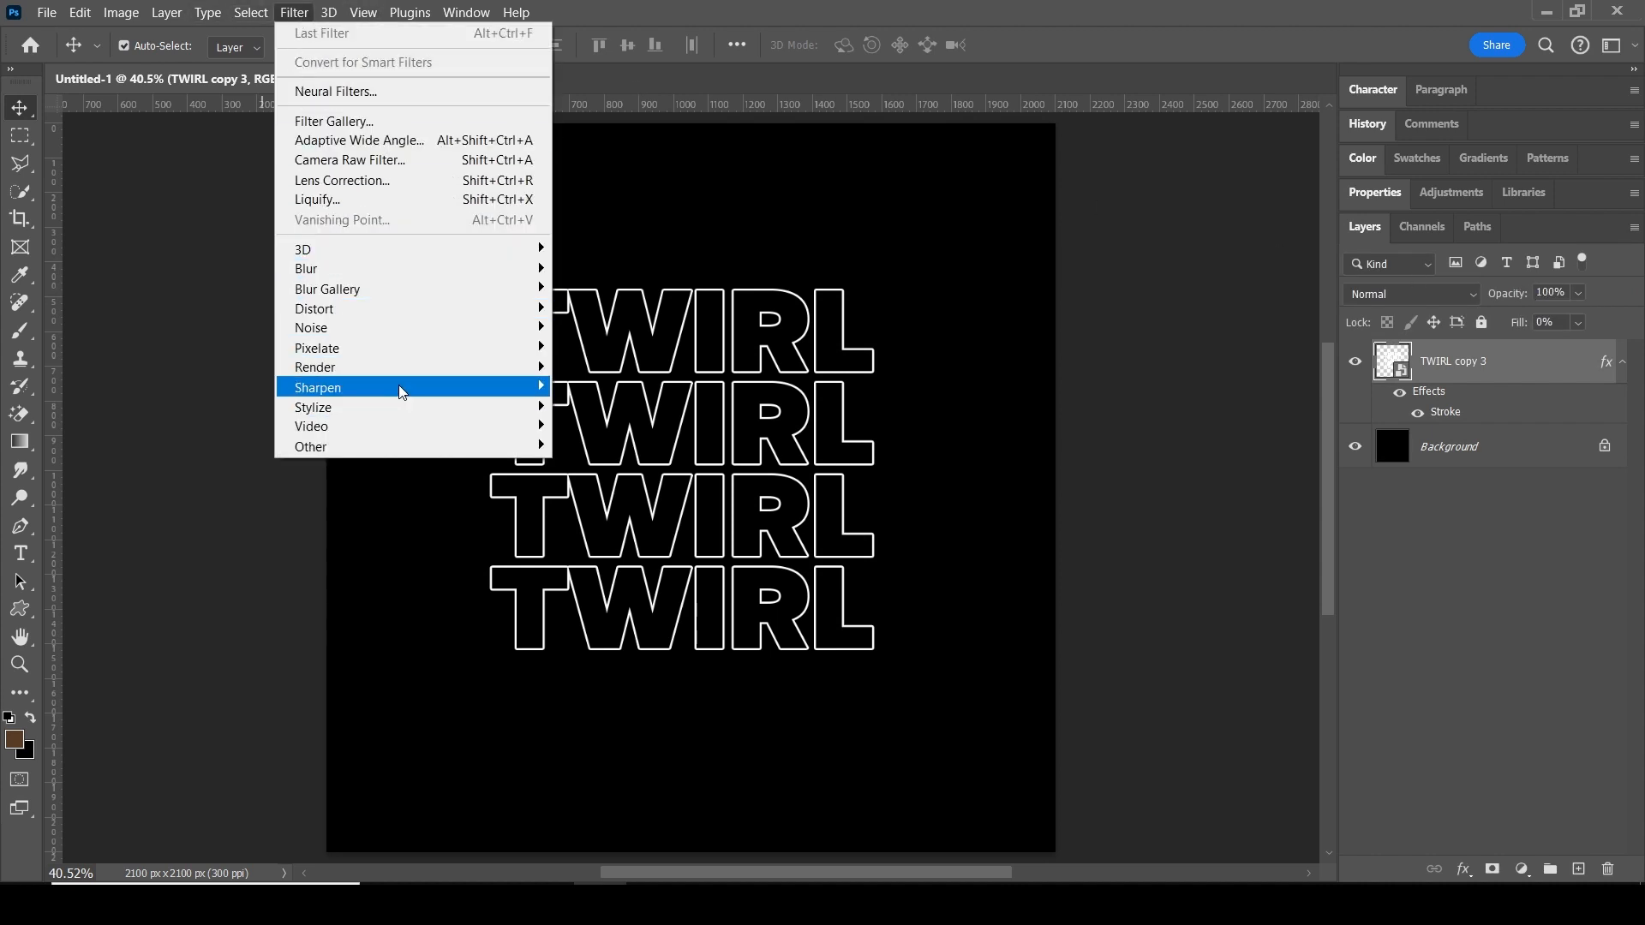
{"action": "mouse_move", "coordinate": [430, 317]}
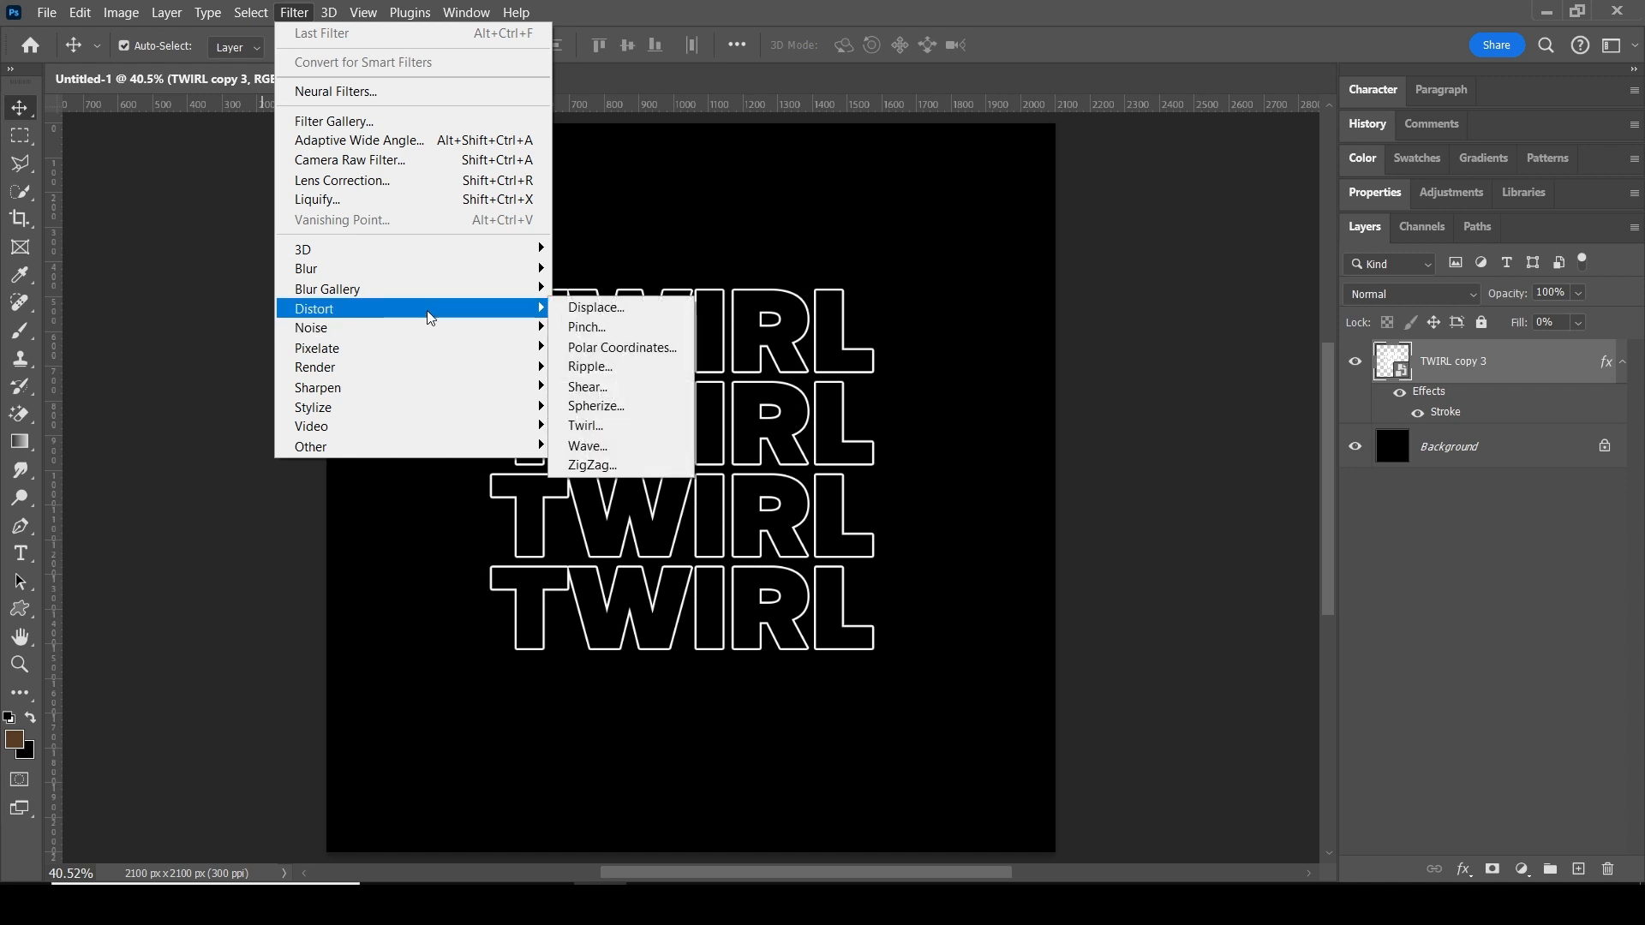
{"action": "left_click", "coordinate": [585, 426]}
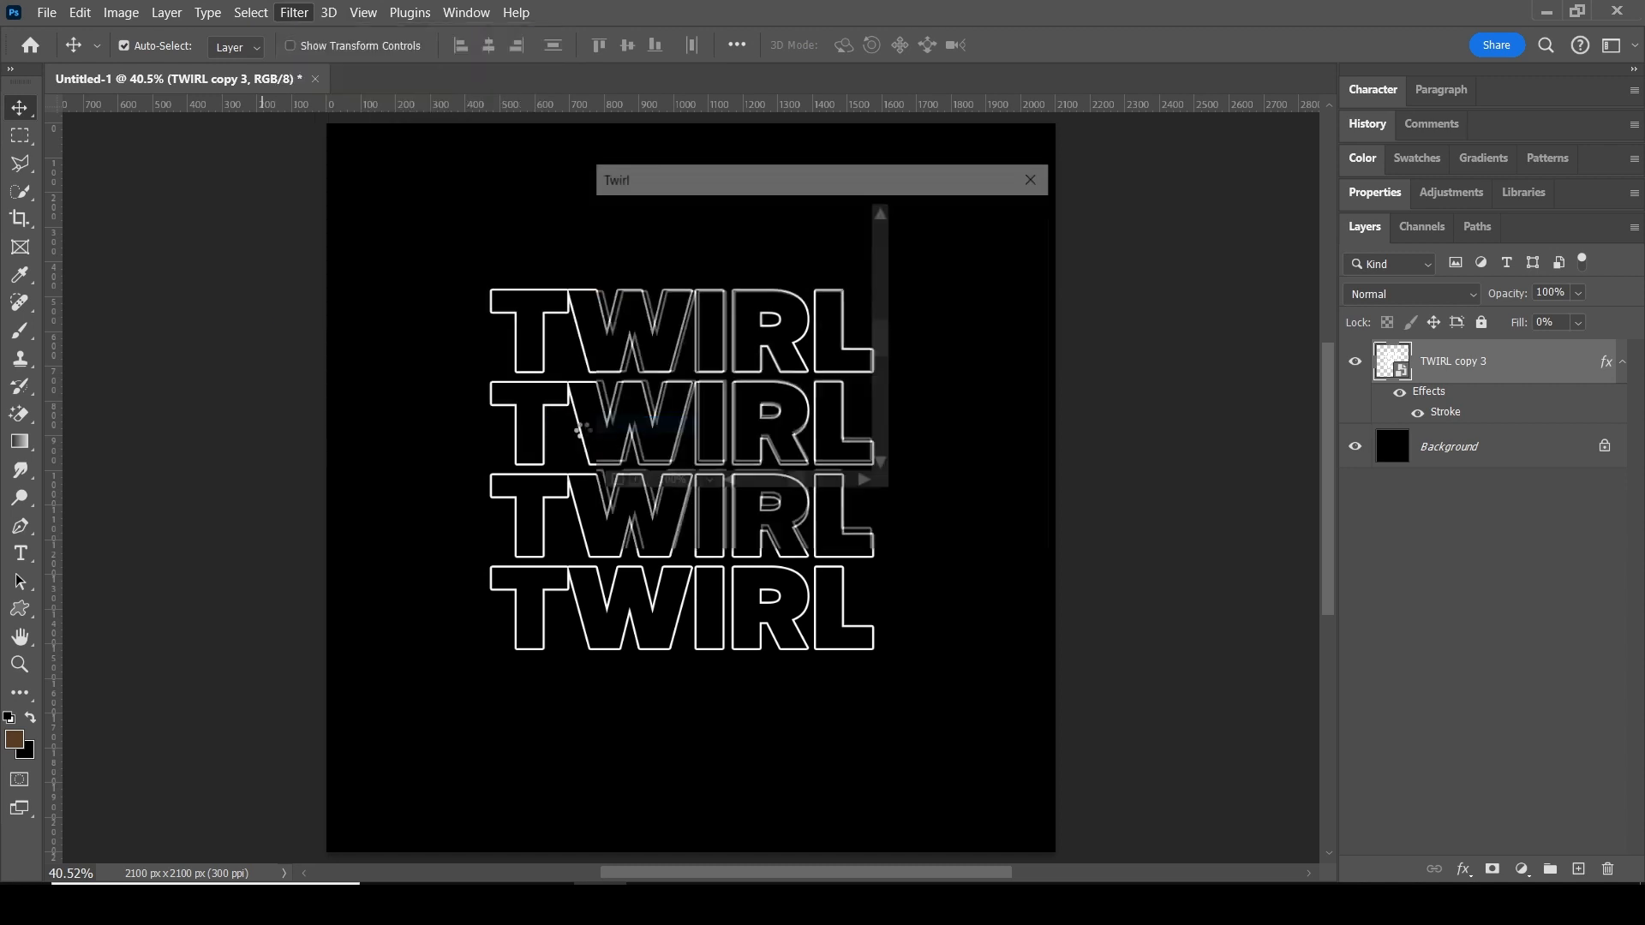
{"action": "left_click_drag", "start_coordinate": [831, 182], "coordinate": [1111, 181]}
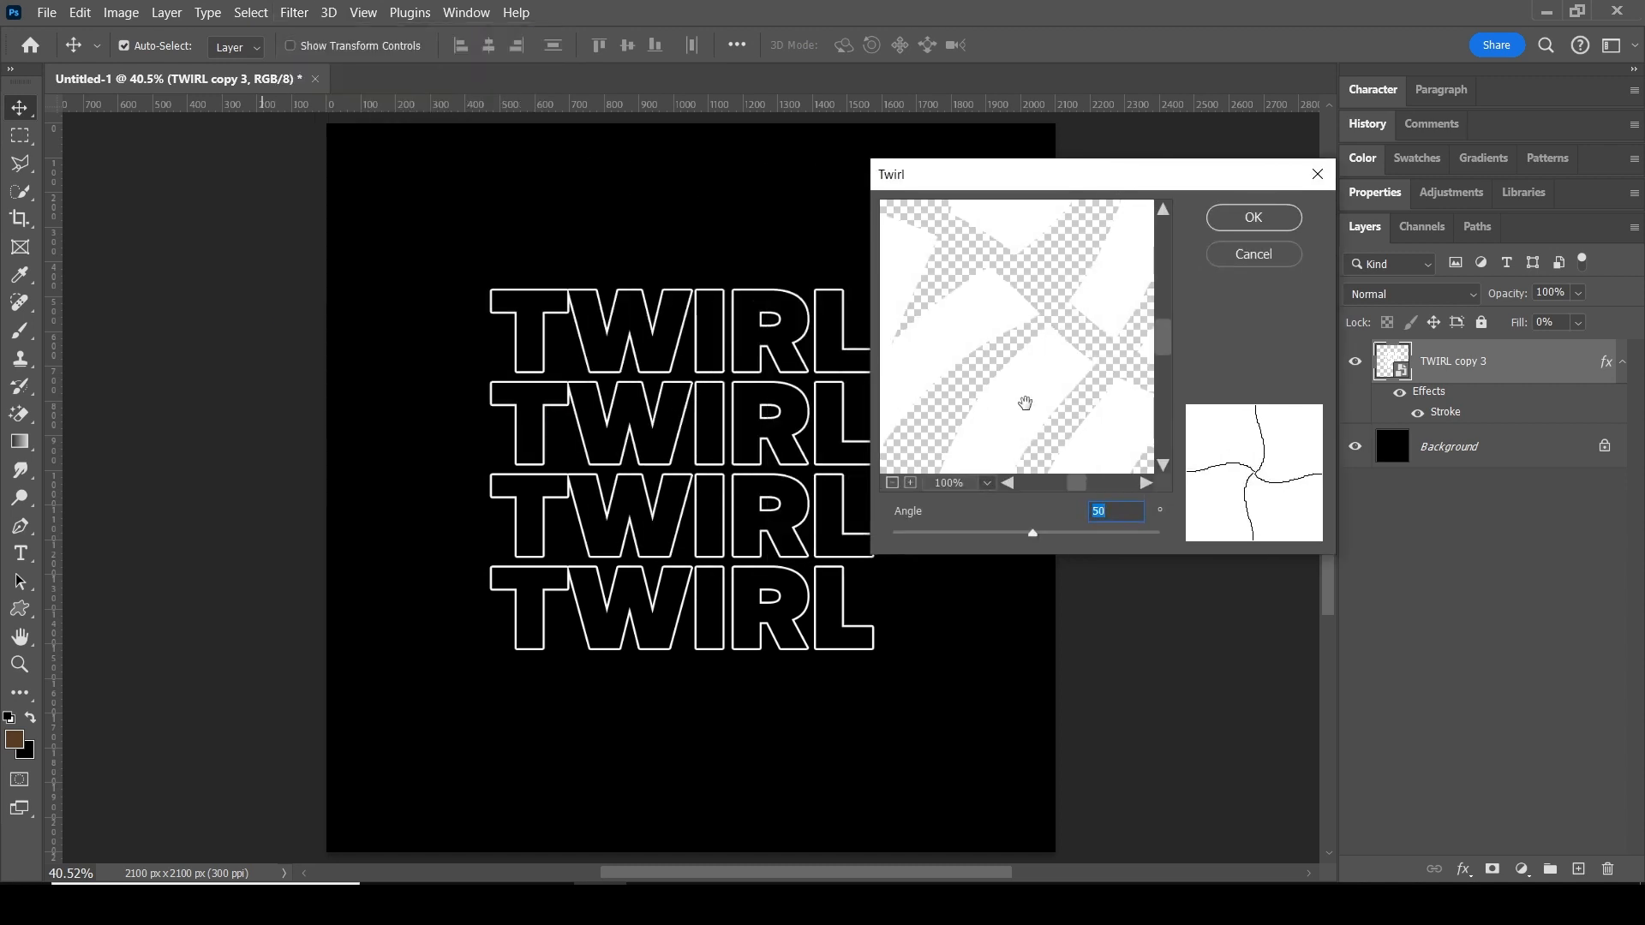
{"action": "left_click", "coordinate": [891, 483]}
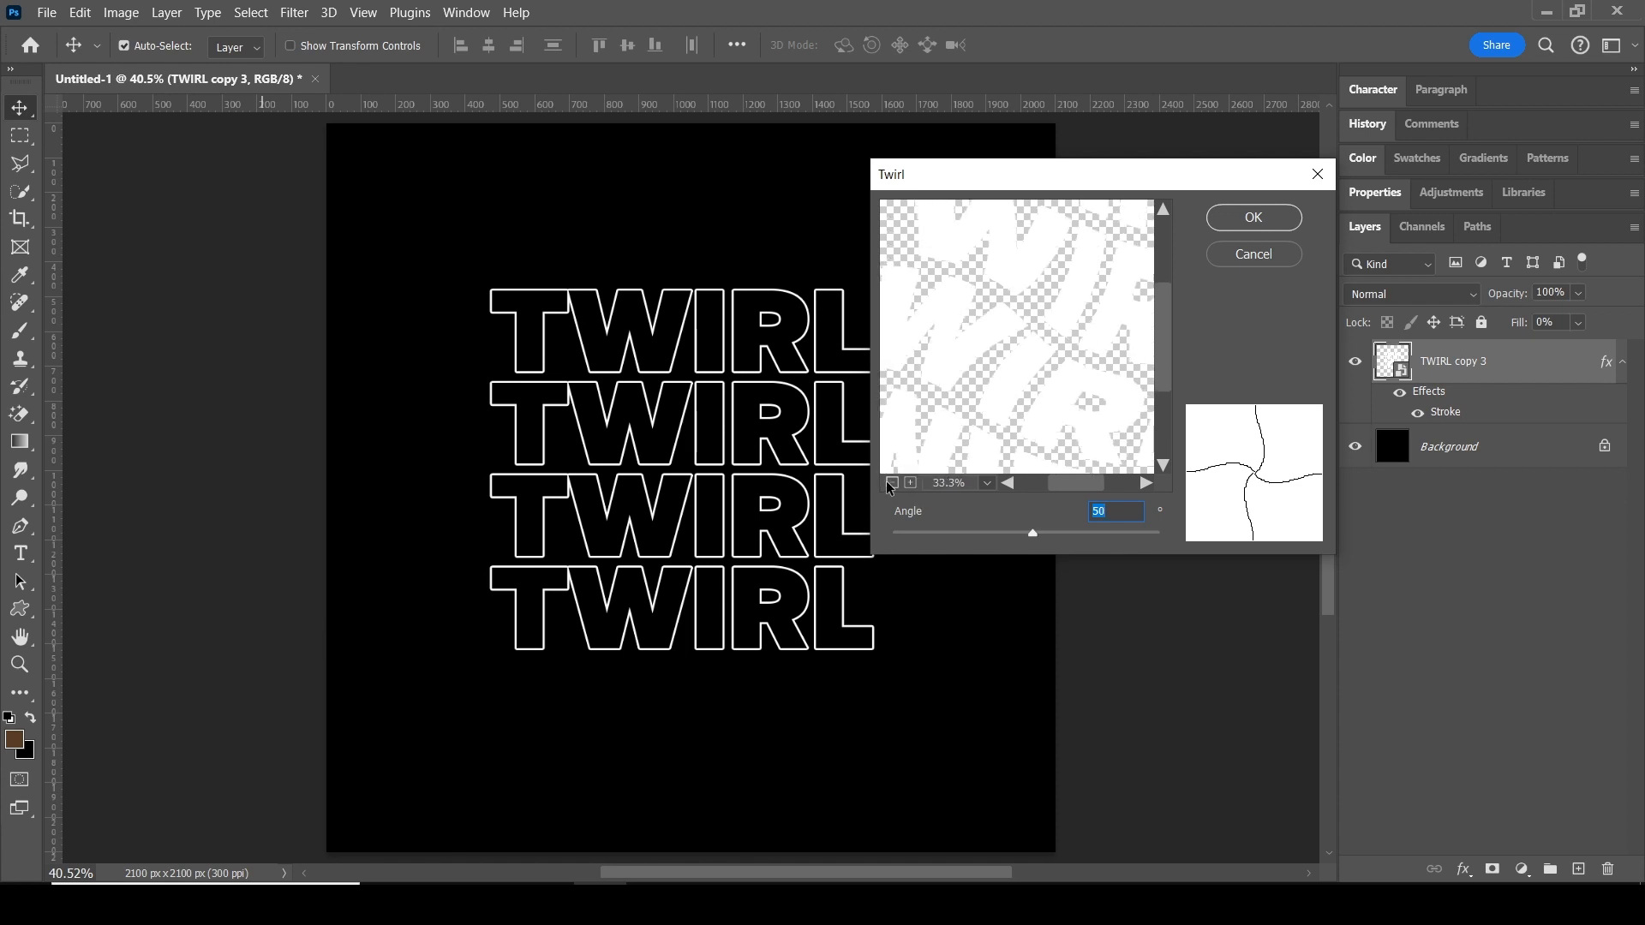
{"action": "left_click", "coordinate": [891, 482]}
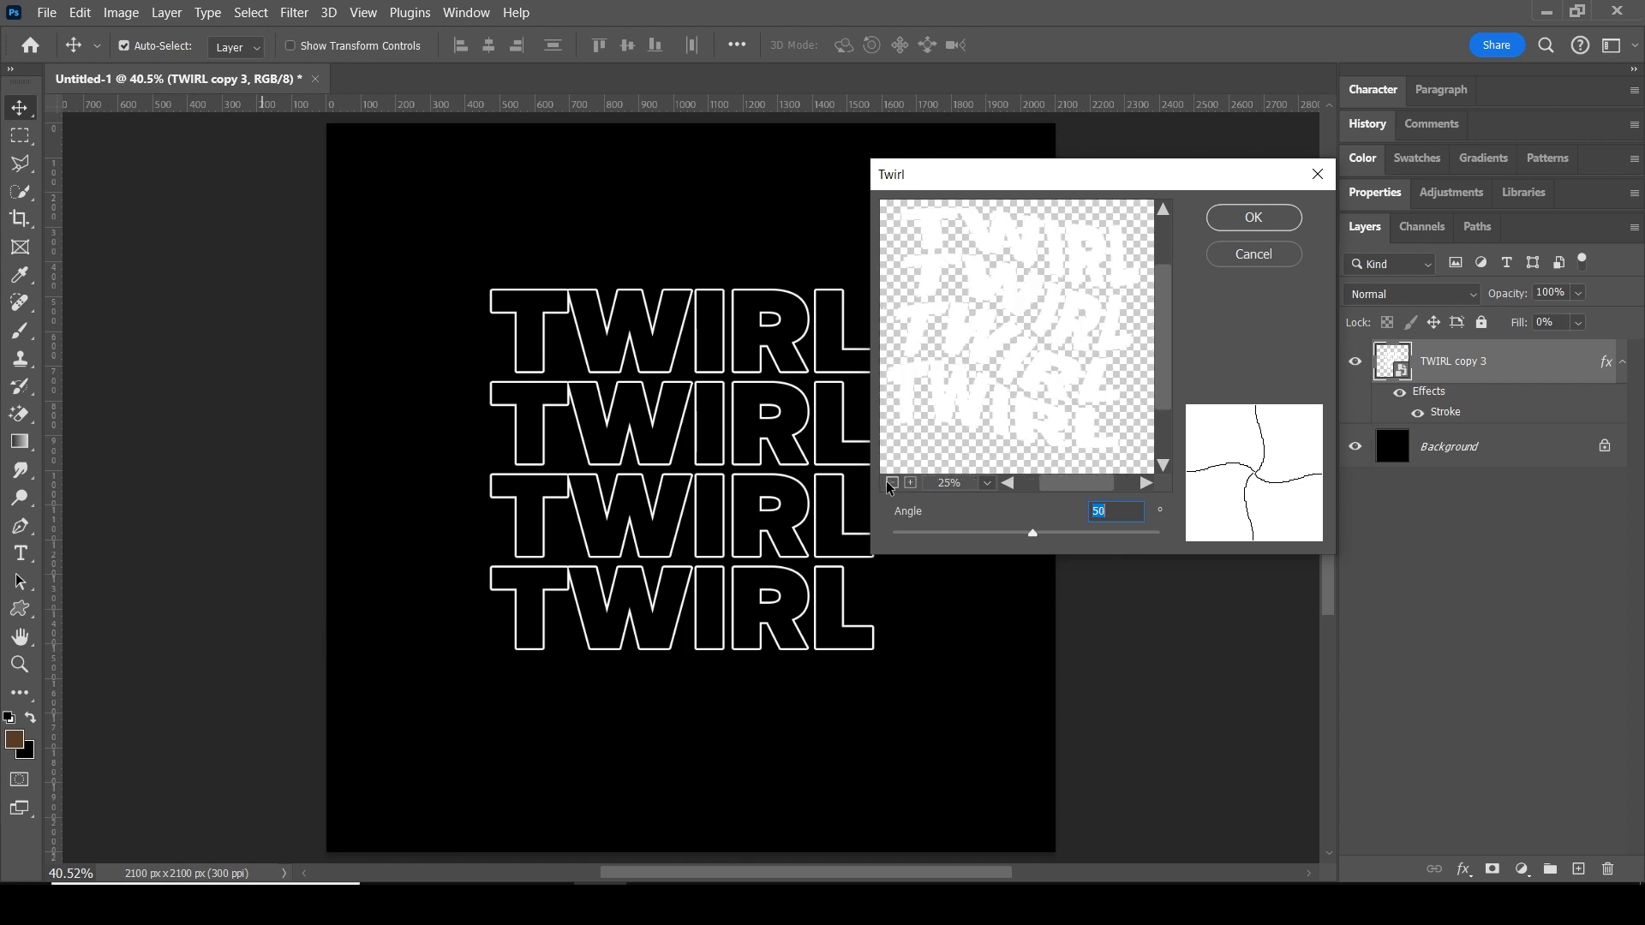
{"action": "left_click", "coordinate": [1024, 531]}
{"action": "left_click_drag", "start_coordinate": [1021, 532], "coordinate": [1020, 532]}
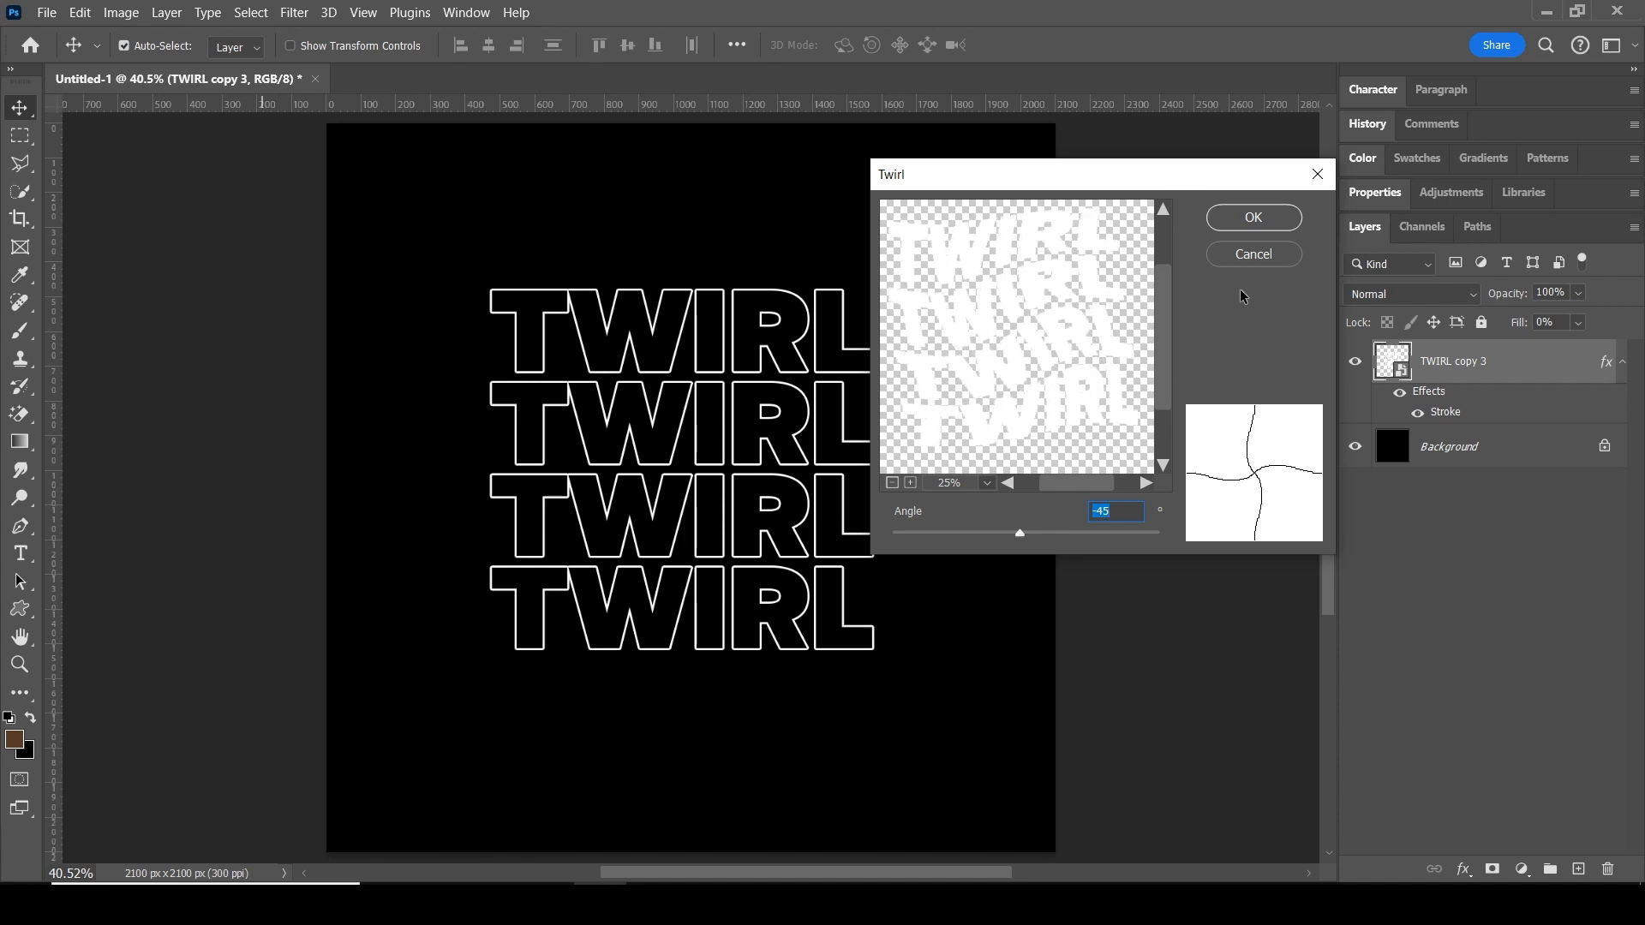
{"action": "left_click", "coordinate": [1271, 216]}
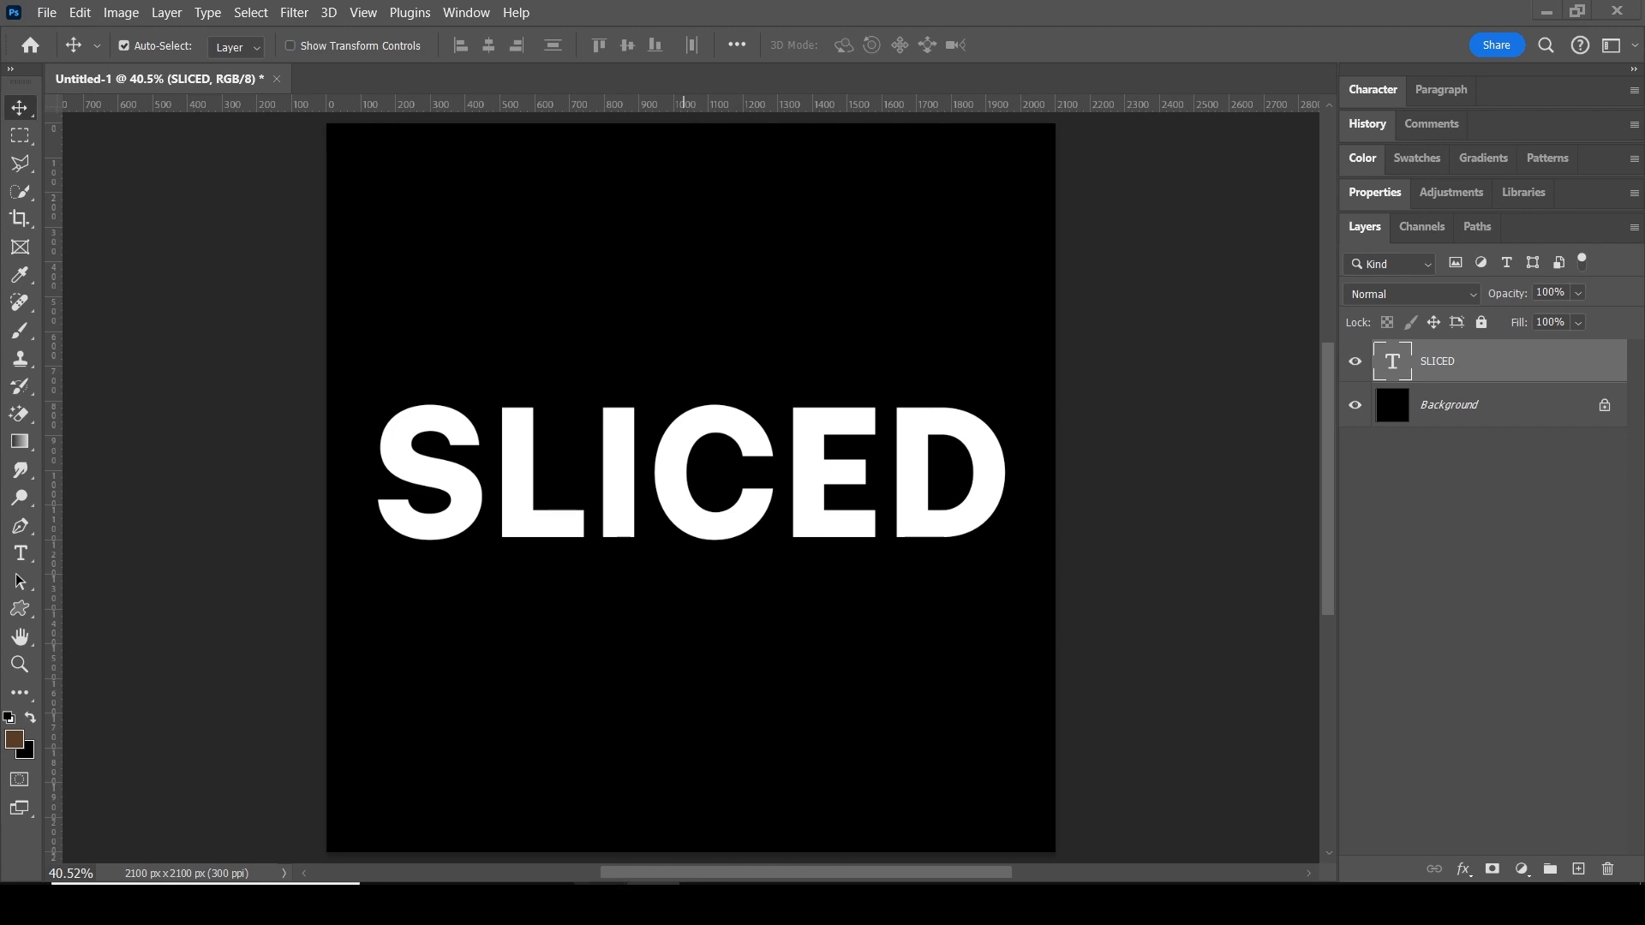
Step: Outline the area above a slightly slanted line through SLICED with the Polygonal Lasso and mask the text layer to it
{"action": "key", "text": "z"}
{"action": "right_click", "coordinate": [739, 494]}
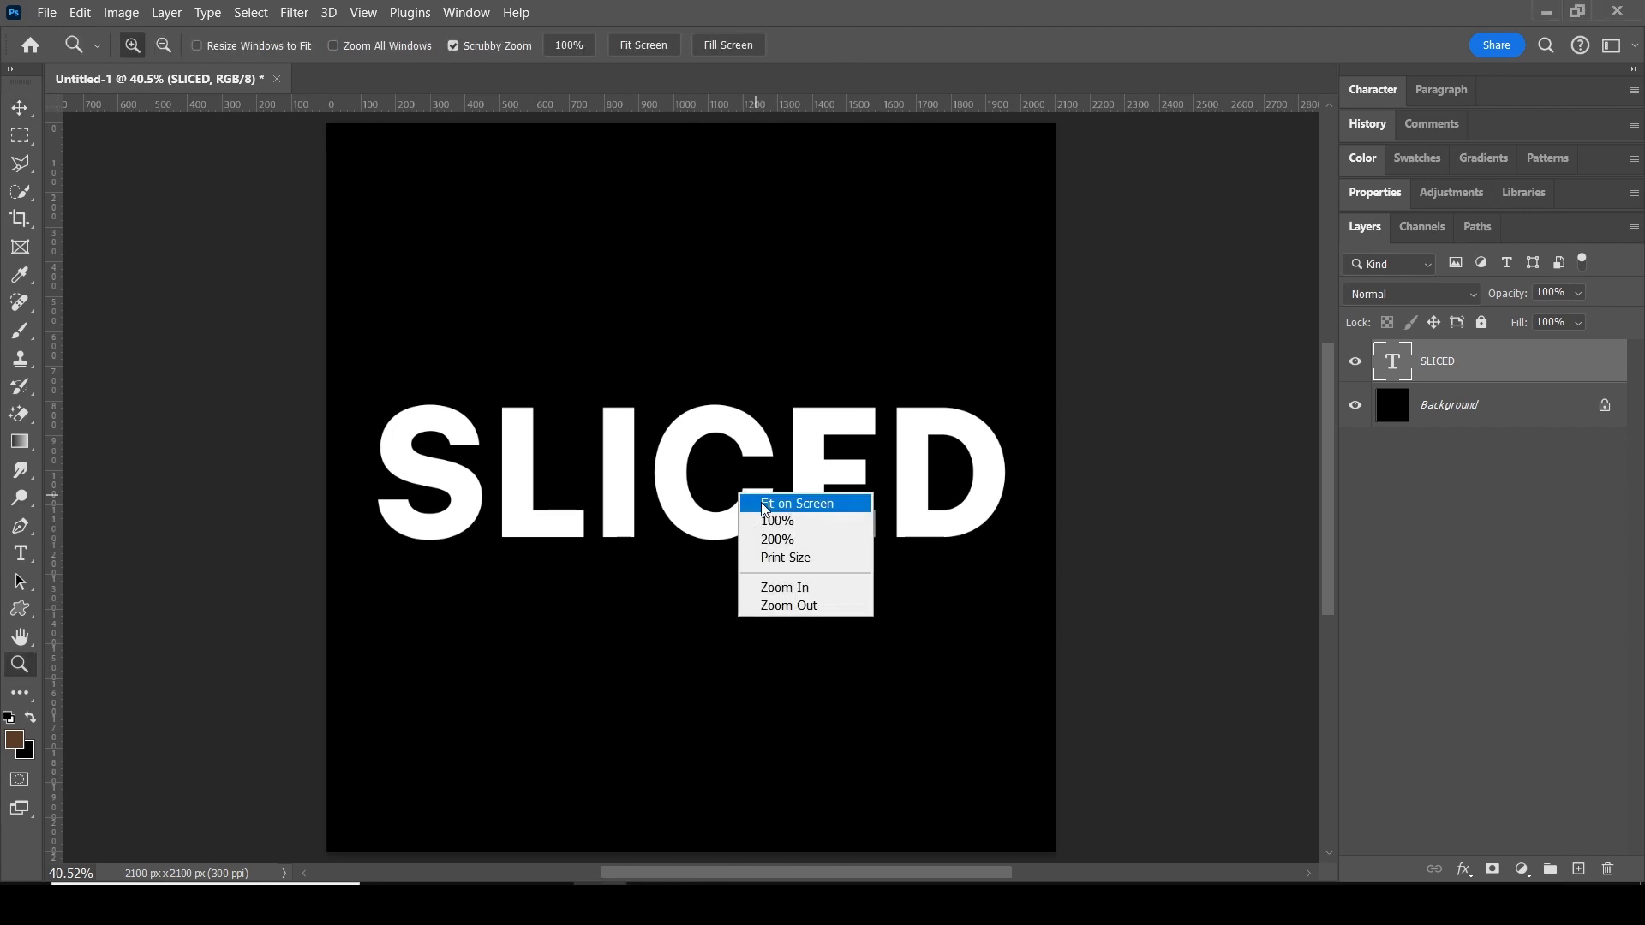
{"action": "left_click", "coordinate": [765, 505]}
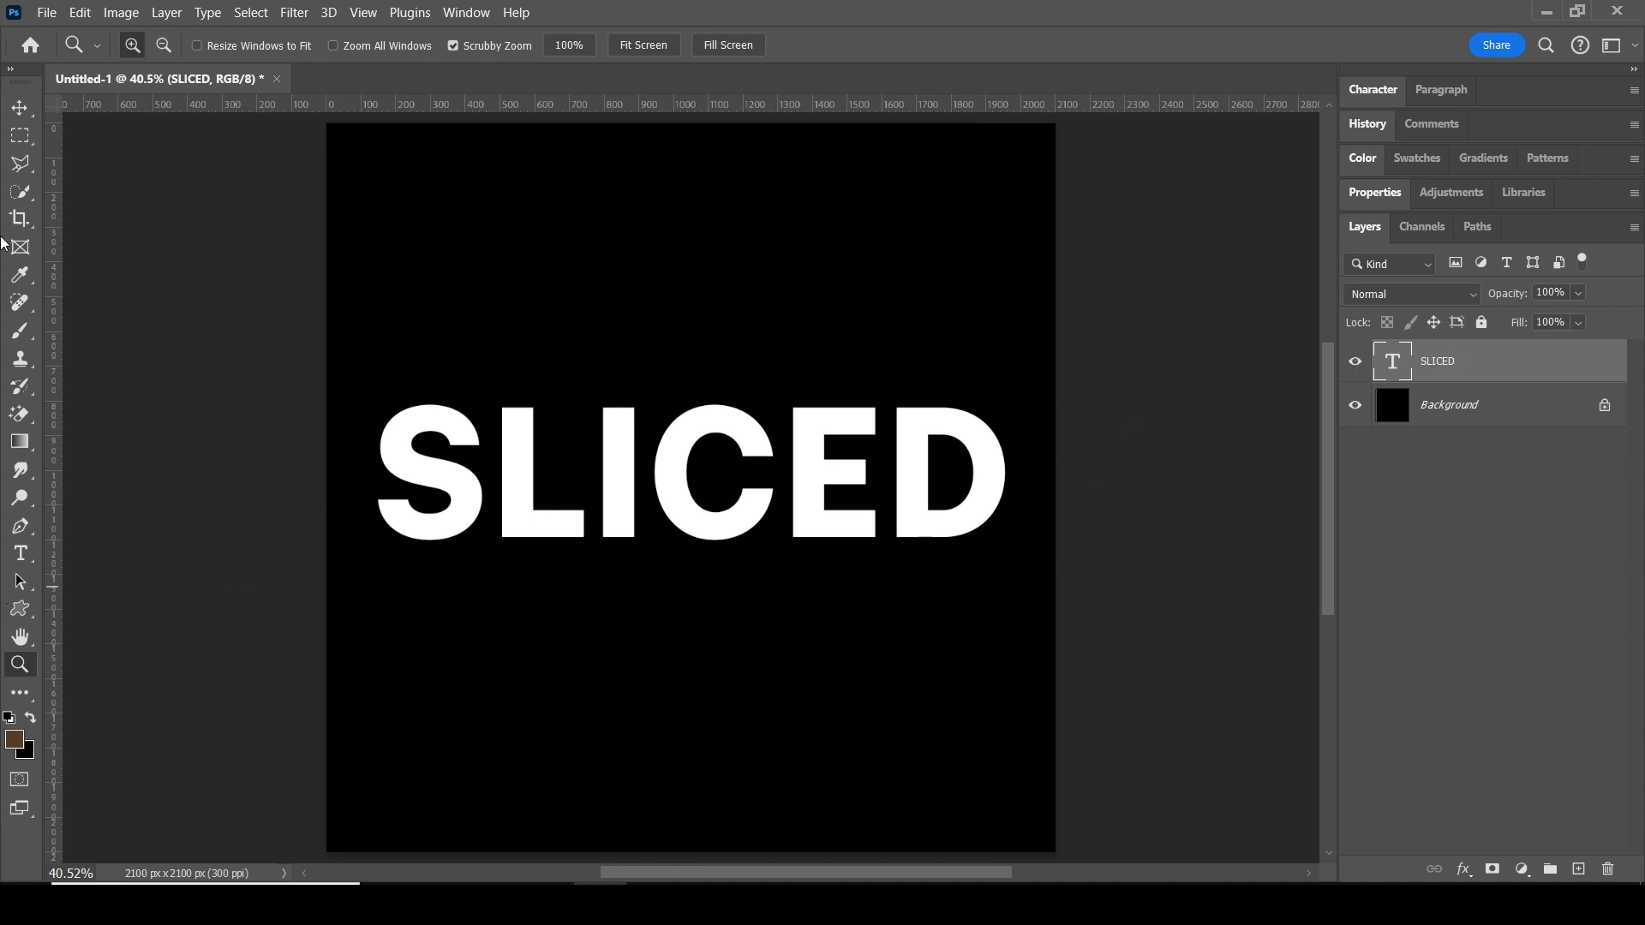
{"action": "left_click", "coordinate": [21, 162]}
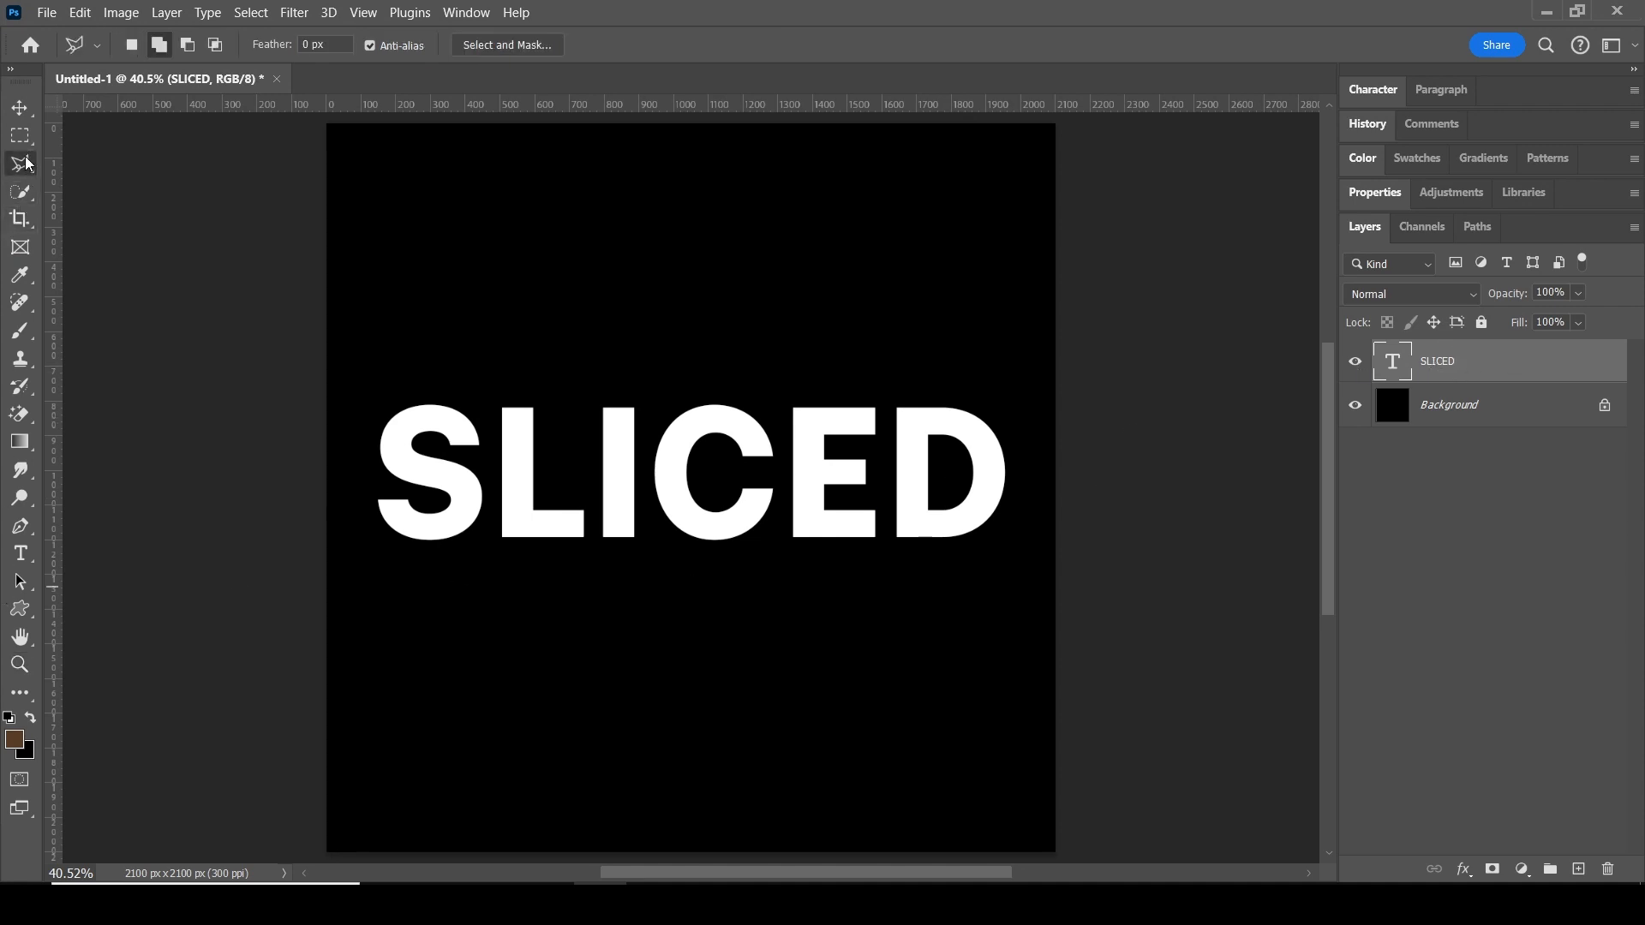
{"action": "left_click", "coordinate": [365, 499]}
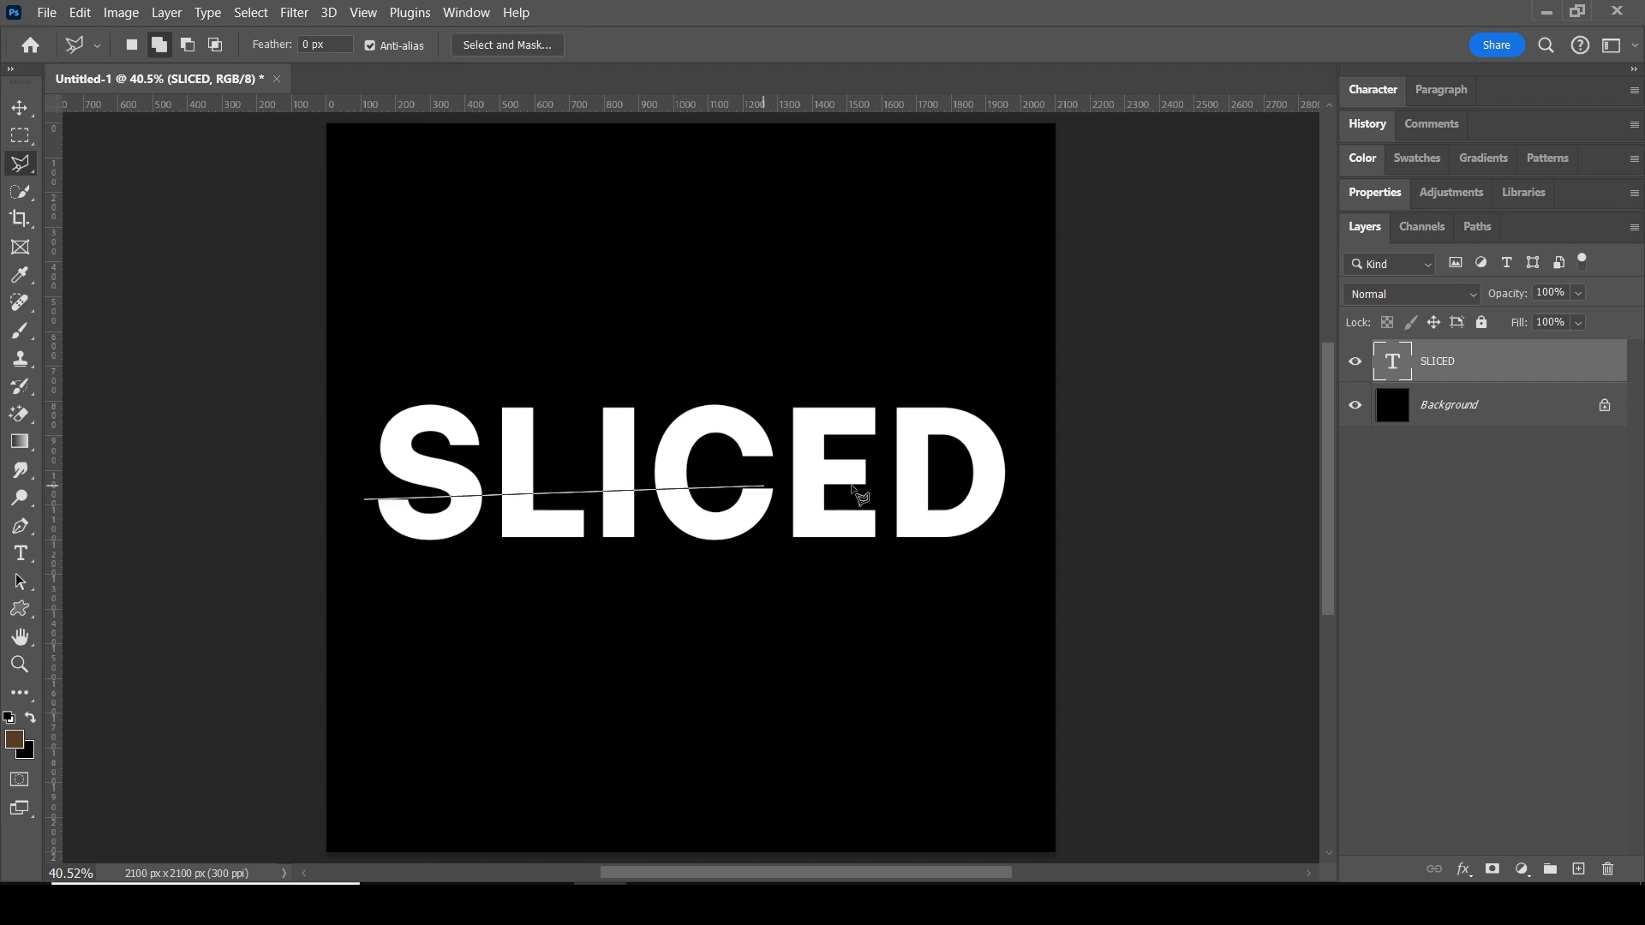
{"action": "left_click", "coordinate": [1113, 451]}
{"action": "left_click", "coordinate": [1052, 255]}
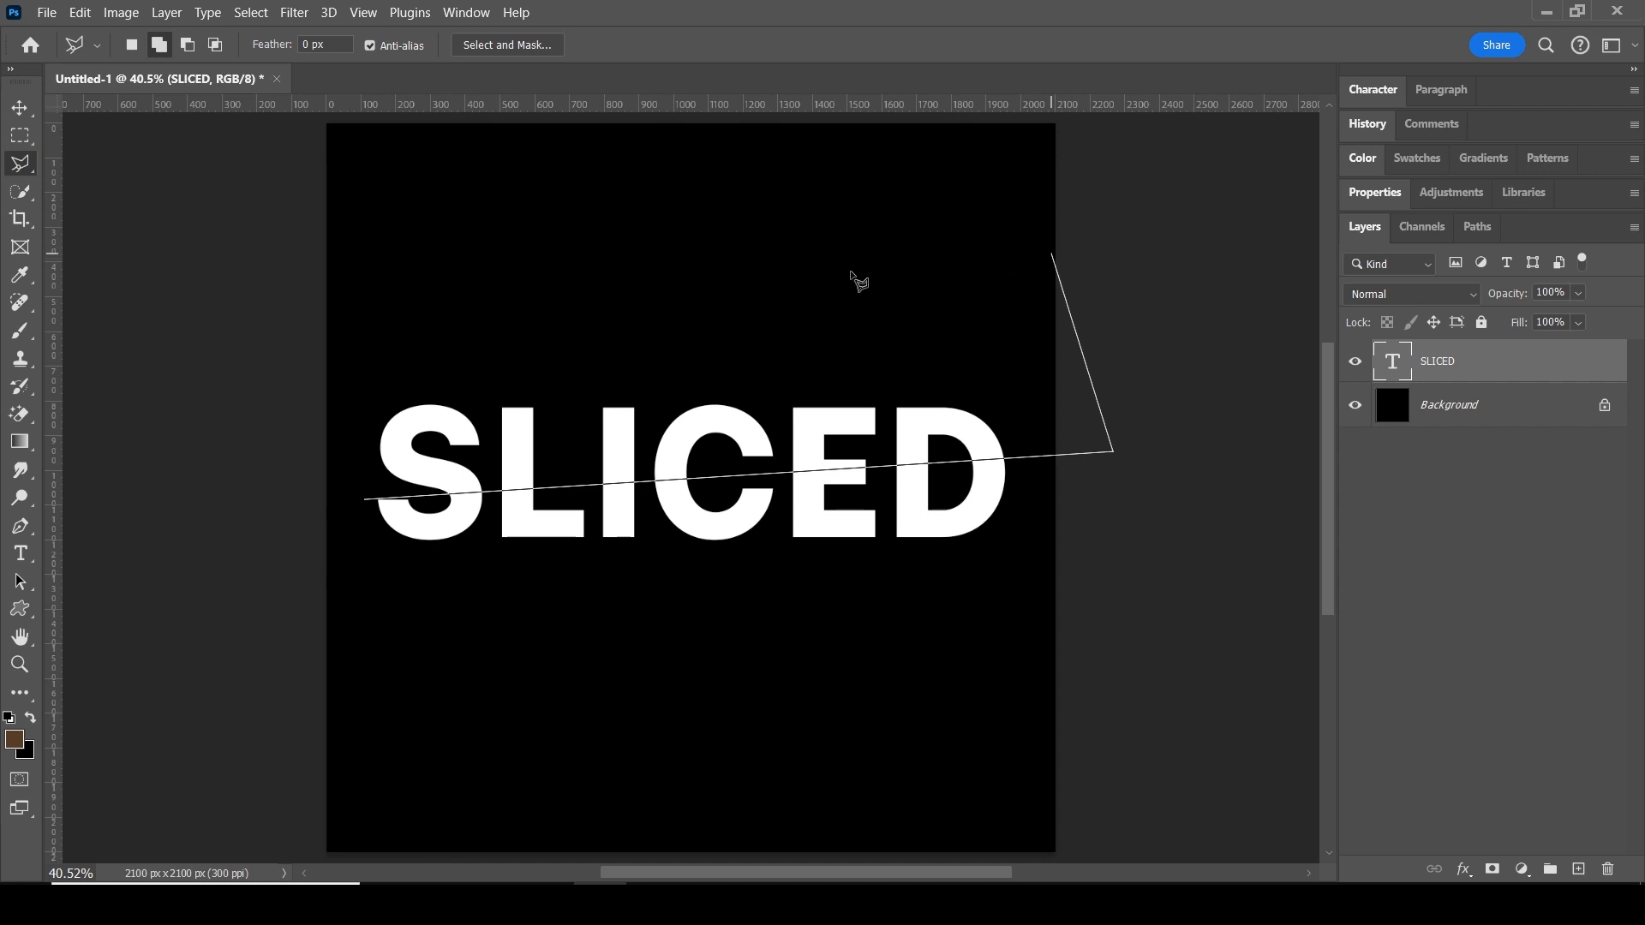
{"action": "left_click", "coordinate": [327, 312]}
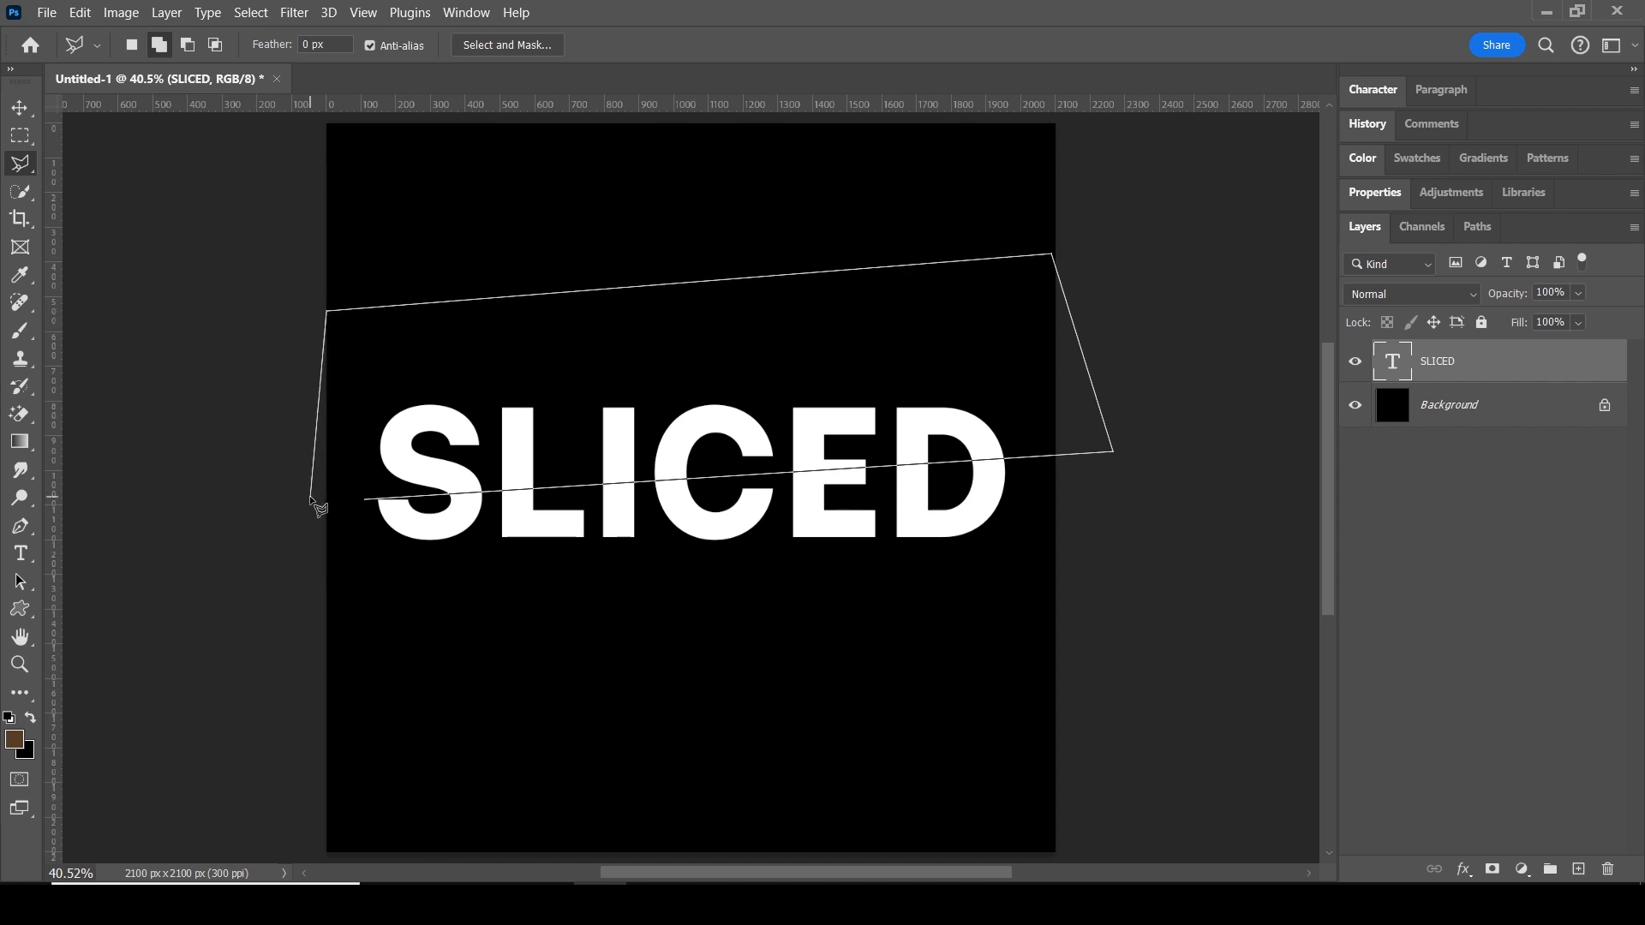
{"action": "key", "text": "Escape"}
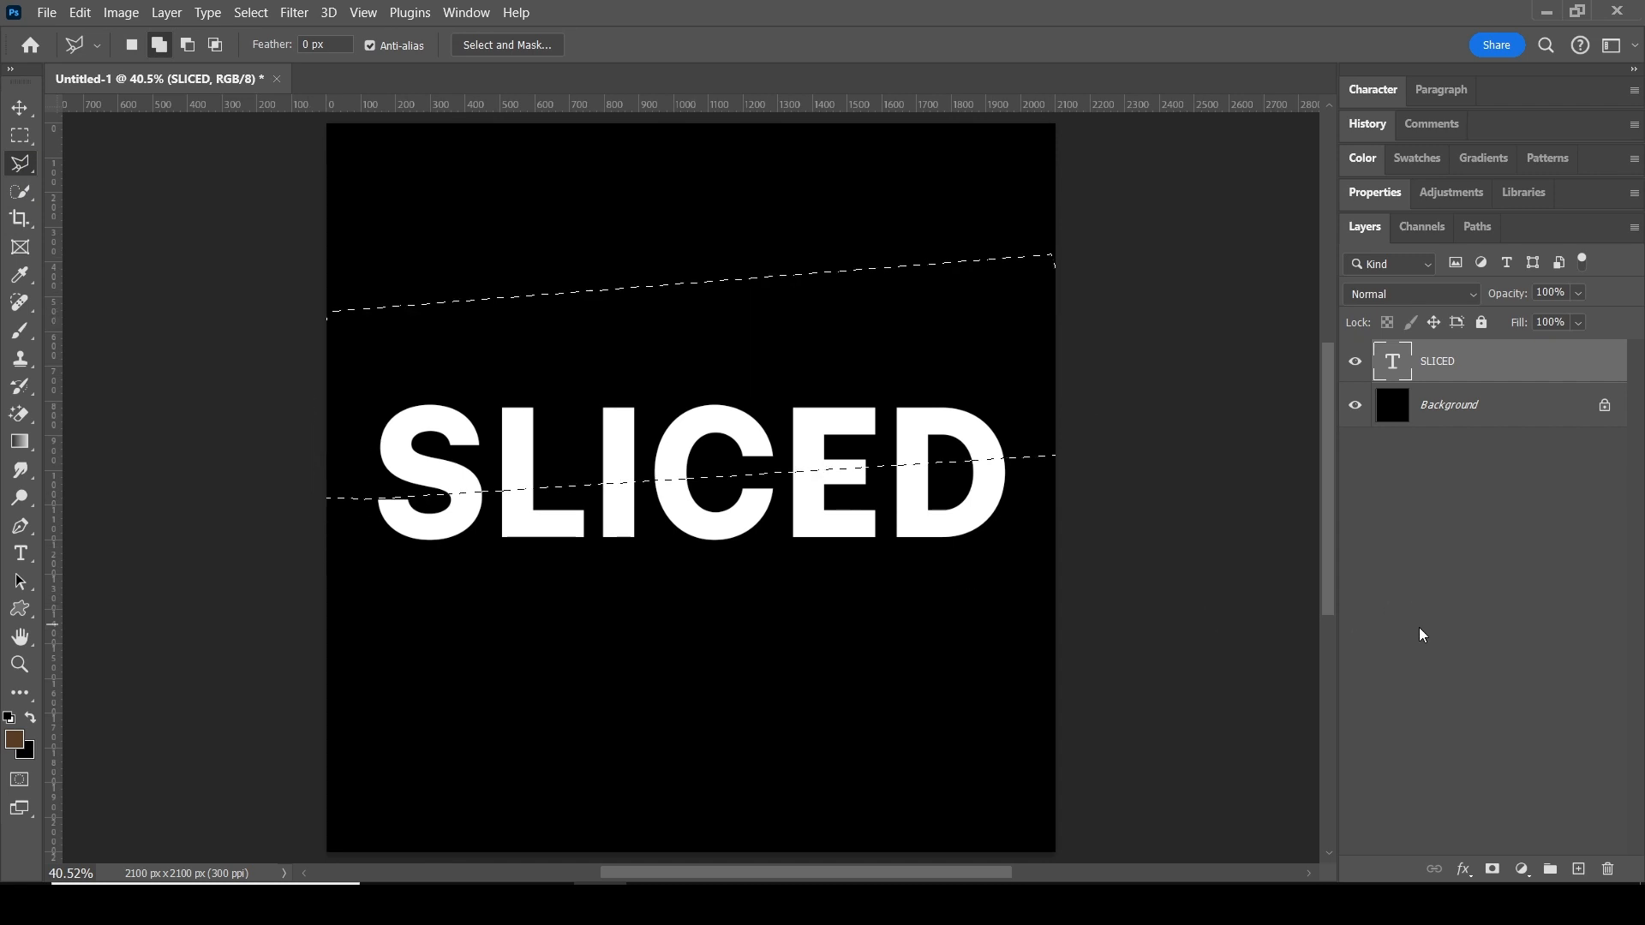
{"action": "left_click", "coordinate": [1492, 869]}
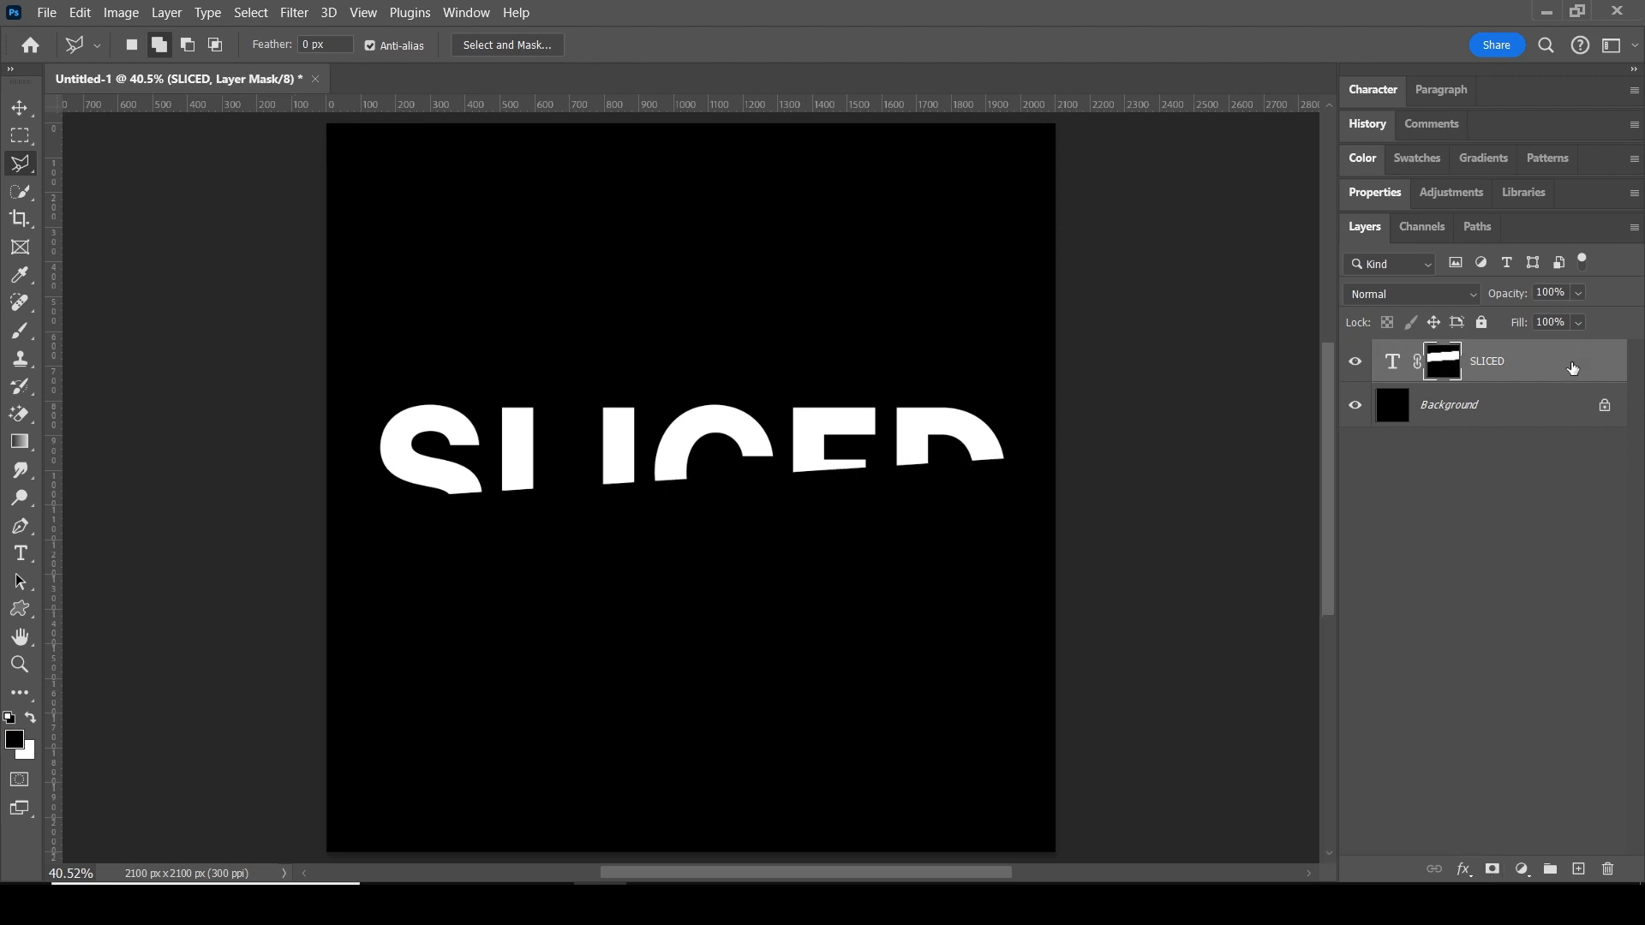
Step: Duplicate the masked SLICED layer and invert the copy's mask to reveal the lower part of the letters
{"action": "key", "text": "ctrl+2"}
{"action": "left_click_drag", "start_coordinate": [1585, 361], "coordinate": [1582, 871]}
{"action": "left_click", "coordinate": [1582, 872]}
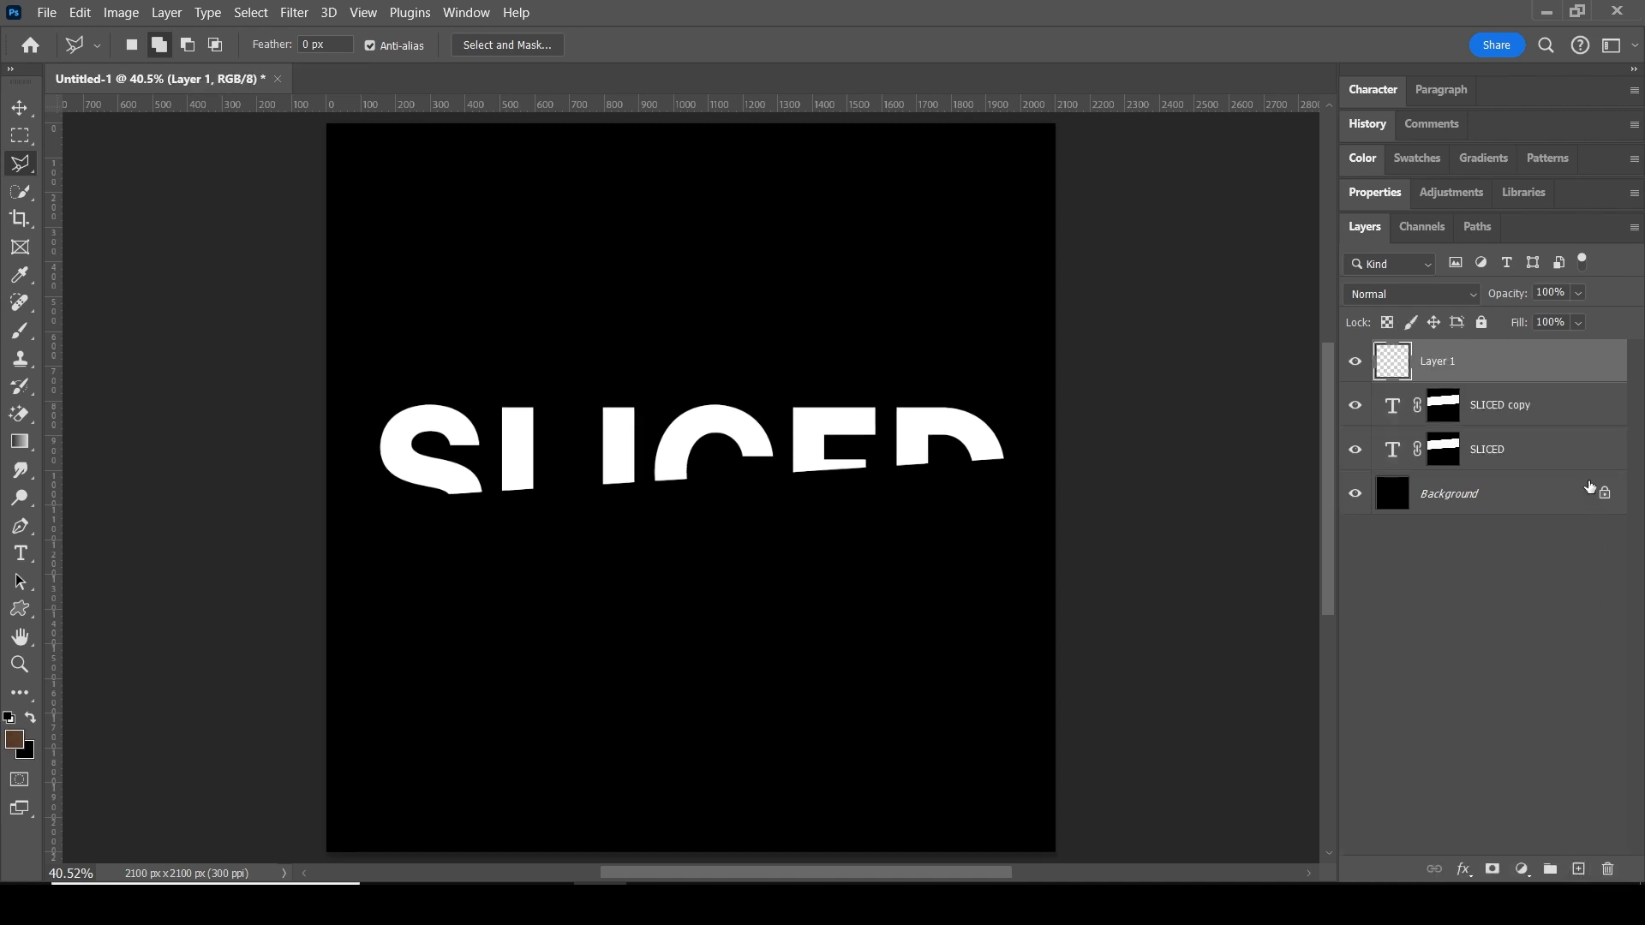
{"action": "key", "text": "ctrl+z"}
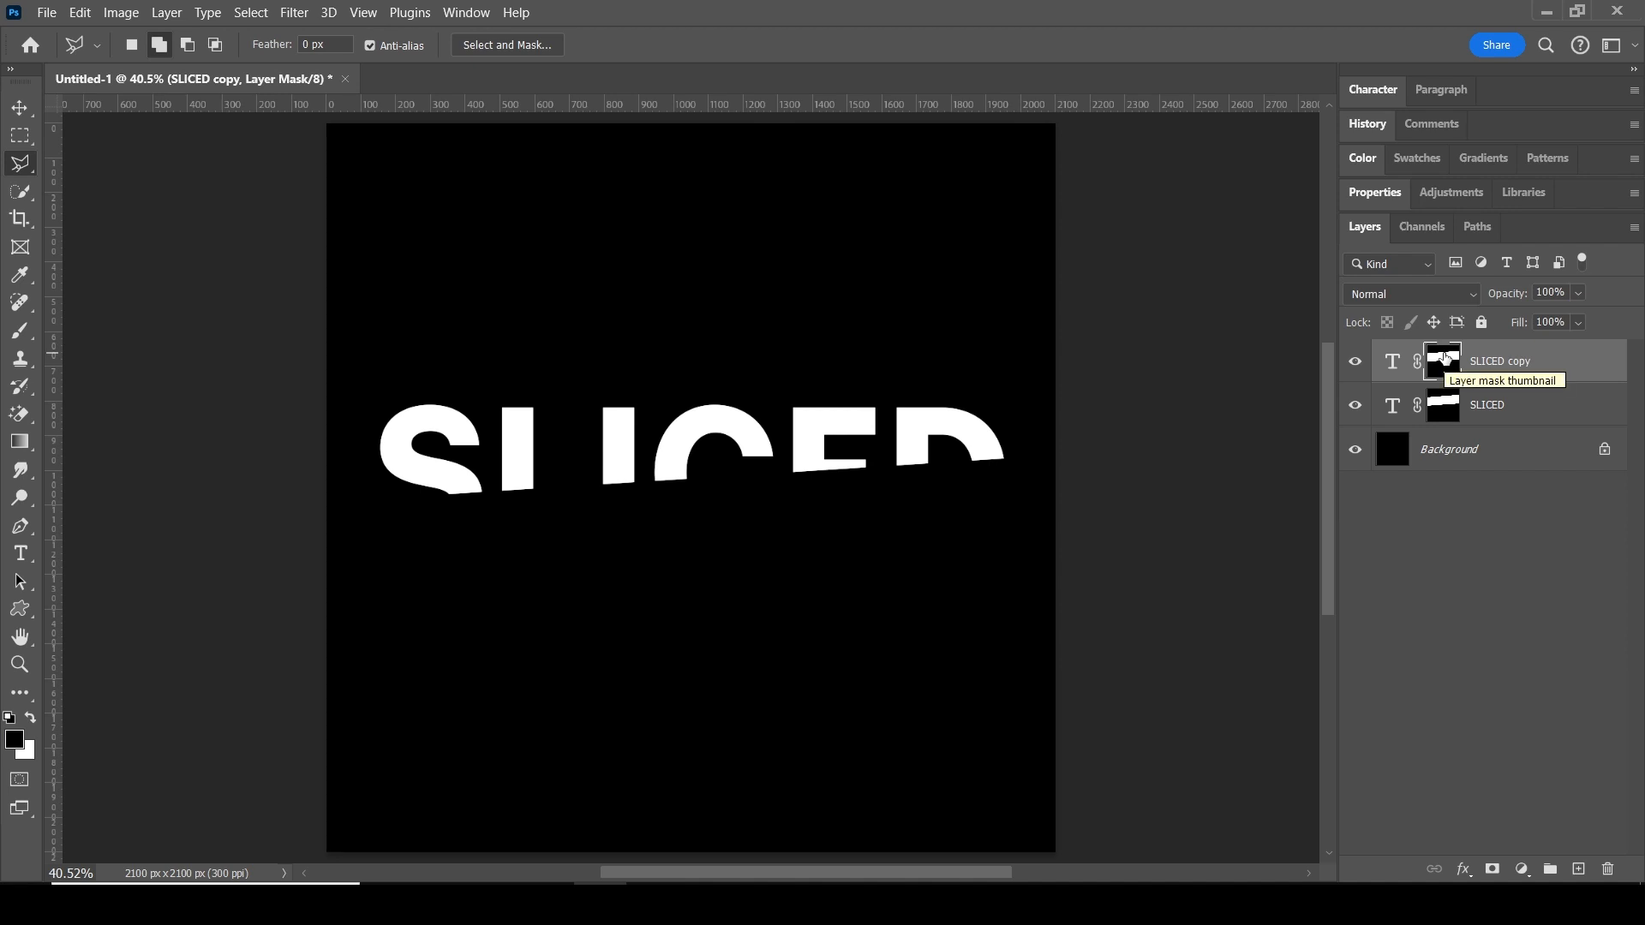
{"action": "key", "text": "ctrl+i"}
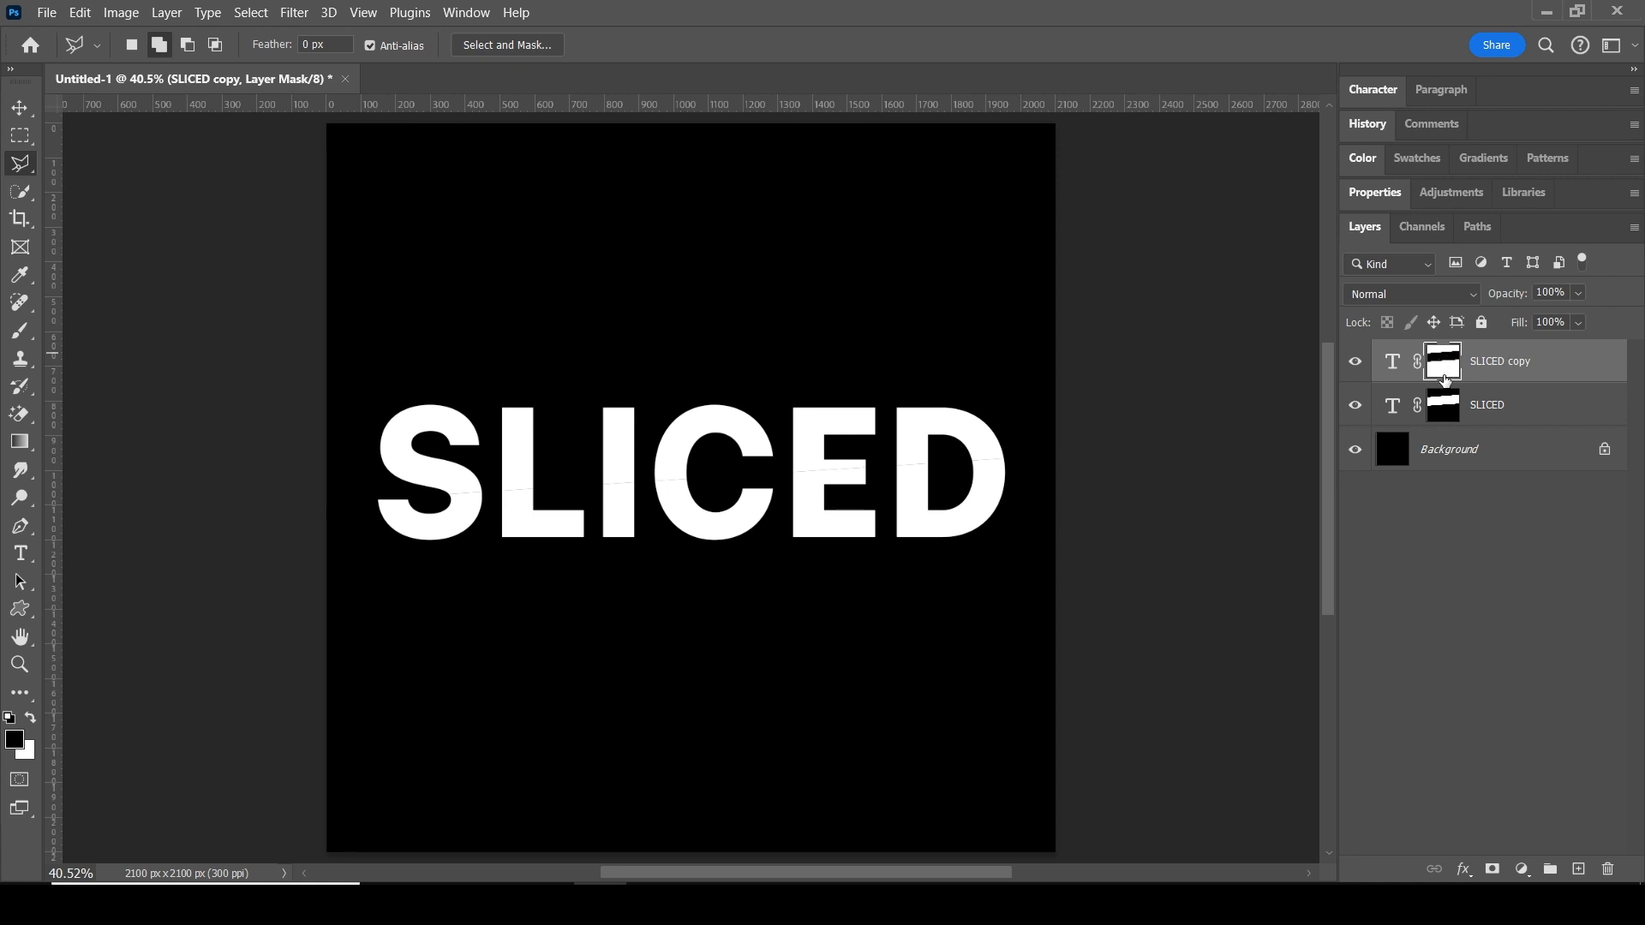
{"action": "left_click_drag", "start_coordinate": [1444, 380], "coordinate": [1450, 365]}
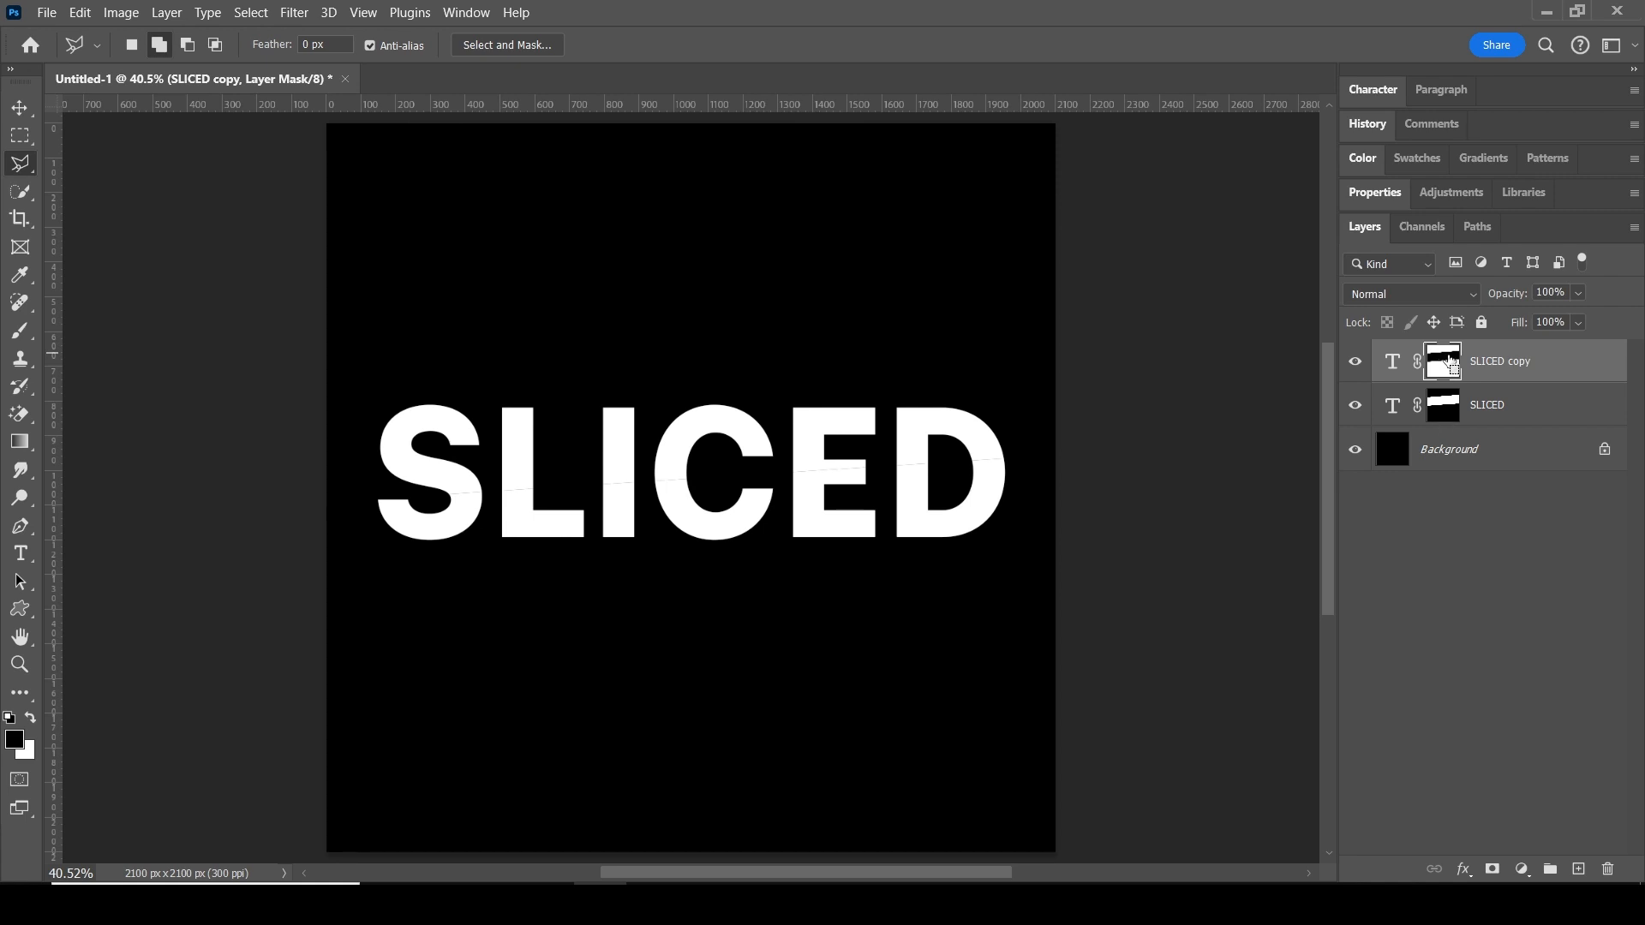
Step: Load the original SLICED layer's mask as a selection, test a black brush stroke over the upper S, and undo it
{"action": "left_click", "coordinate": [1446, 409], "text": "ctrl"}
{"action": "left_click", "coordinate": [1446, 411]}
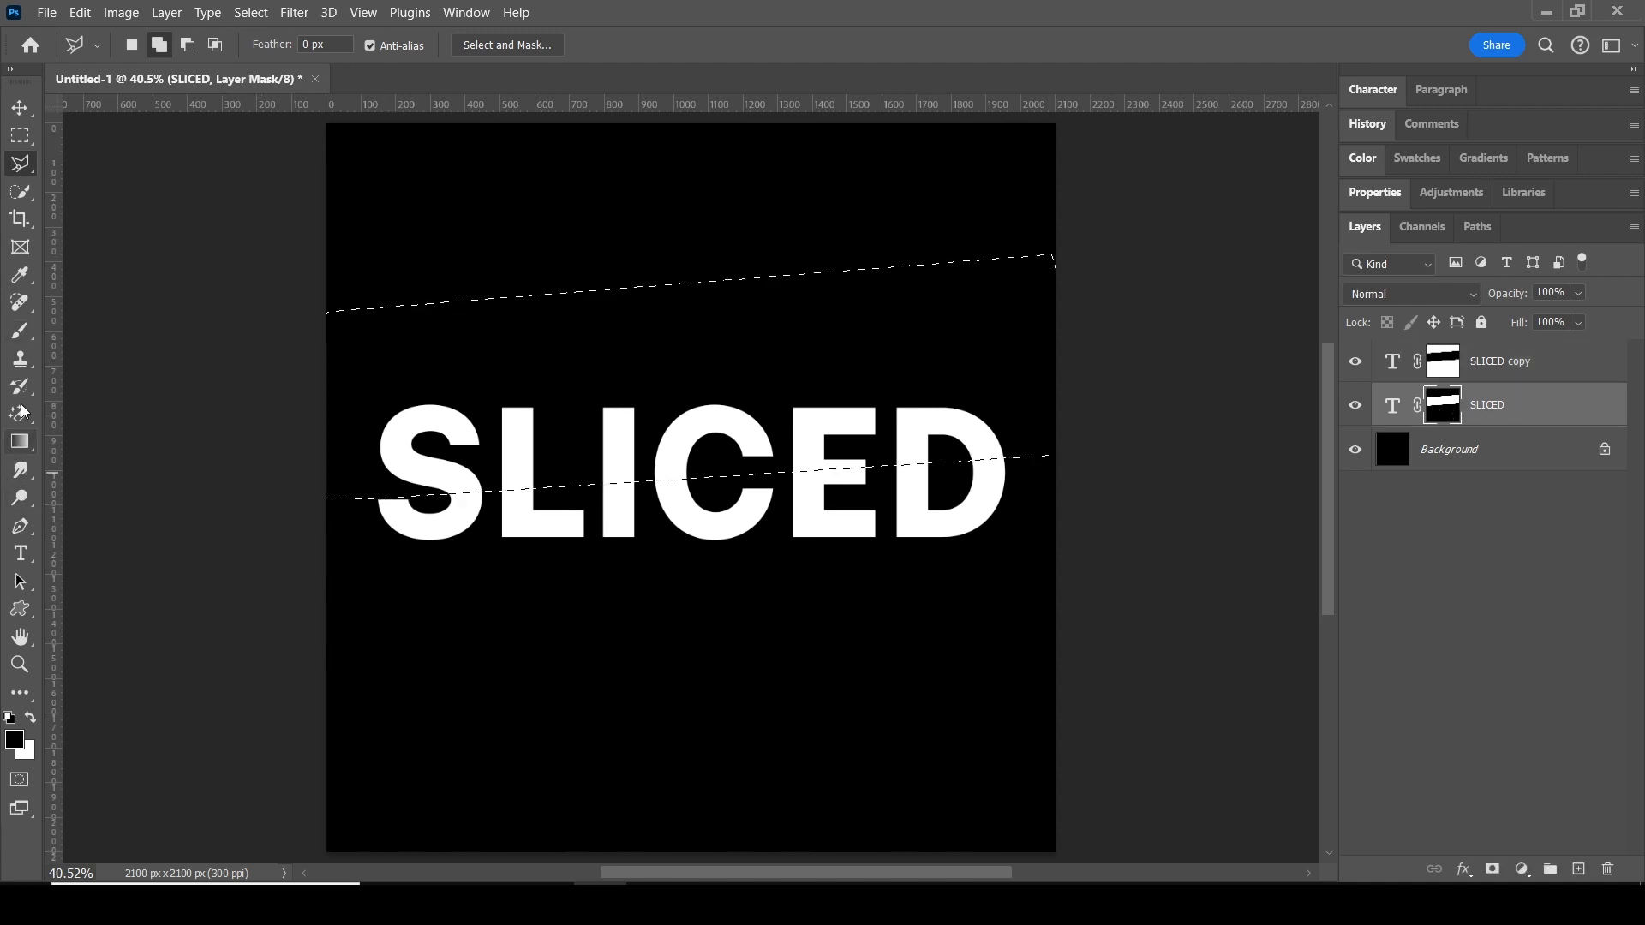
{"action": "left_click", "coordinate": [14, 333]}
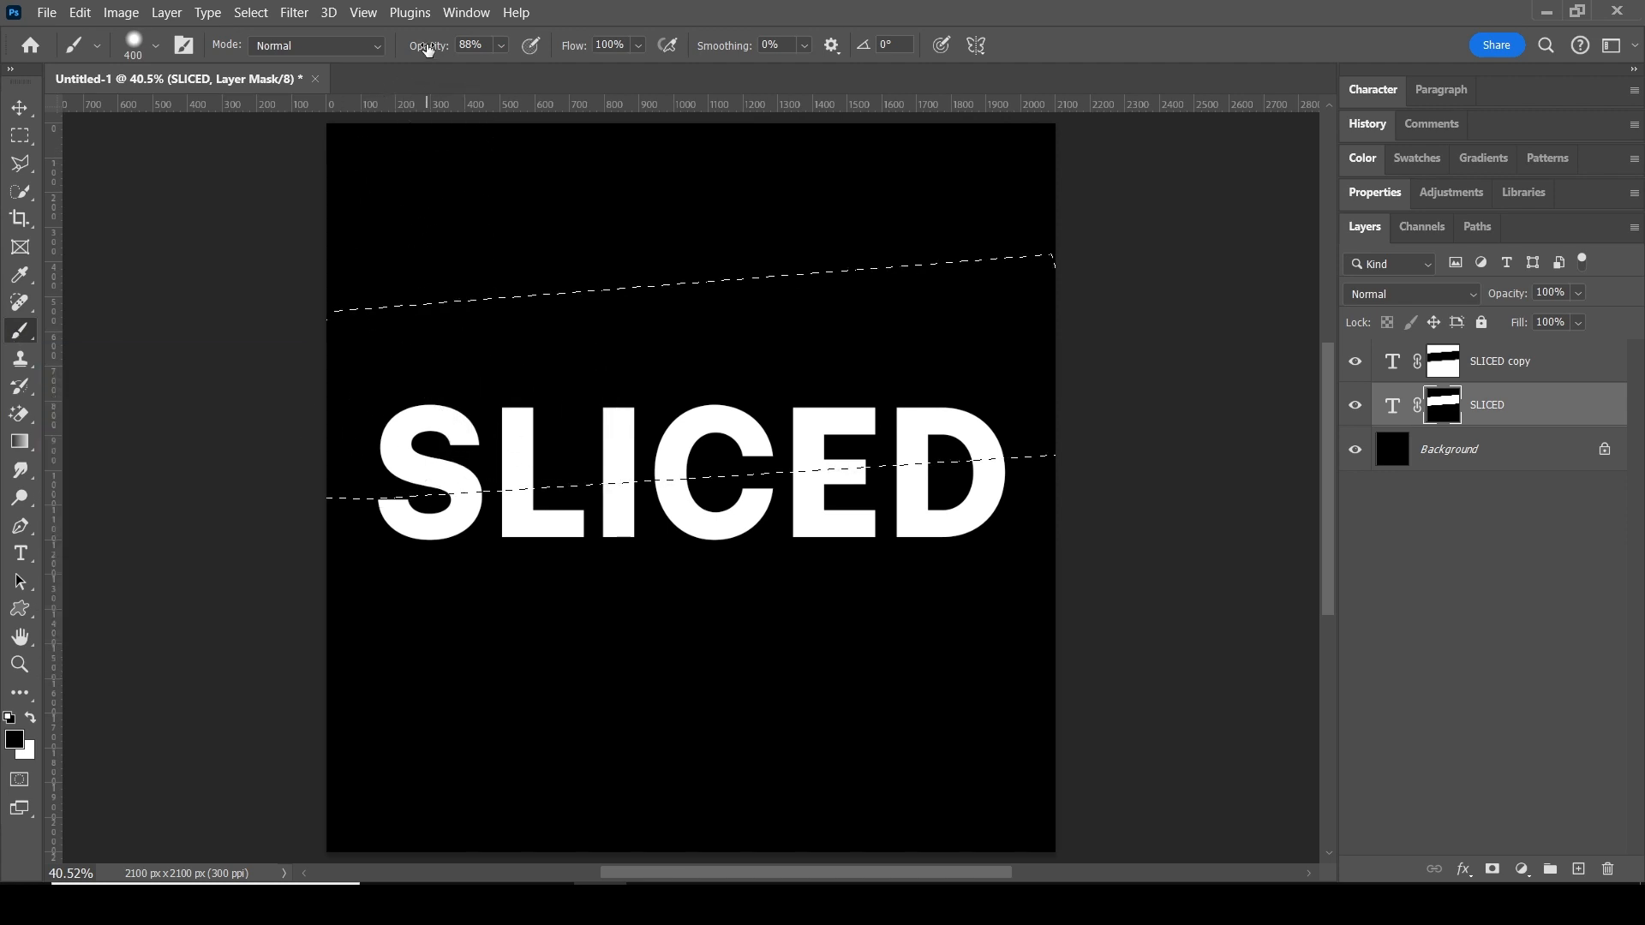
{"action": "left_click", "coordinate": [487, 44]}
{"action": "right_click", "coordinate": [548, 216]}
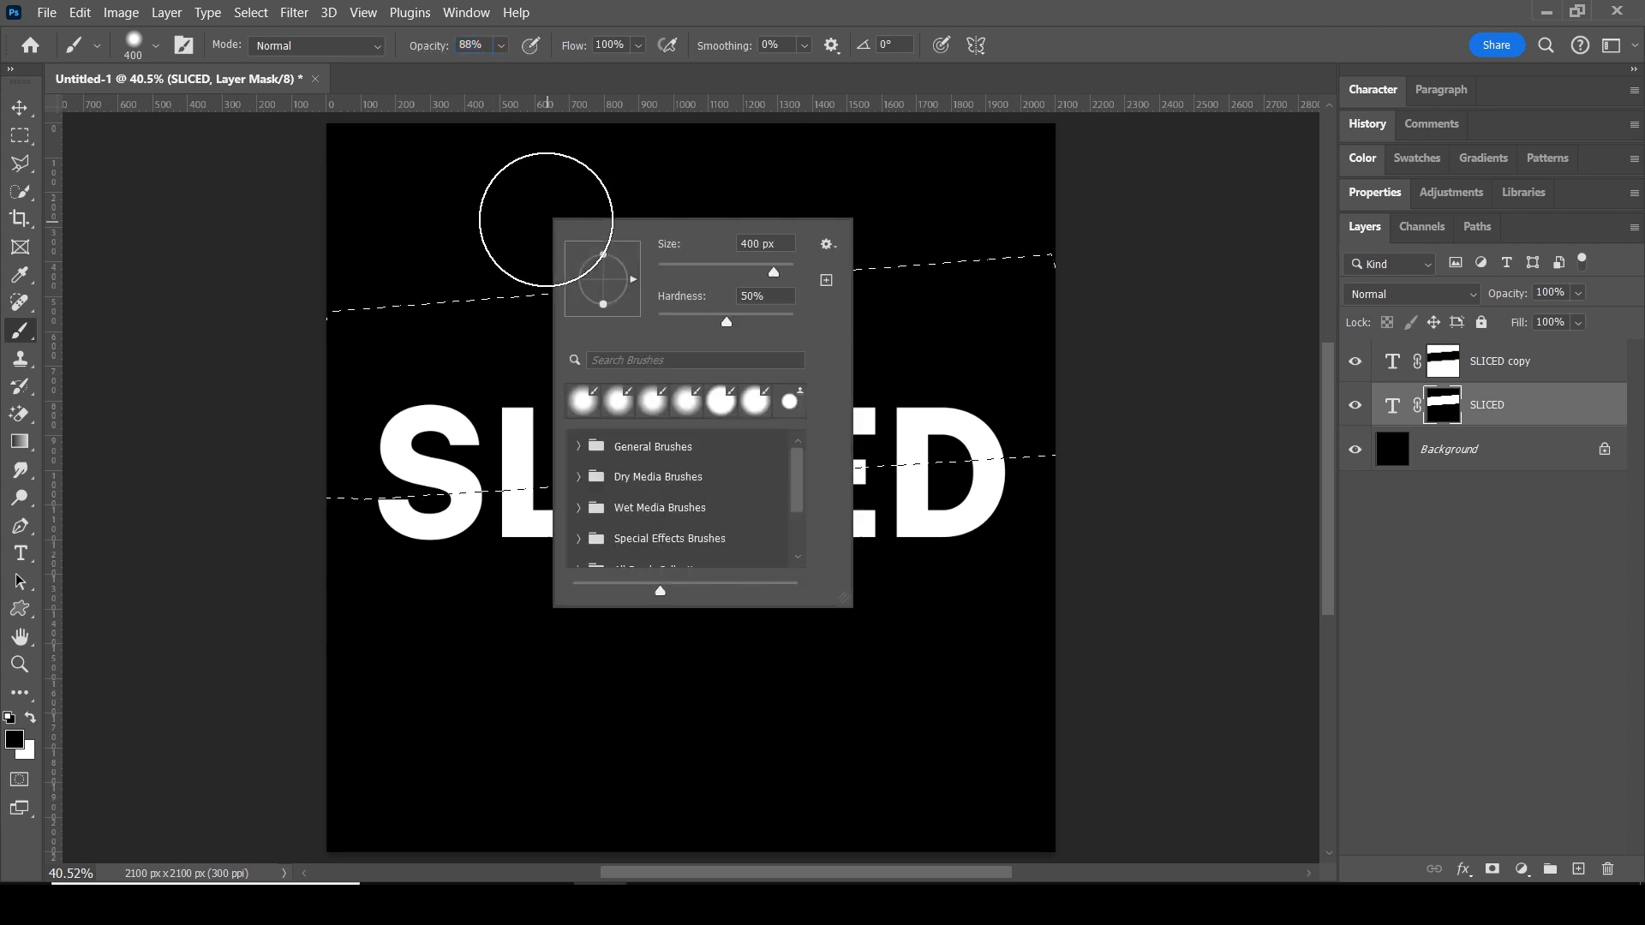
{"action": "left_click", "coordinate": [1067, 26]}
{"action": "left_click_drag", "start_coordinate": [378, 440], "coordinate": [384, 439]}
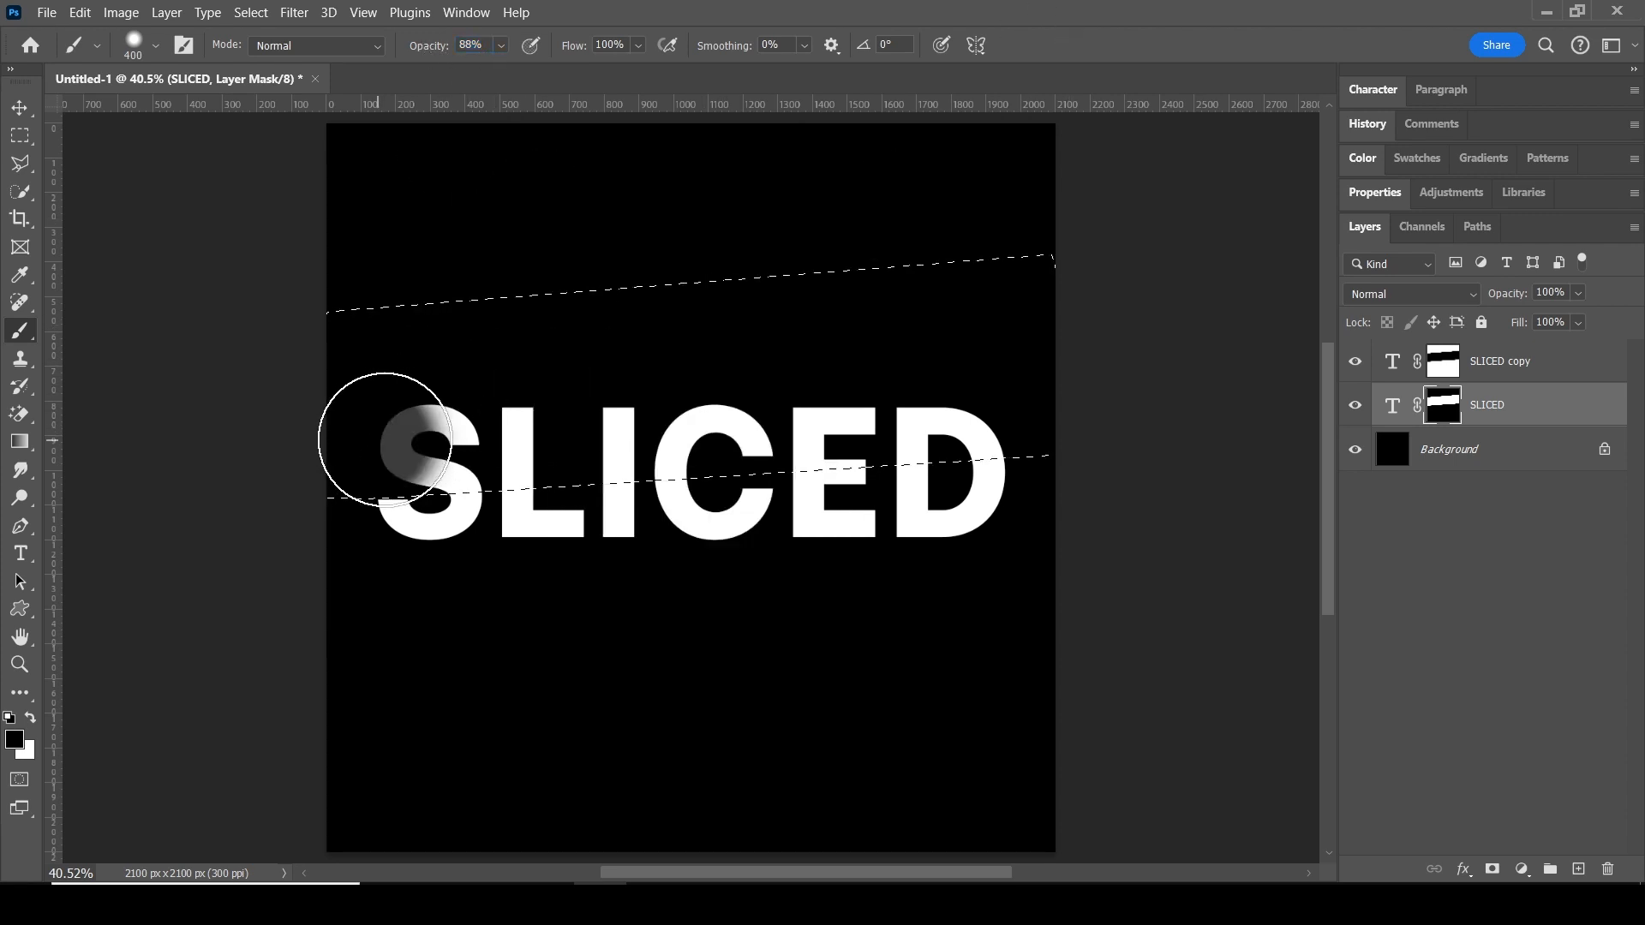
{"action": "key", "text": "ctrl+z"}
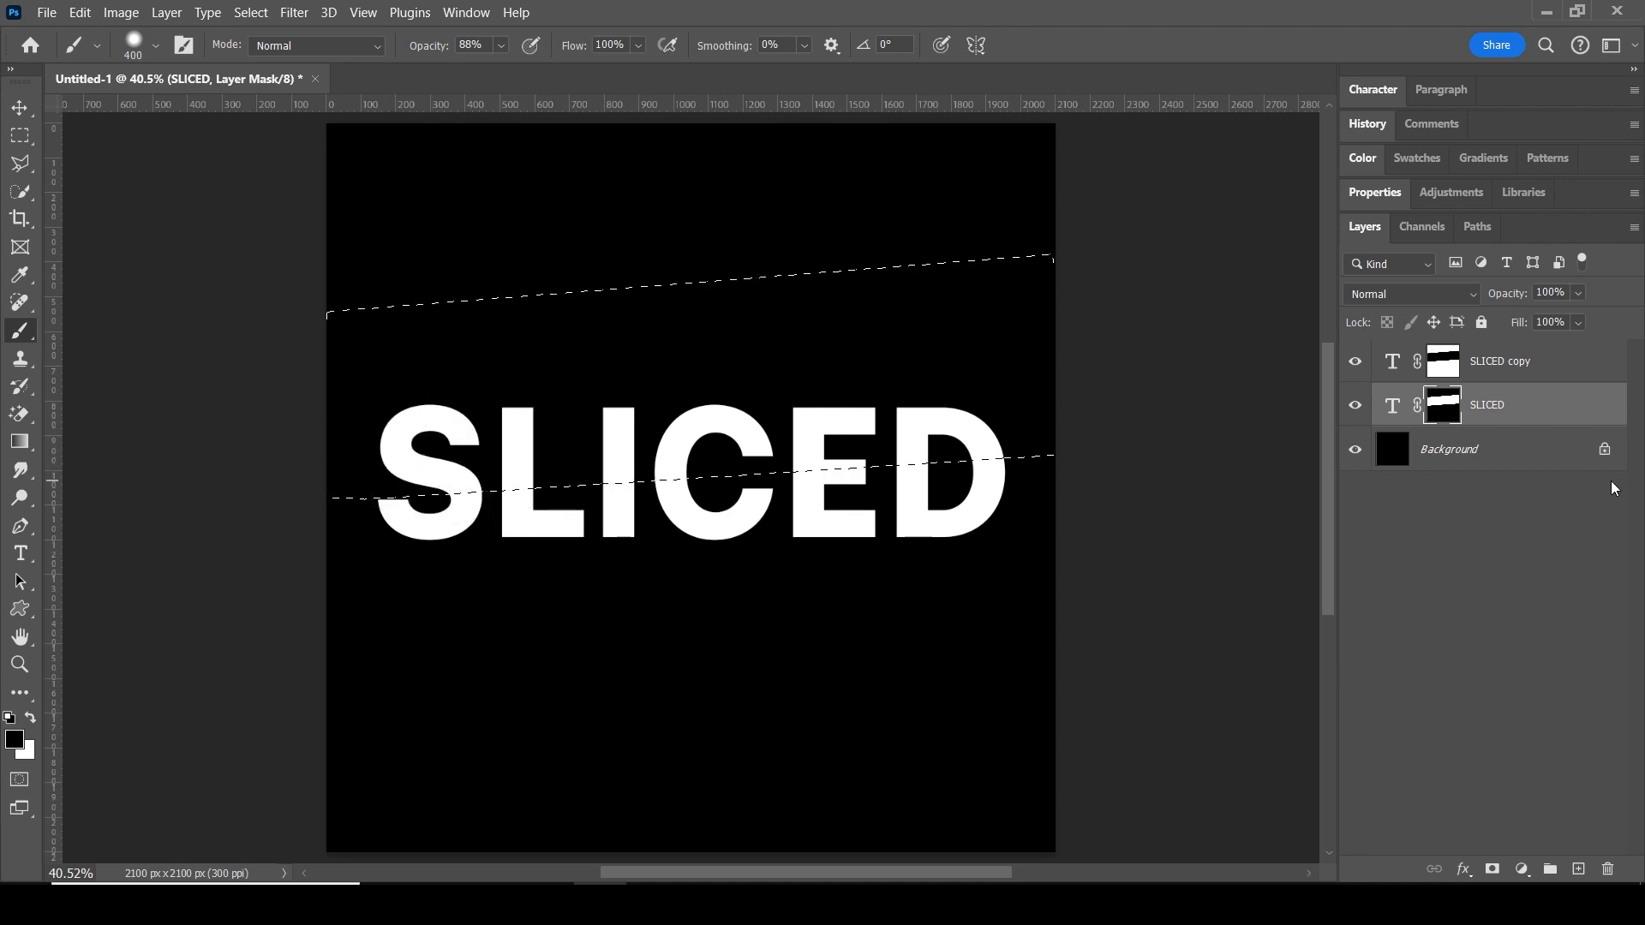
Step: Load the SLICED copy's mask as a selection and brush a straight black shadow on it along the slanted cut
{"action": "left_click", "coordinate": [1451, 367]}
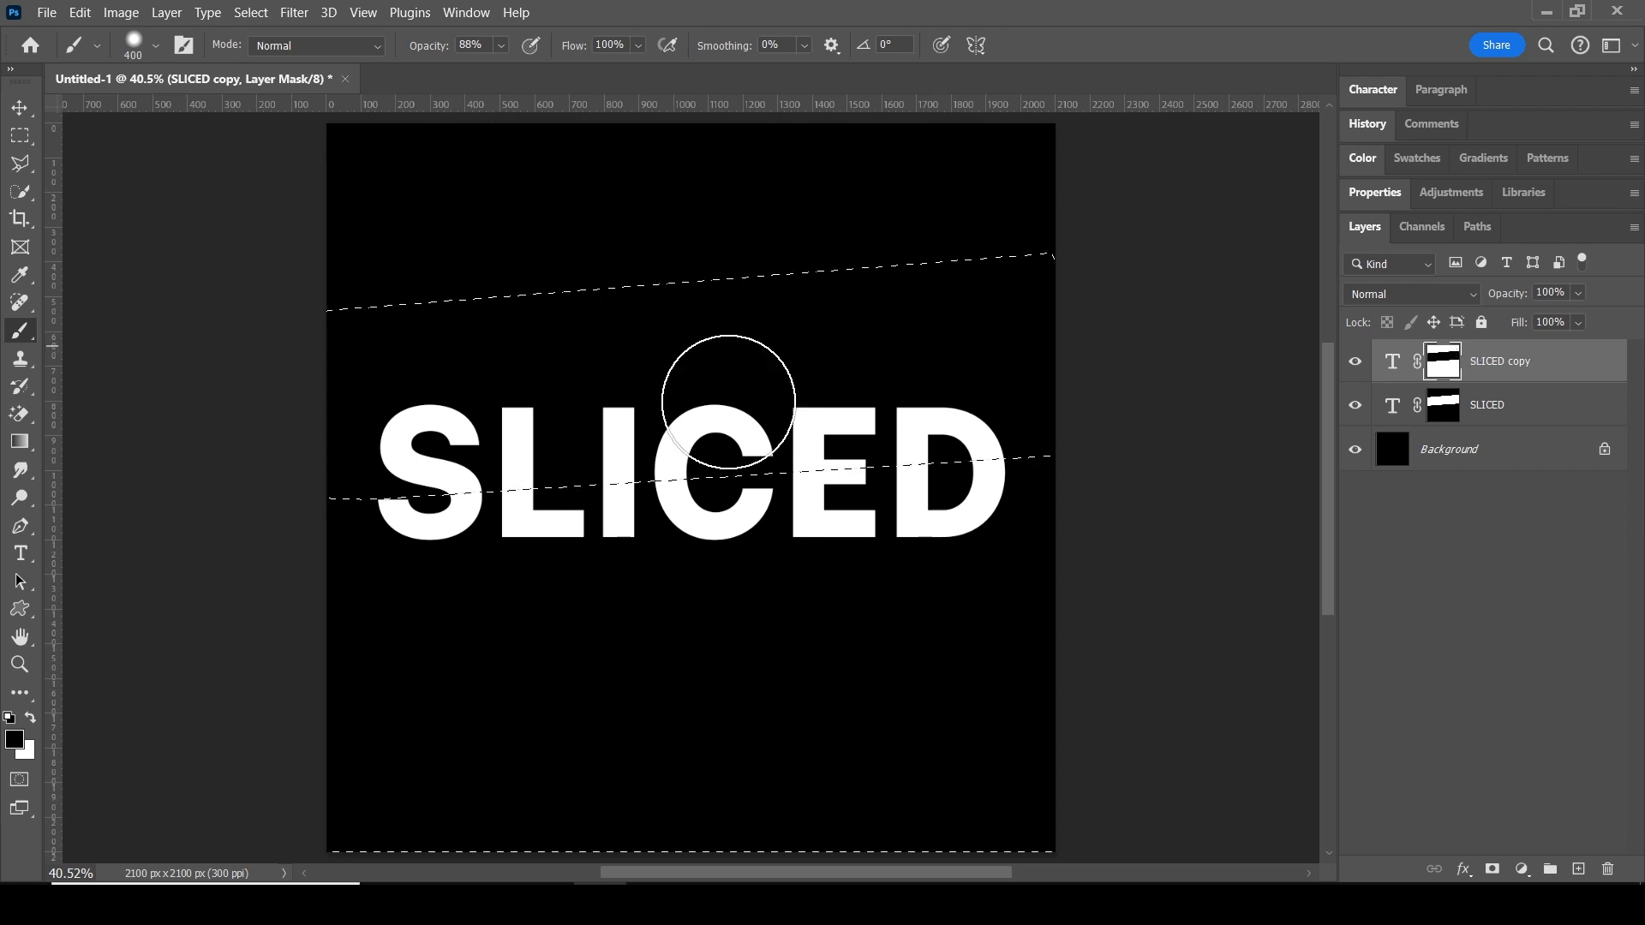
{"action": "mouse_move", "coordinate": [398, 468]}
{"action": "left_mouse_down"}
{"action": "mouse_move", "coordinate": [366, 451]}
{"action": "mouse_move", "coordinate": [480, 411]}
{"action": "mouse_move", "coordinate": [821, 418]}
{"action": "mouse_move", "coordinate": [910, 382]}
{"action": "mouse_move", "coordinate": [969, 404]}
{"action": "mouse_move", "coordinate": [1079, 400]}
{"action": "left_mouse_up"}
{"action": "key", "text": "ctrl+z"}
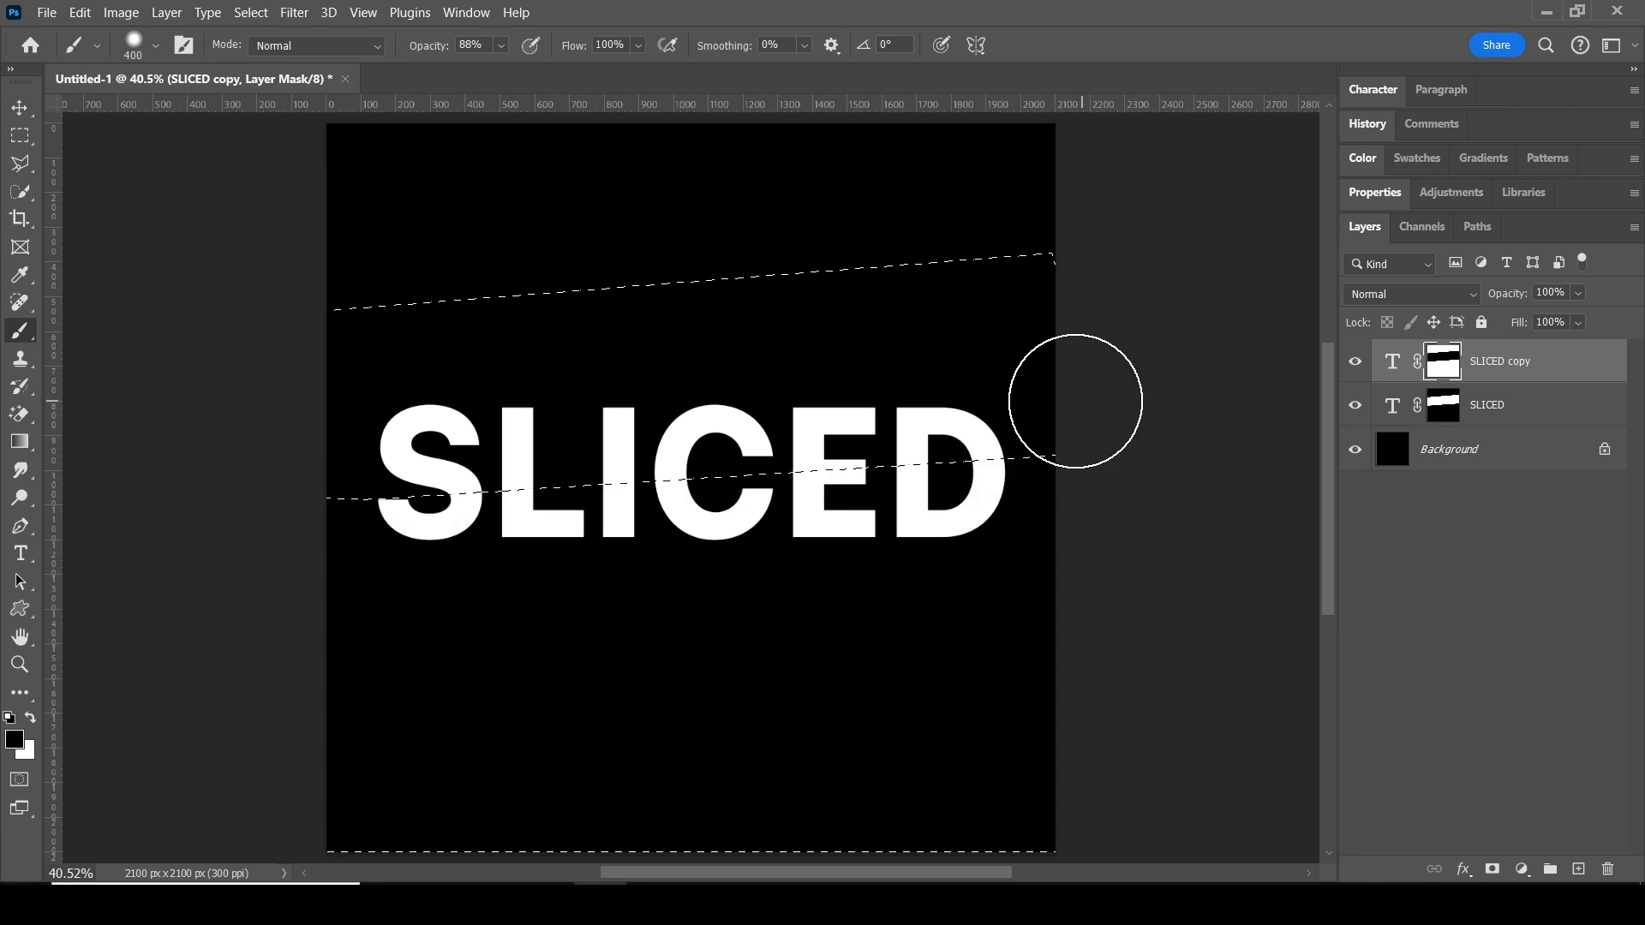
{"action": "left_click", "coordinate": [375, 439]}
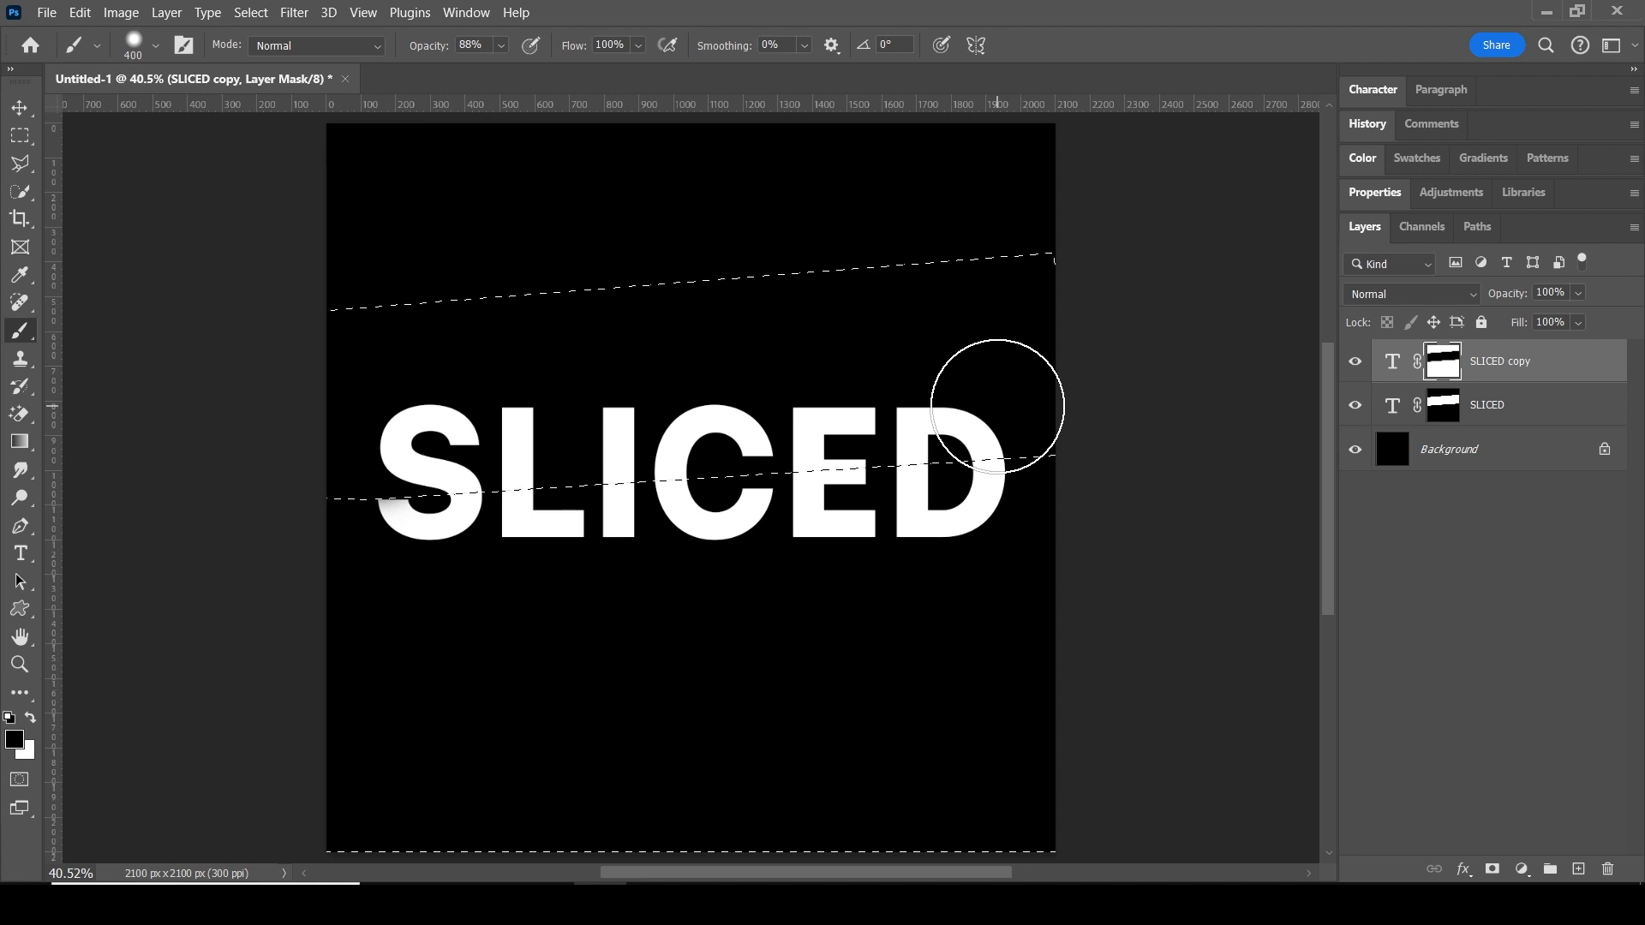
{"action": "left_click", "coordinate": [997, 406], "text": "shift"}
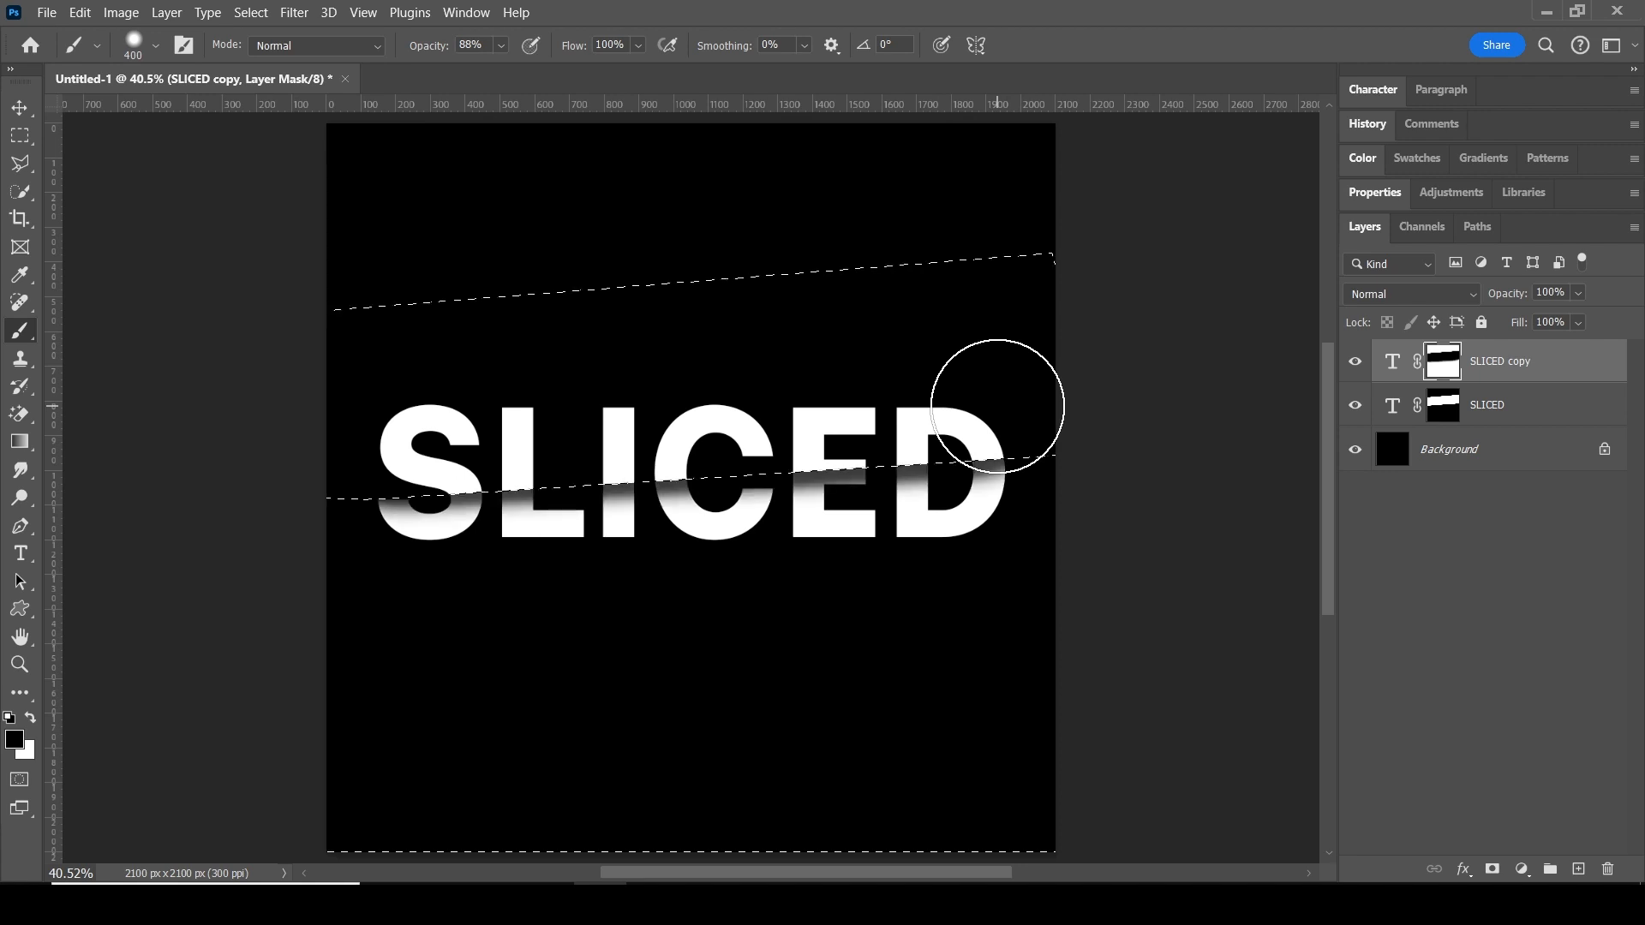
Step: Clear the selection and nudge the lower half of SLICED slightly down and to the right with the Move tool
{"action": "left_click", "coordinate": [19, 111]}
{"action": "left_click", "coordinate": [251, 12]}
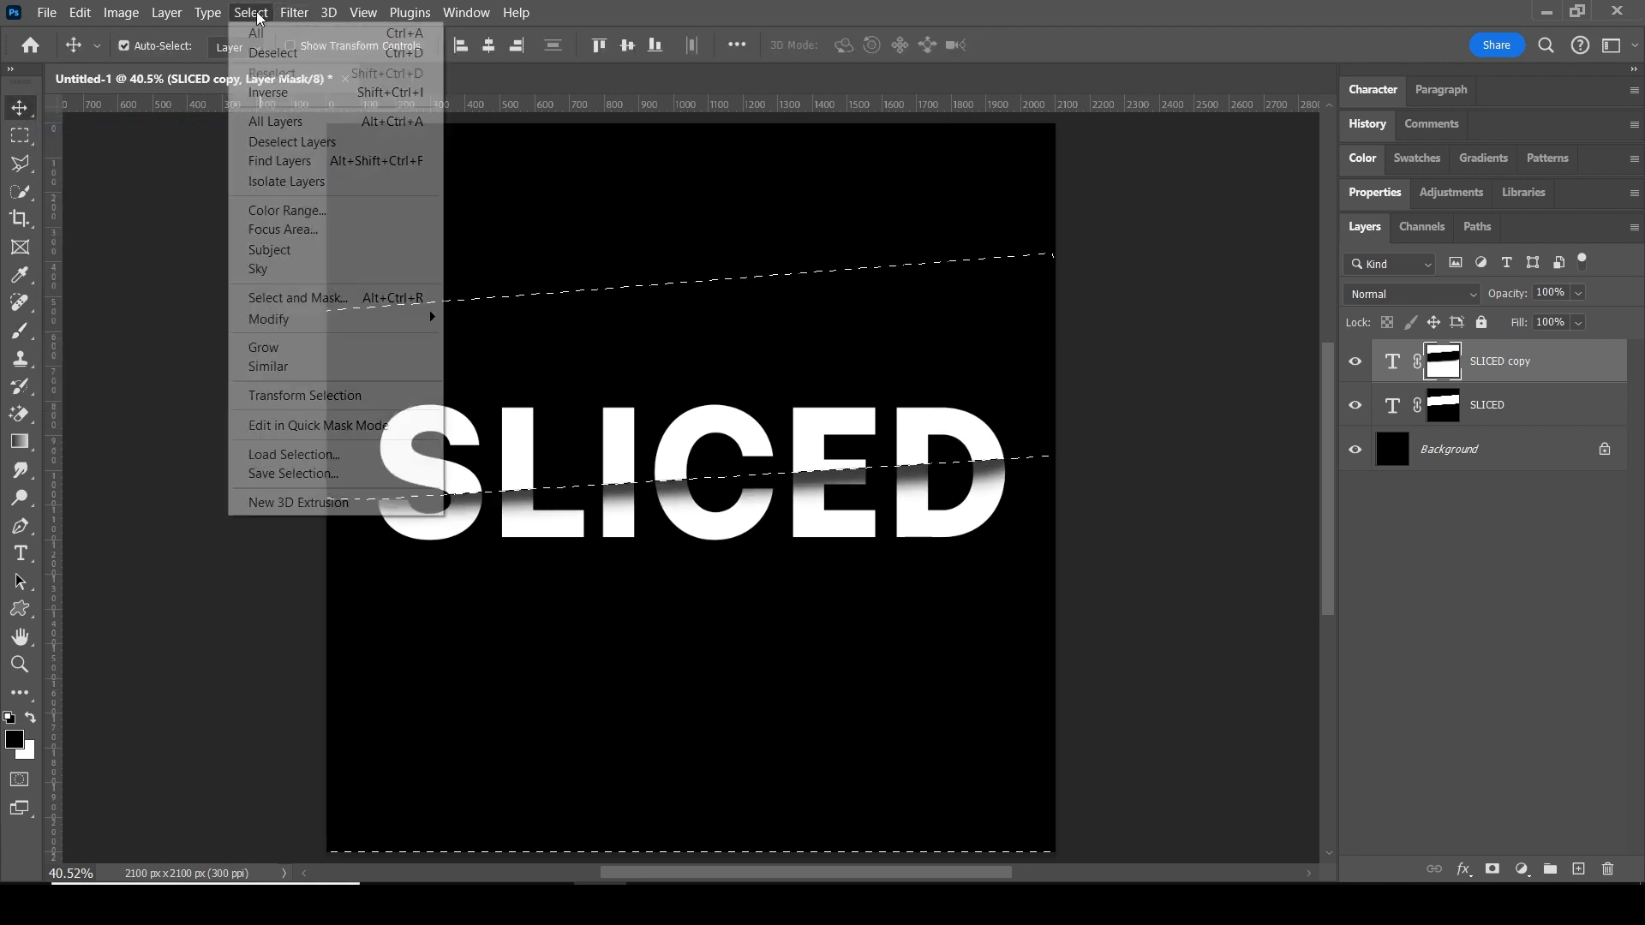
{"action": "left_click", "coordinate": [268, 53]}
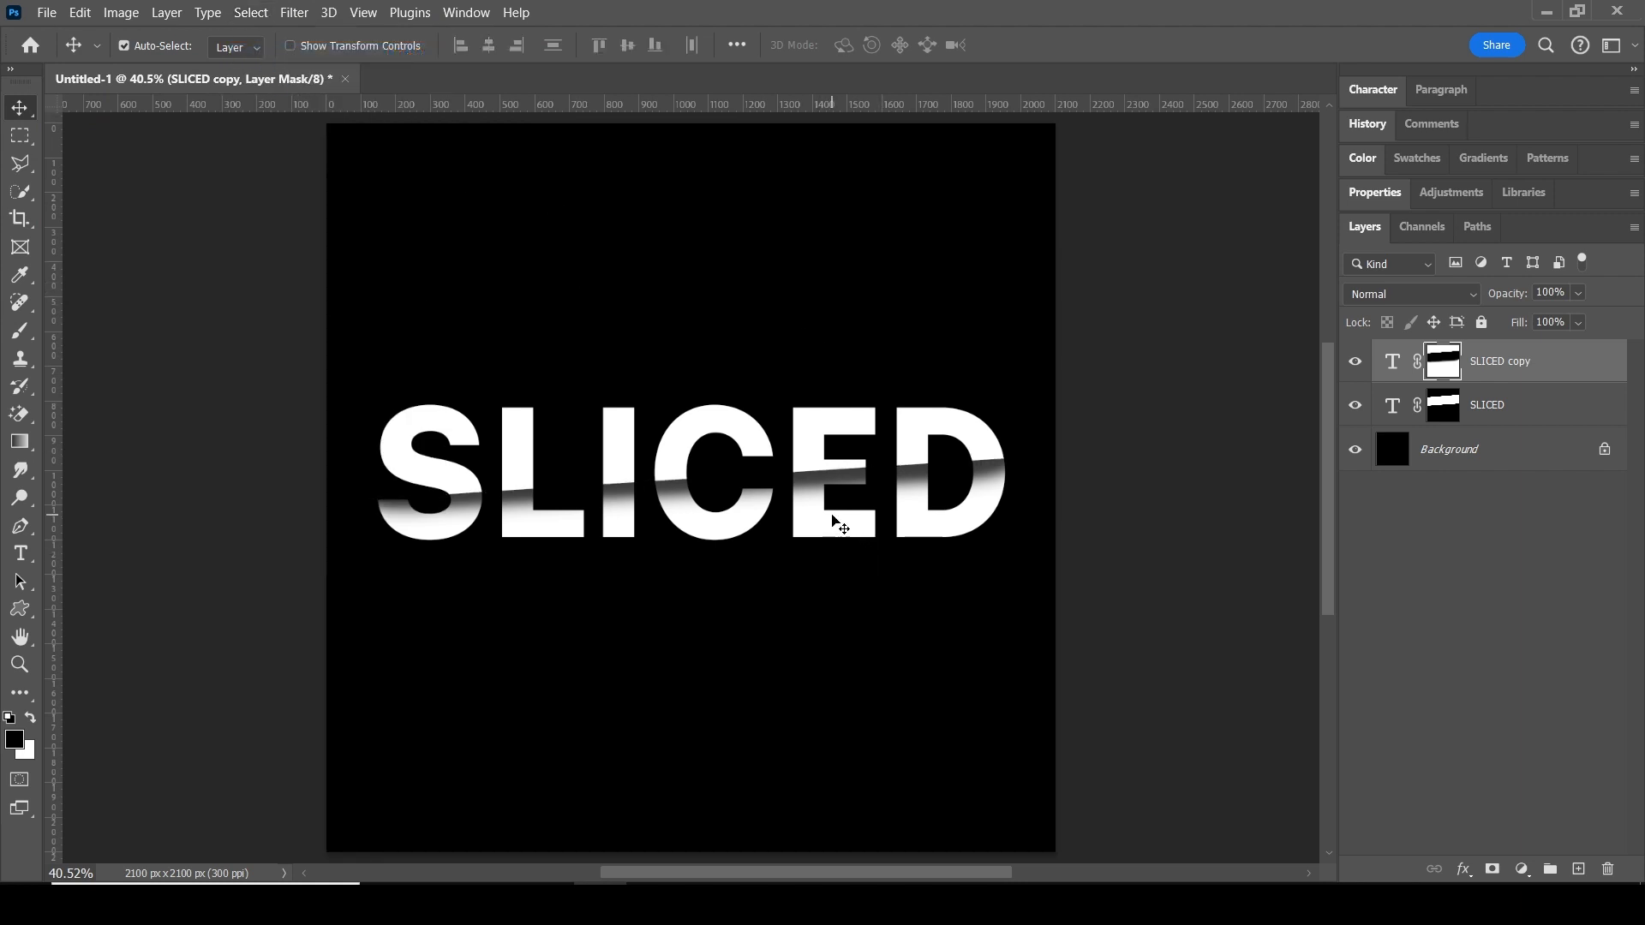
{"action": "key", "text": "Down"}
{"action": "key", "text": "Down"}
{"action": "key", "text": "Down"}
{"action": "key", "text": "Down"}
{"action": "key", "text": "Down"}
{"action": "key", "text": "Down"}
{"action": "key", "text": "Right"}
{"action": "key", "text": "Right"}
{"action": "key", "text": "Right"}
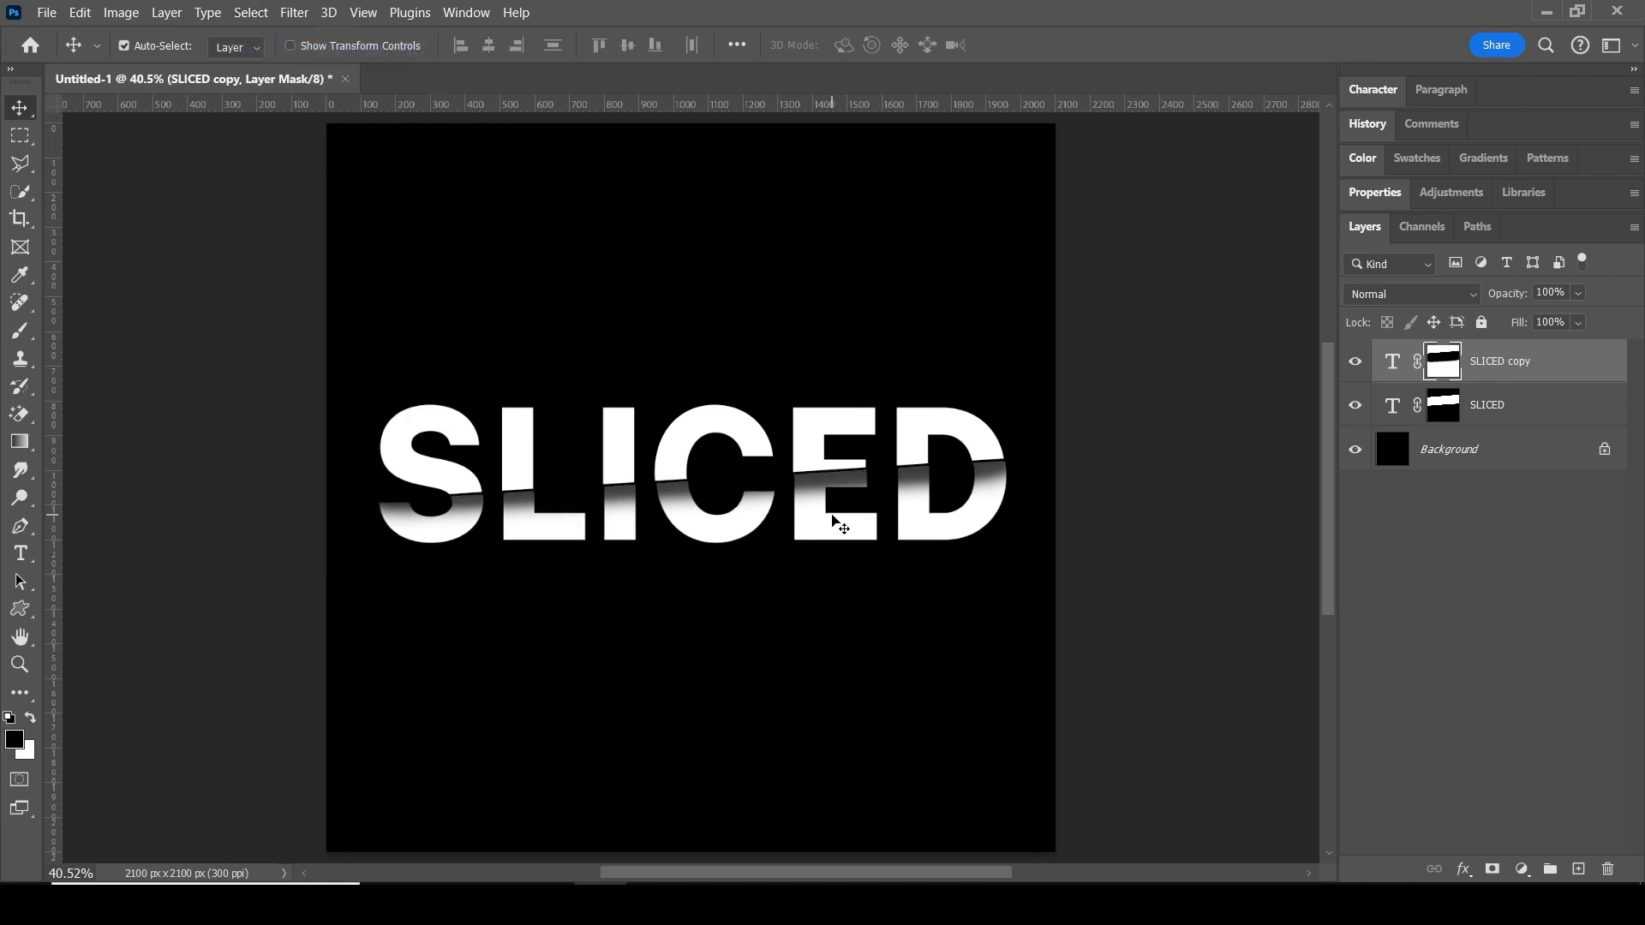
{"action": "key", "text": "Right"}
{"action": "key", "text": "Right"}
{"action": "key", "text": "Right"}
{"action": "key", "text": "Right"}
{"action": "key", "text": "Right"}
{"action": "key", "text": "Right"}
{"action": "key", "text": "Right"}
{"action": "key", "text": "Right"}
{"action": "key", "text": "Right"}
{"action": "key", "text": "Right"}
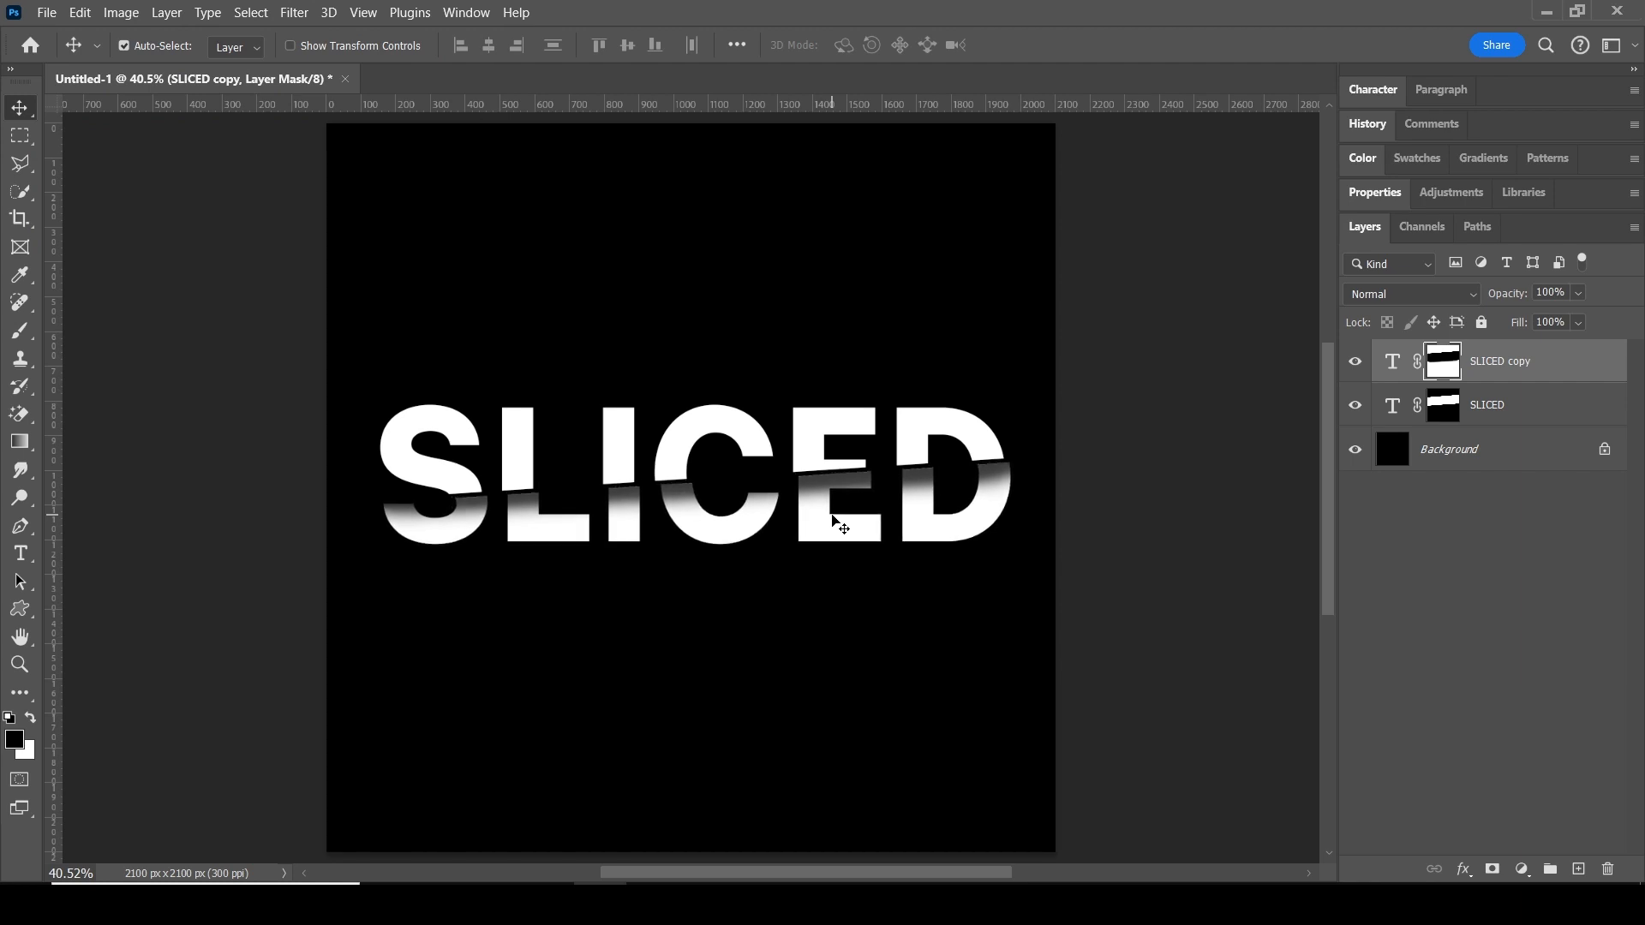
{"action": "key", "text": "Right"}
{"action": "key", "text": "Right"}
{"action": "key", "text": "Right"}
{"action": "key", "text": "Right"}
{"action": "key", "text": "Right"}
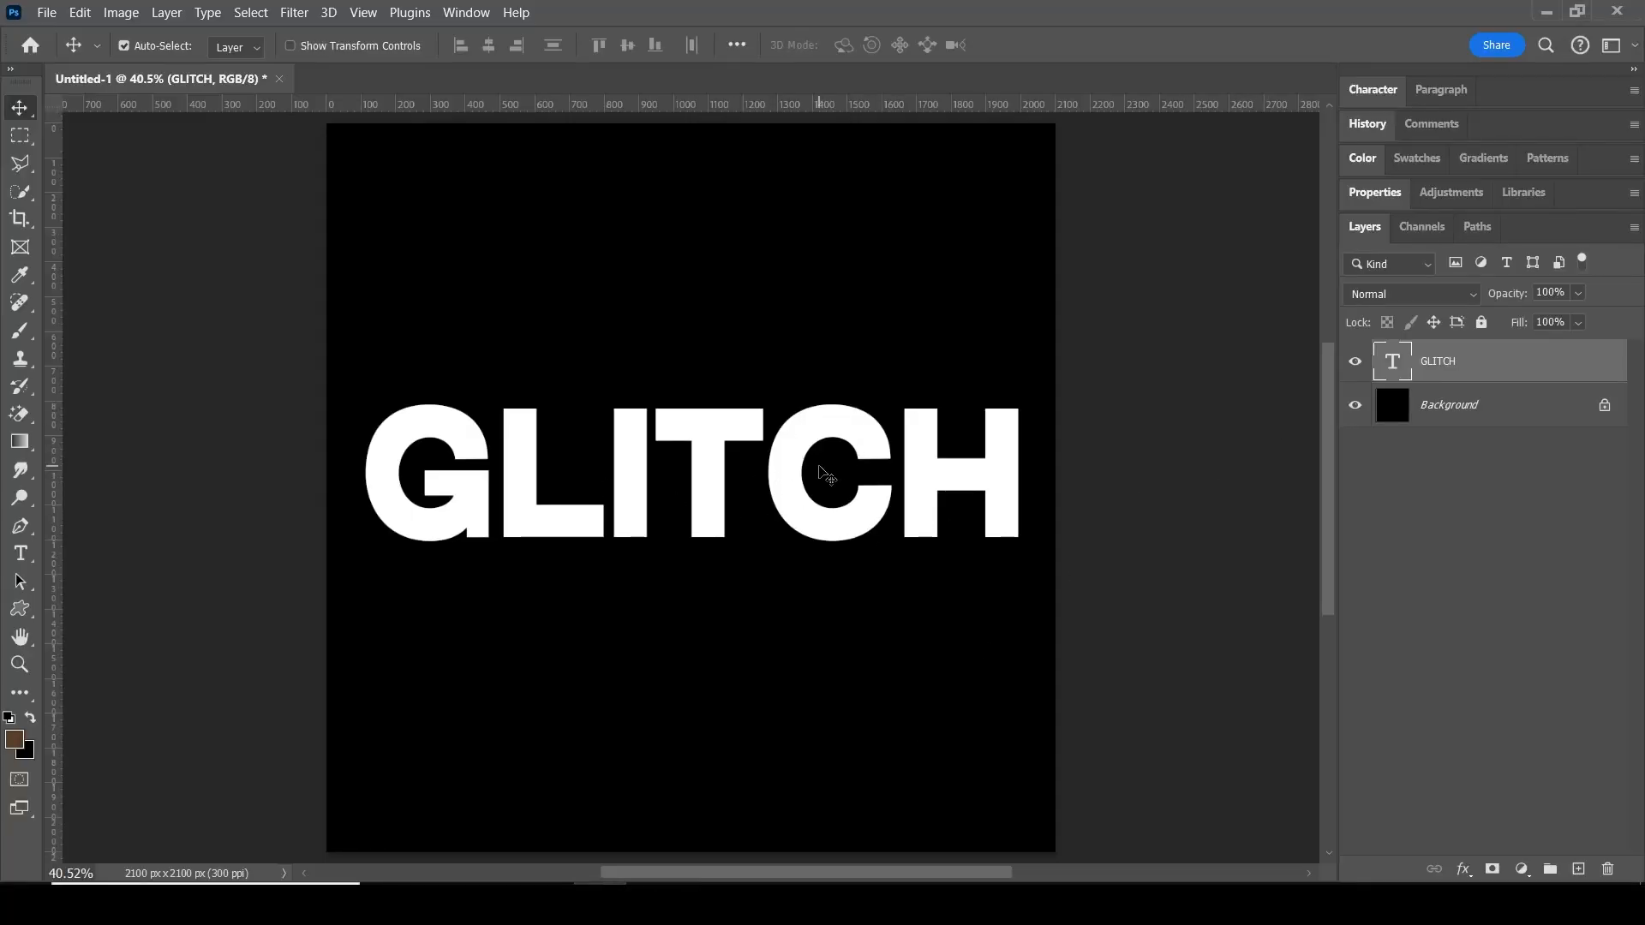
Step: Duplicate the GLITCH text layer and switch off the green channel in the copy's Blending Options
{"action": "left_click_drag", "start_coordinate": [1558, 361], "coordinate": [1581, 872]}
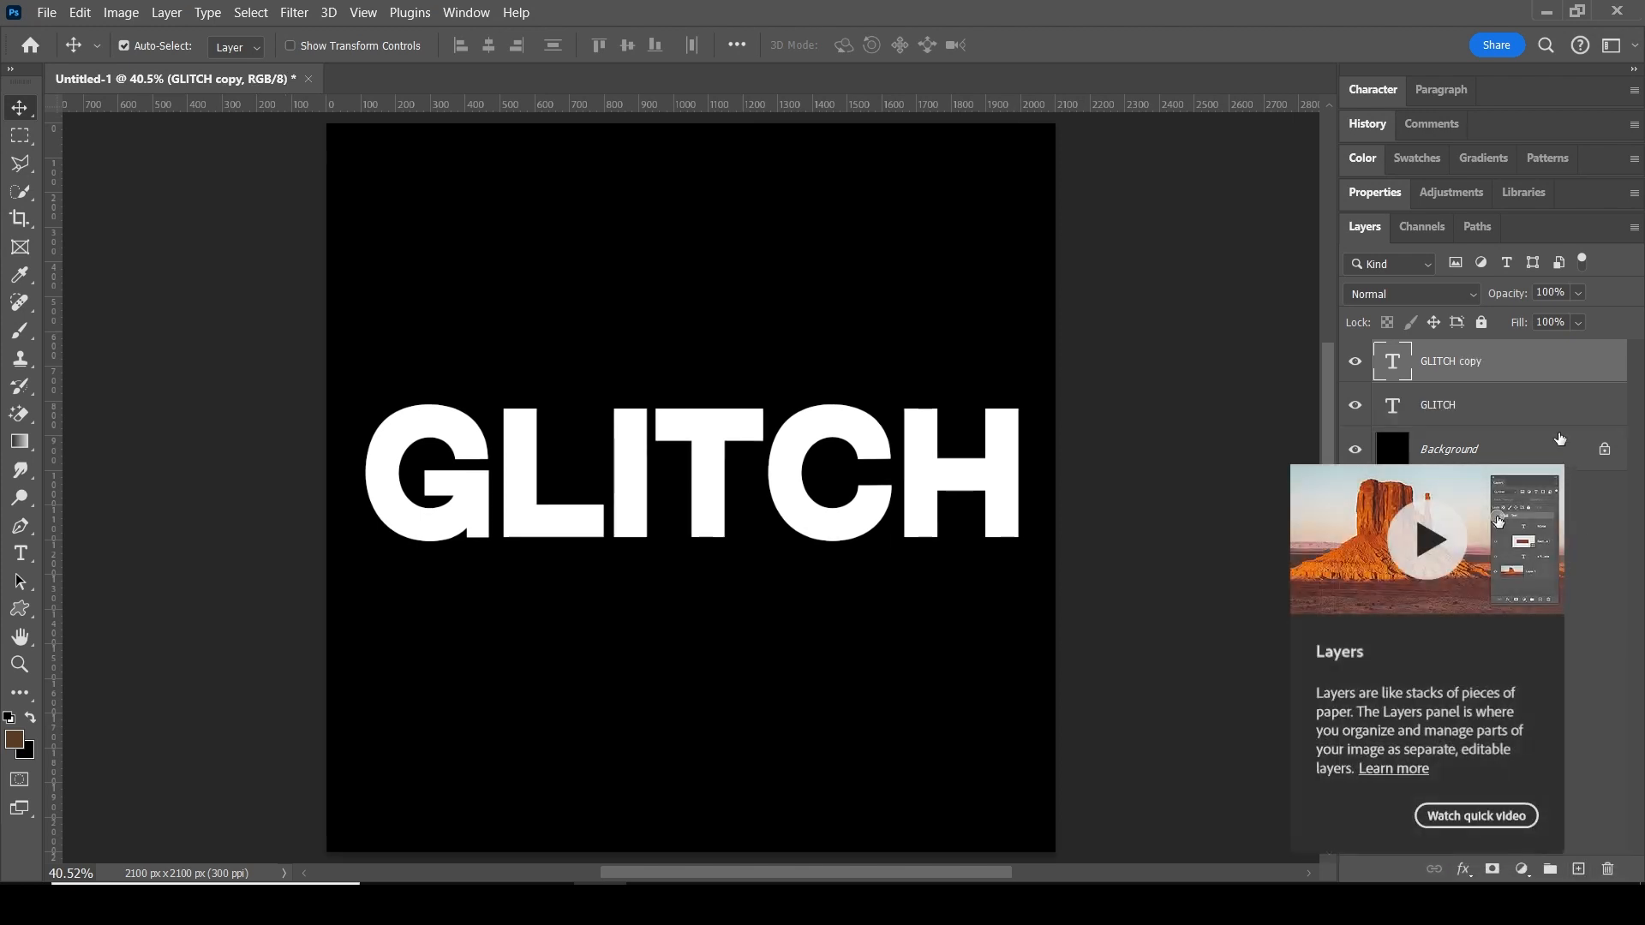
{"action": "left_click", "coordinate": [1472, 867]}
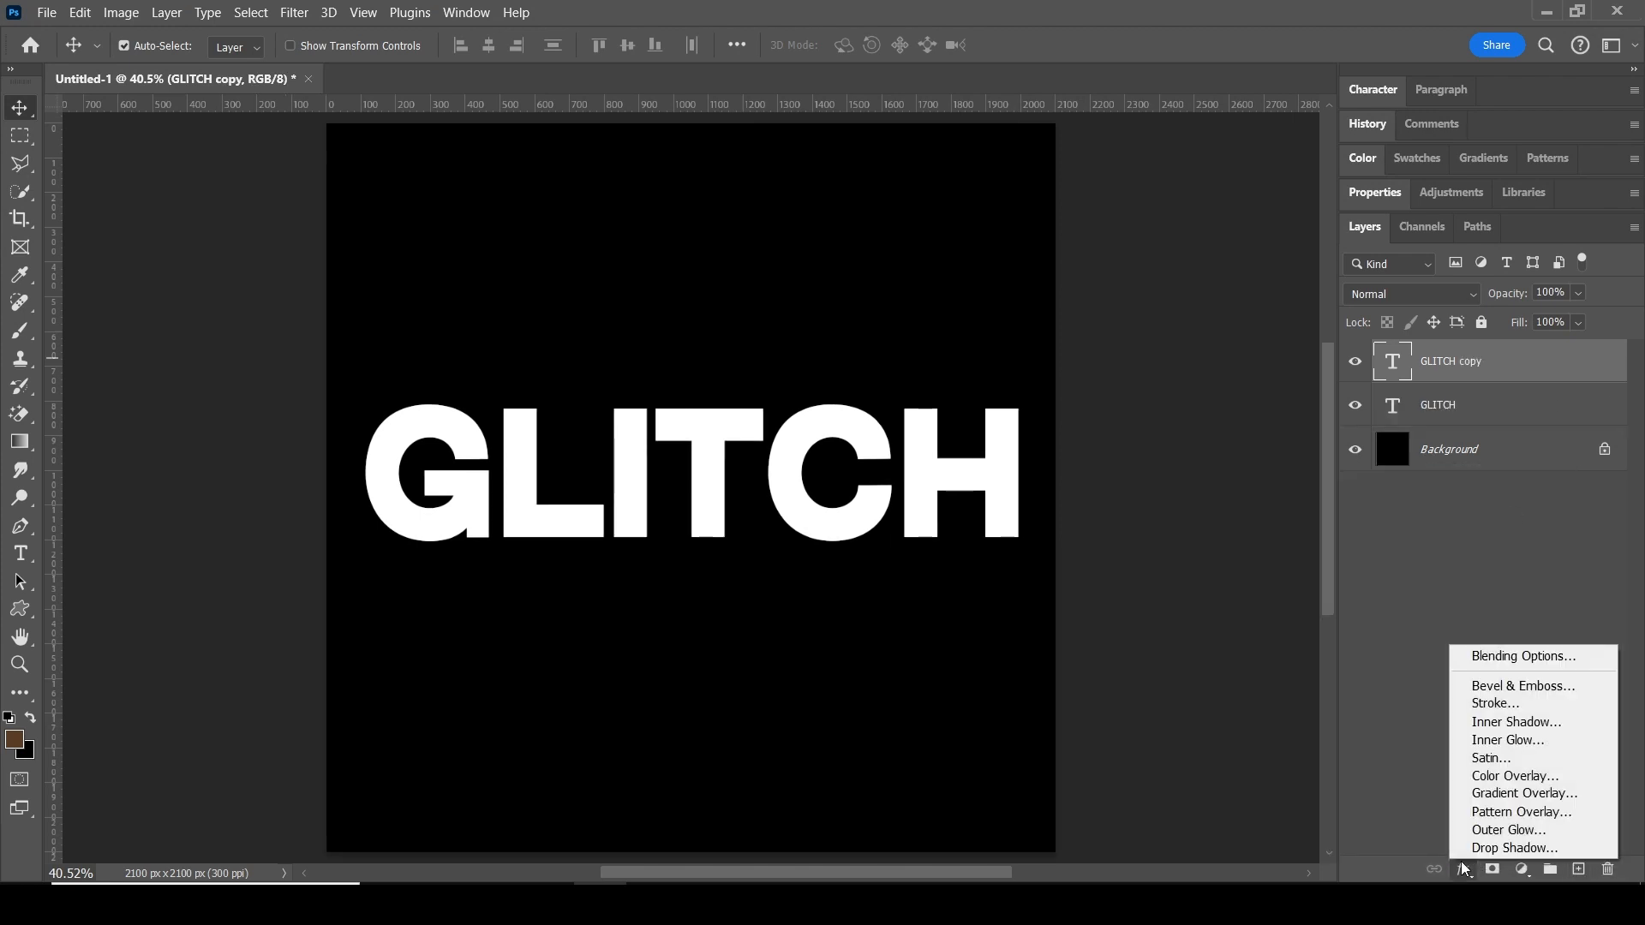
{"action": "left_click", "coordinate": [1544, 653]}
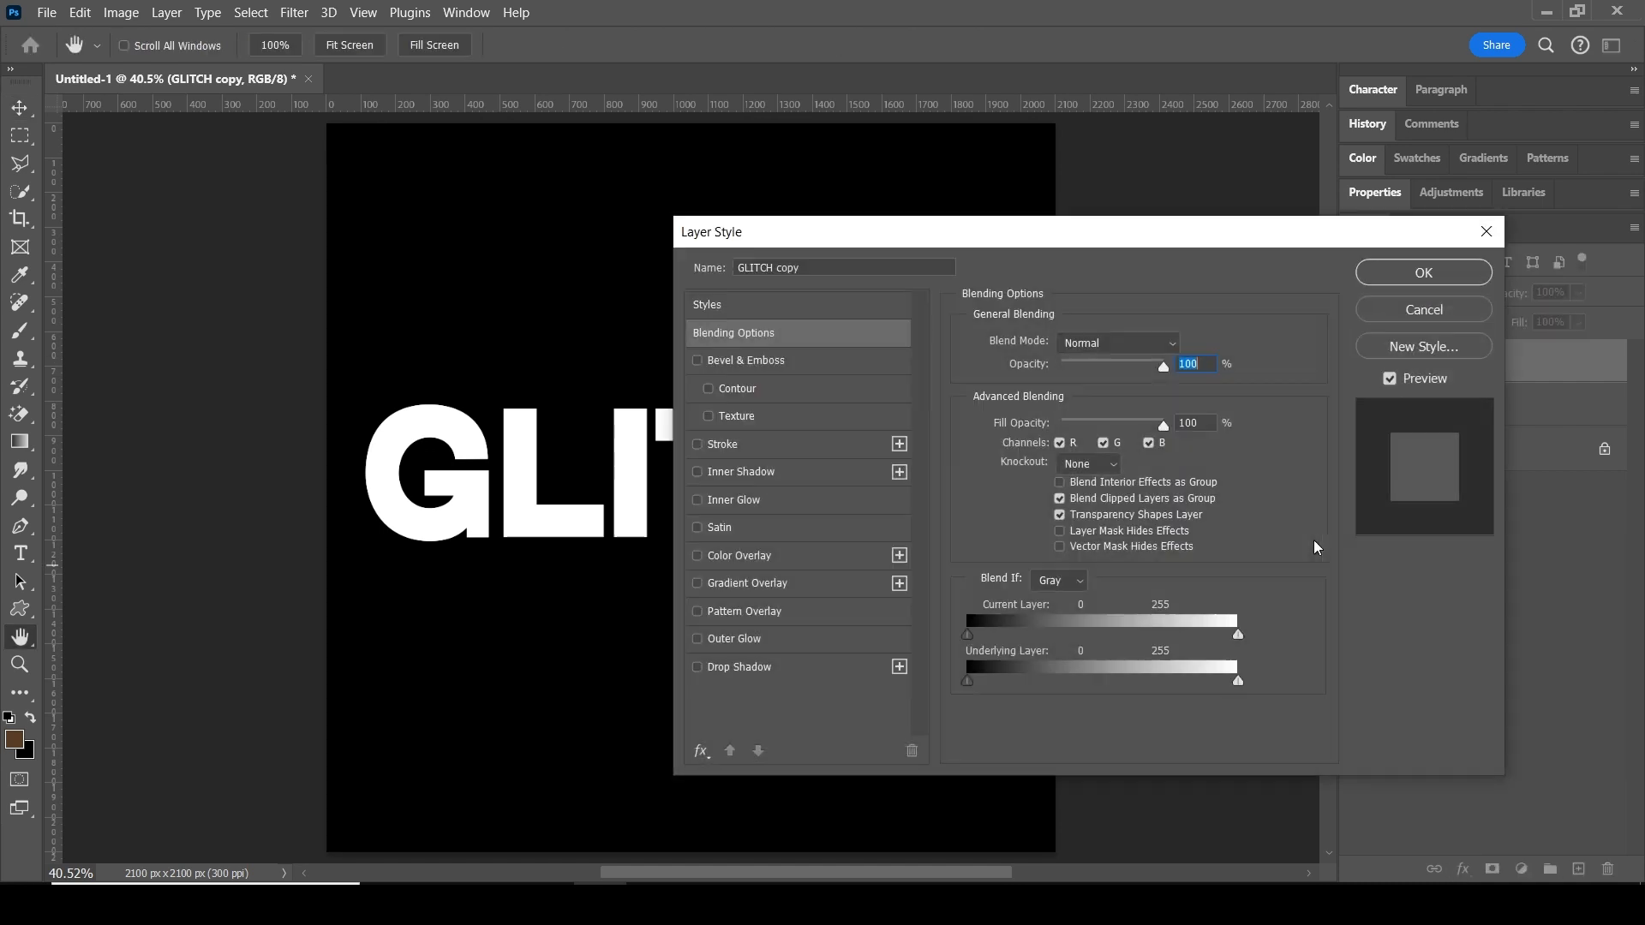
{"action": "left_click", "coordinate": [1103, 444]}
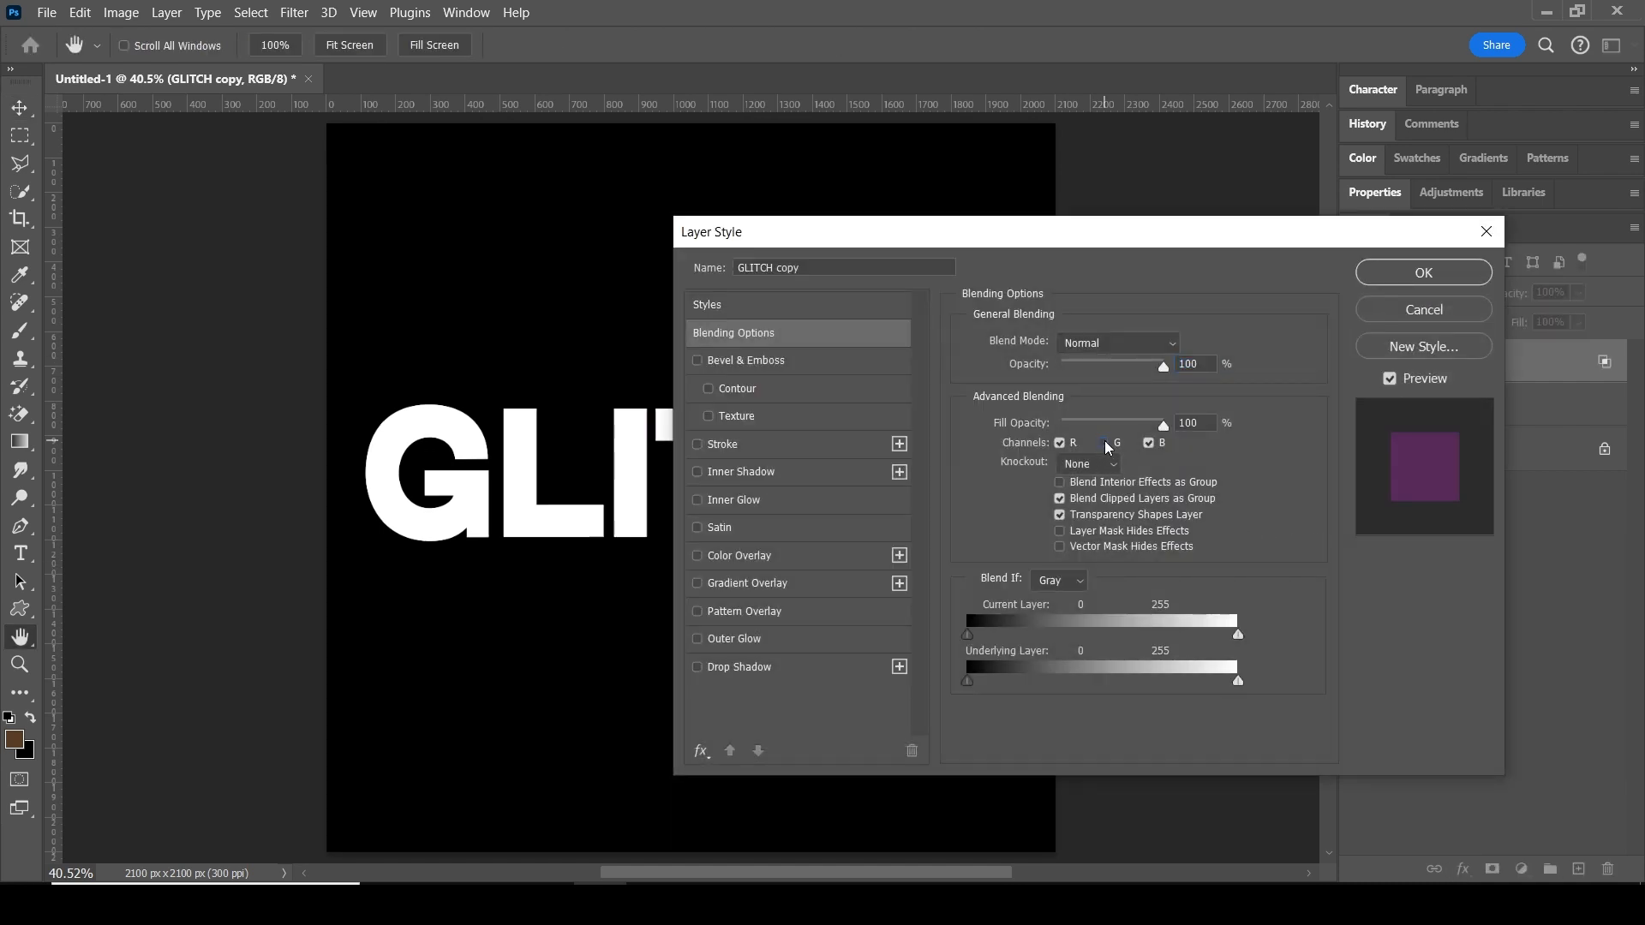
{"action": "left_click", "coordinate": [1441, 276]}
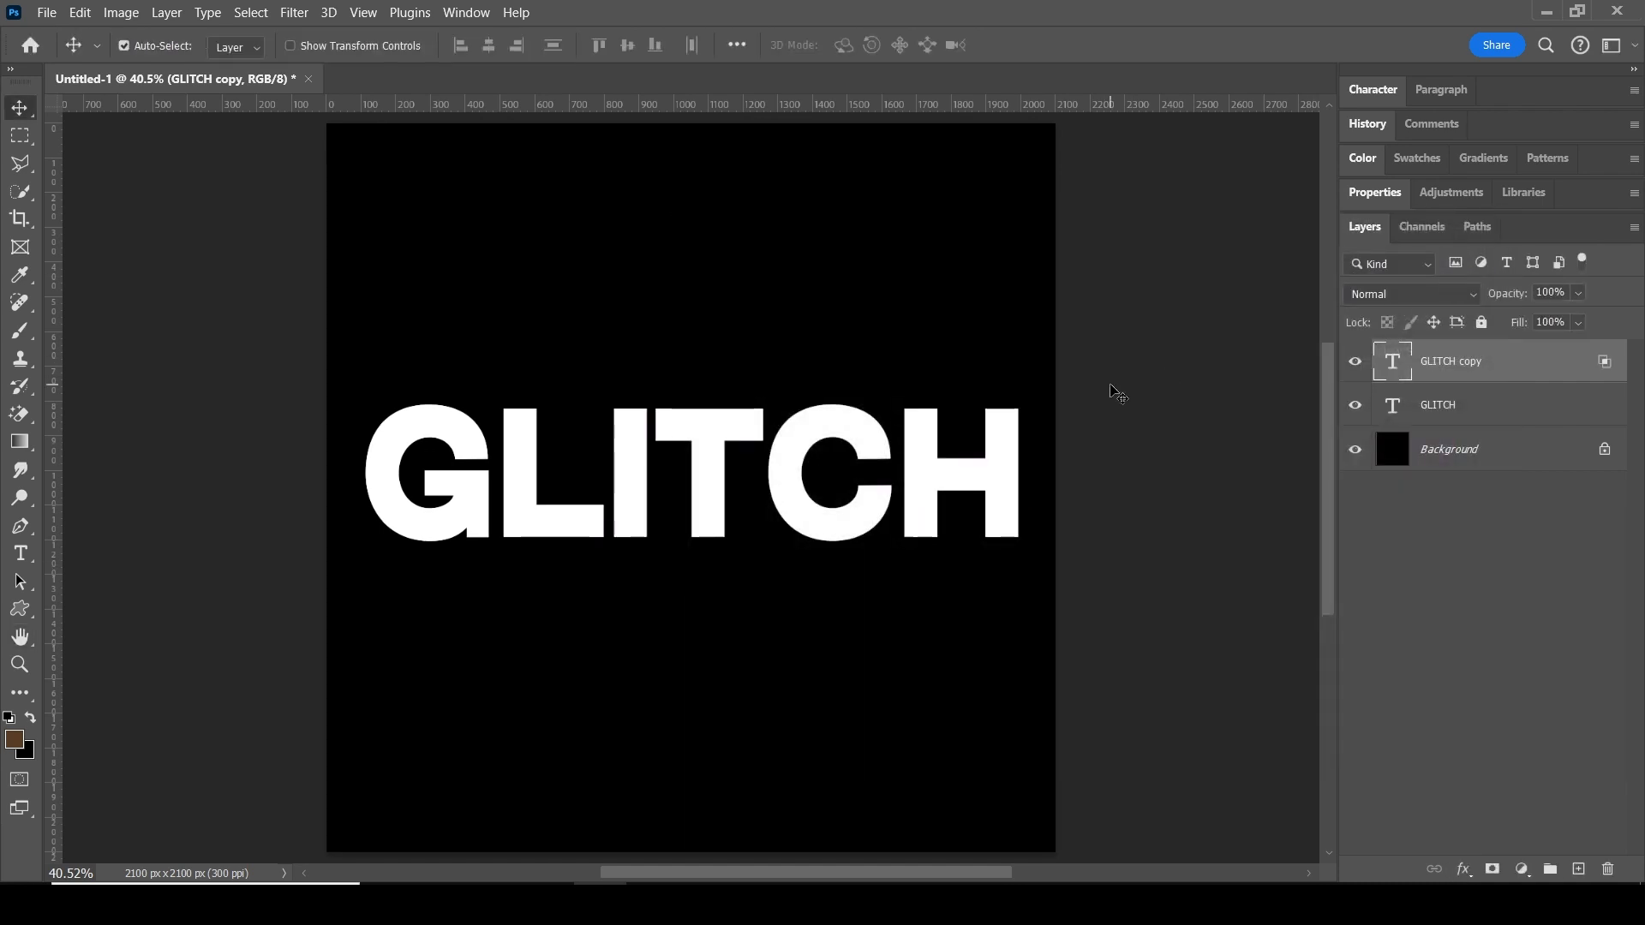
Step: Shift the GLITCH copy without the green channel slightly left to expose a magenta fringe
{"action": "key", "text": "shift+Left"}
{"action": "key", "text": "shift+Left"}
{"action": "key", "text": "shift+Left"}
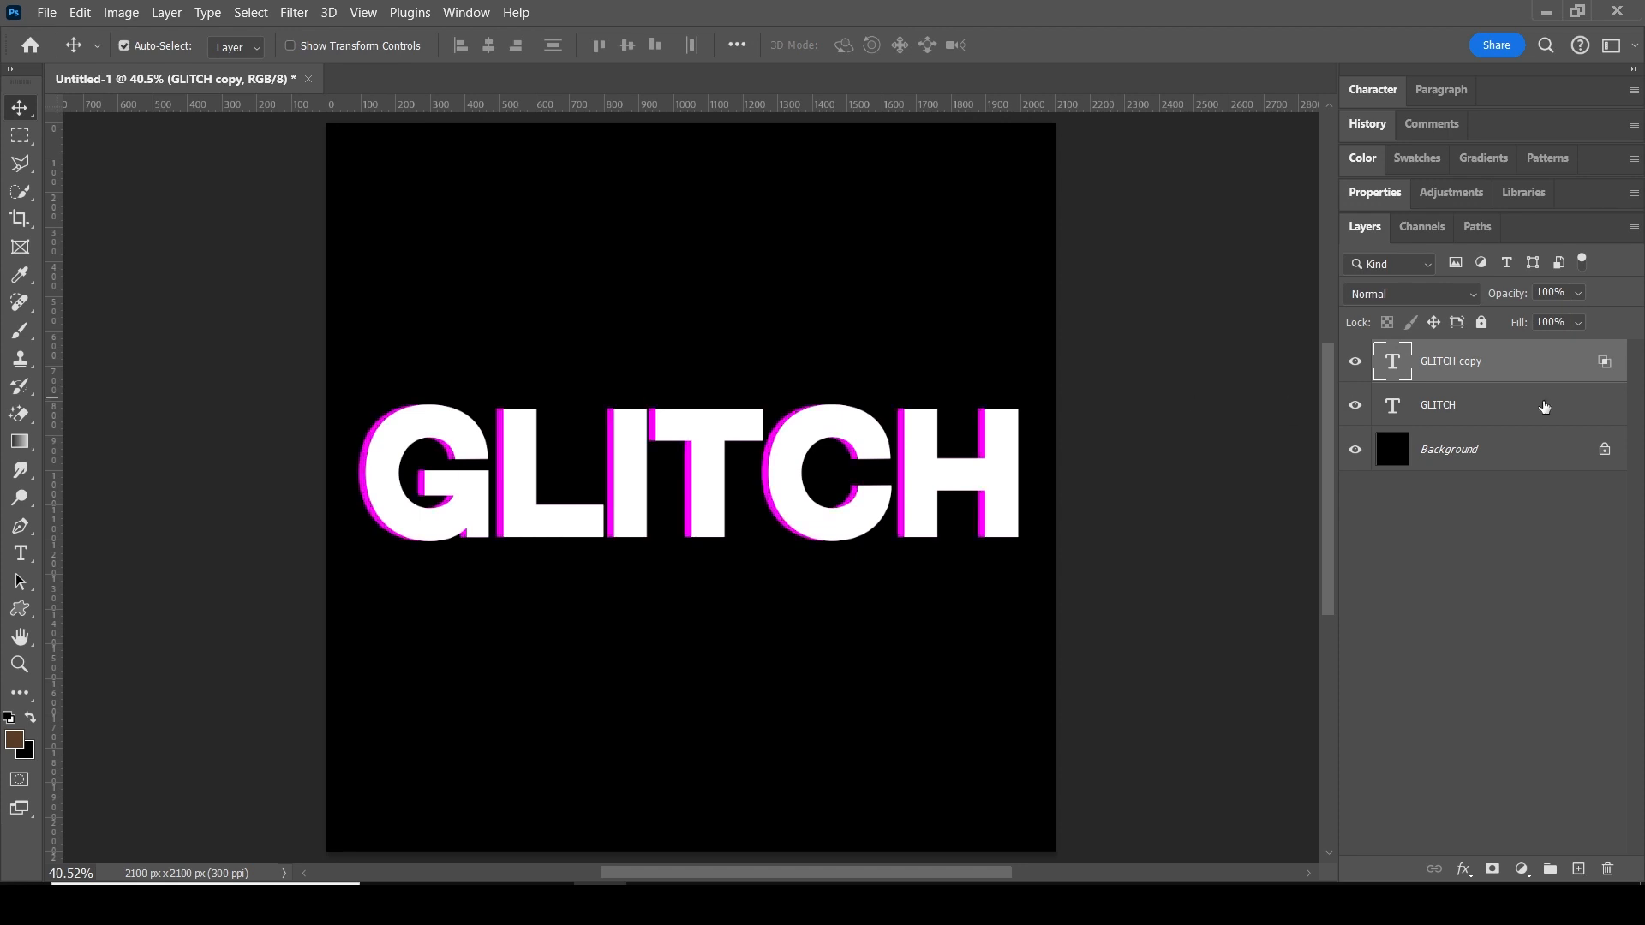
Step: Duplicate the original GLITCH layer again and switch off the red channel in the new copy's Blending Options
{"action": "left_click_drag", "start_coordinate": [1555, 411], "coordinate": [1578, 869]}
{"action": "left_click", "coordinate": [1579, 870]}
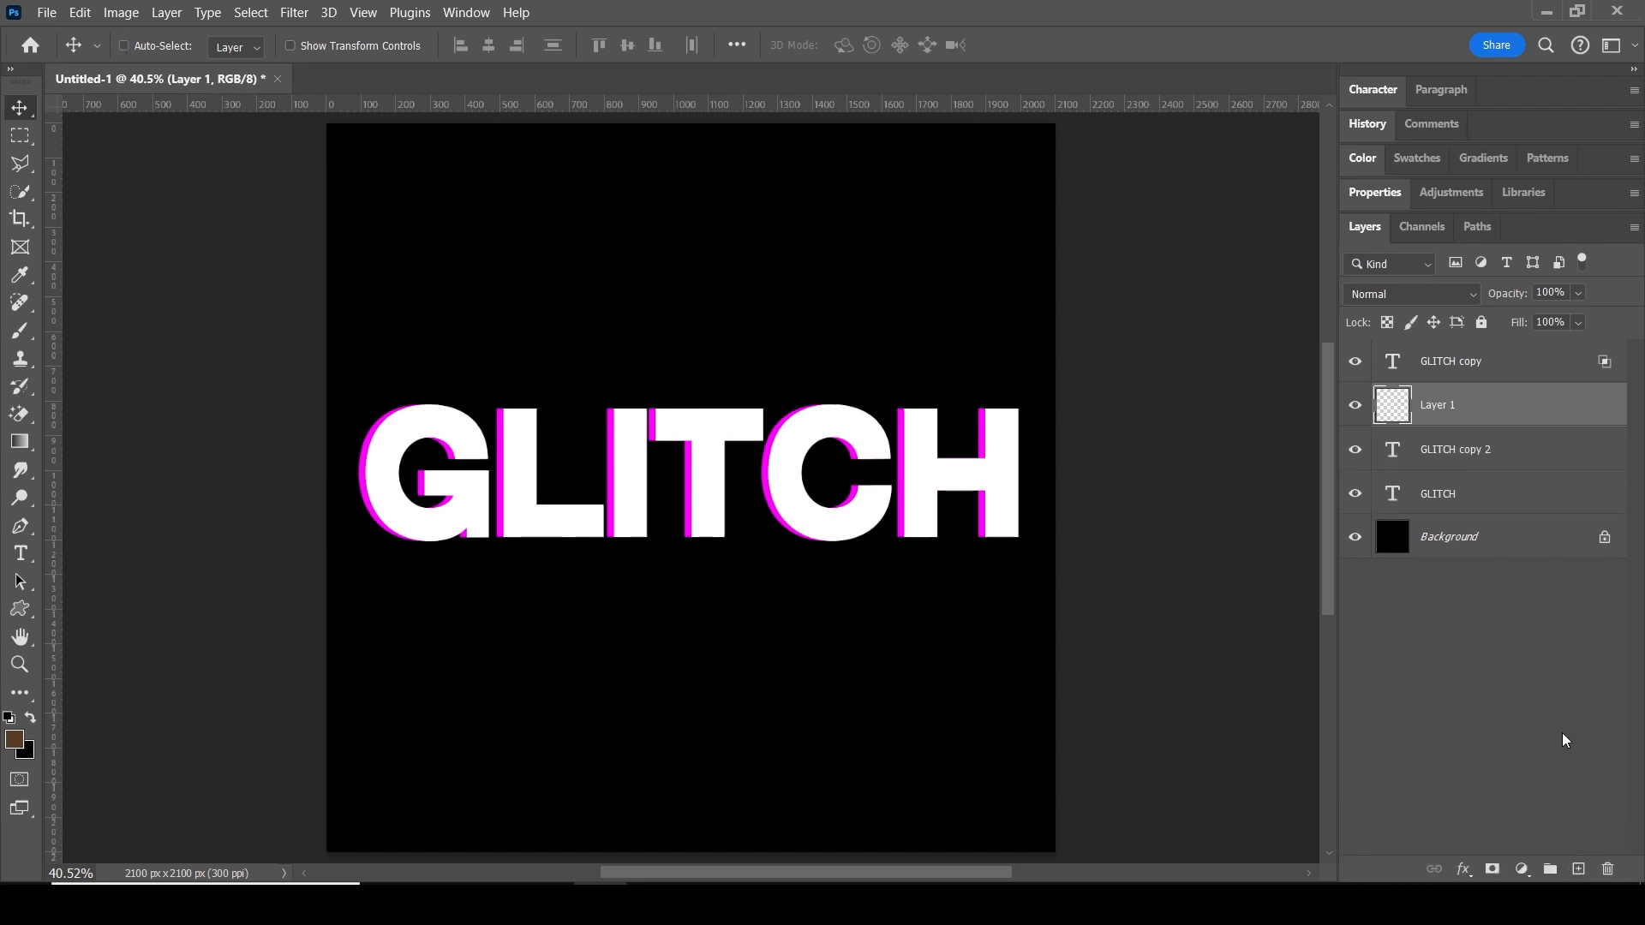
{"action": "key", "text": "ctrl+z"}
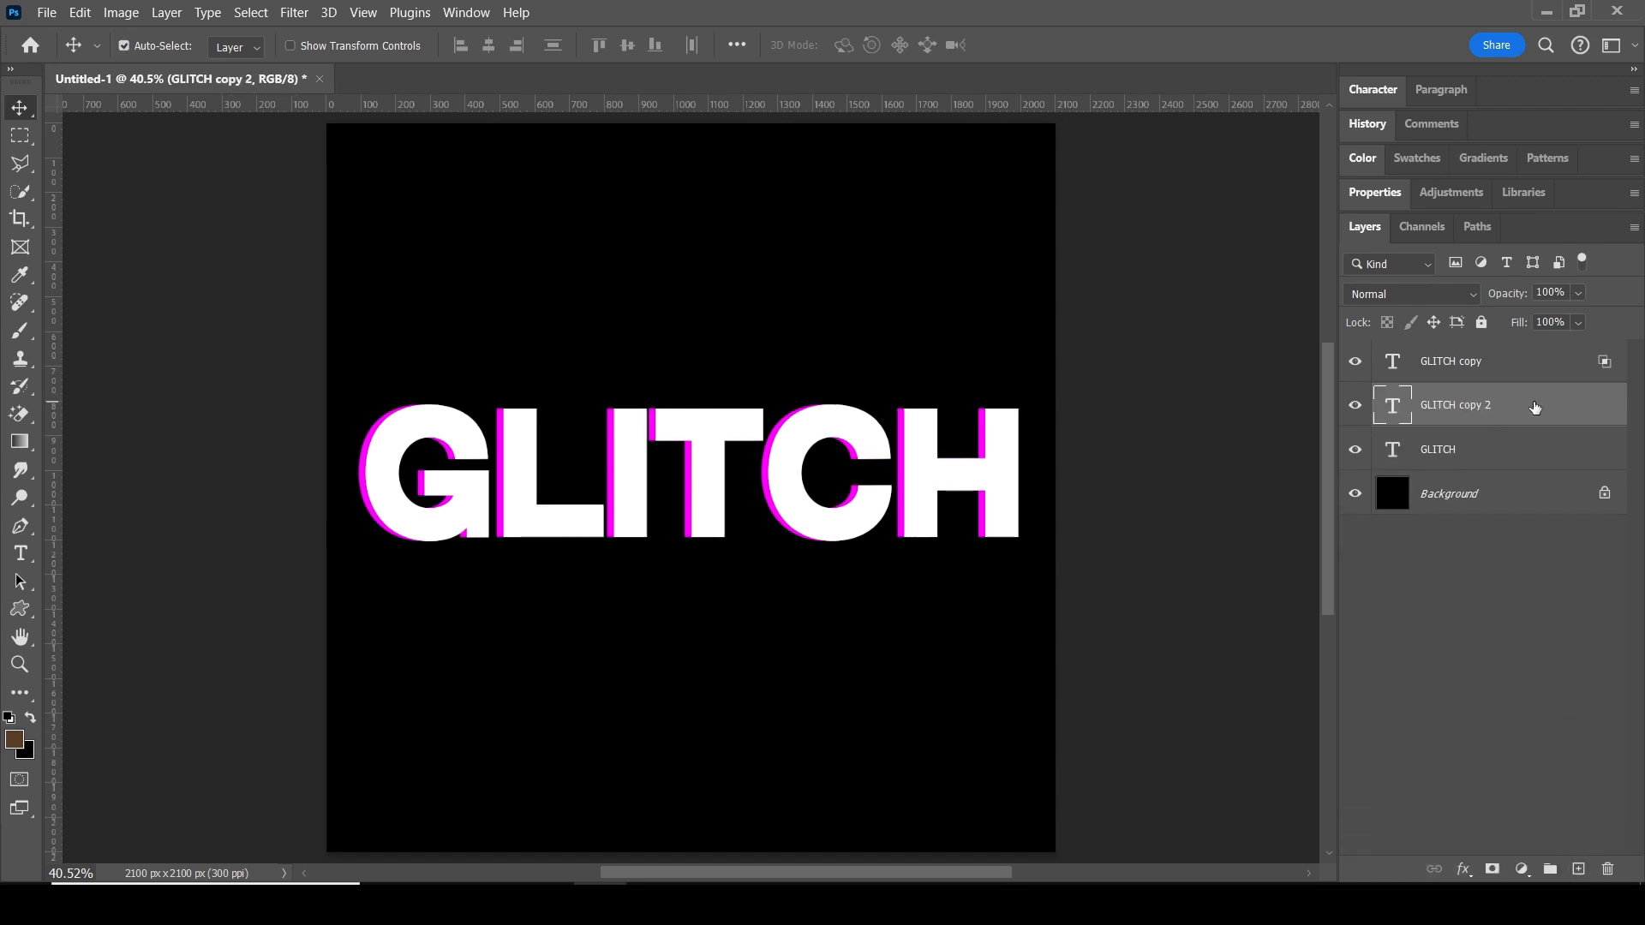
{"action": "left_click", "coordinate": [1463, 869]}
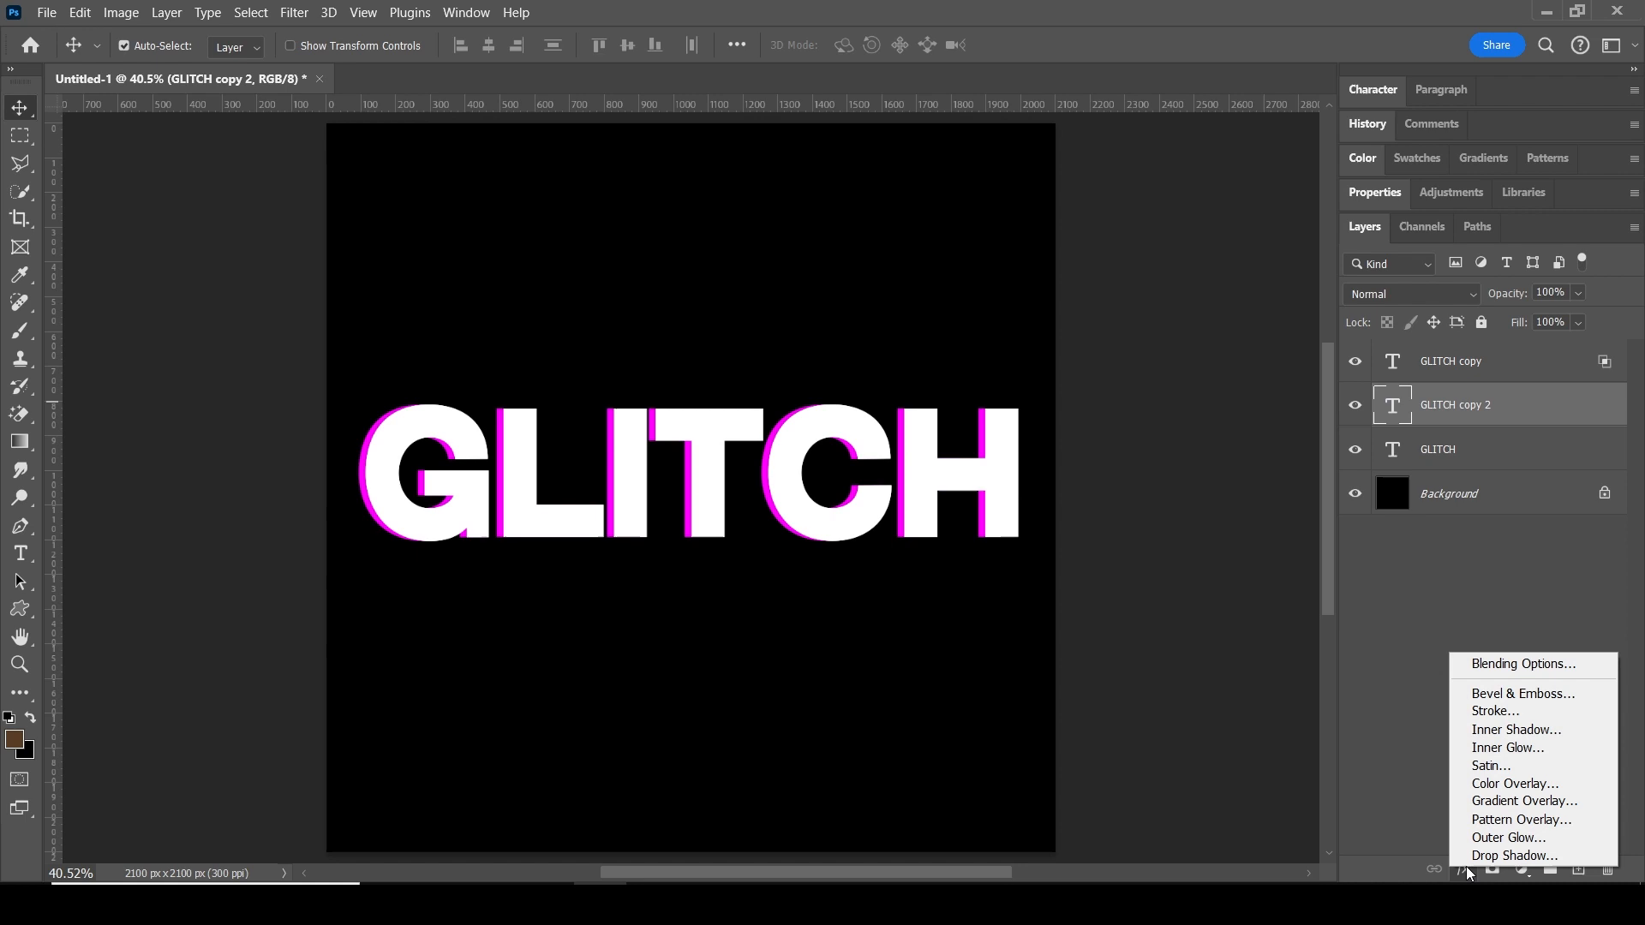
{"action": "left_click", "coordinate": [1502, 669]}
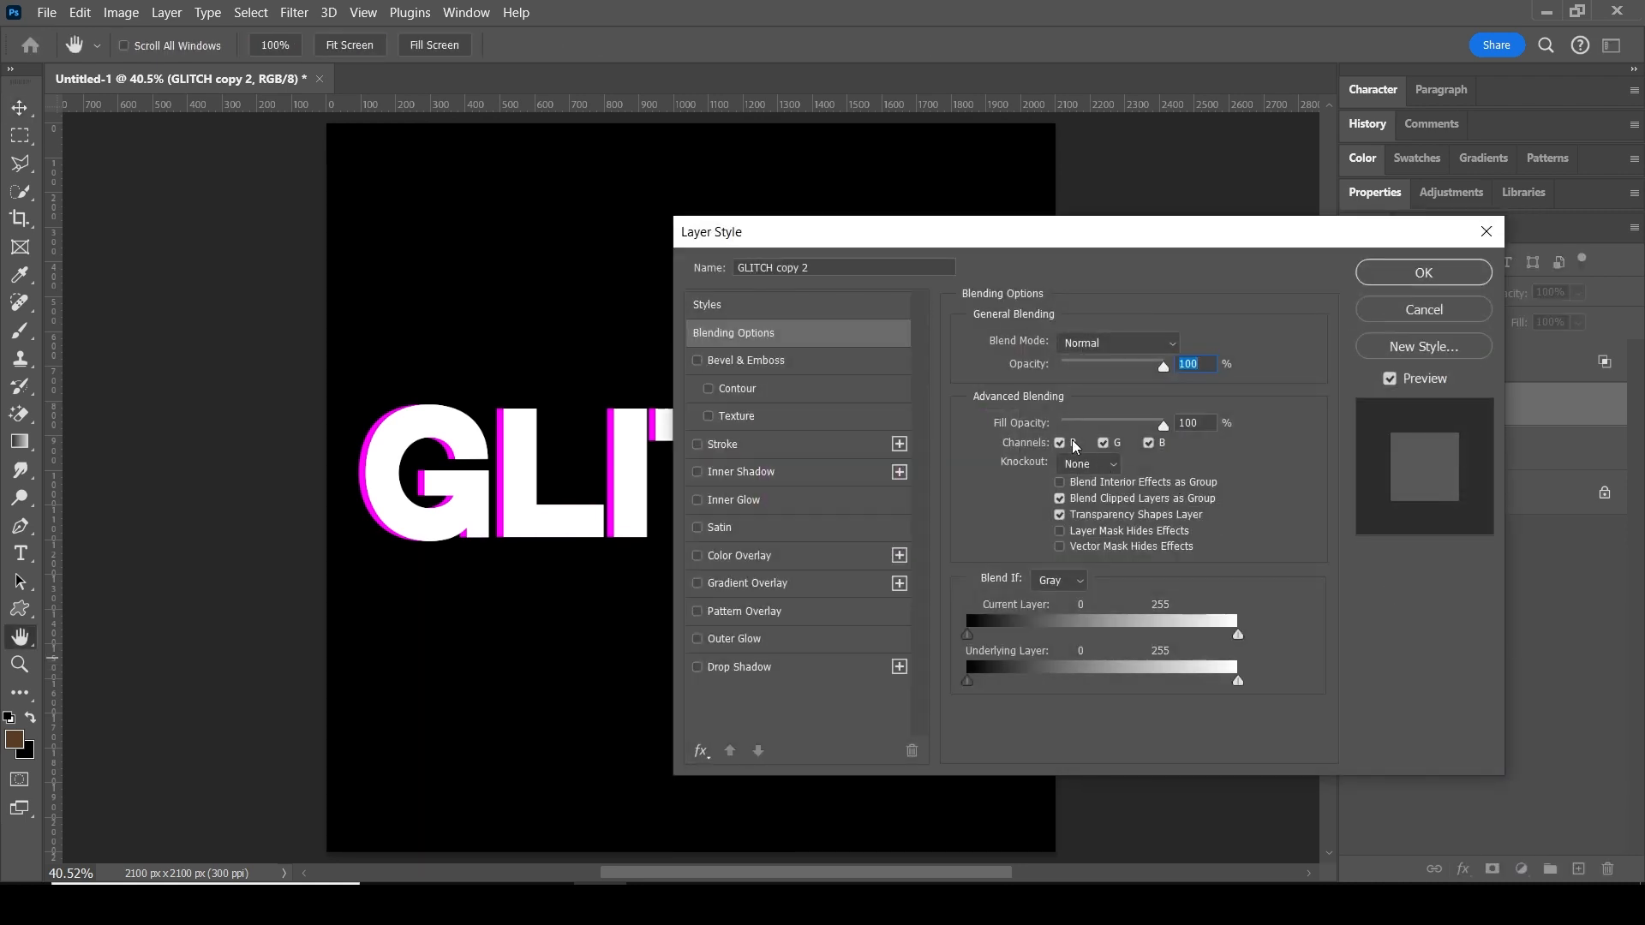
{"action": "left_click", "coordinate": [1060, 443]}
{"action": "left_click", "coordinate": [1446, 266]}
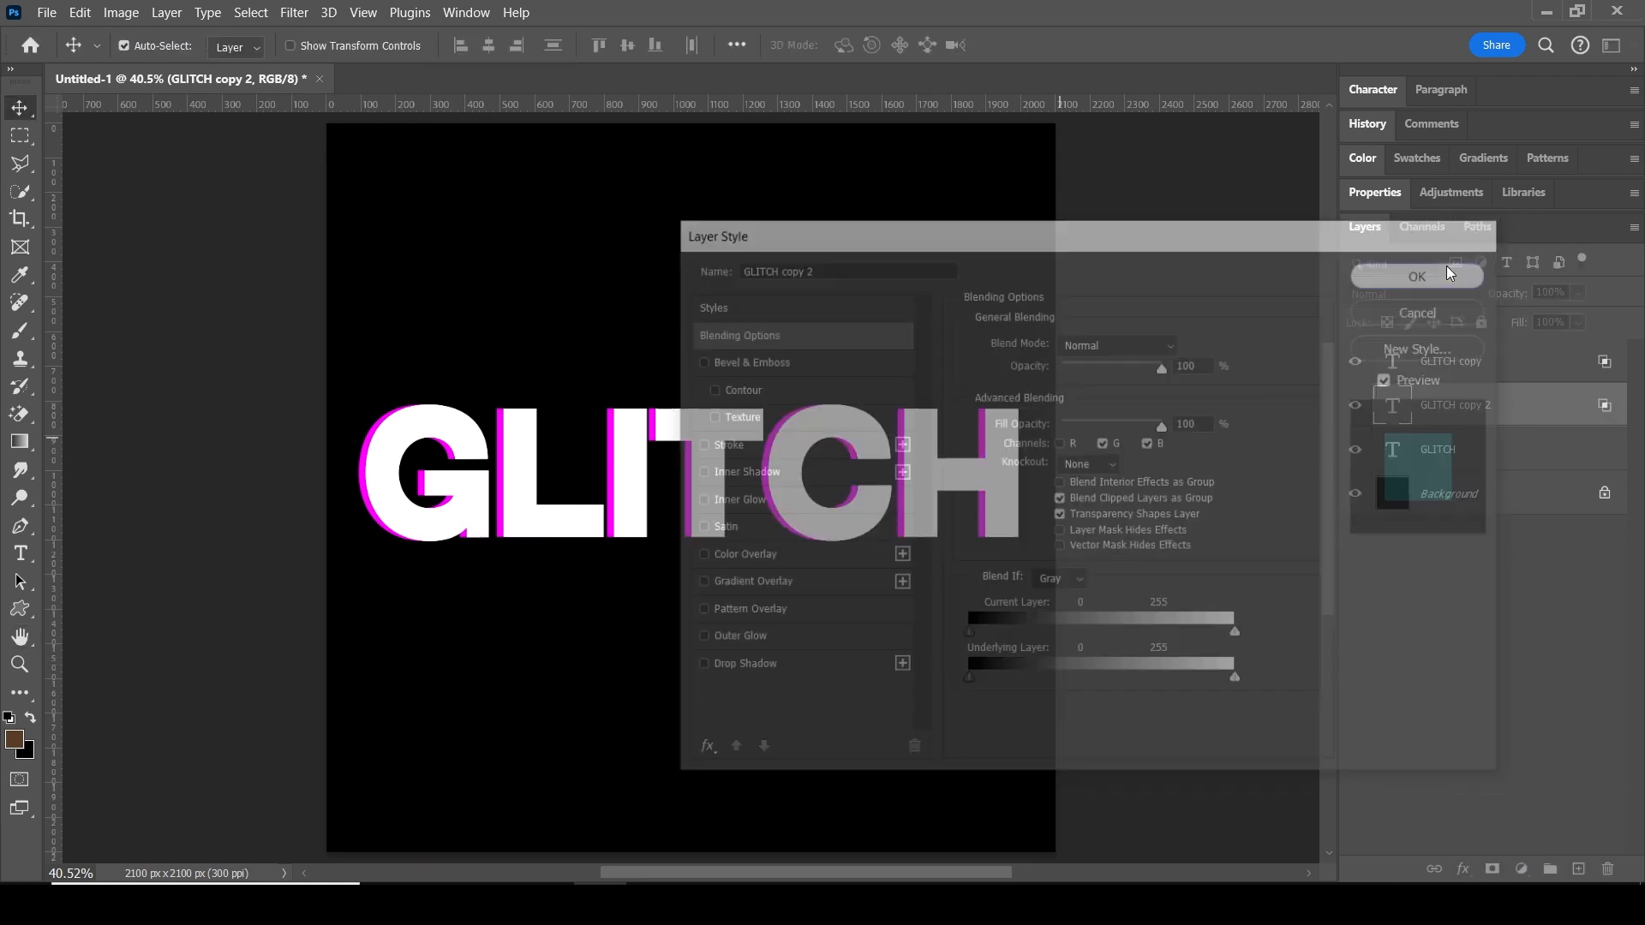
Step: Shift the GLITCH copy without the red channel to the right to expose a cyan fringe
{"action": "key", "text": "Right"}
{"action": "key", "text": "Right"}
{"action": "key", "text": "Right"}
{"action": "key", "text": "Right"}
{"action": "key", "text": "Right"}
{"action": "key", "text": "Right"}
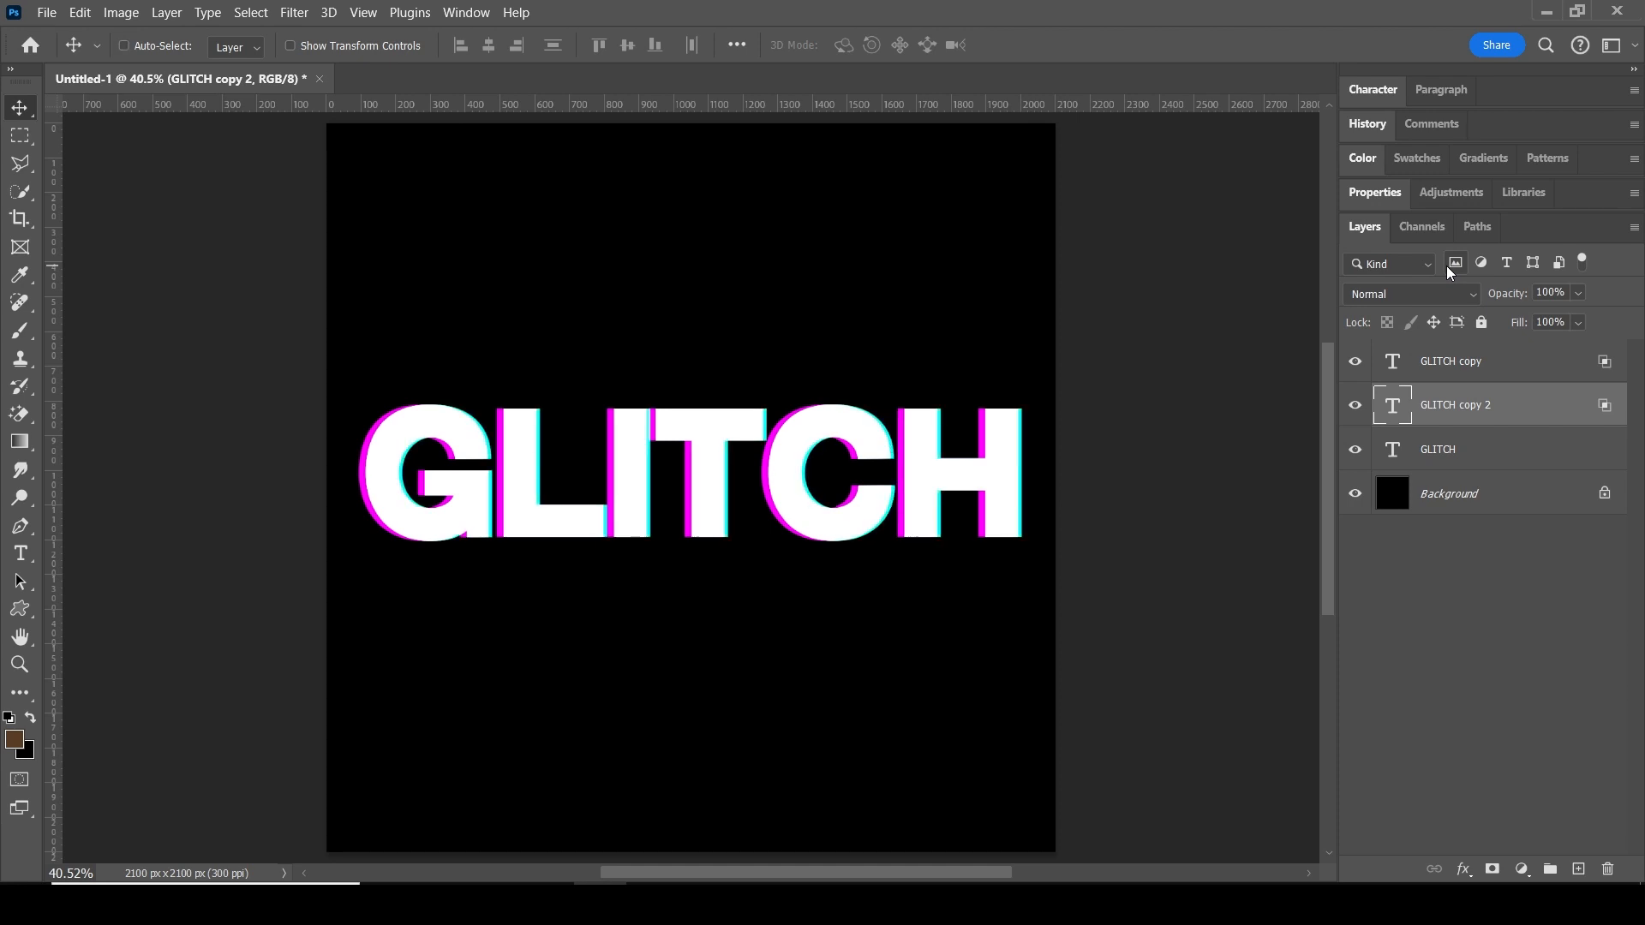
{"action": "key", "text": "Right"}
{"action": "key", "text": "Right"}
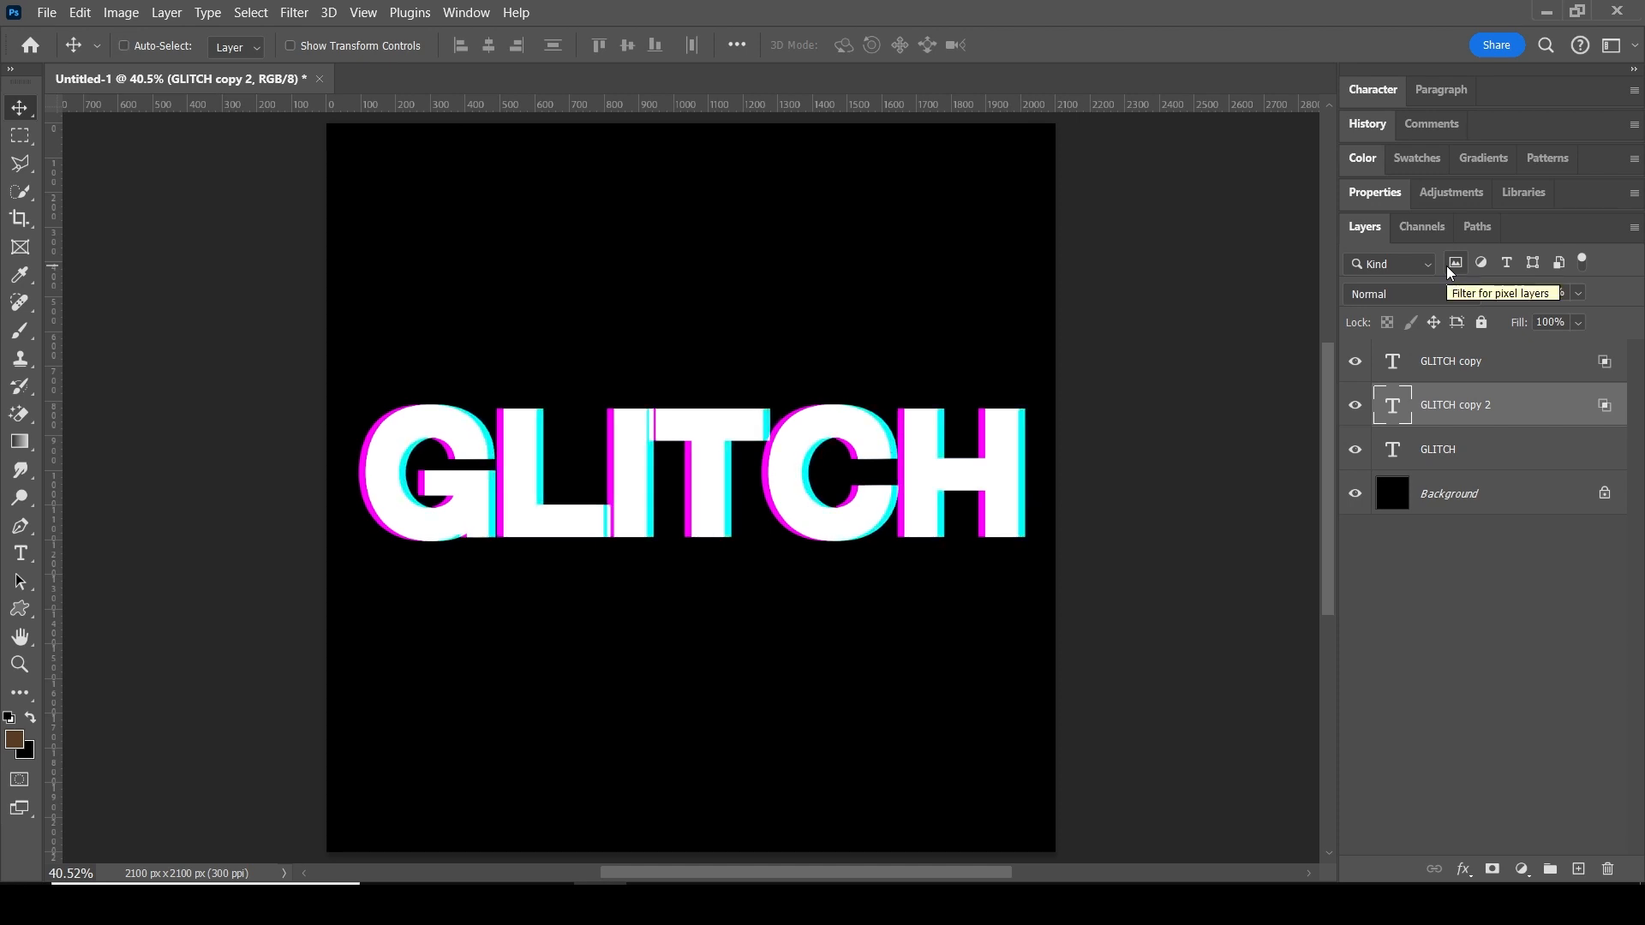
Step: Combine the three GLITCH text layers into one smart object and rasterize it
{"action": "key", "text": "ctrl"}
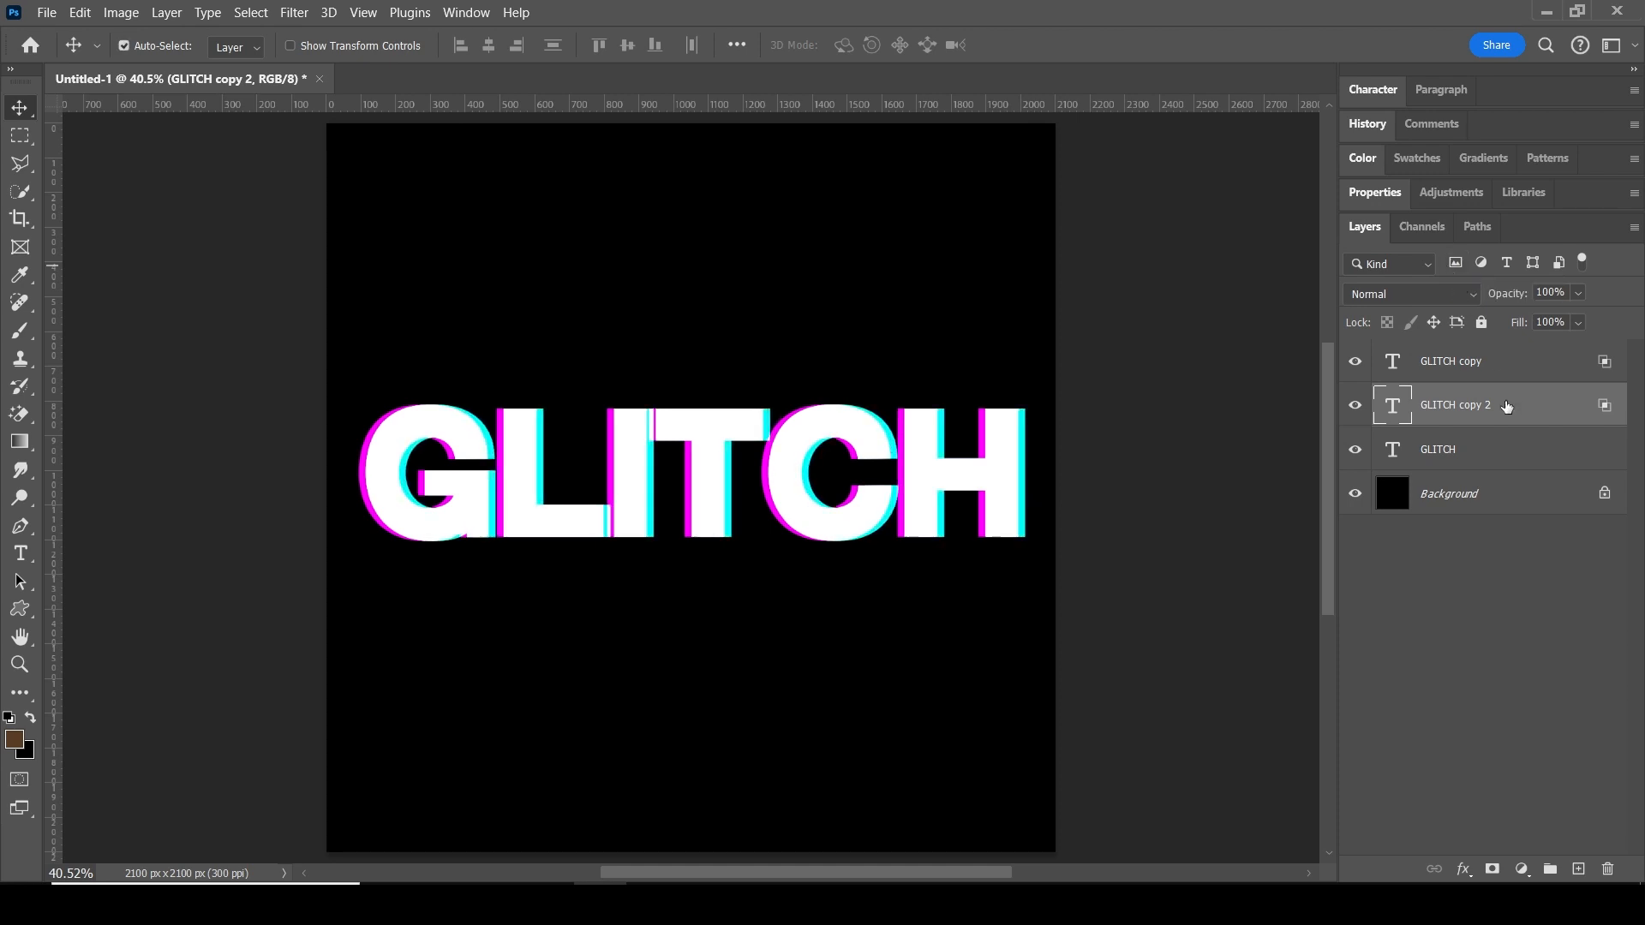
{"action": "left_click", "coordinate": [1509, 448]}
{"action": "left_click", "coordinate": [1508, 360], "text": "shift"}
{"action": "right_click", "coordinate": [1507, 360]}
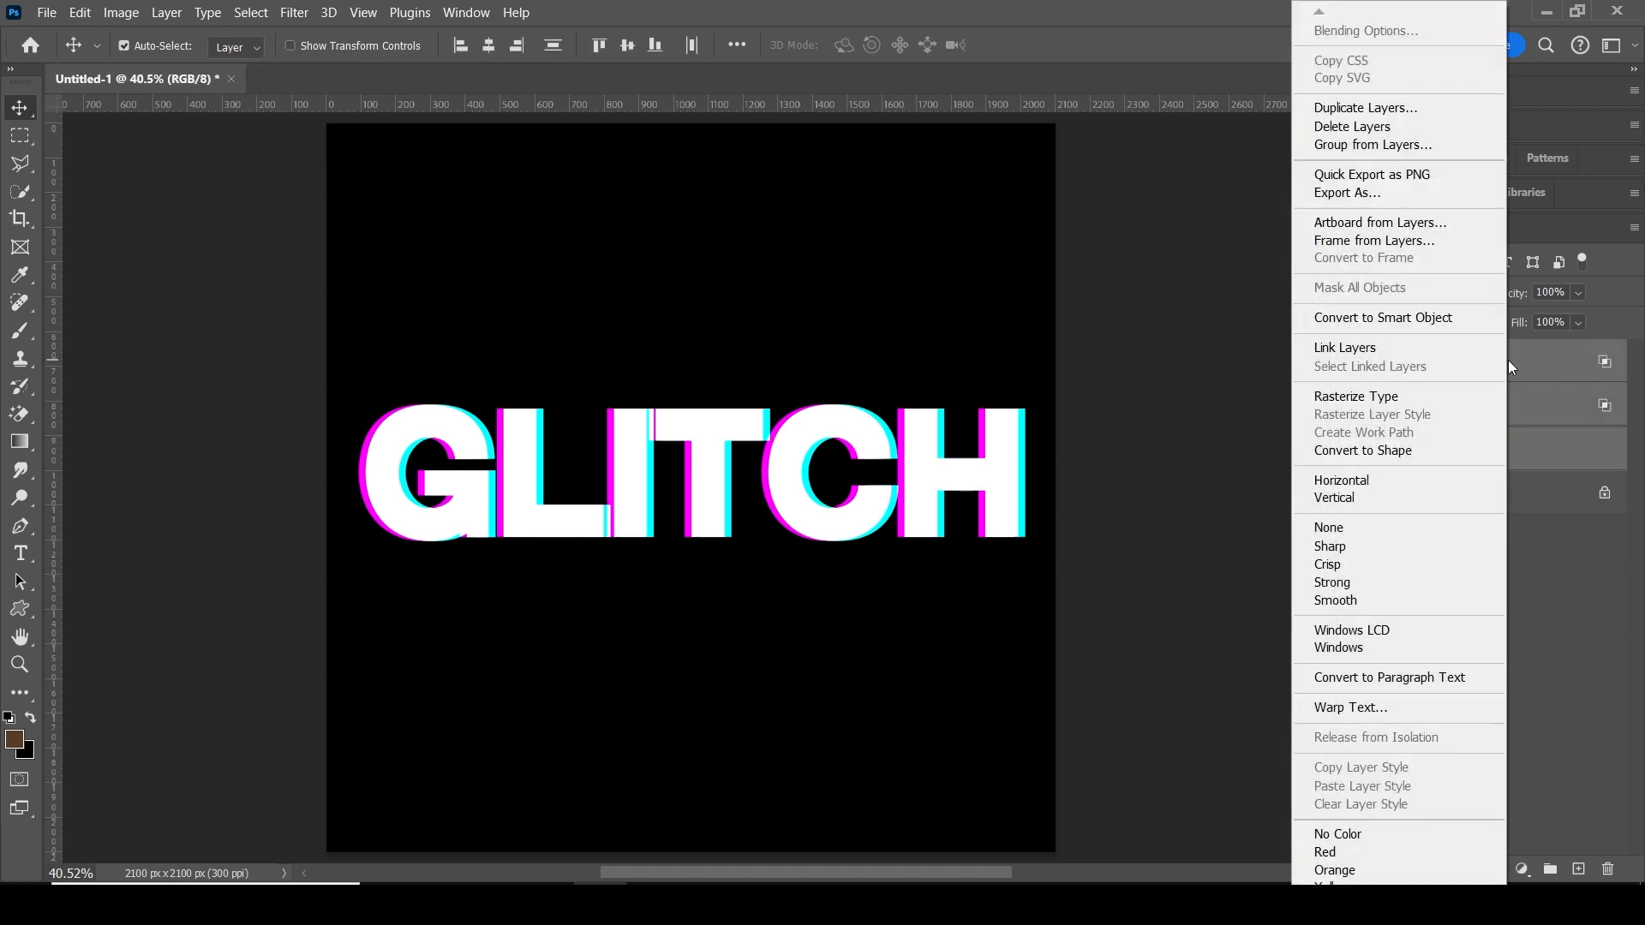
{"action": "left_click", "coordinate": [1439, 319]}
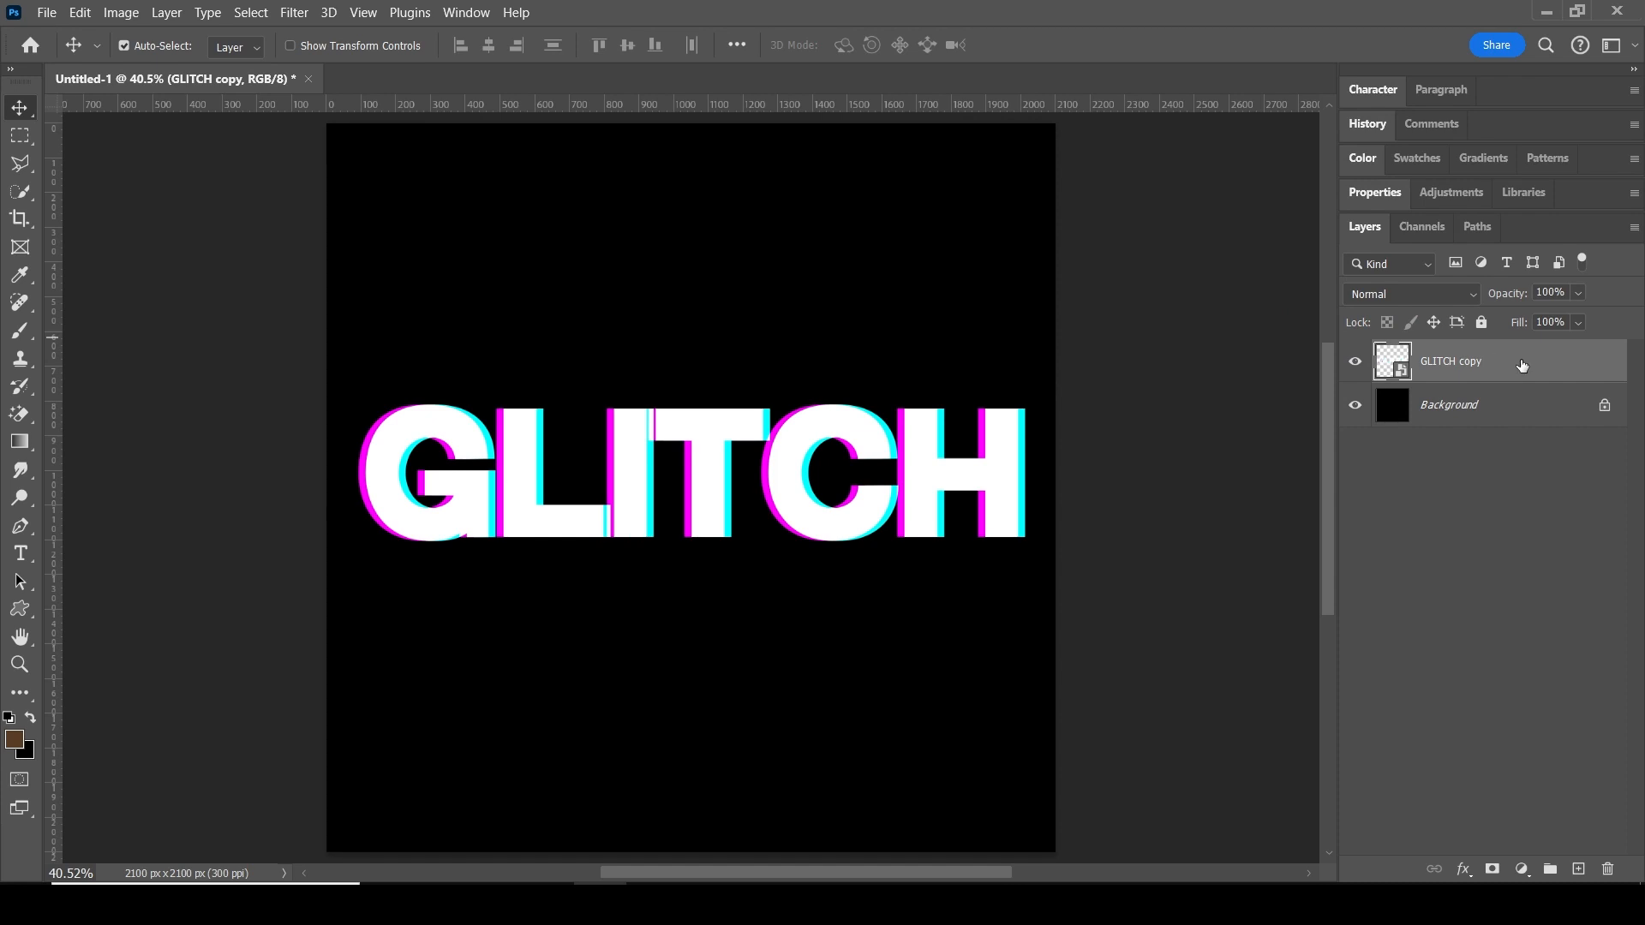
{"action": "right_click", "coordinate": [1521, 364]}
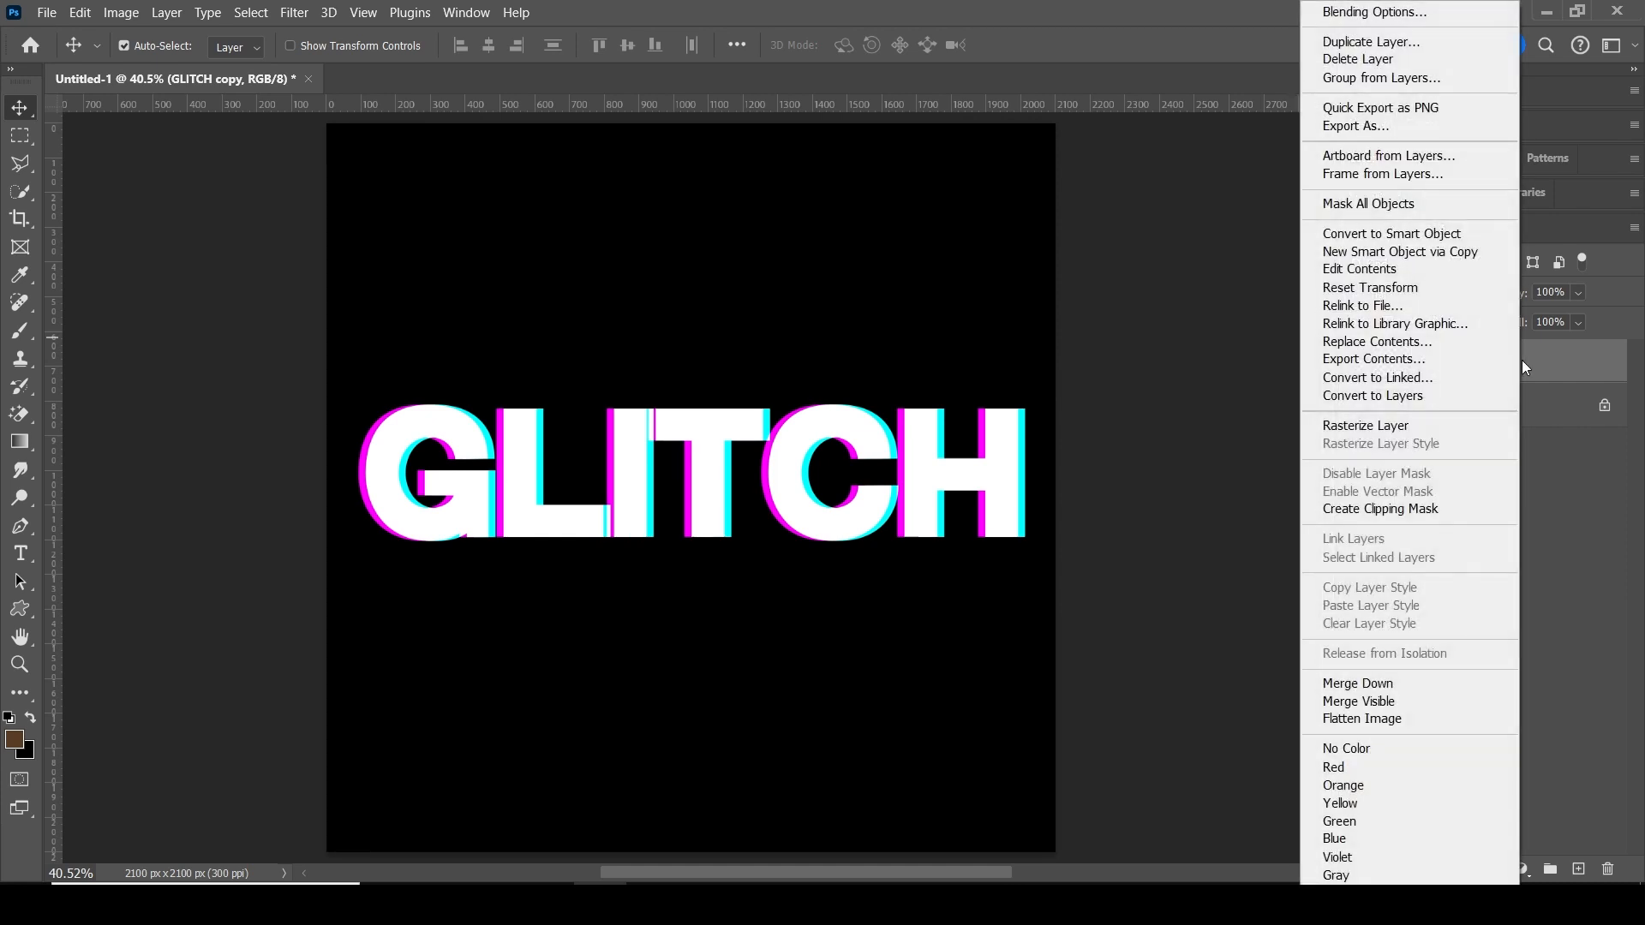
{"action": "left_click", "coordinate": [1400, 425]}
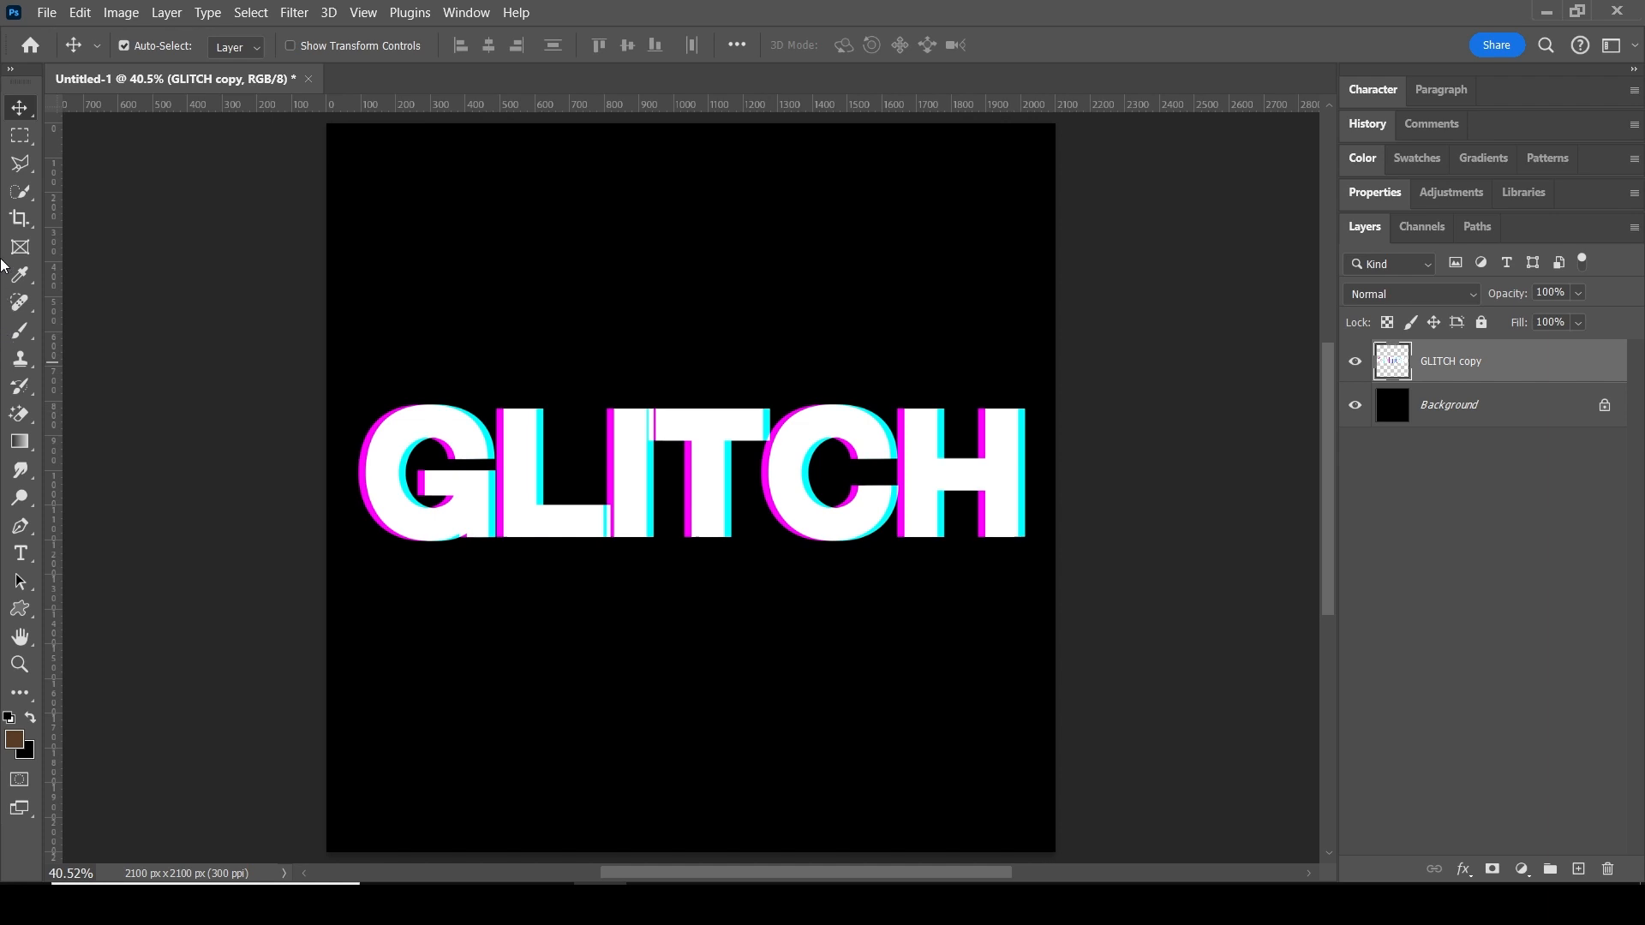
Step: Select a thin horizontal strip across the upper G and L with the Rectangular Marquee and shift it right
{"action": "left_click", "coordinate": [20, 135]}
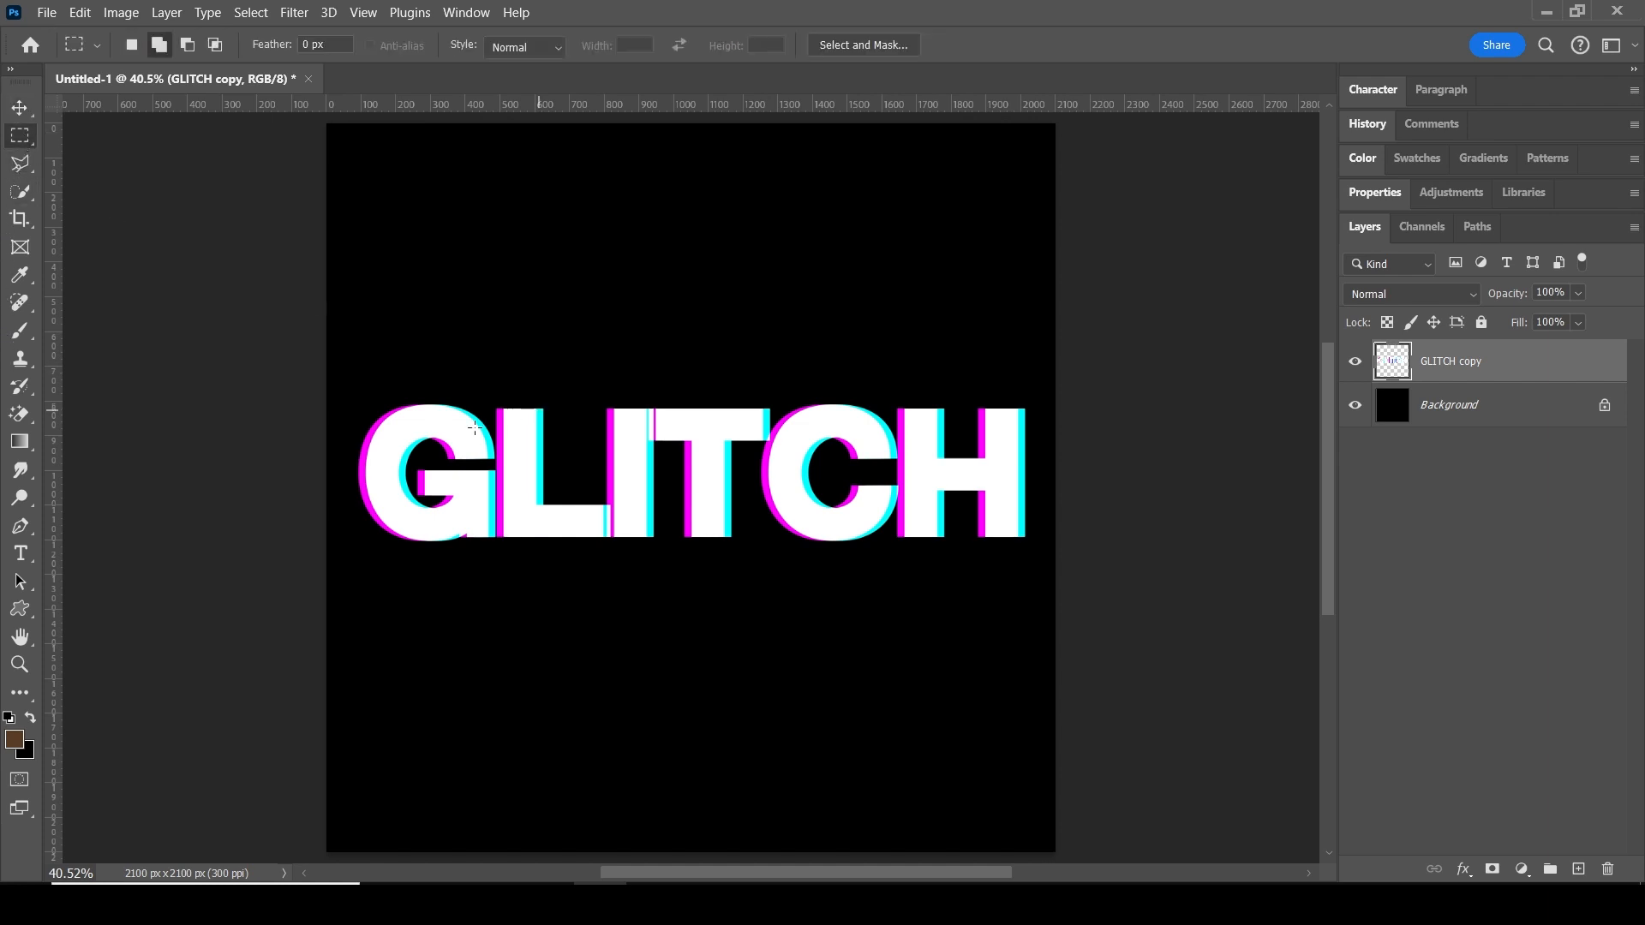
{"action": "left_click_drag", "start_coordinate": [348, 442], "coordinate": [566, 444]}
{"action": "key", "text": "ctrl+shift+Right"}
{"action": "key", "text": "ctrl+shift+Right"}
{"action": "key", "text": "ctrl+d"}
Step: Select a thin horizontal strip across the upper I and T of GLITCH and shift it left
{"action": "left_click_drag", "start_coordinate": [600, 446], "coordinate": [761, 453]}
{"action": "key", "text": "ctrl+Left"}
{"action": "key", "text": "ctrl+Left"}
{"action": "key", "text": "ctrl+Left"}
{"action": "key", "text": "ctrl+Left"}
{"action": "key", "text": "ctrl+Left"}
{"action": "key", "text": "ctrl+Left"}
{"action": "key", "text": "ctrl+Left"}
{"action": "key", "text": "ctrl+Left"}
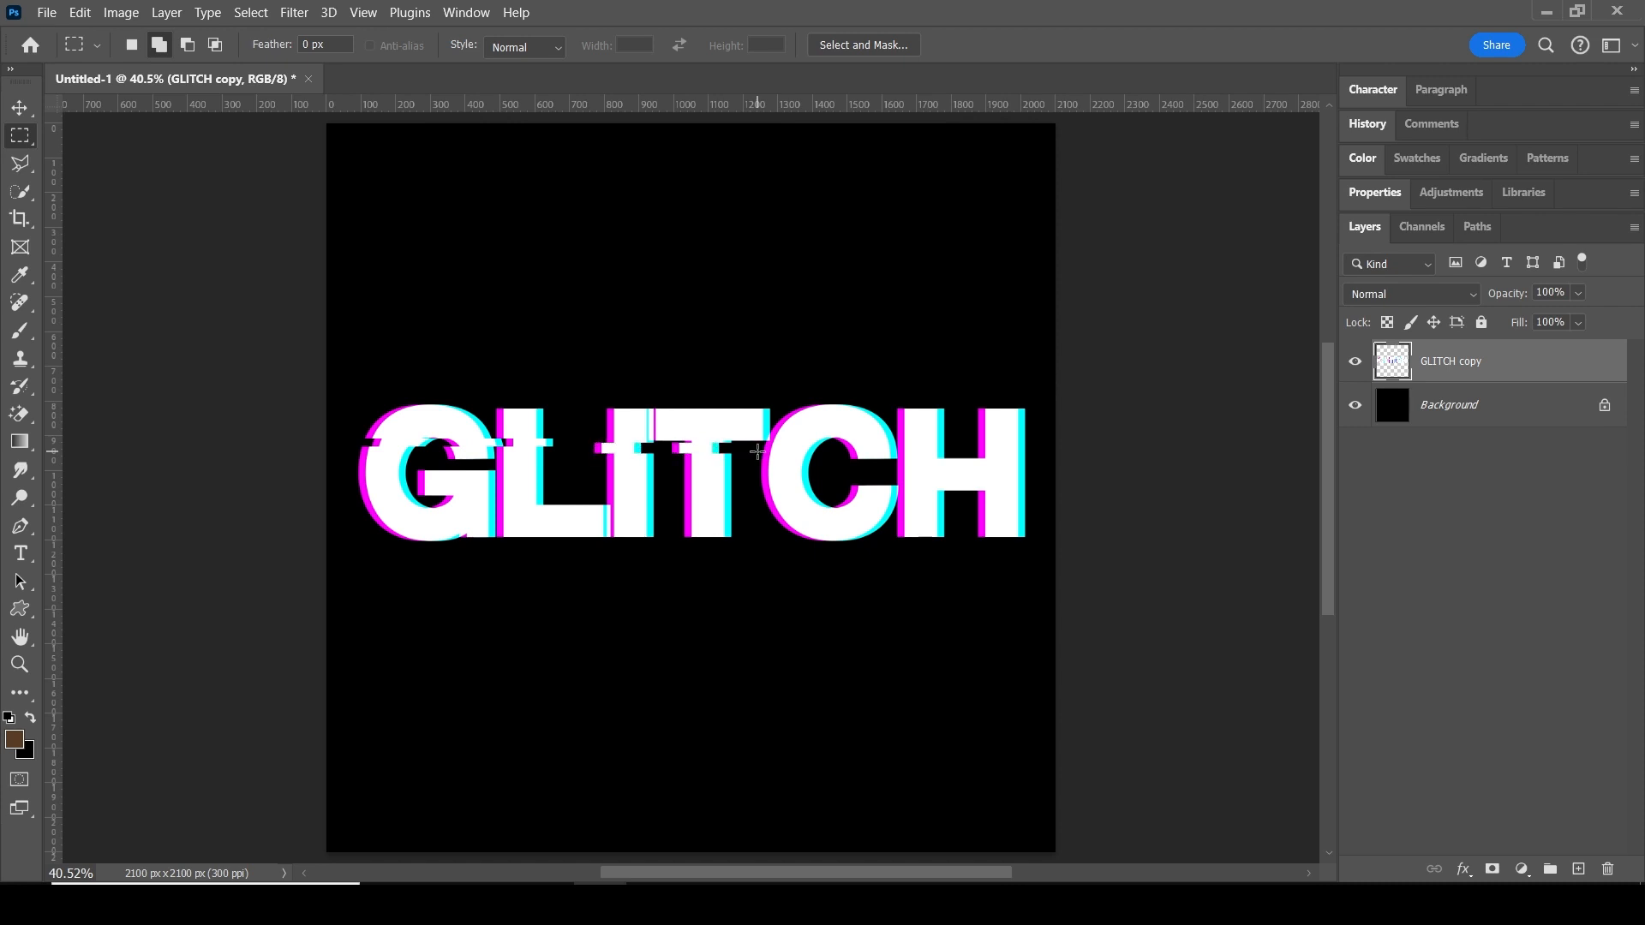
Step: Select a thin strip across the left curve of the C at mid-height and shift it right
{"action": "left_click_drag", "start_coordinate": [748, 464], "coordinate": [826, 473]}
{"action": "key", "text": "ctrl+Right"}
{"action": "key", "text": "ctrl+Right"}
{"action": "key", "text": "ctrl+Right"}
{"action": "key", "text": "ctrl+Right"}
{"action": "key", "text": "ctrl+Right"}
{"action": "key", "text": "ctrl+Right"}
{"action": "key", "text": "ctrl+Right"}
{"action": "key", "text": "ctrl+Right"}
Step: Select a thin strip near the top of the H and shift it right
{"action": "left_click_drag", "start_coordinate": [890, 417], "coordinate": [1037, 426]}
{"action": "key", "text": "ctrl+Right"}
{"action": "key", "text": "ctrl+Right"}
{"action": "key", "text": "ctrl+Right"}
{"action": "key", "text": "ctrl+Right"}
{"action": "key", "text": "ctrl+Right"}
{"action": "key", "text": "ctrl+Right"}
{"action": "key", "text": "ctrl+Right"}
{"action": "key", "text": "ctrl+Right"}
{"action": "key", "text": "ctrl+Right"}
{"action": "key", "text": "ctrl+Right"}
{"action": "key", "text": "ctrl+Right"}
{"action": "key", "text": "ctrl+Right"}
{"action": "key", "text": "ctrl+Right"}
{"action": "key", "text": "ctrl+Right"}
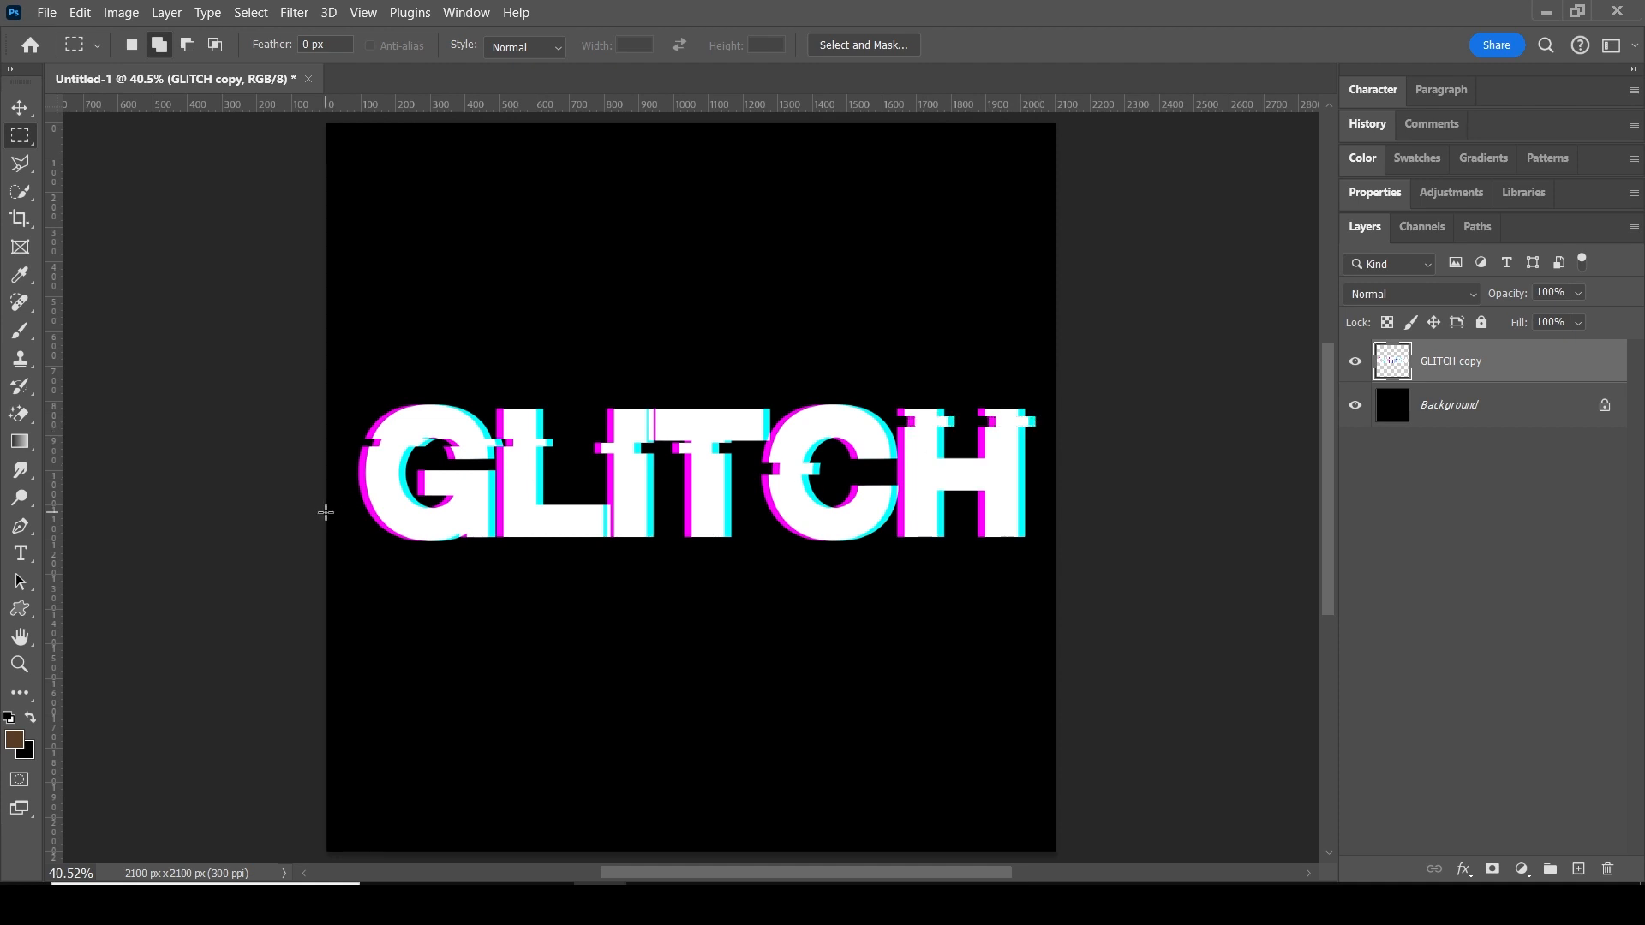
Step: Select thin horizontal strips across the lower part of the GLITCH letters, from the G to the H, and offset them sideways
{"action": "left_click_drag", "start_coordinate": [333, 499], "coordinate": [670, 506]}
{"action": "left_click_drag", "start_coordinate": [669, 507], "coordinate": [669, 508]}
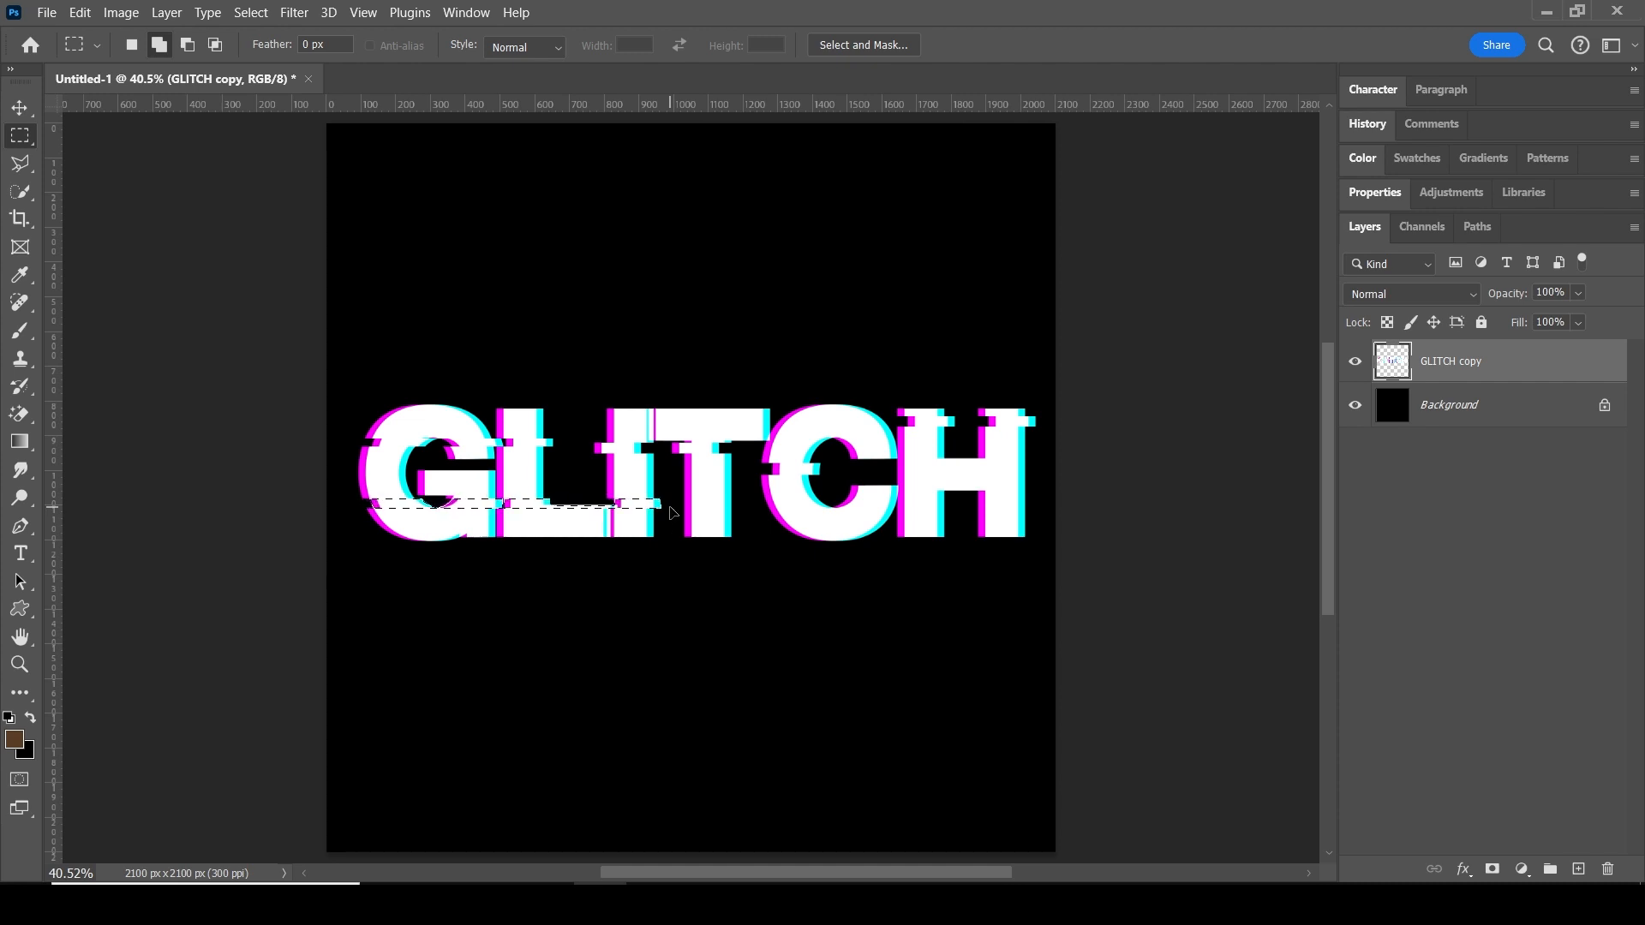
{"action": "key", "text": "ctrl+d"}
{"action": "left_click_drag", "start_coordinate": [675, 513], "coordinate": [968, 520]}
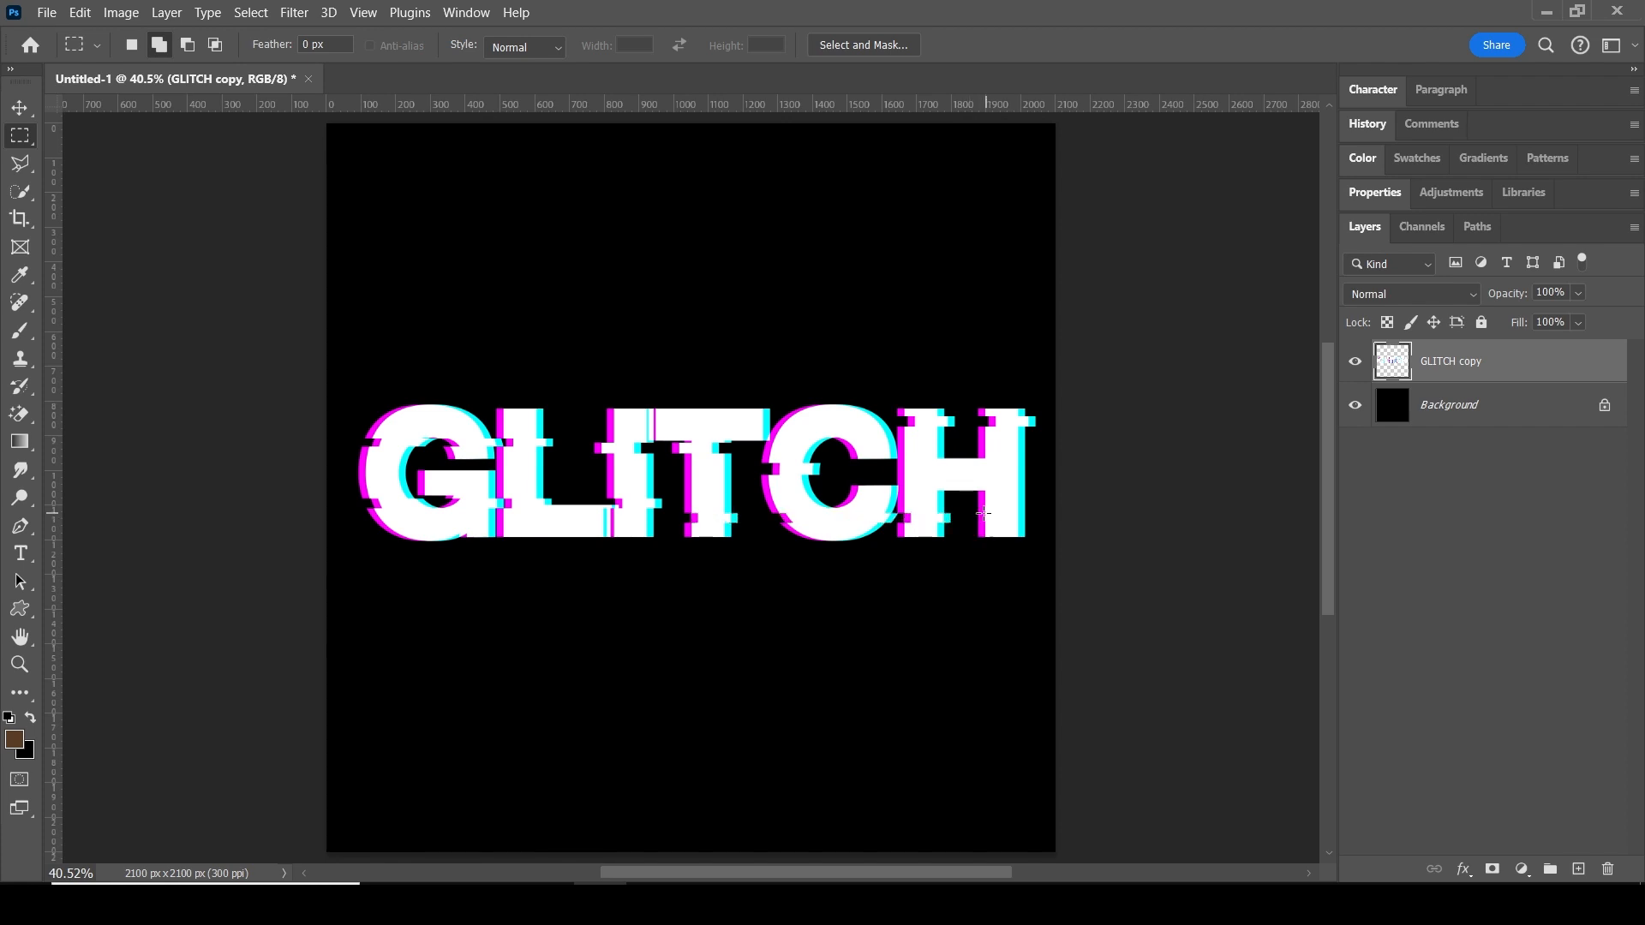
{"action": "left_click_drag", "start_coordinate": [968, 498], "coordinate": [1040, 510]}
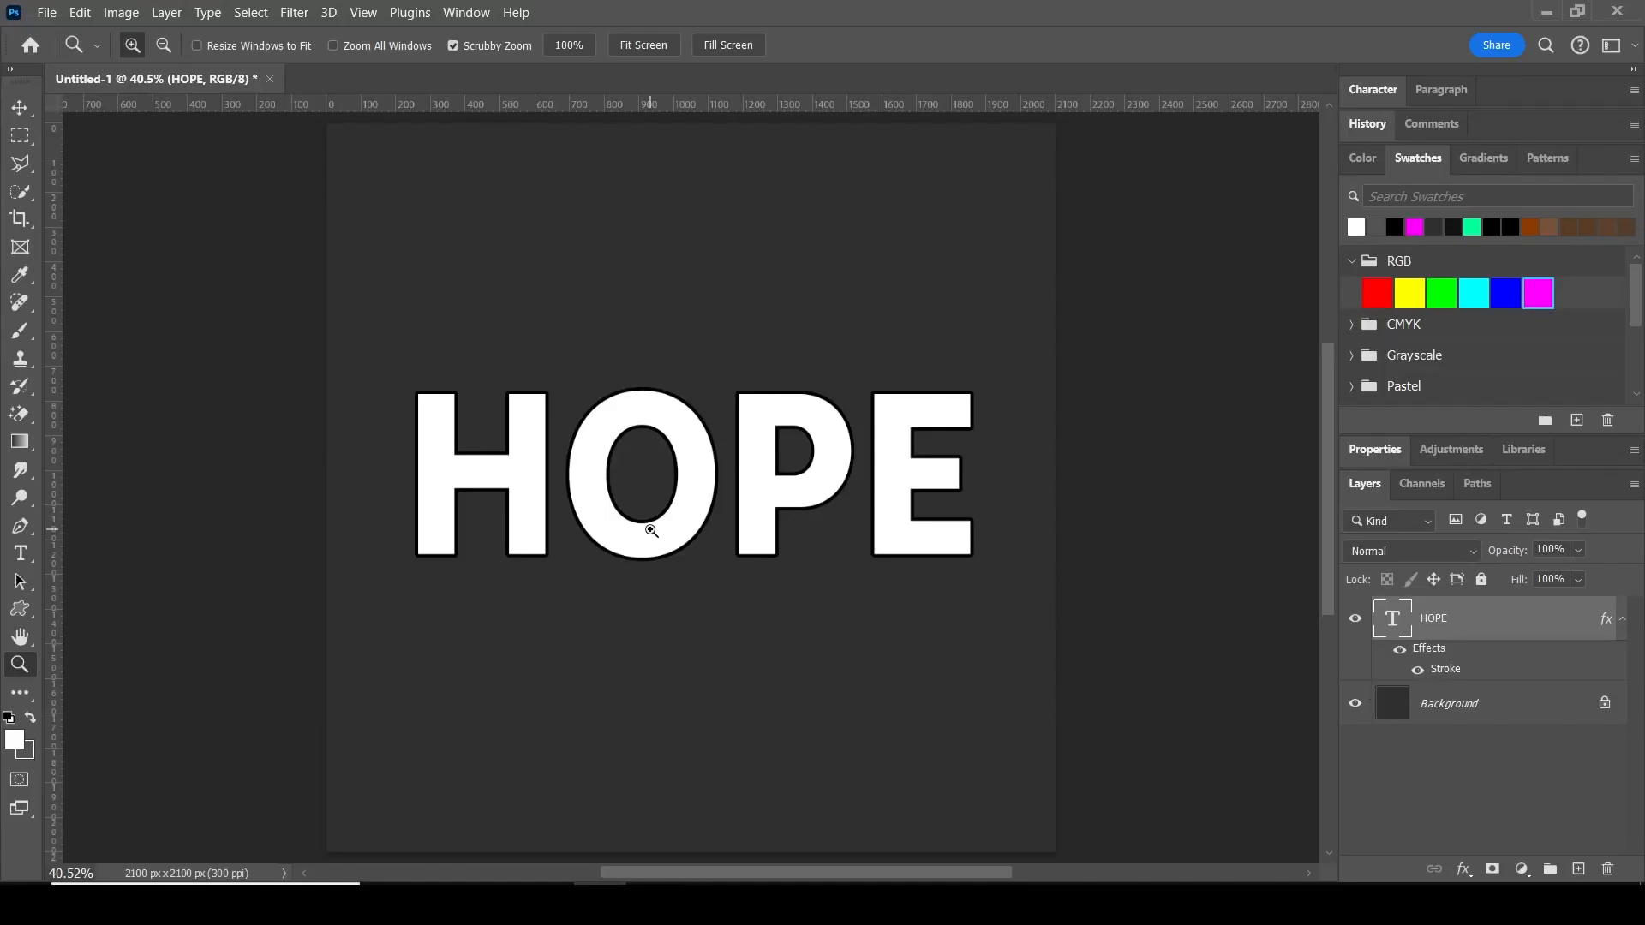
Step: Recolour the HOPE text with the magenta RGB swatch
{"action": "right_click", "coordinate": [729, 458]}
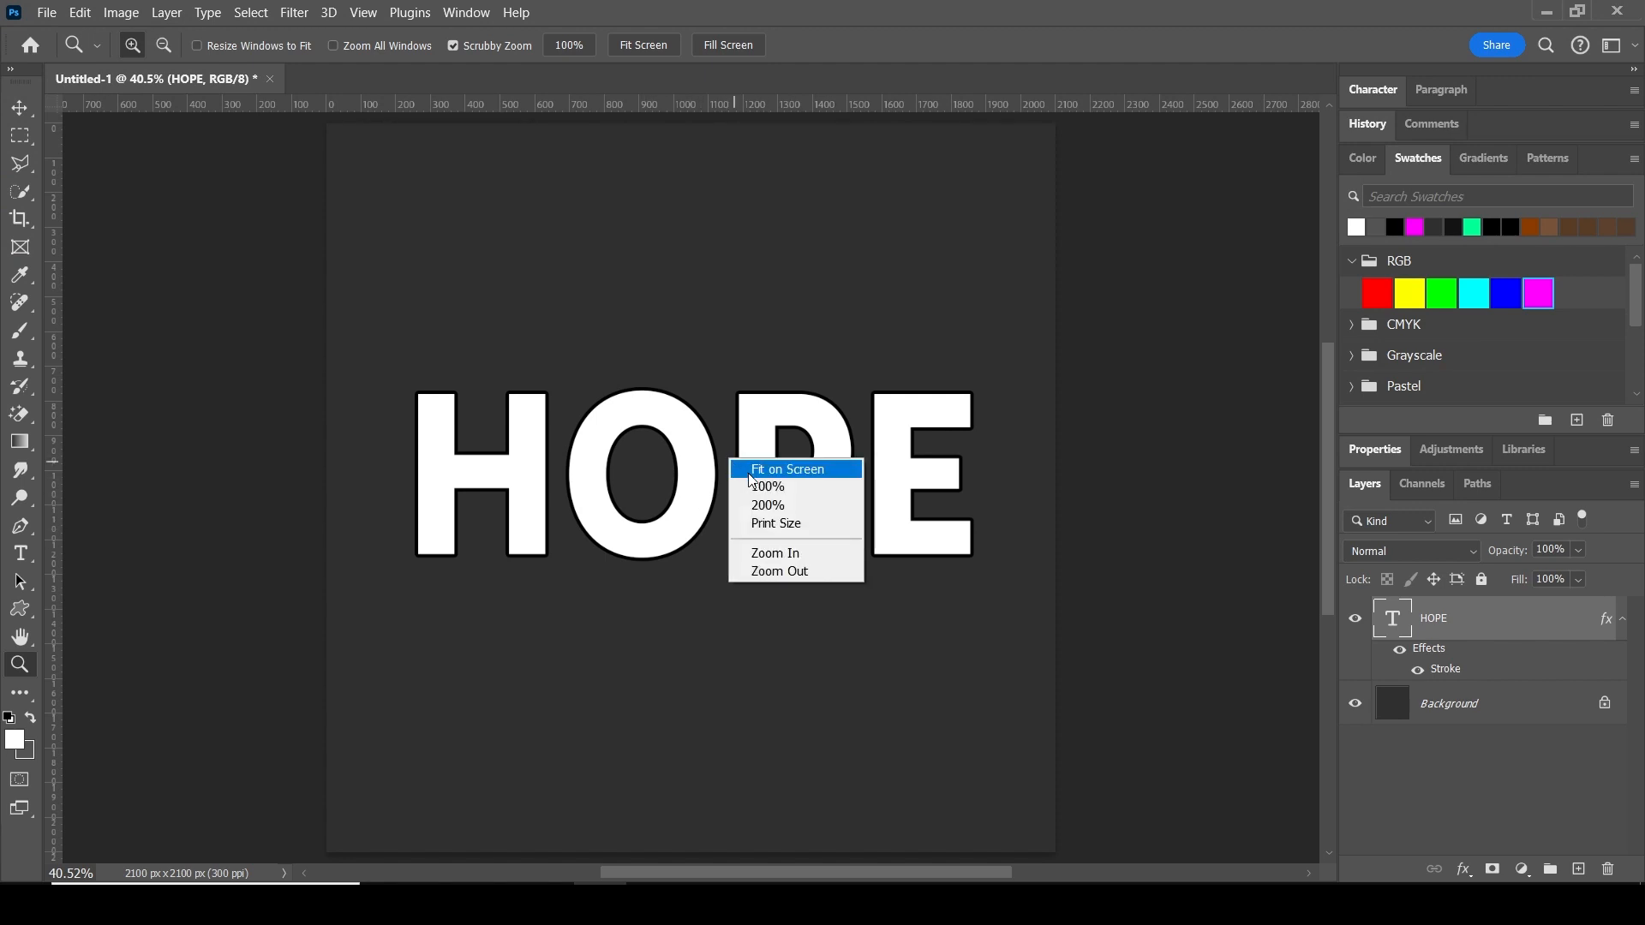
{"action": "left_click", "coordinate": [749, 474]}
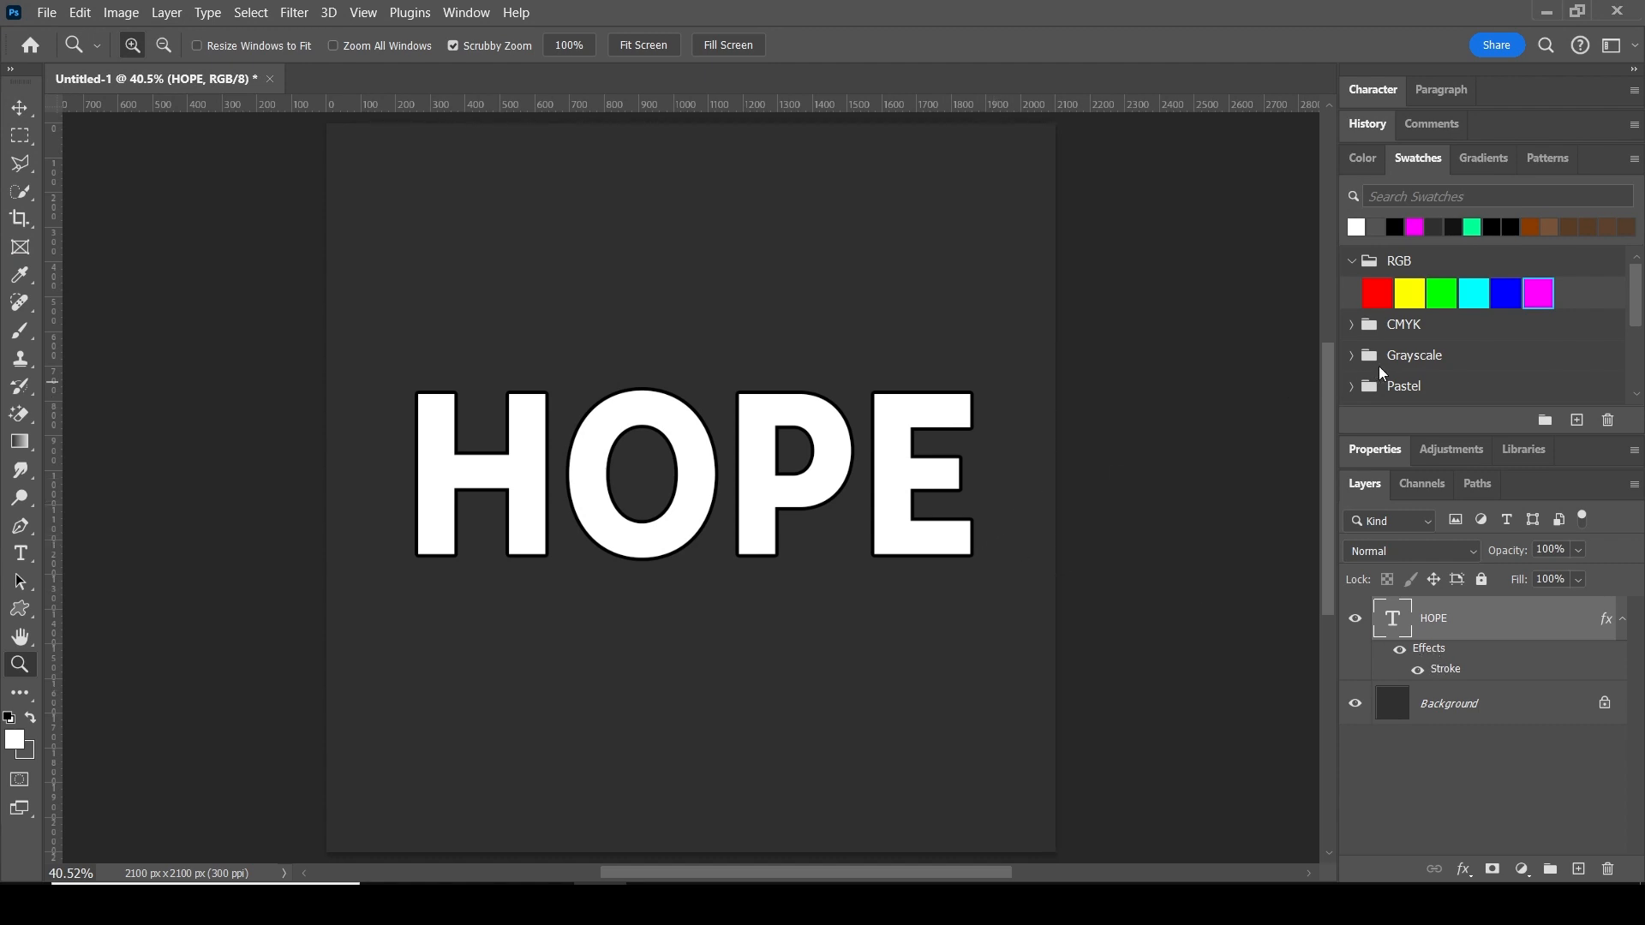
{"action": "left_click", "coordinate": [1539, 294]}
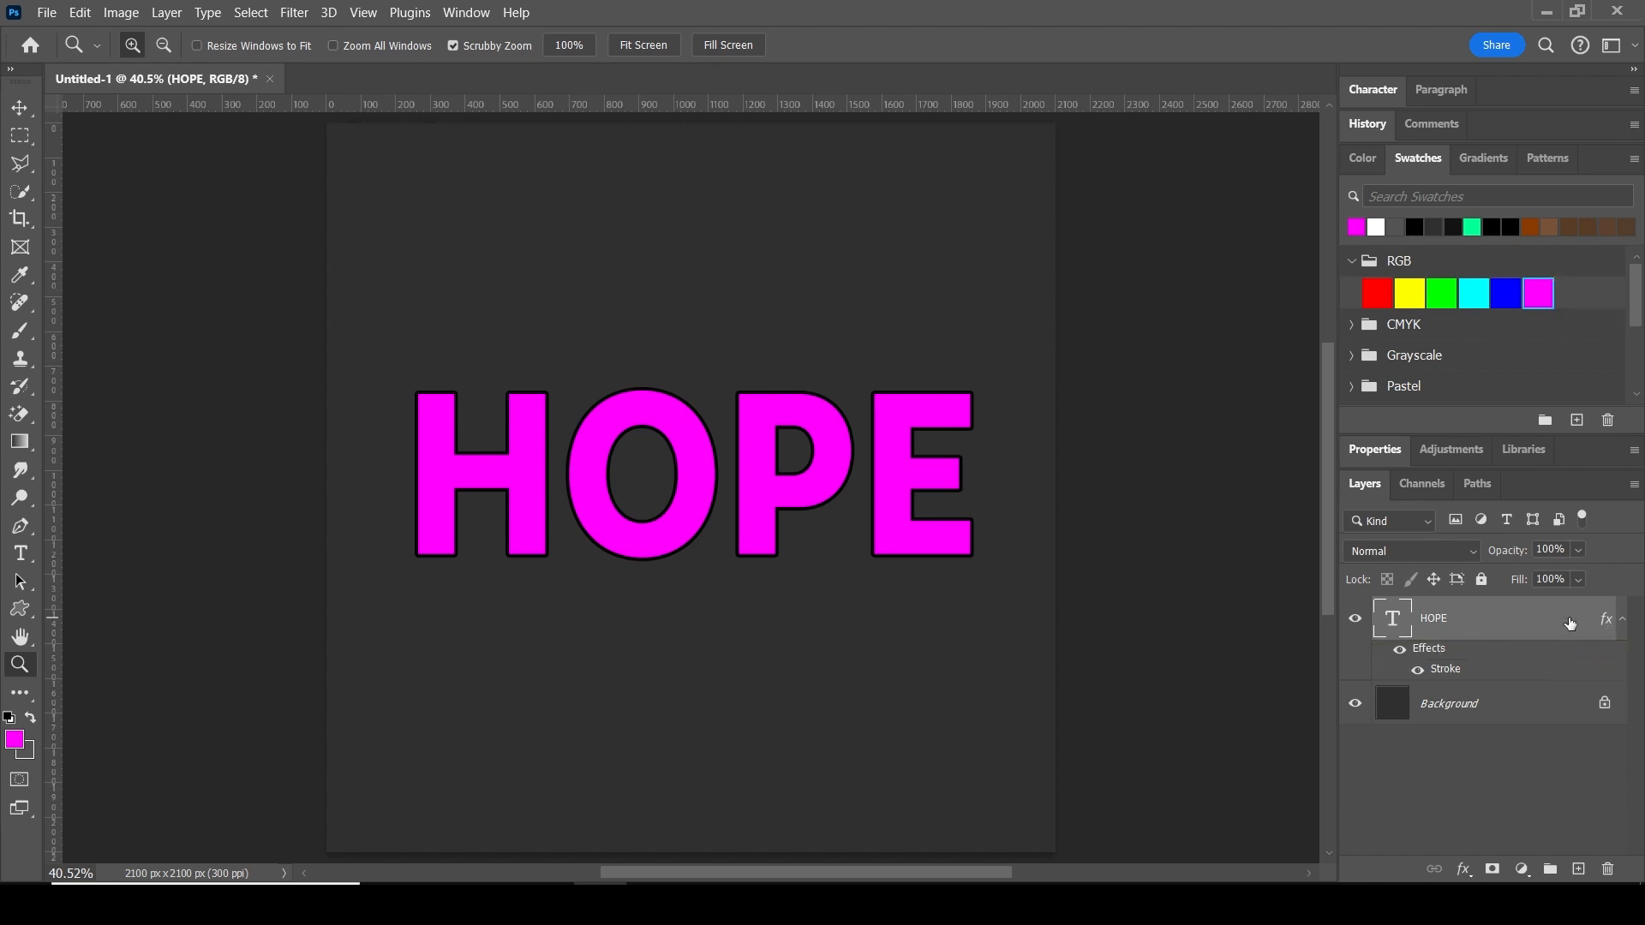
Step: Duplicate the magenta HOPE text layer with its stroke effect
{"action": "key", "text": "ctrl+j"}
{"action": "left_click", "coordinate": [1578, 869]}
{"action": "key", "text": "ctrl+z"}
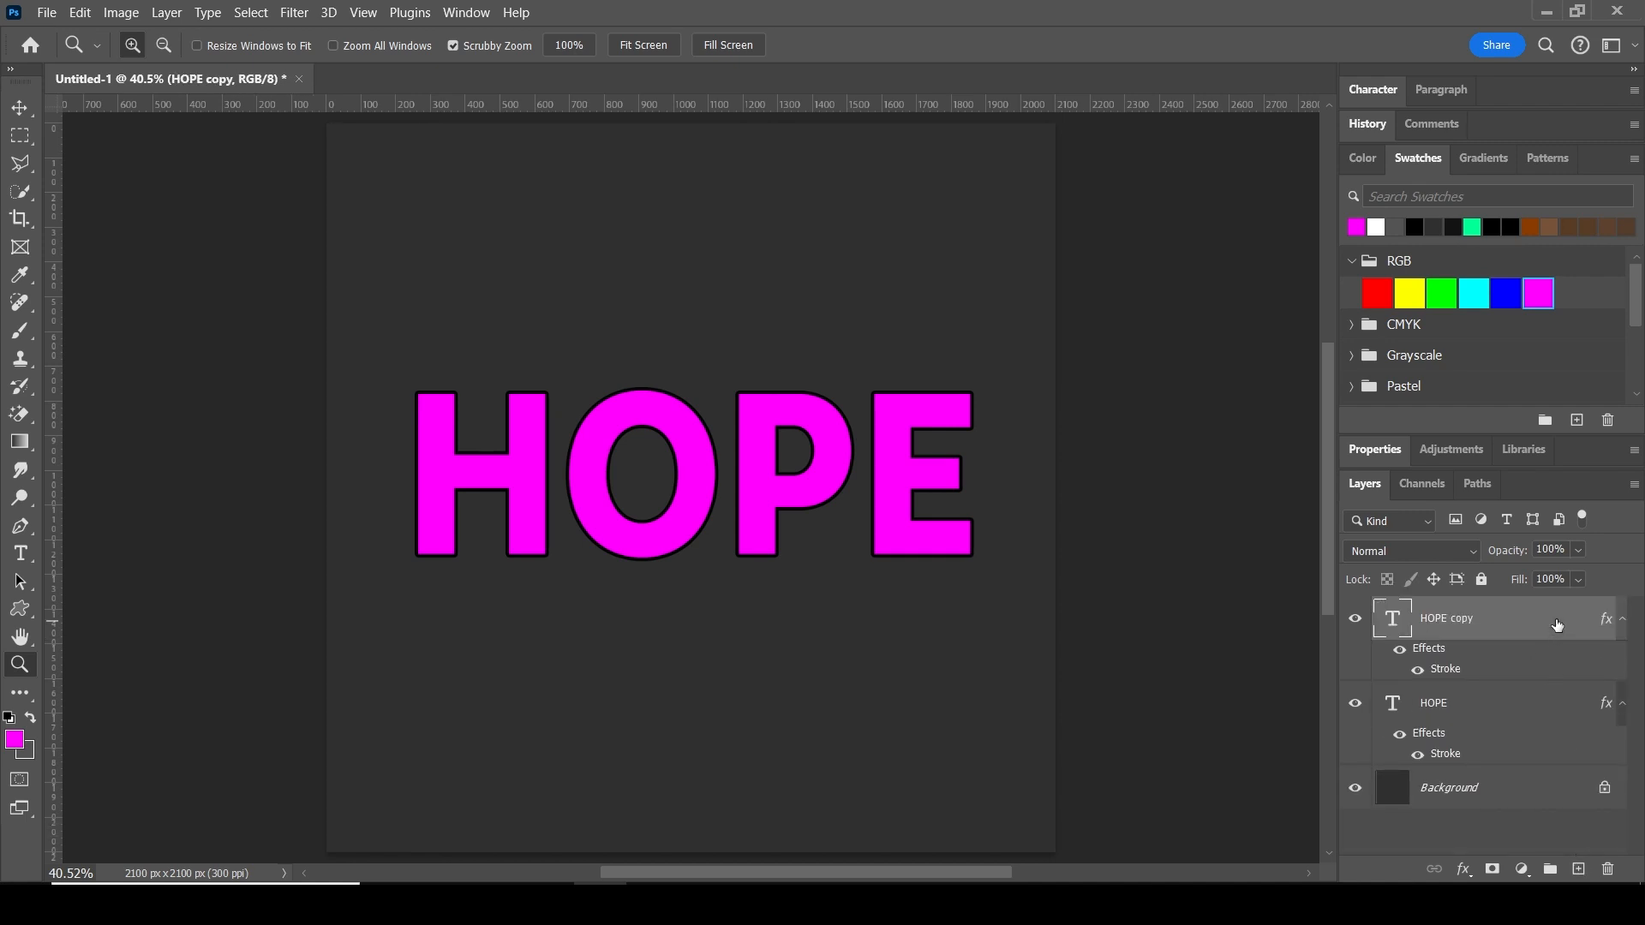
Step: Recolour the lower HOPE text with the green RGB swatch and shift the magenta copy slightly up and to the left
{"action": "left_click", "coordinate": [1493, 705]}
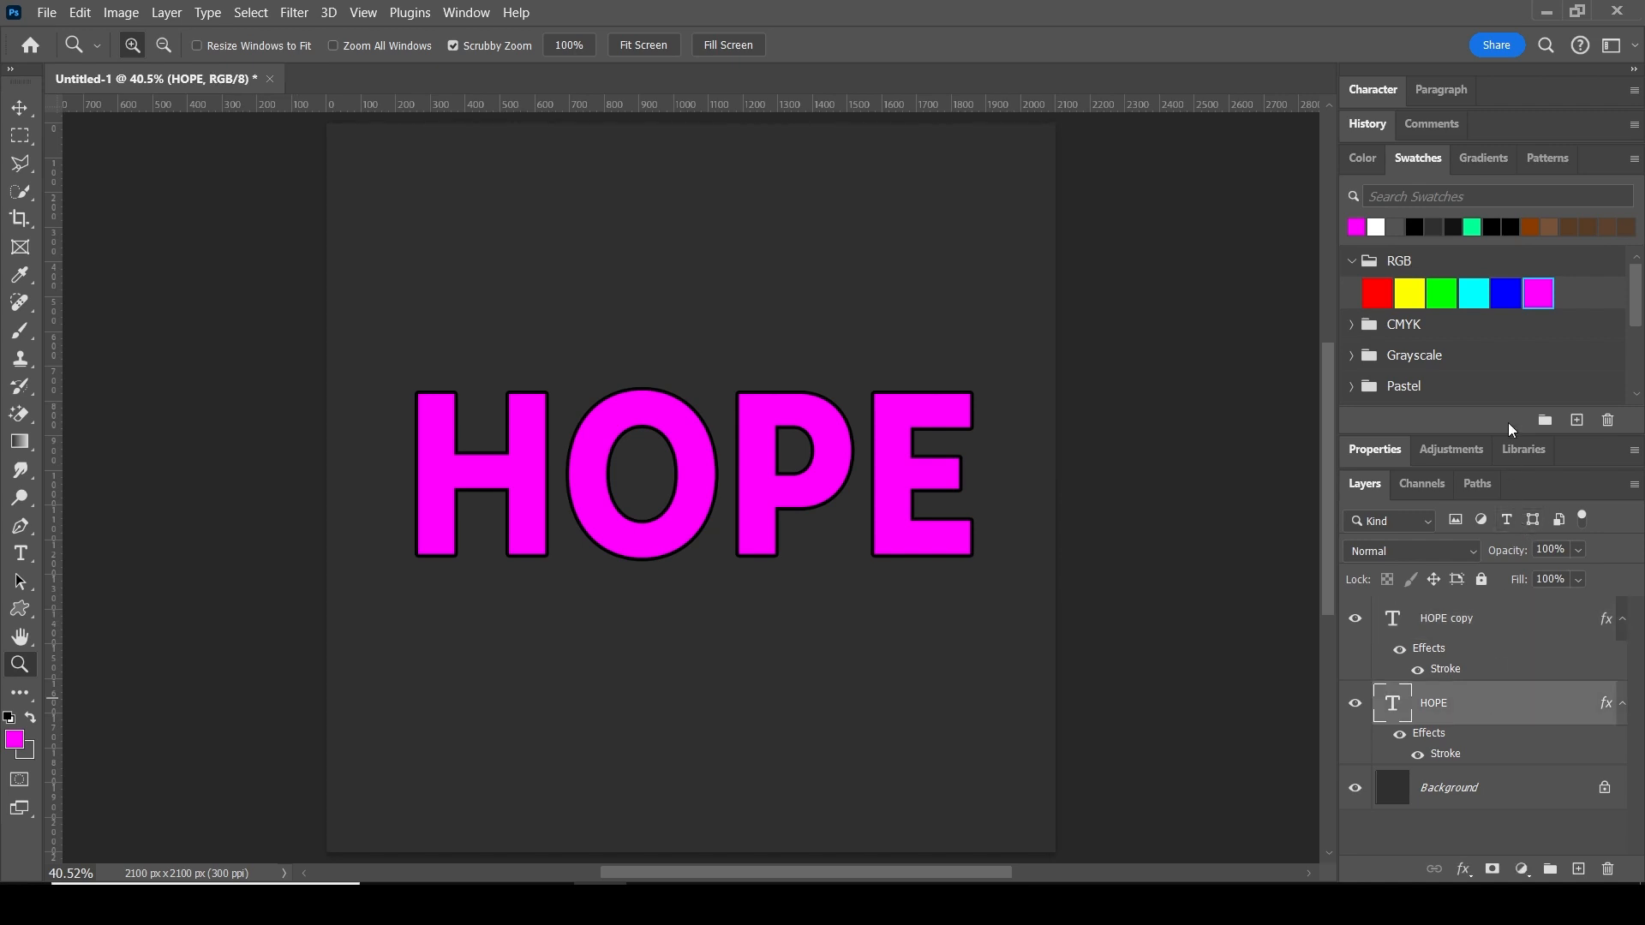
{"action": "left_click", "coordinate": [1452, 293]}
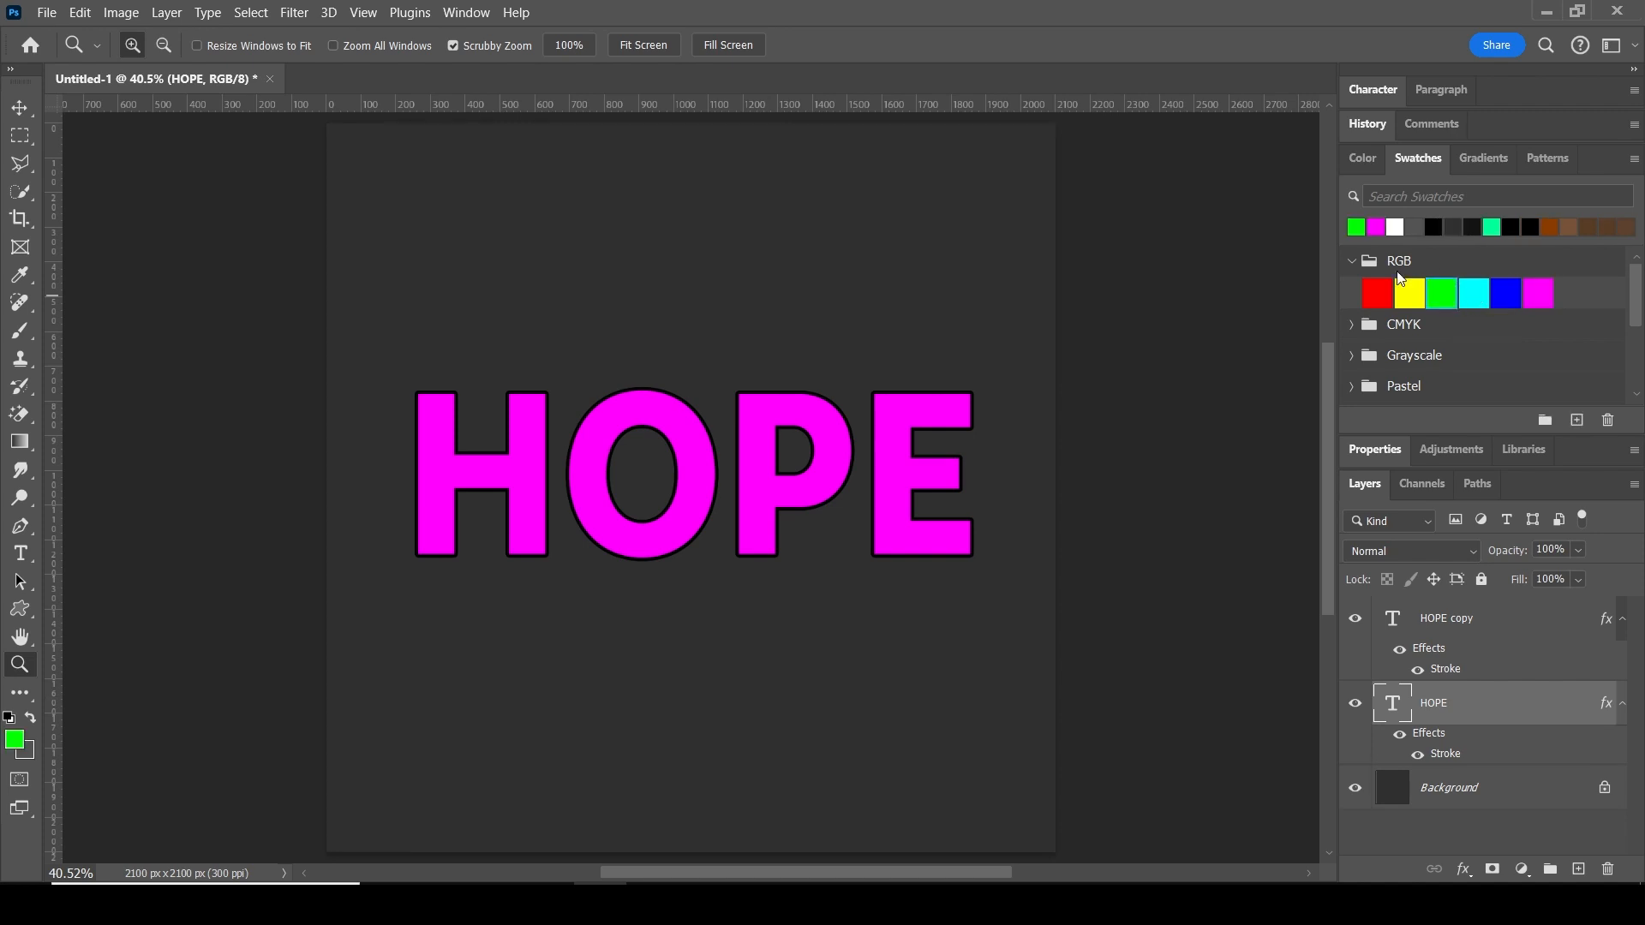
{"action": "left_click", "coordinate": [19, 108]}
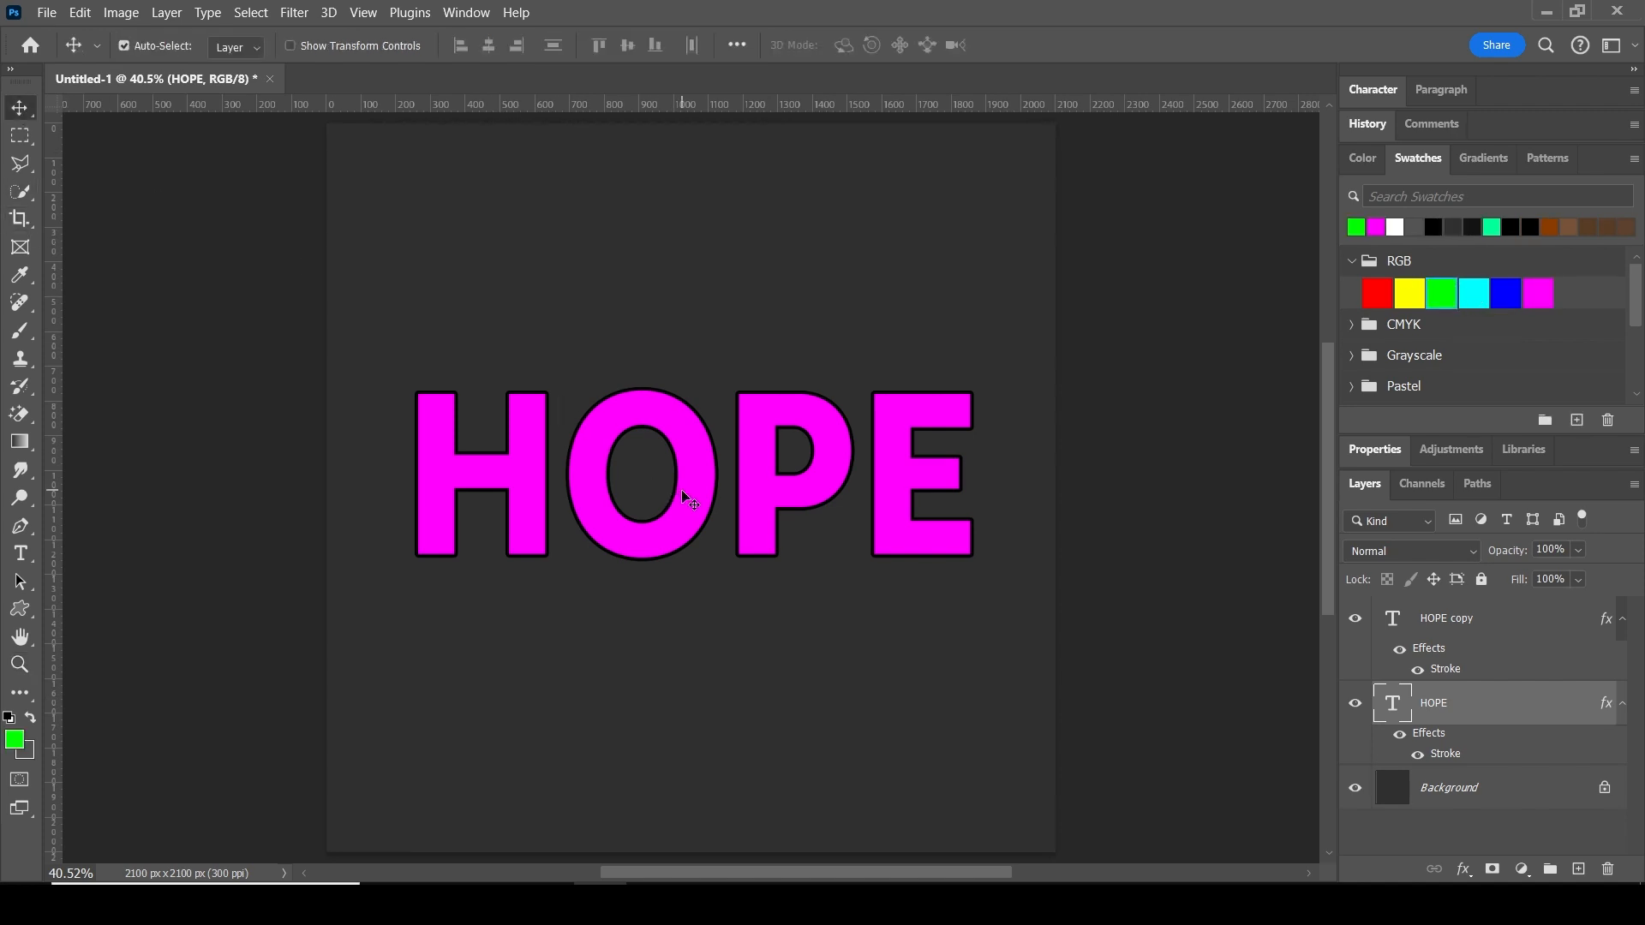
{"action": "key", "text": "z"}
{"action": "mouse_move", "coordinate": [671, 475]}
{"action": "left_mouse_down"}
{"action": "mouse_move", "coordinate": [703, 511]}
{"action": "mouse_move", "coordinate": [689, 490]}
{"action": "left_mouse_up"}
{"action": "key", "text": "v"}
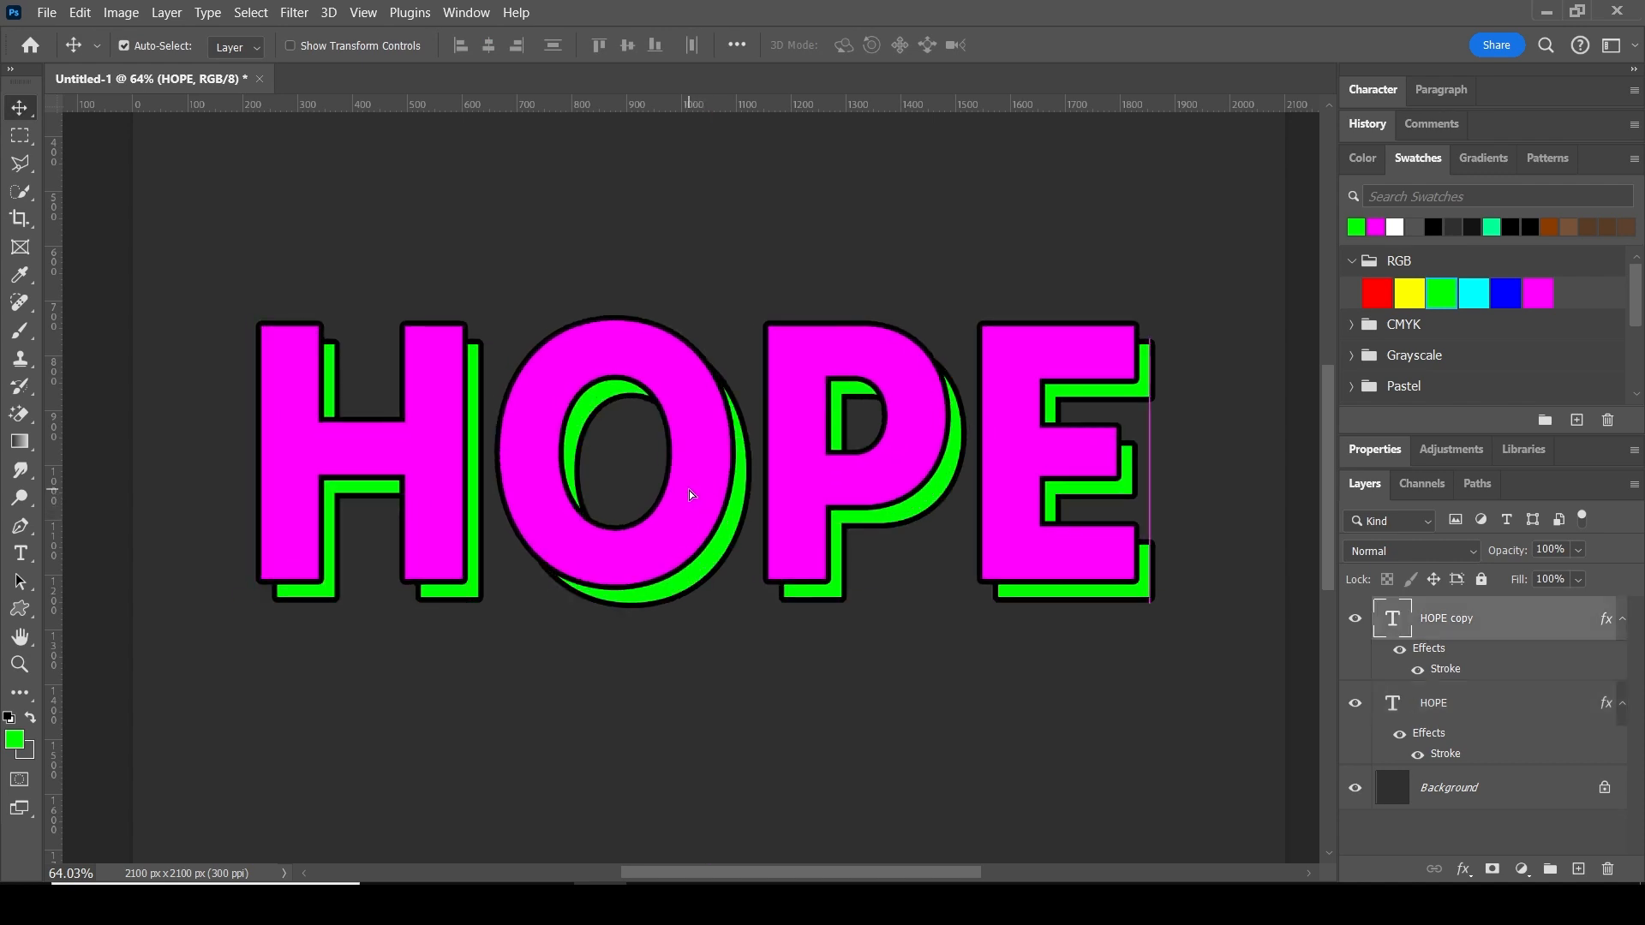
Step: Select the triangular gap between the magenta and green upper-right corners of the H's right stem with the Polygonal Lasso
{"action": "key", "text": "z"}
{"action": "right_click", "coordinate": [737, 501]}
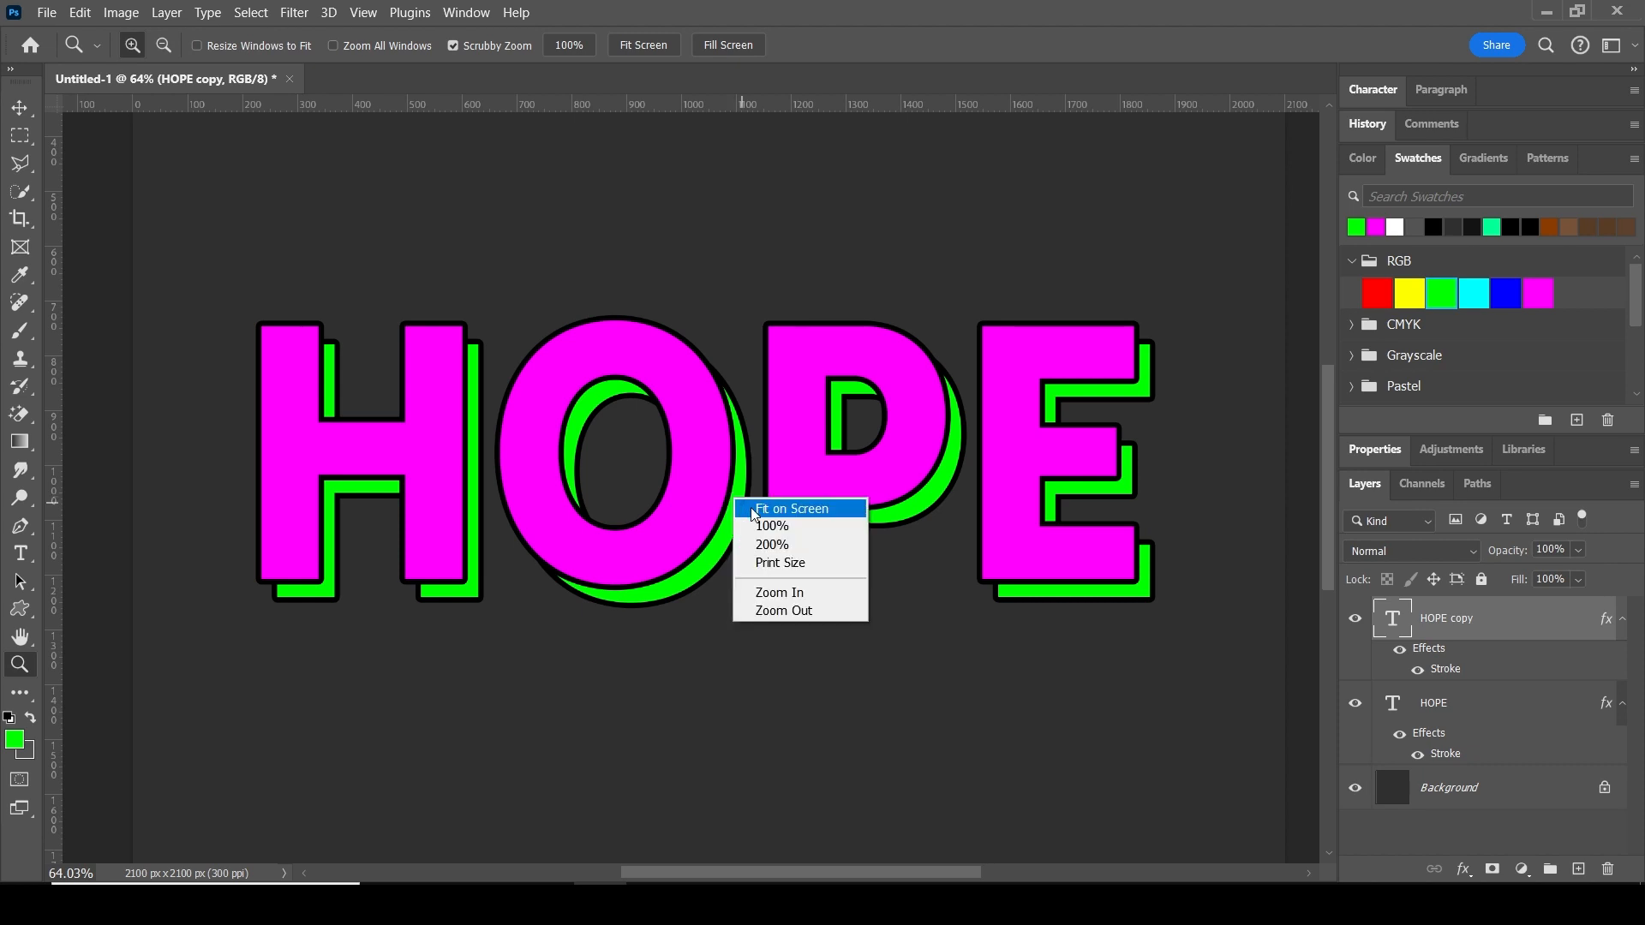
{"action": "left_click", "coordinate": [753, 511]}
{"action": "left_click_drag", "start_coordinate": [544, 405], "coordinate": [738, 510]}
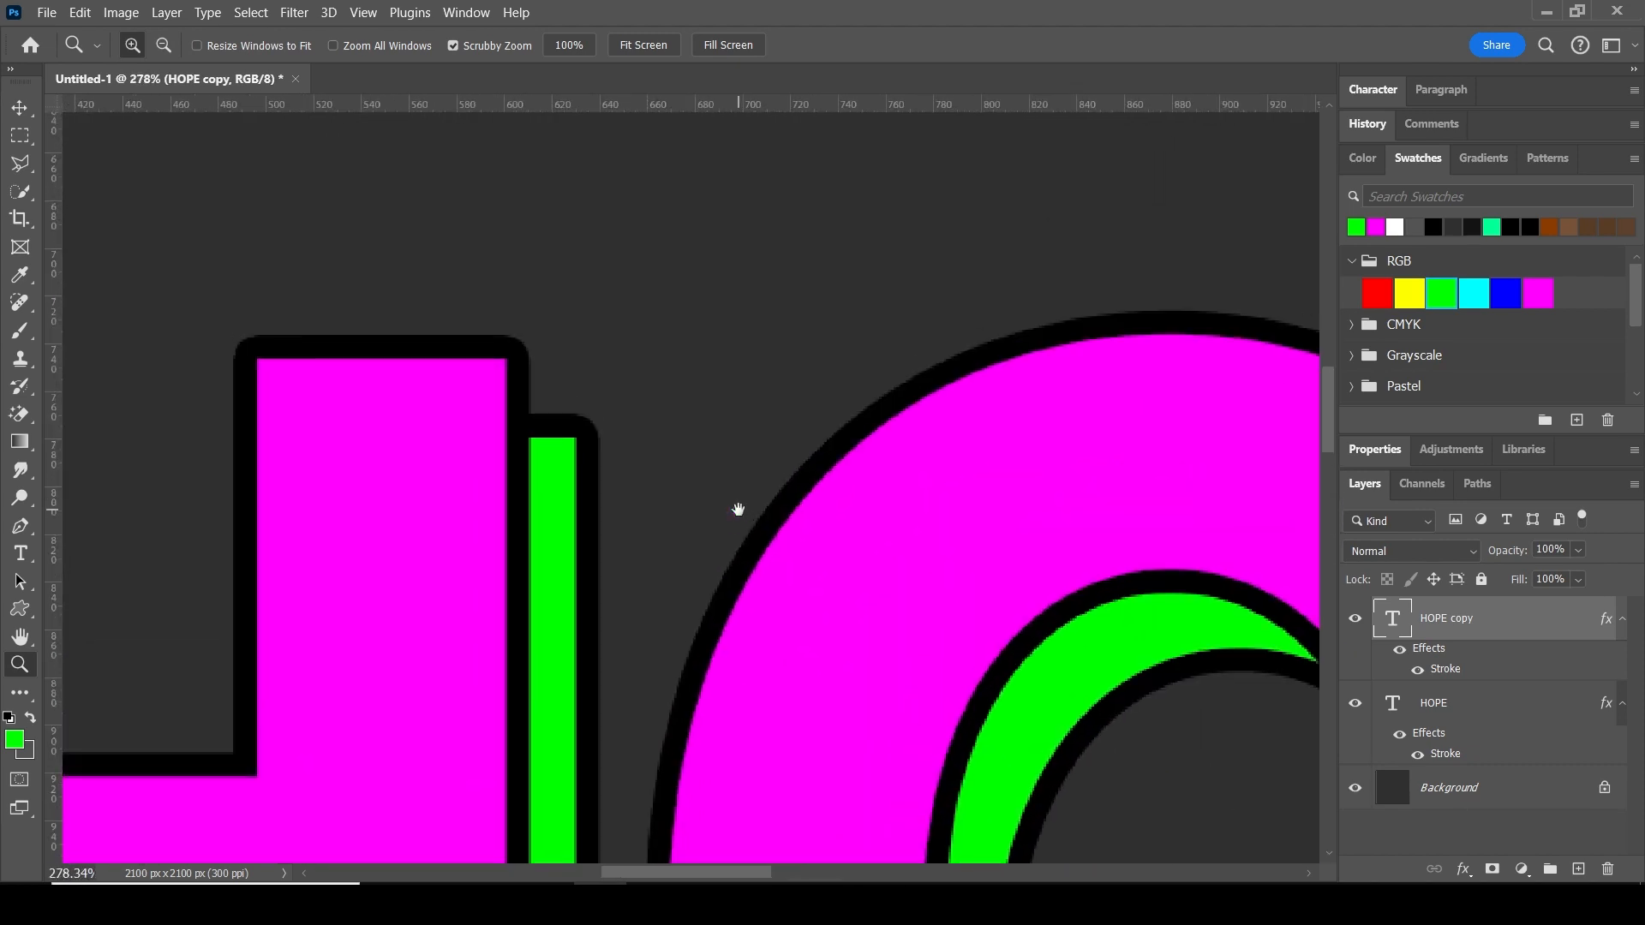
{"action": "left_click", "coordinate": [22, 164]}
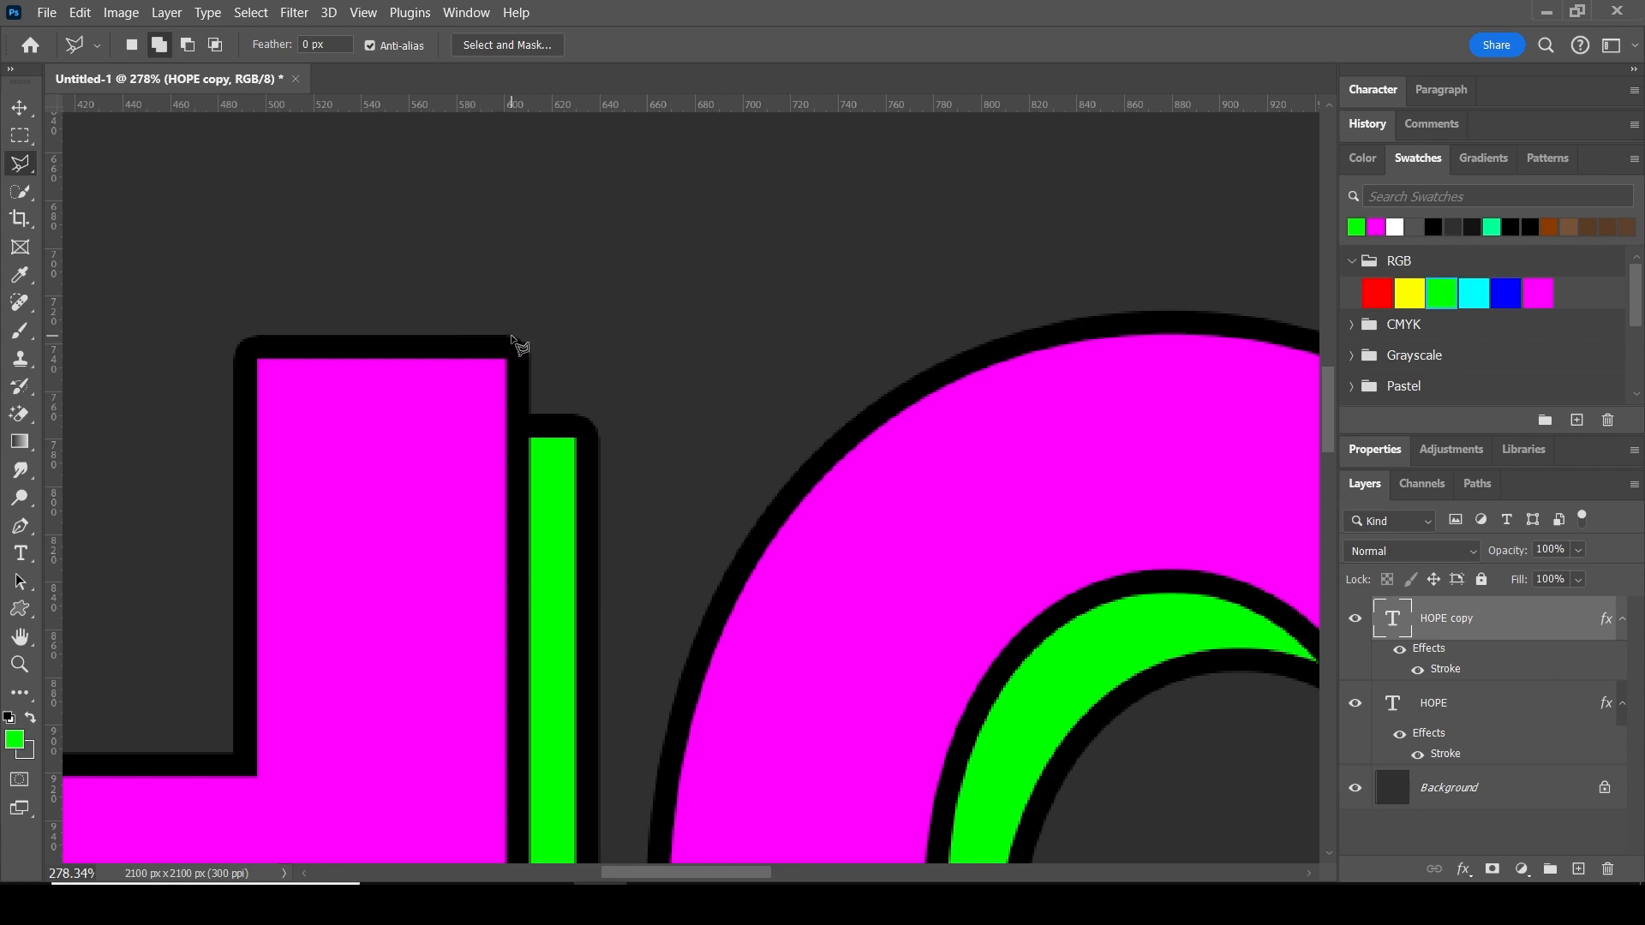
{"action": "left_click", "coordinate": [599, 430]}
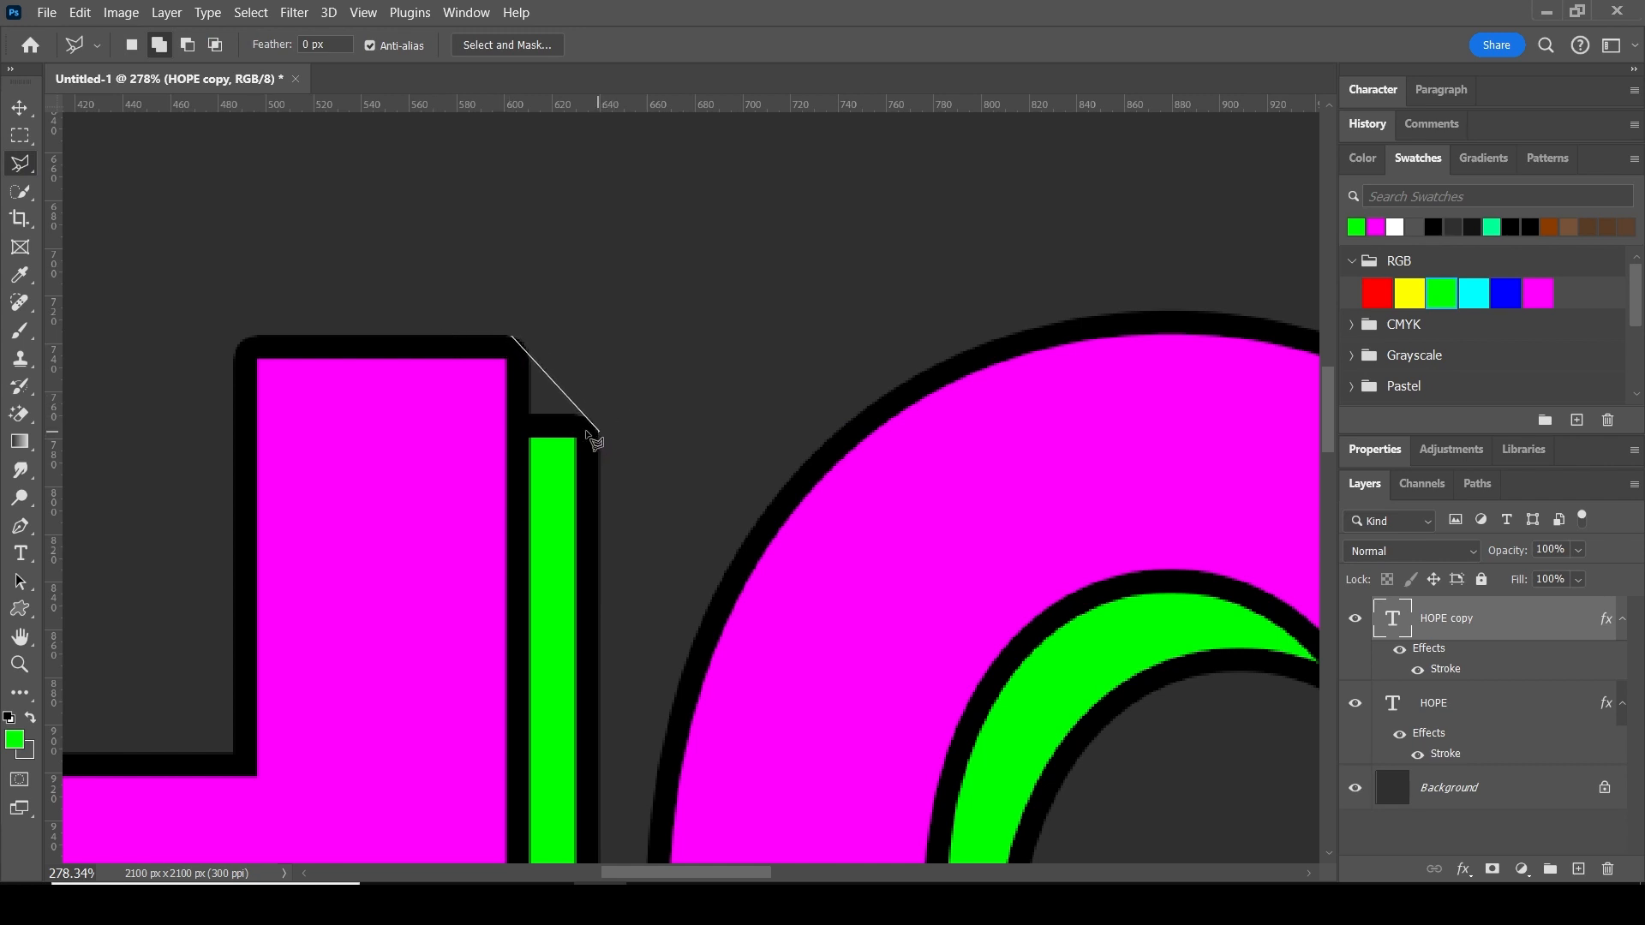
{"action": "left_click", "coordinate": [513, 432]}
{"action": "left_click", "coordinate": [513, 337]}
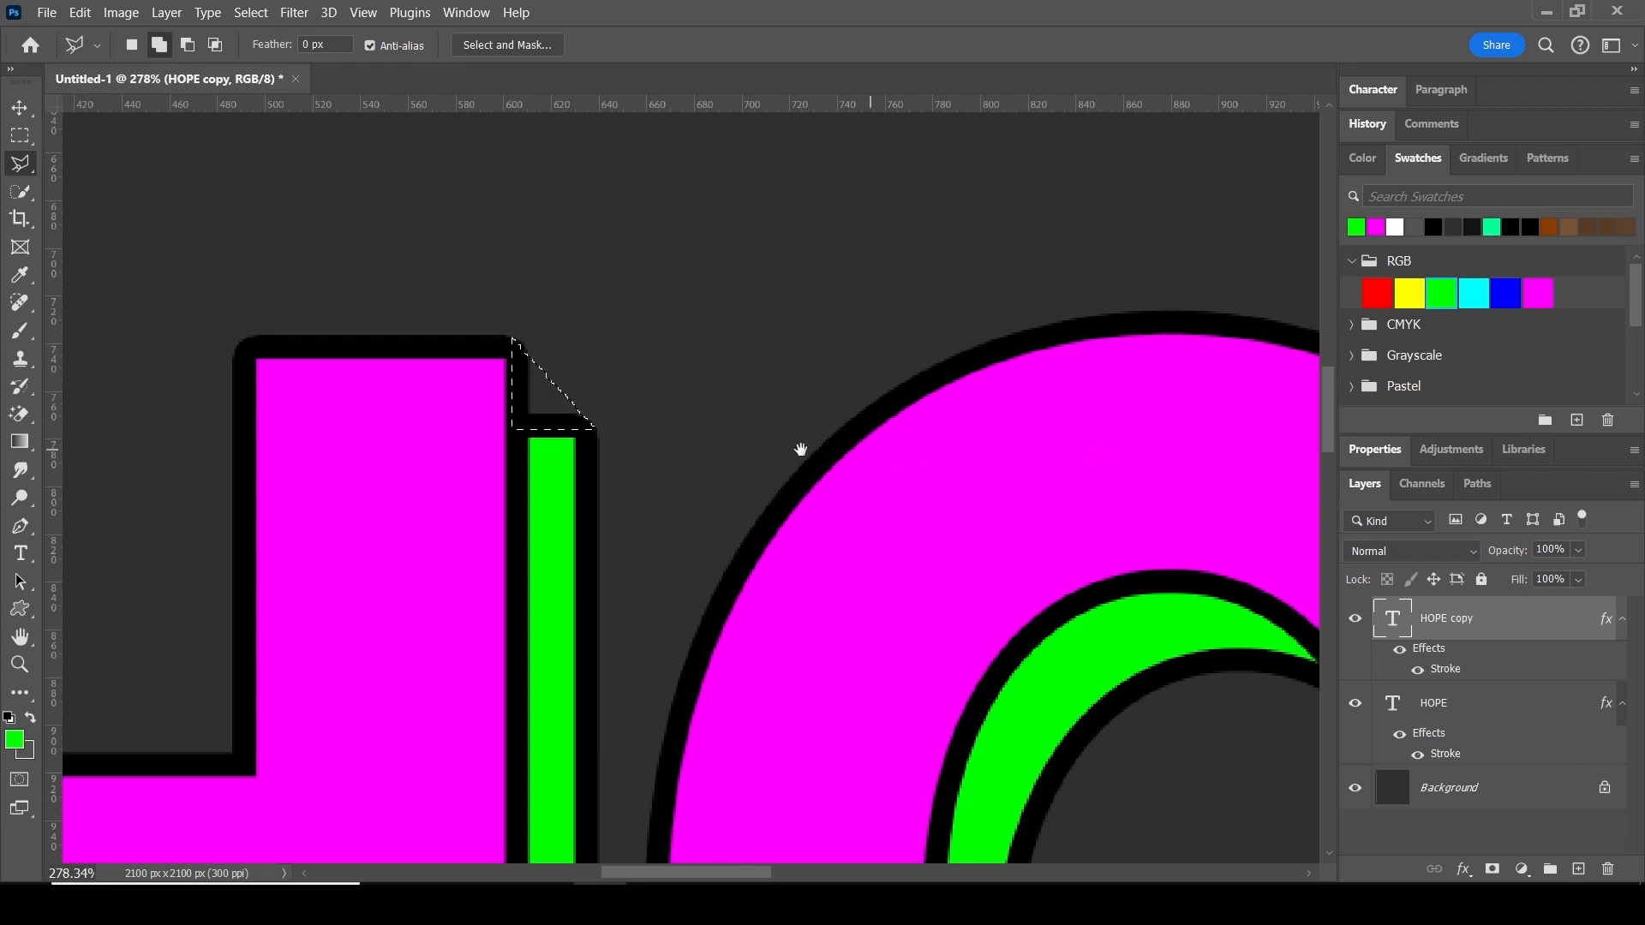
Step: Add the triangular gap between the magenta and green upper-right corners of the E to the selection
{"action": "scroll", "coordinate": [800, 448], "scroll_direction": "right", "scroll_amount": 10}
{"action": "scroll", "coordinate": [1030, 480], "scroll_direction": "right", "scroll_amount": 14}
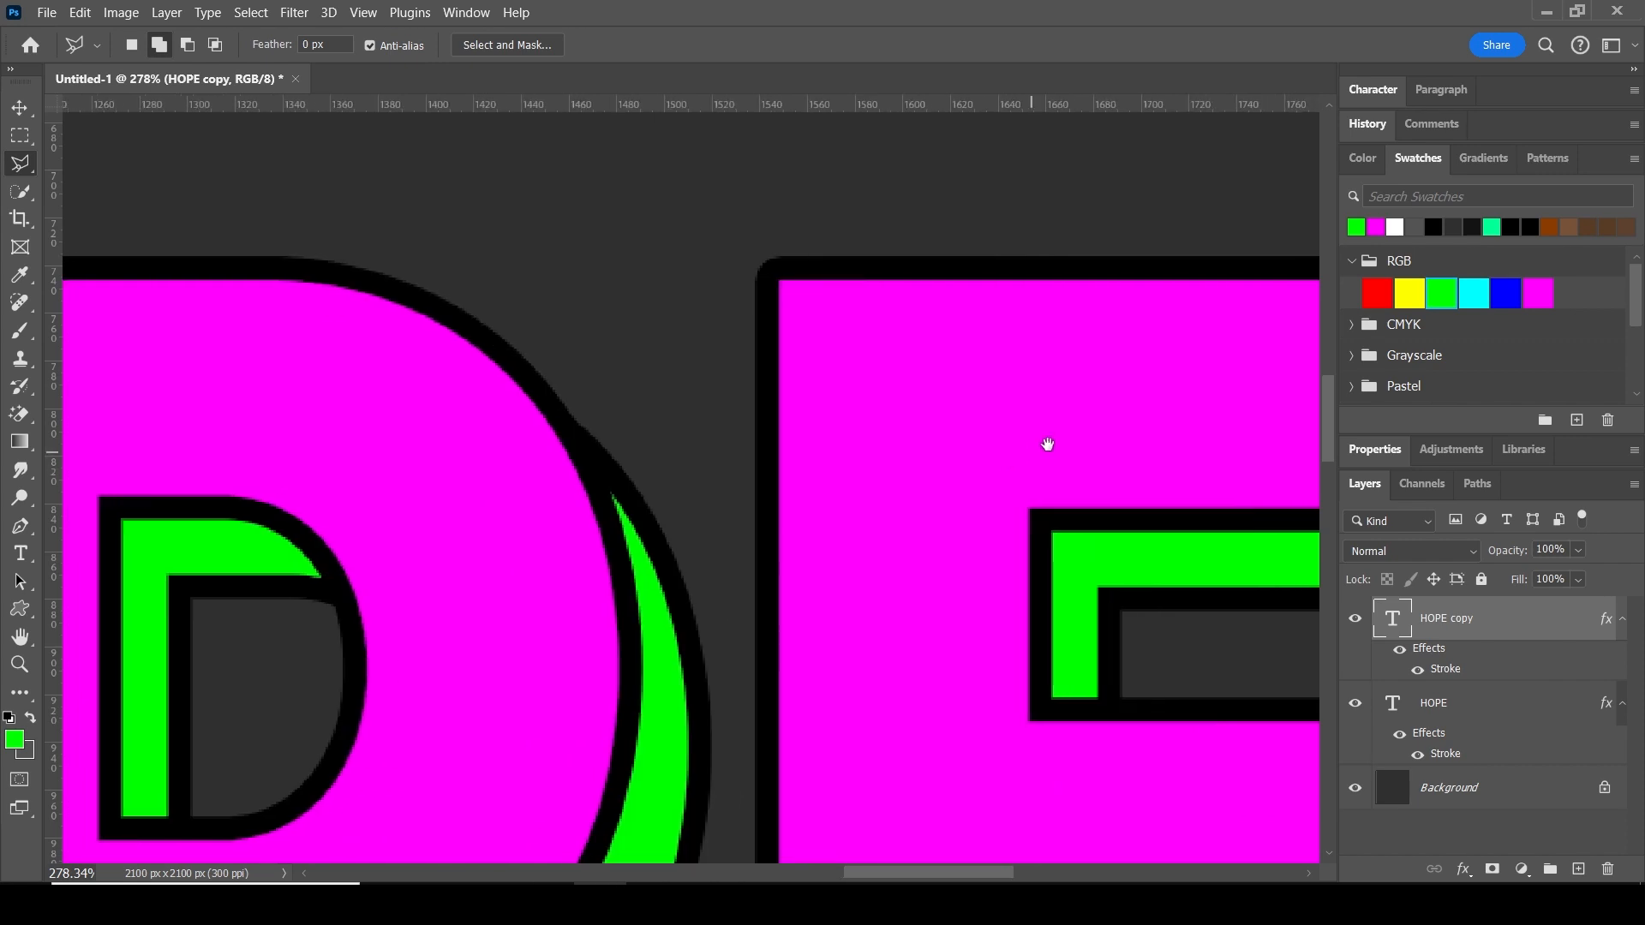
{"action": "scroll", "coordinate": [882, 453], "scroll_direction": "right", "scroll_amount": 1}
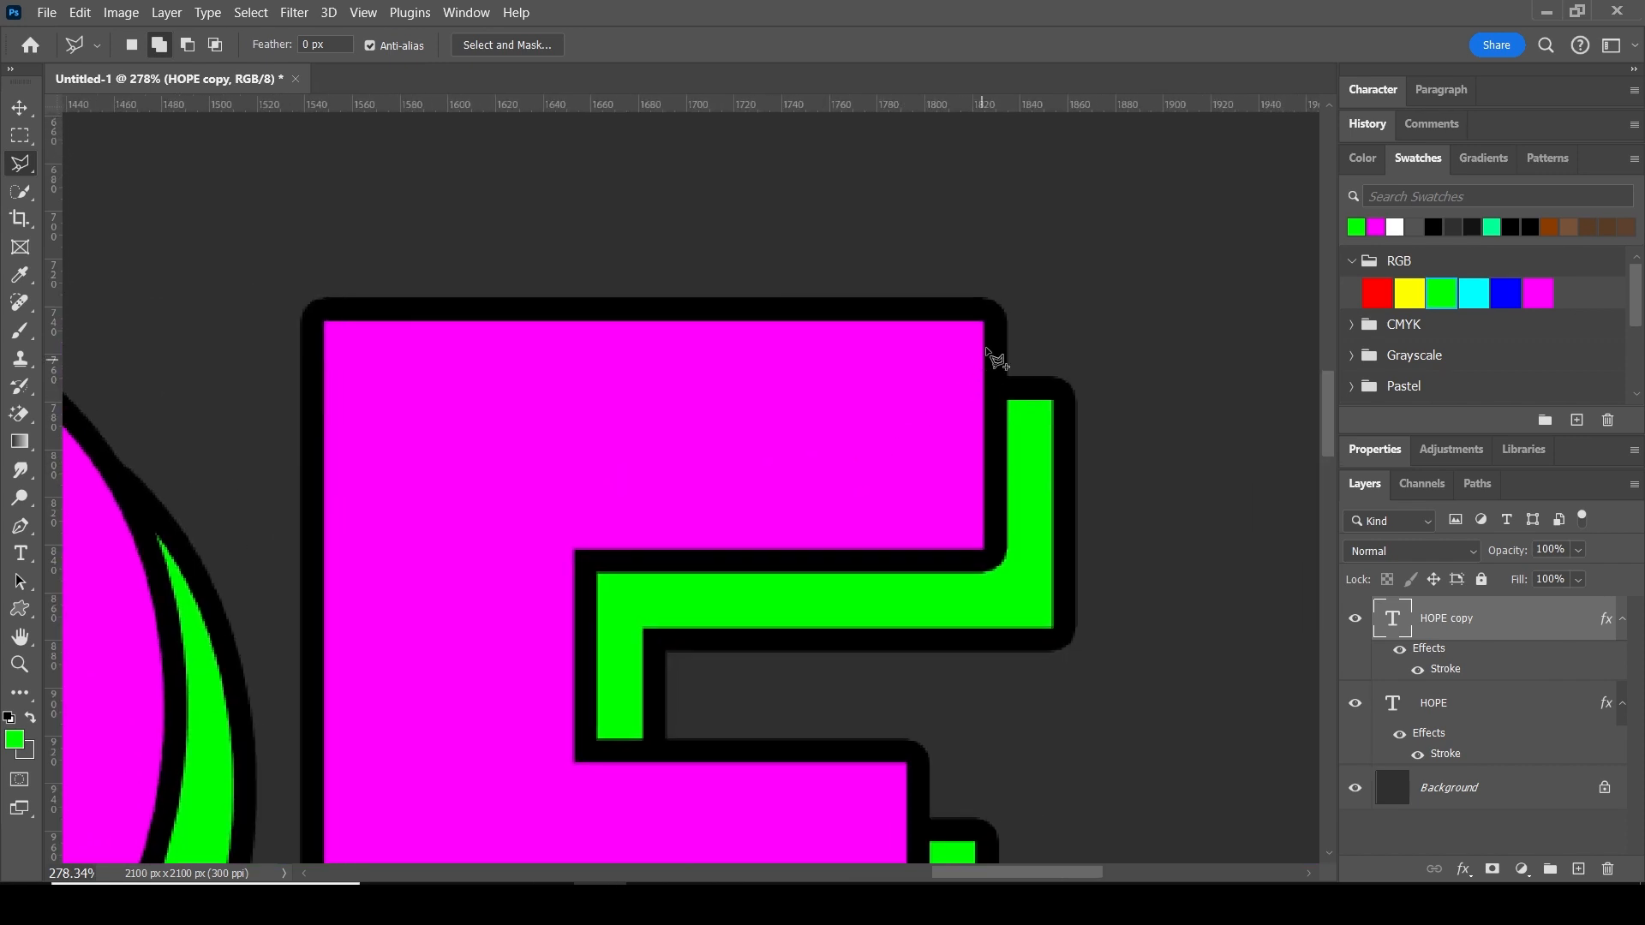
{"action": "left_click", "coordinate": [985, 298]}
{"action": "left_click", "coordinate": [1075, 389]}
{"action": "left_click", "coordinate": [993, 391]}
{"action": "left_click", "coordinate": [994, 309]}
Step: Add the triangular gap at the upper-right corner of the H's left stem to the selection
{"action": "key", "text": "z"}
{"action": "right_click", "coordinate": [789, 437]}
{"action": "left_click", "coordinate": [813, 448]}
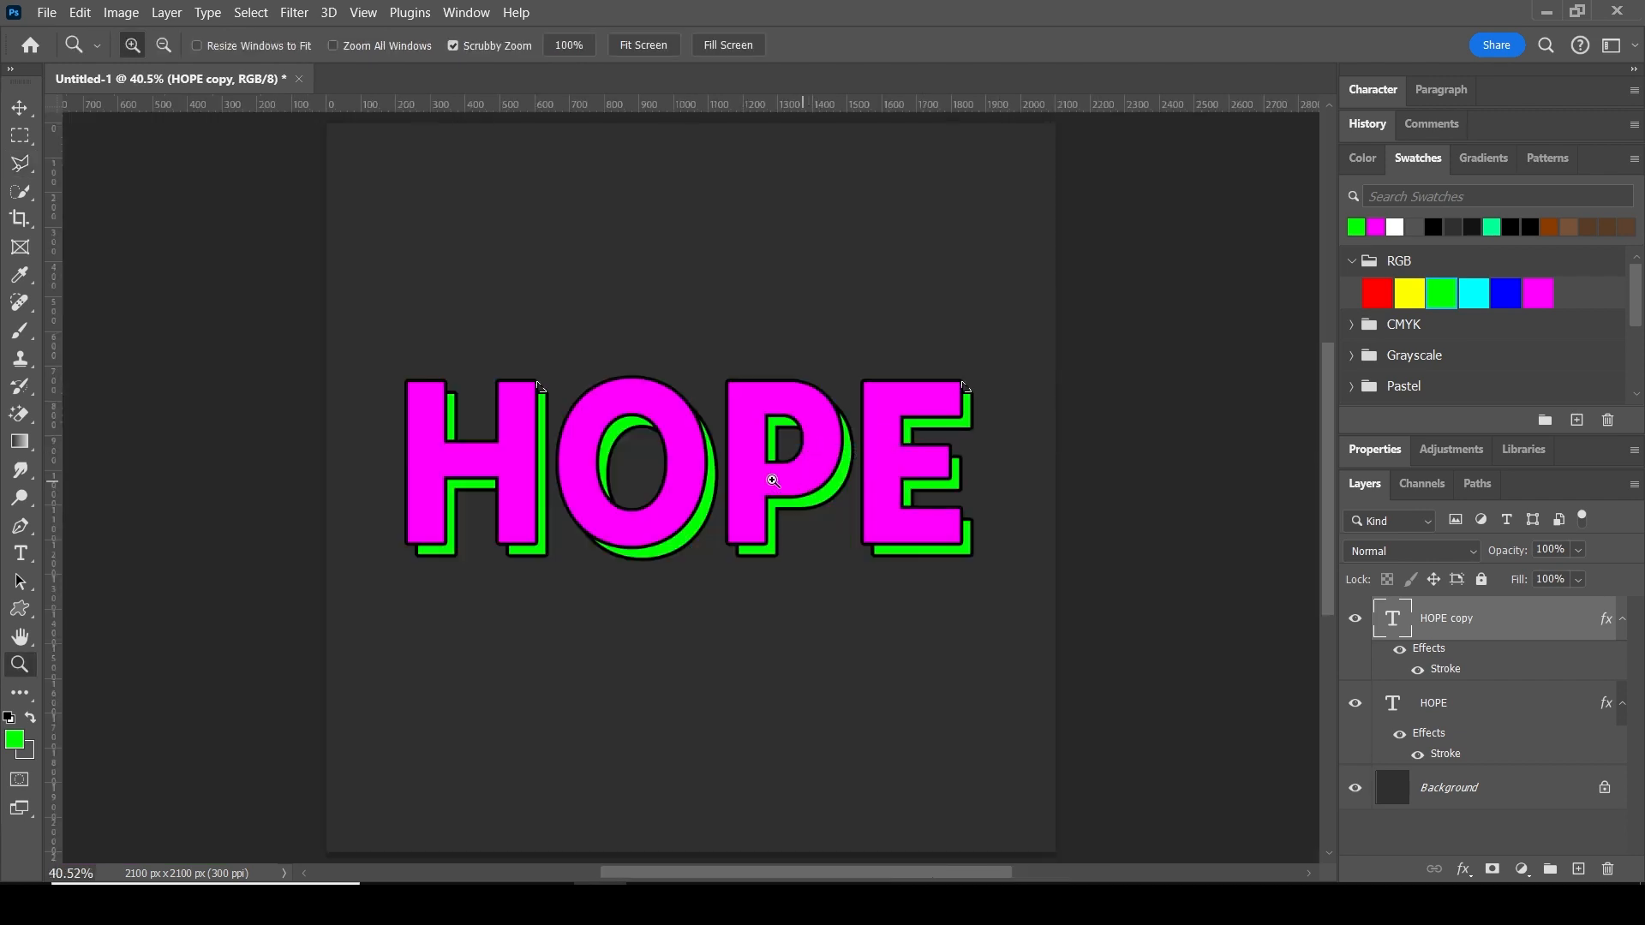
{"action": "left_click_drag", "start_coordinate": [449, 396], "coordinate": [591, 482]}
{"action": "left_click", "coordinate": [19, 164]}
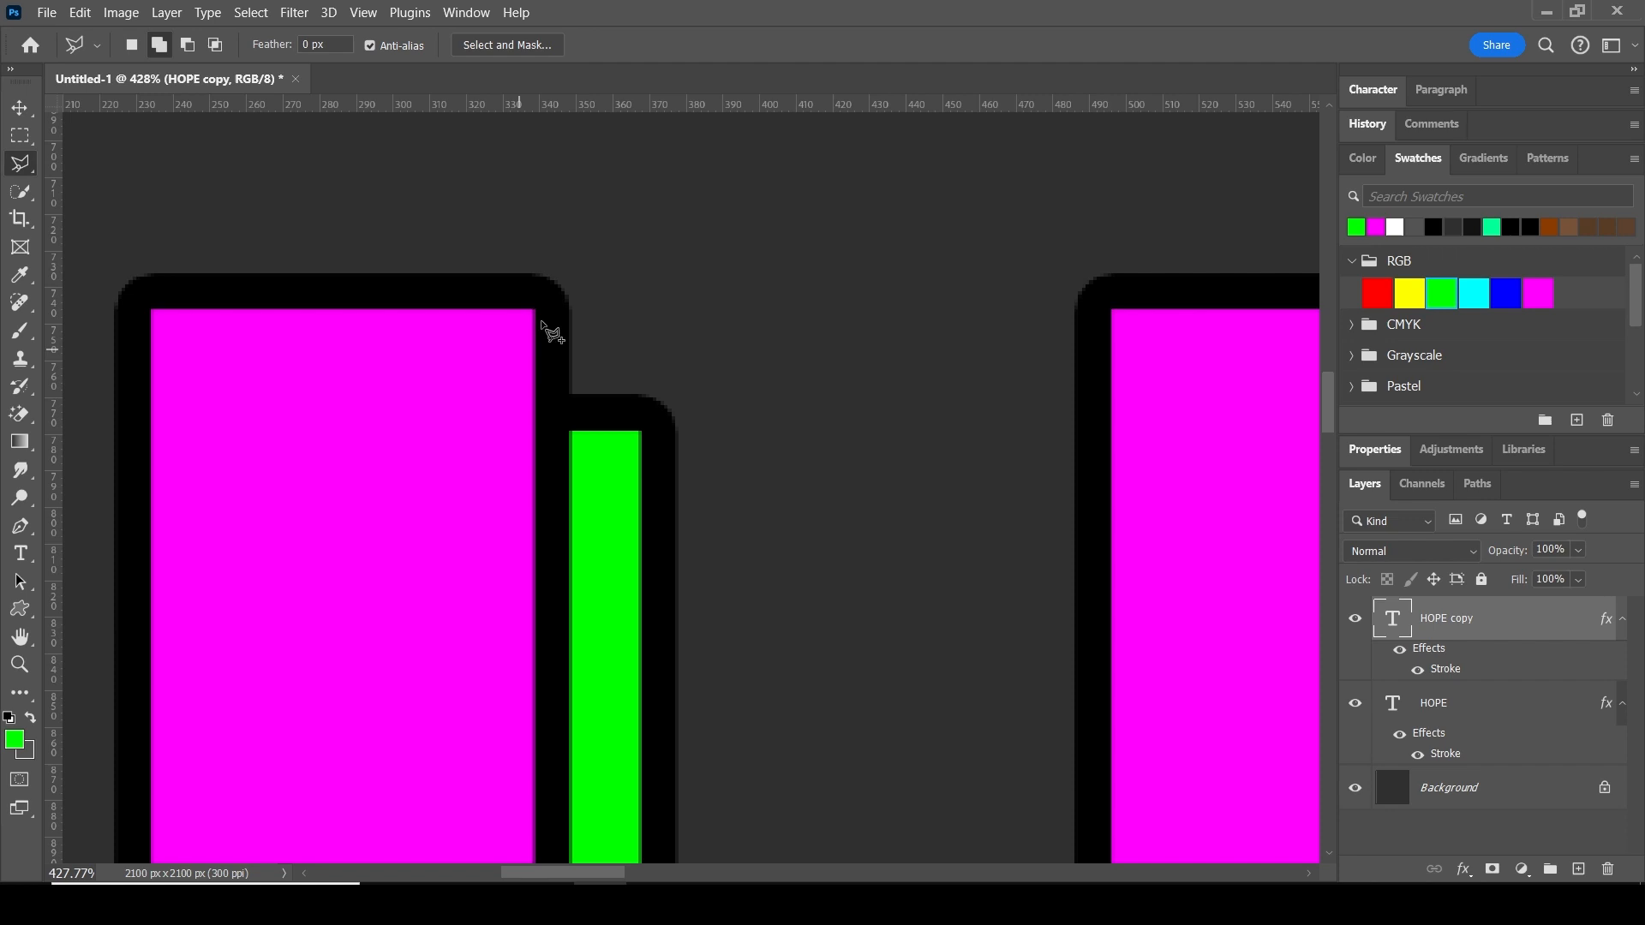
{"action": "left_click", "coordinate": [542, 277]}
{"action": "left_click", "coordinate": [673, 418]}
{"action": "left_click", "coordinate": [541, 419]}
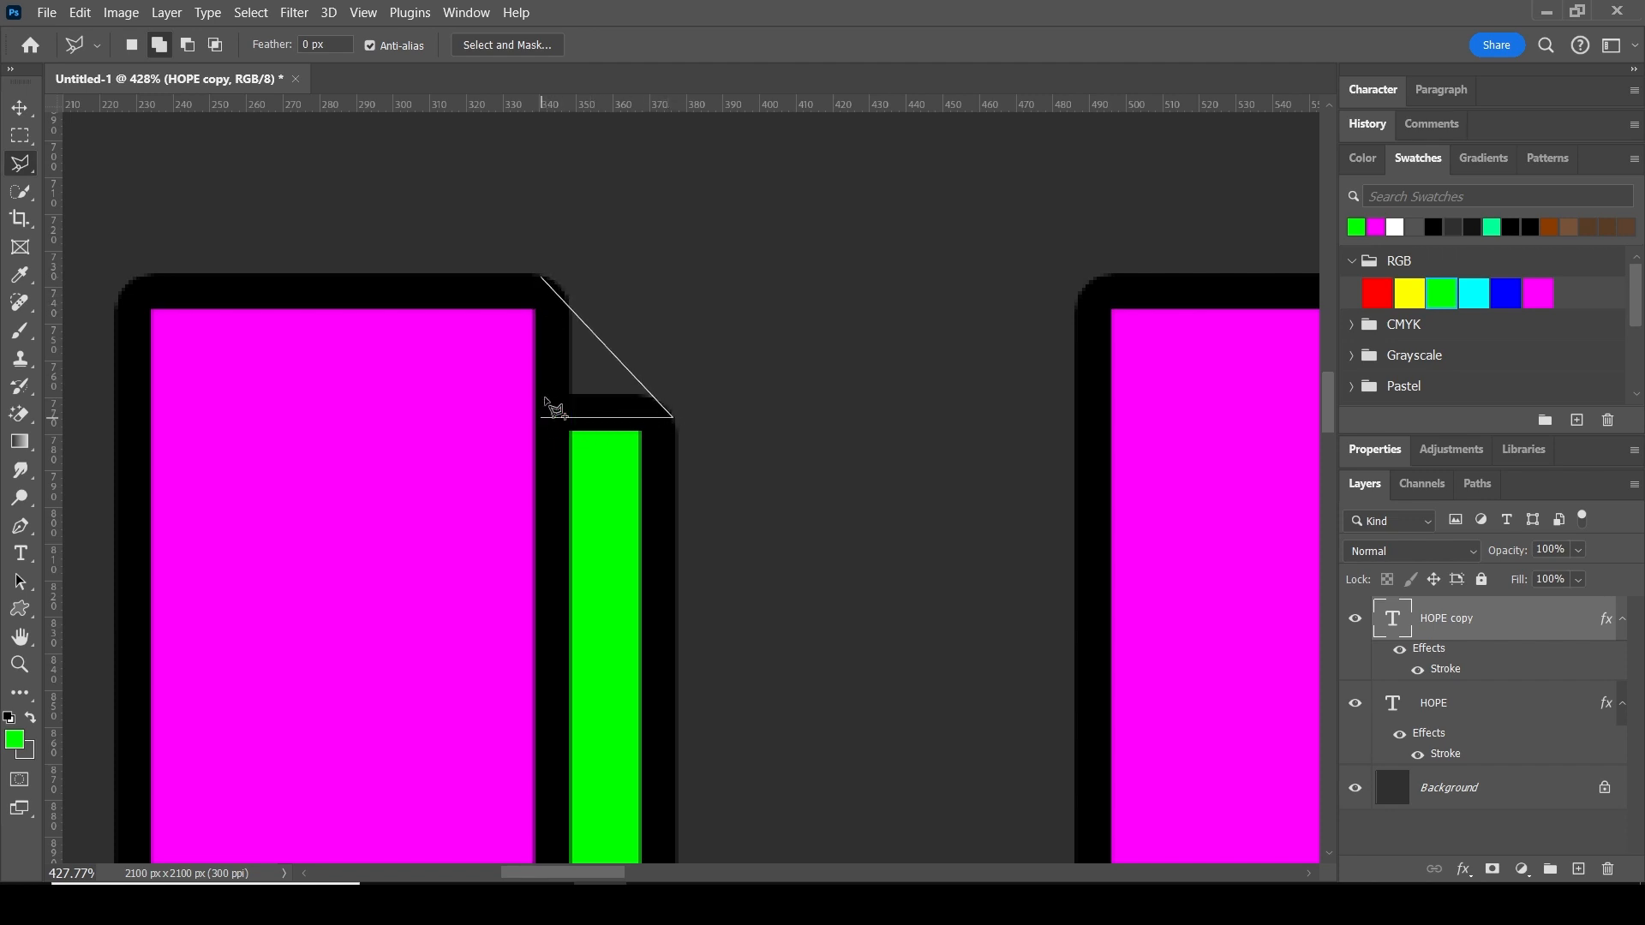
{"action": "left_click", "coordinate": [543, 285]}
Step: Fill the selected corner gaps with a Solid Color fill layer in black, 000000
{"action": "key", "text": "z"}
{"action": "right_click", "coordinate": [723, 409]}
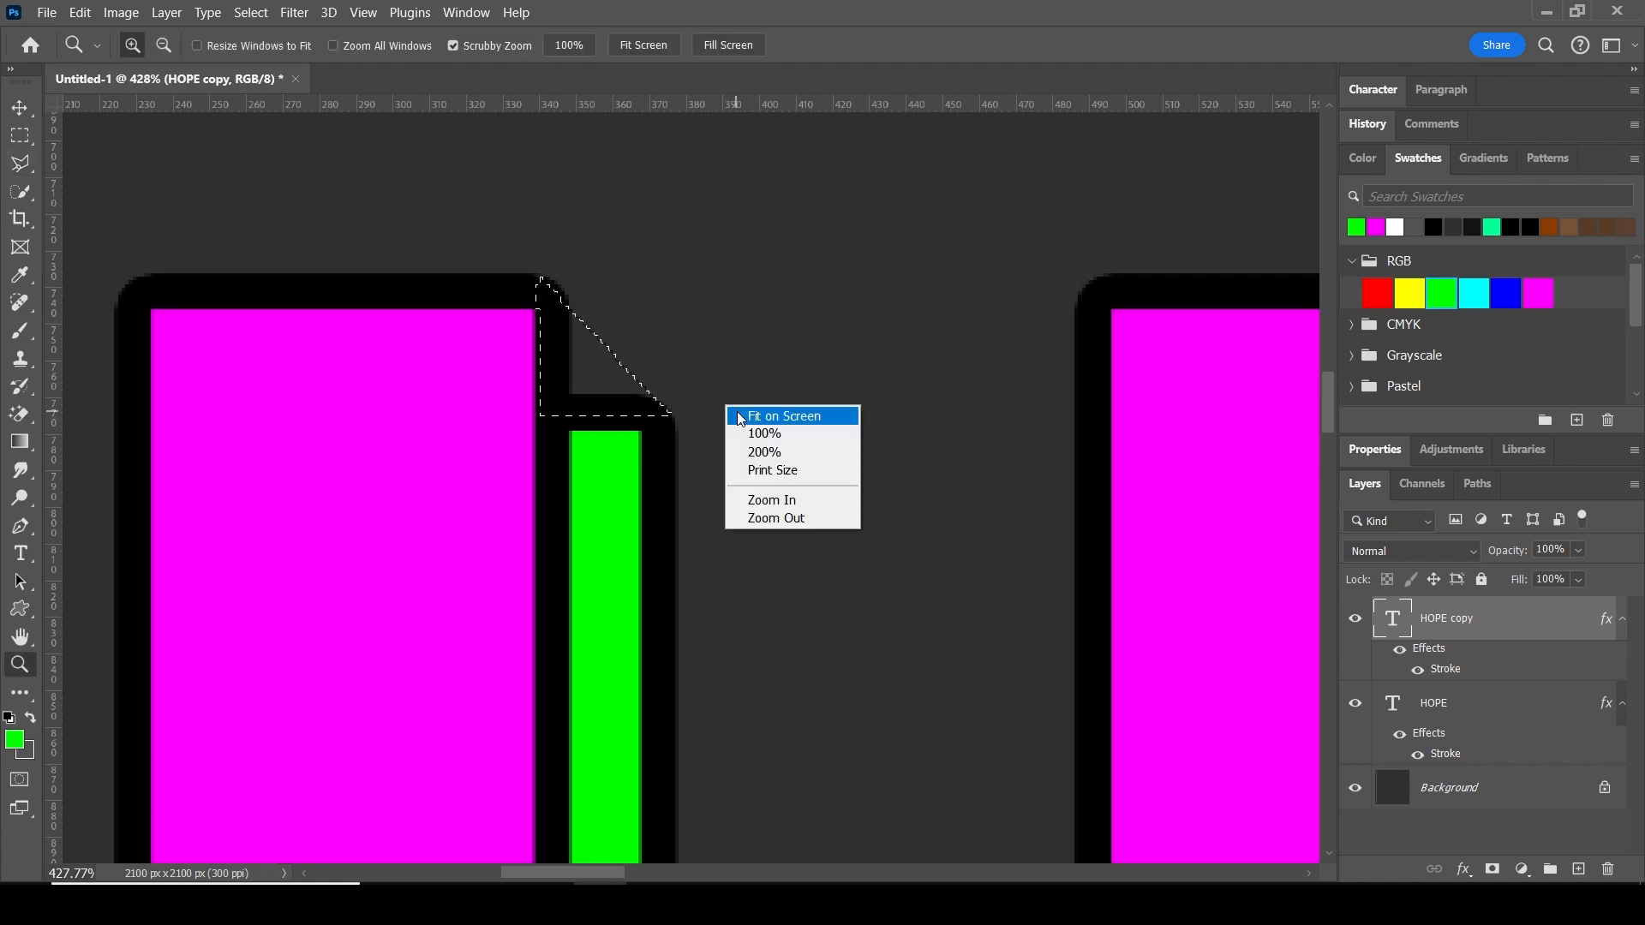
{"action": "left_click", "coordinate": [789, 417]}
{"action": "left_click_drag", "start_coordinate": [790, 403], "coordinate": [840, 437]}
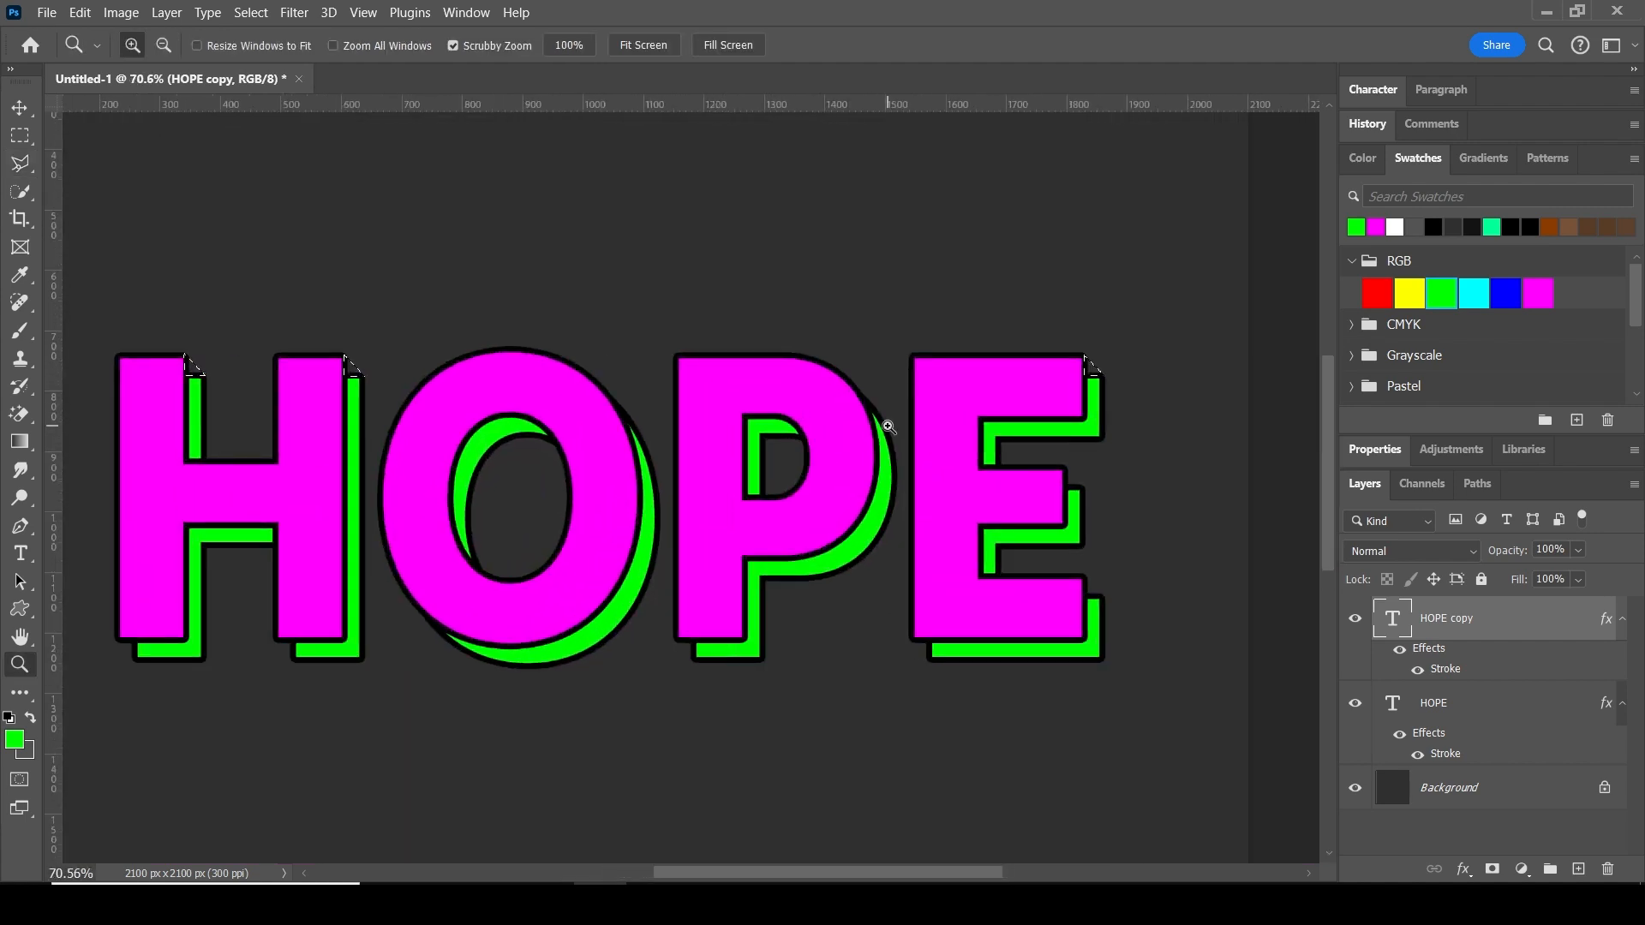
{"action": "left_click", "coordinate": [1522, 868]}
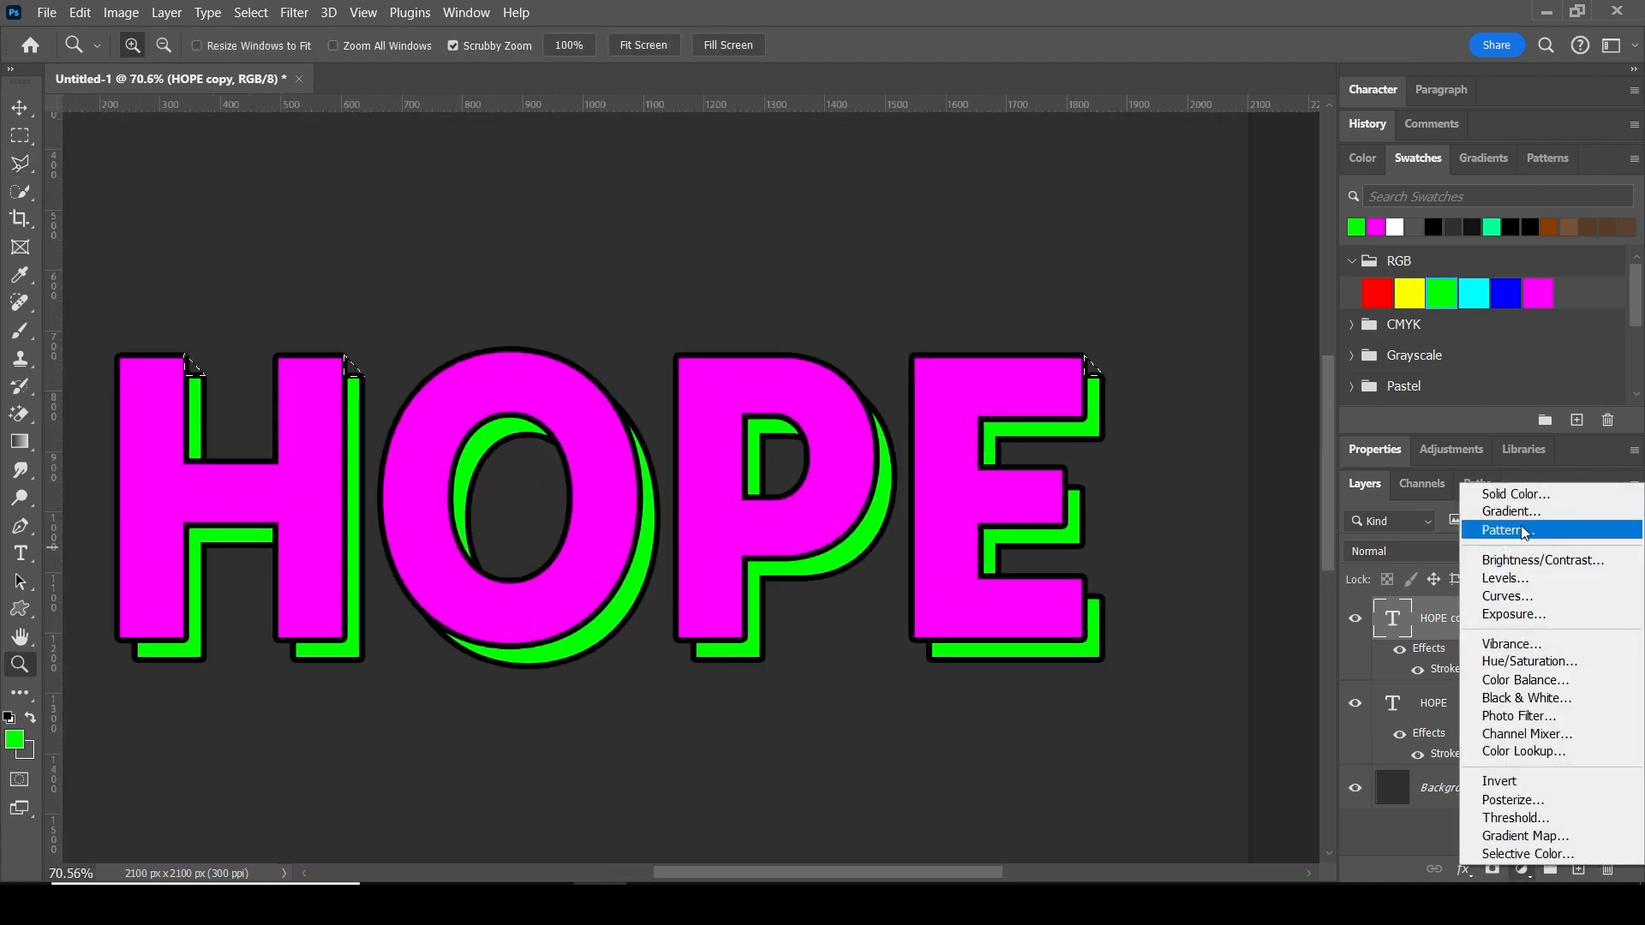
{"action": "left_click", "coordinate": [1516, 495]}
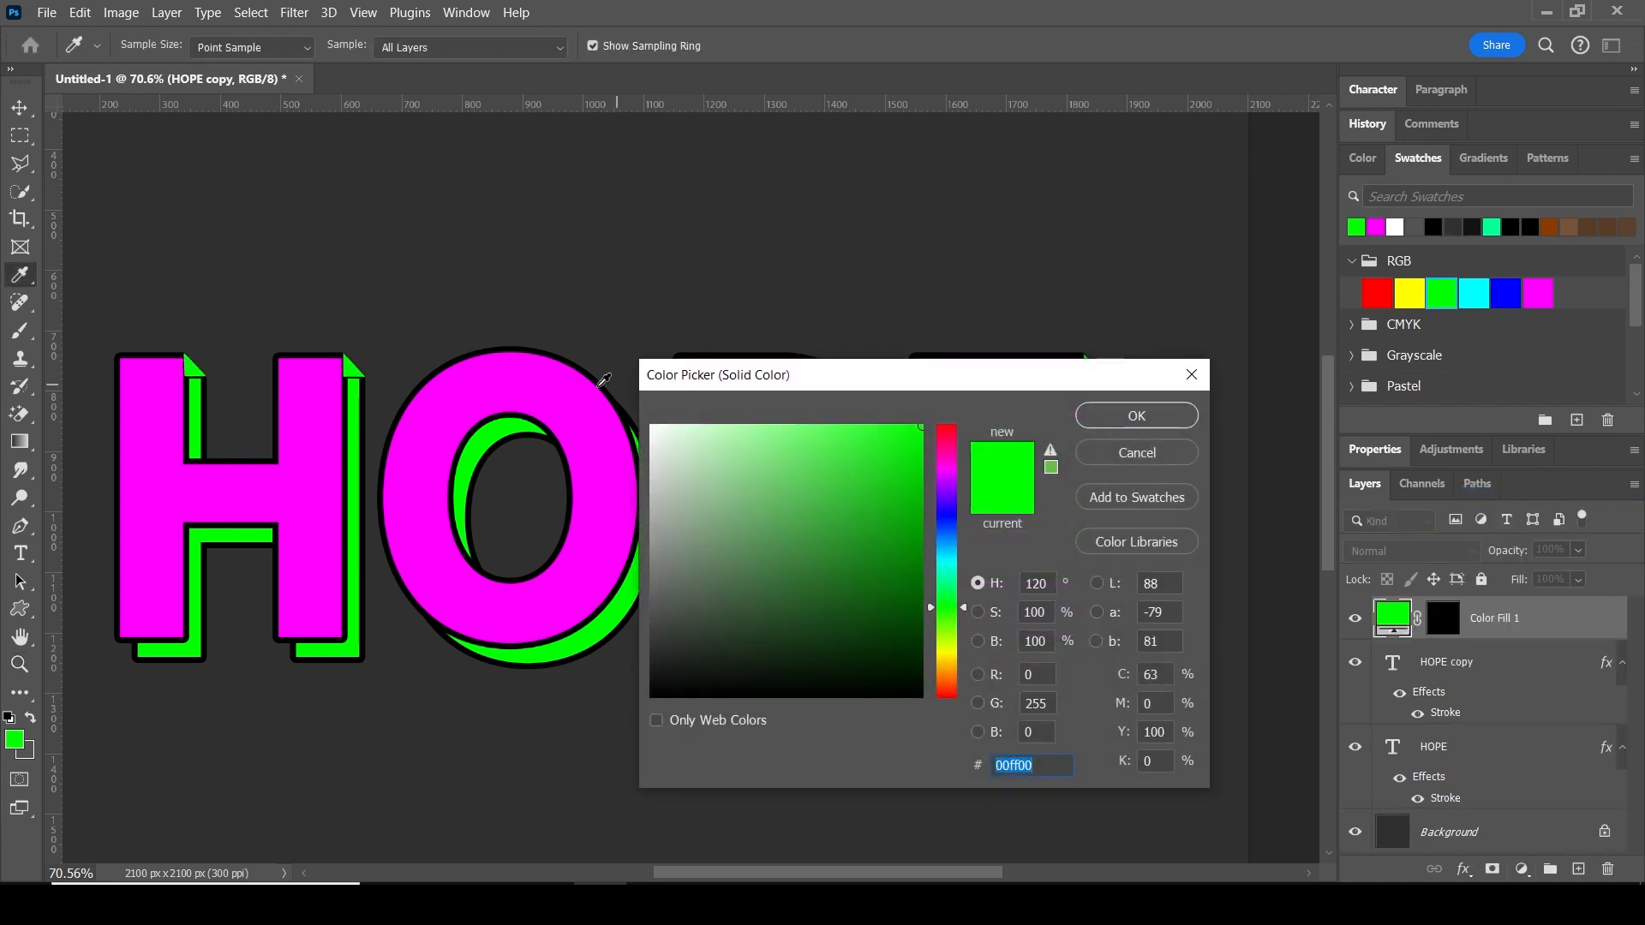
{"action": "type", "text": "000000"}
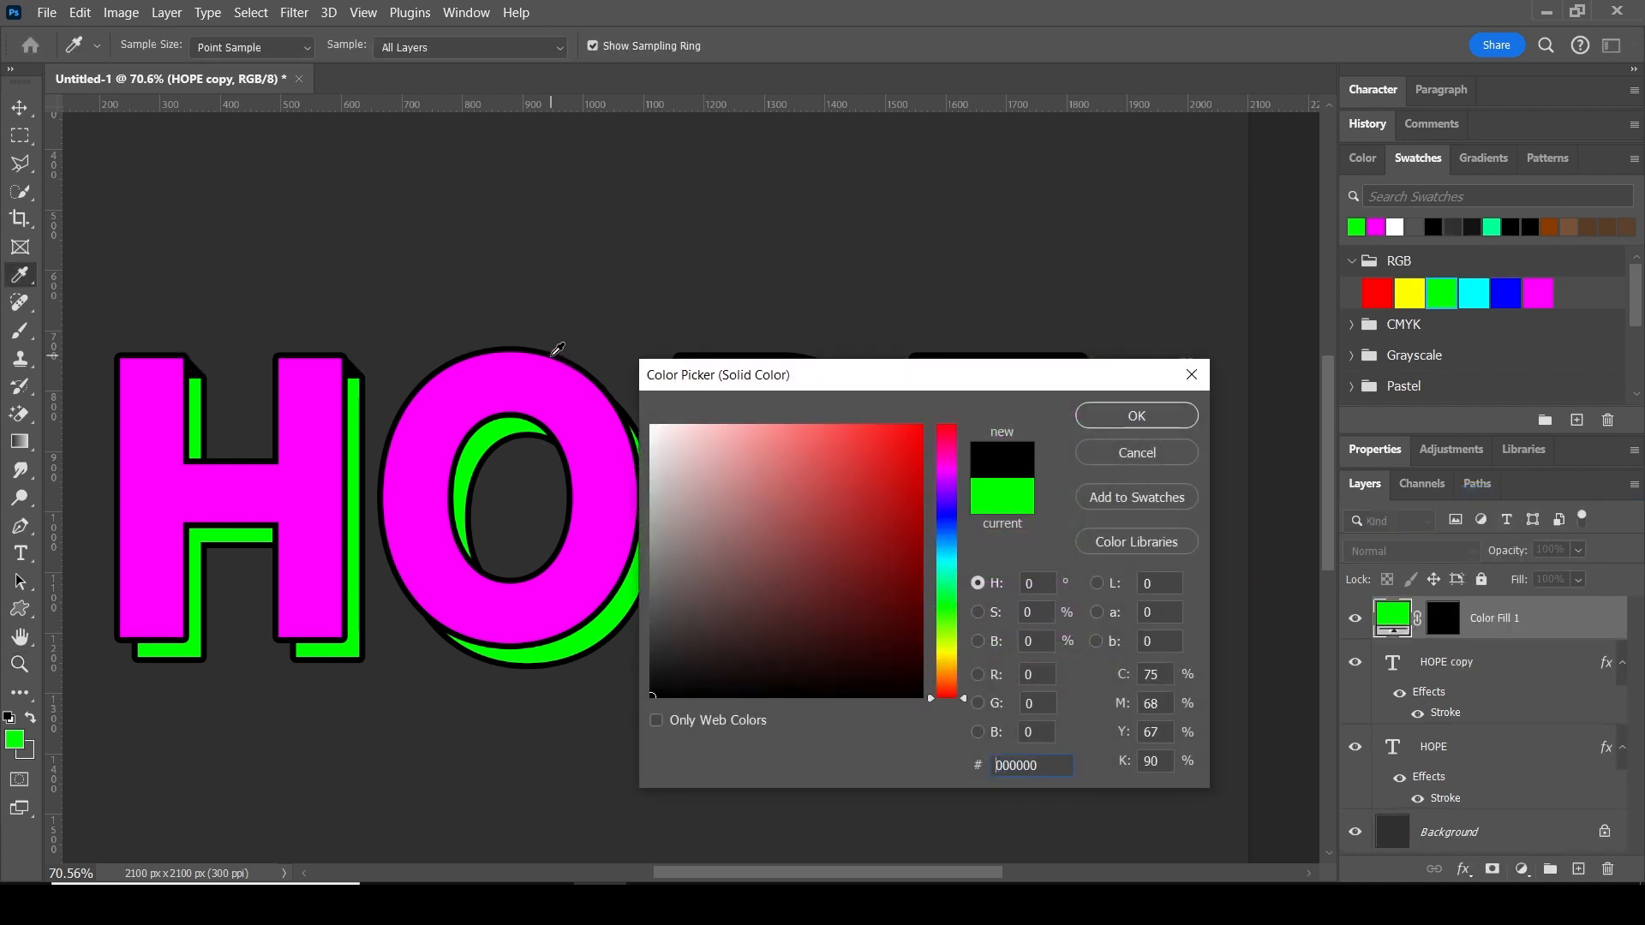
{"action": "left_click", "coordinate": [1151, 426]}
Step: Convert the black fill layer and both HOPE text layers together into one smart object
{"action": "key", "text": "z"}
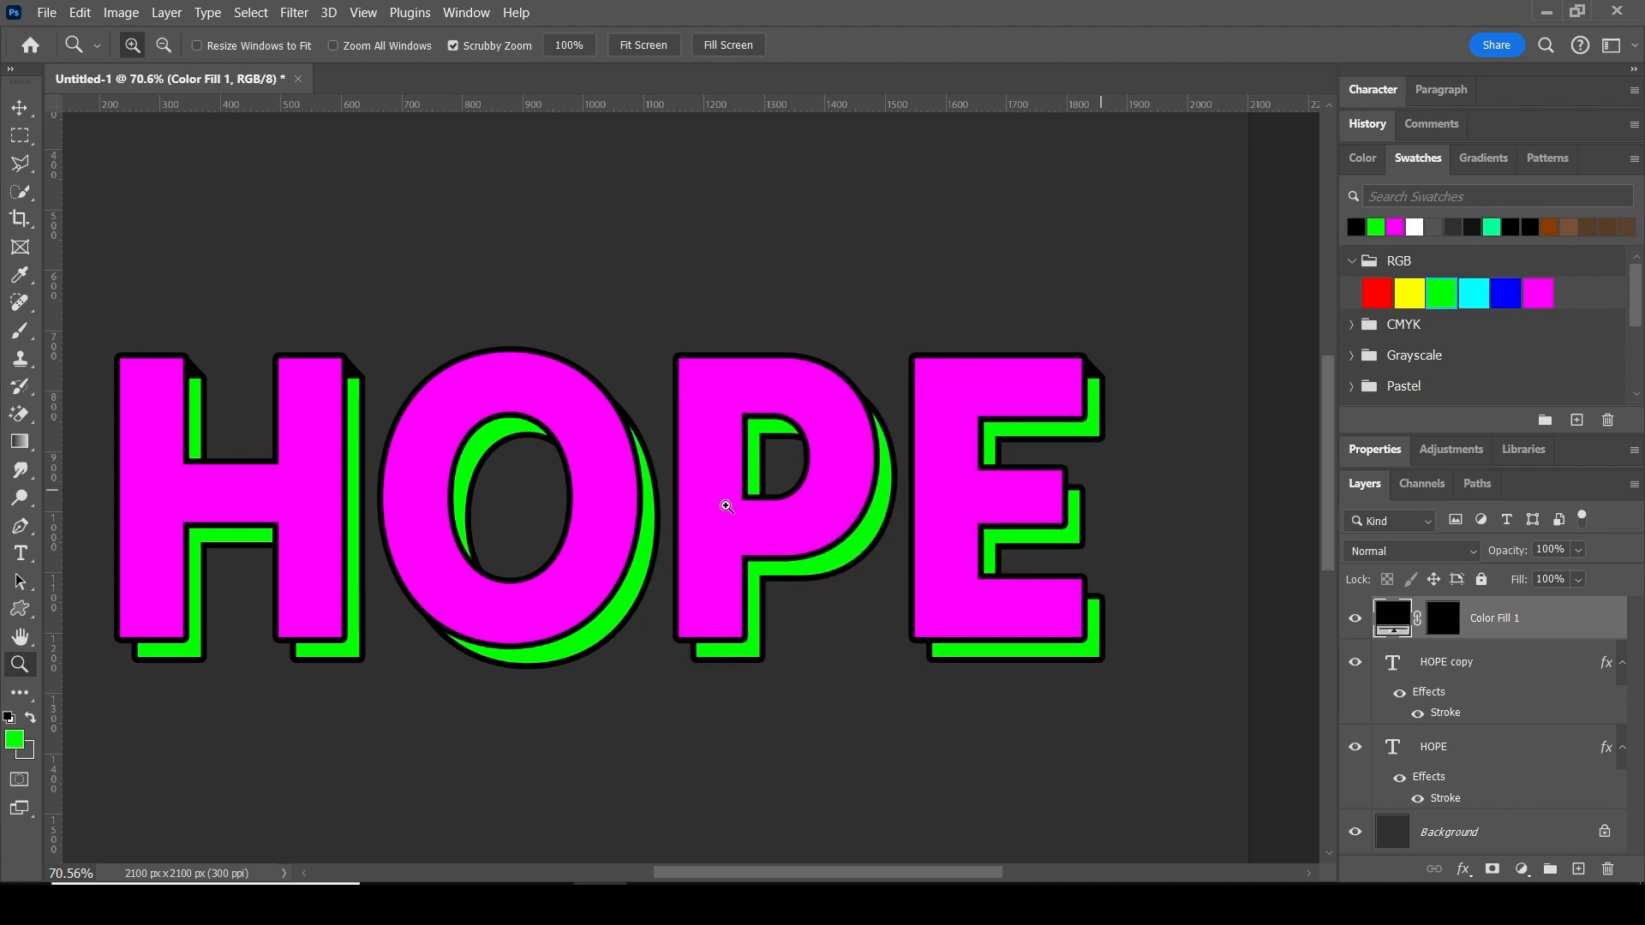
{"action": "right_click", "coordinate": [651, 500]}
{"action": "left_click", "coordinate": [685, 495]}
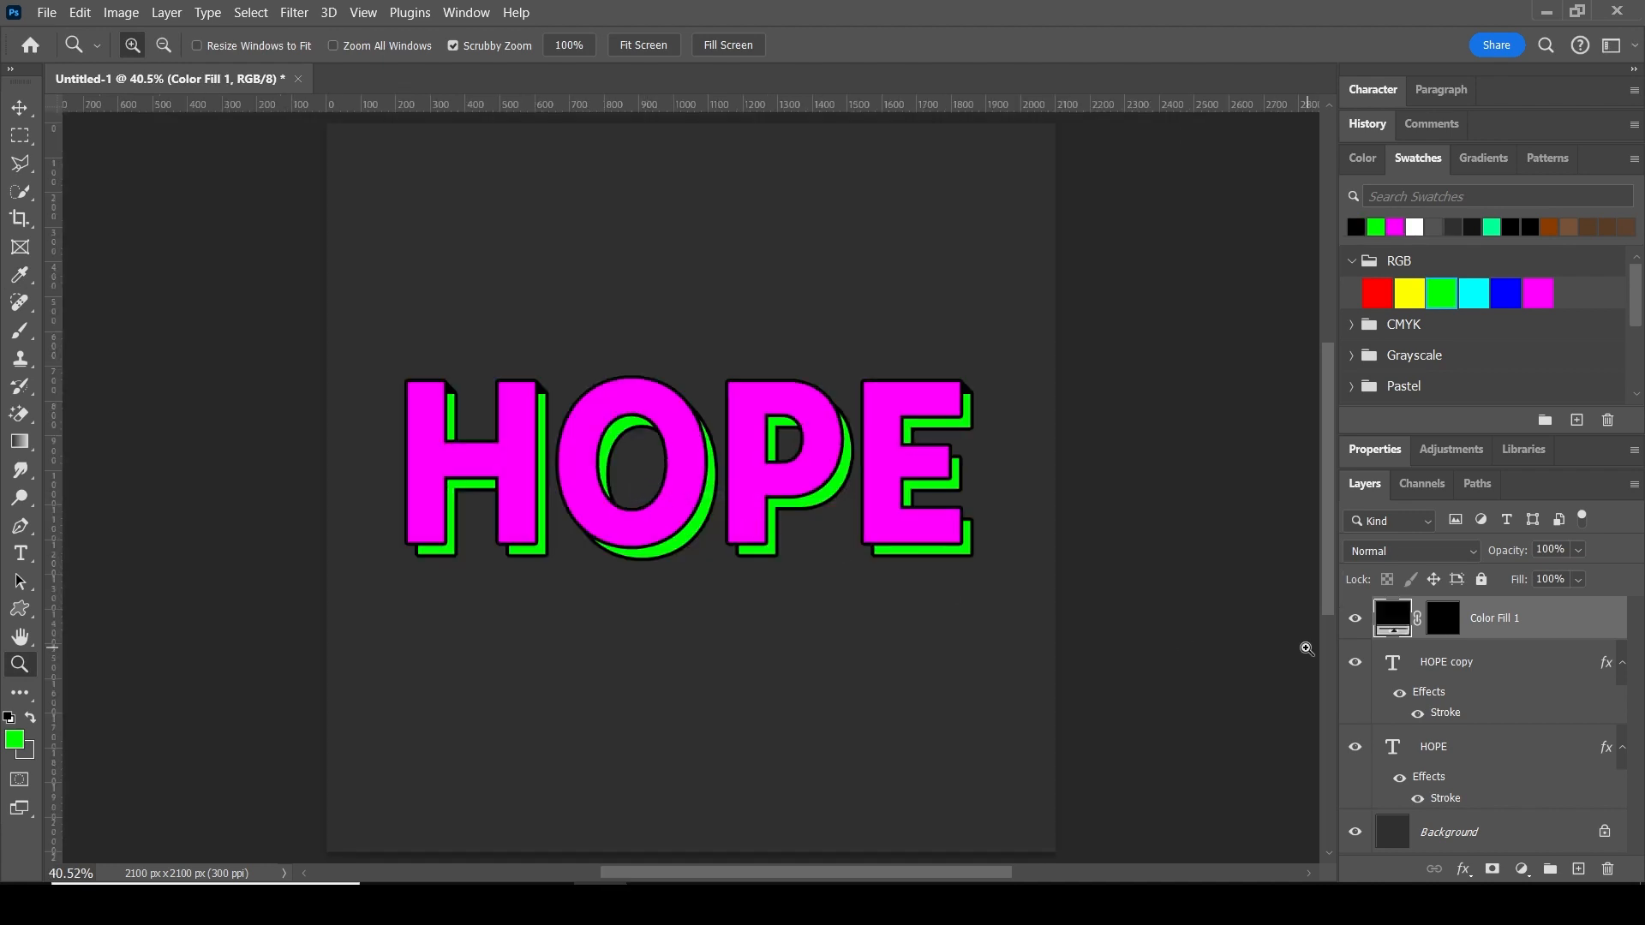
{"action": "left_click", "coordinate": [1520, 761], "text": "shift"}
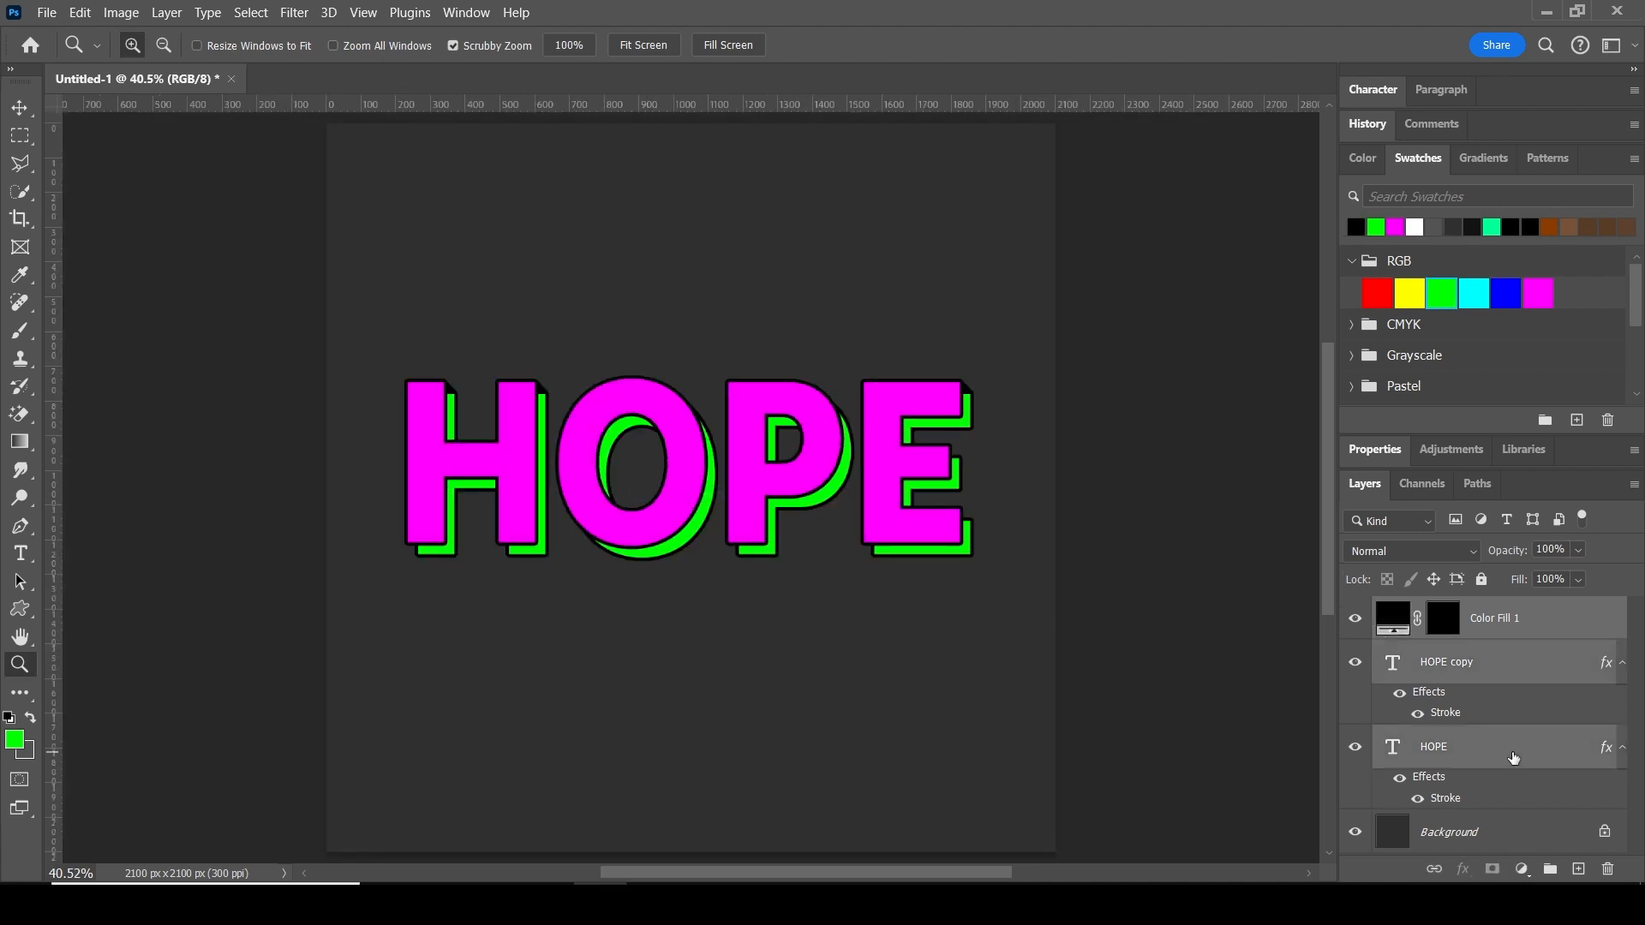
{"action": "right_click", "coordinate": [1523, 745]}
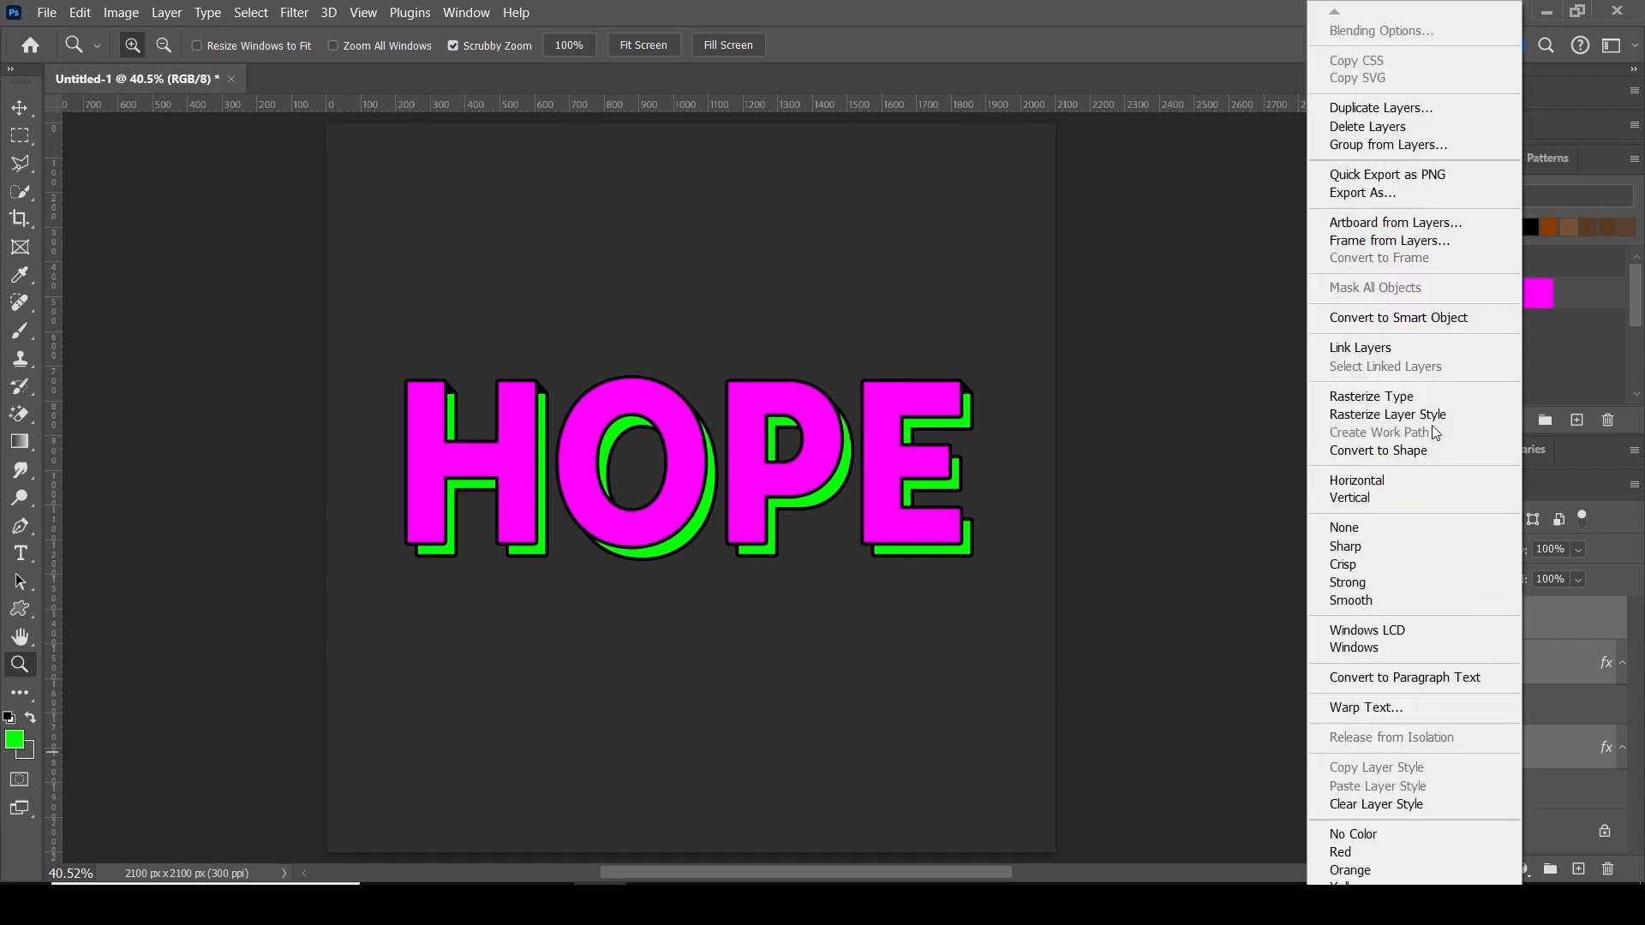
{"action": "left_click", "coordinate": [1413, 317]}
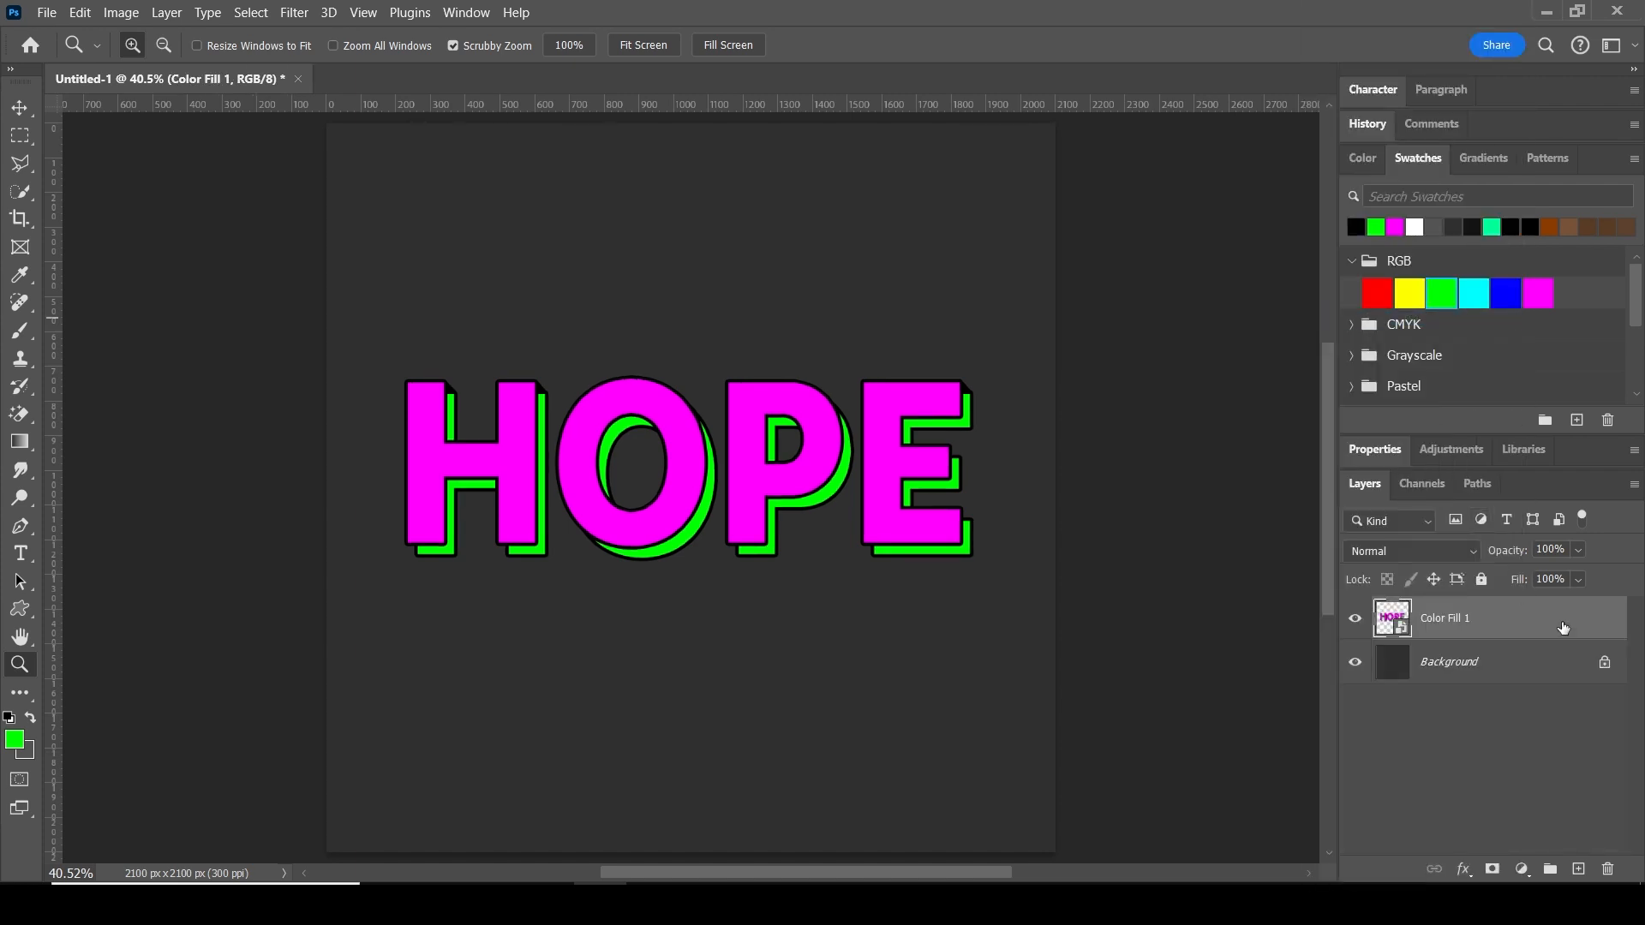
Step: Add a white outside stroke of 25 px to the HOPE smart object
{"action": "left_click", "coordinate": [1463, 869]}
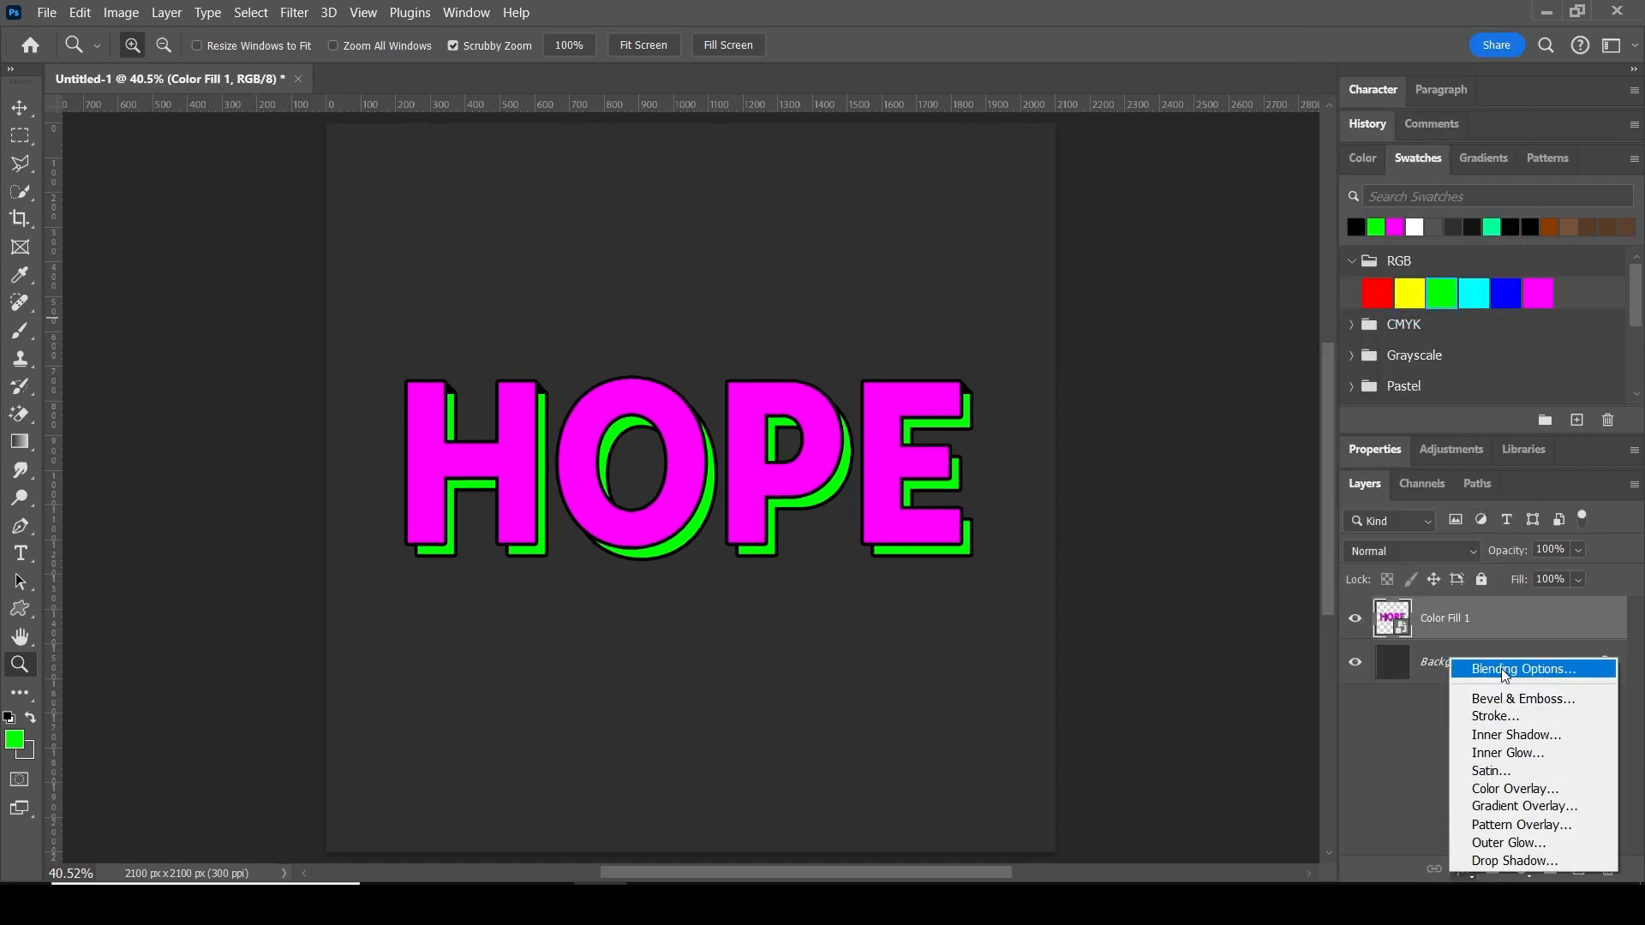
{"action": "left_click", "coordinate": [1532, 685]}
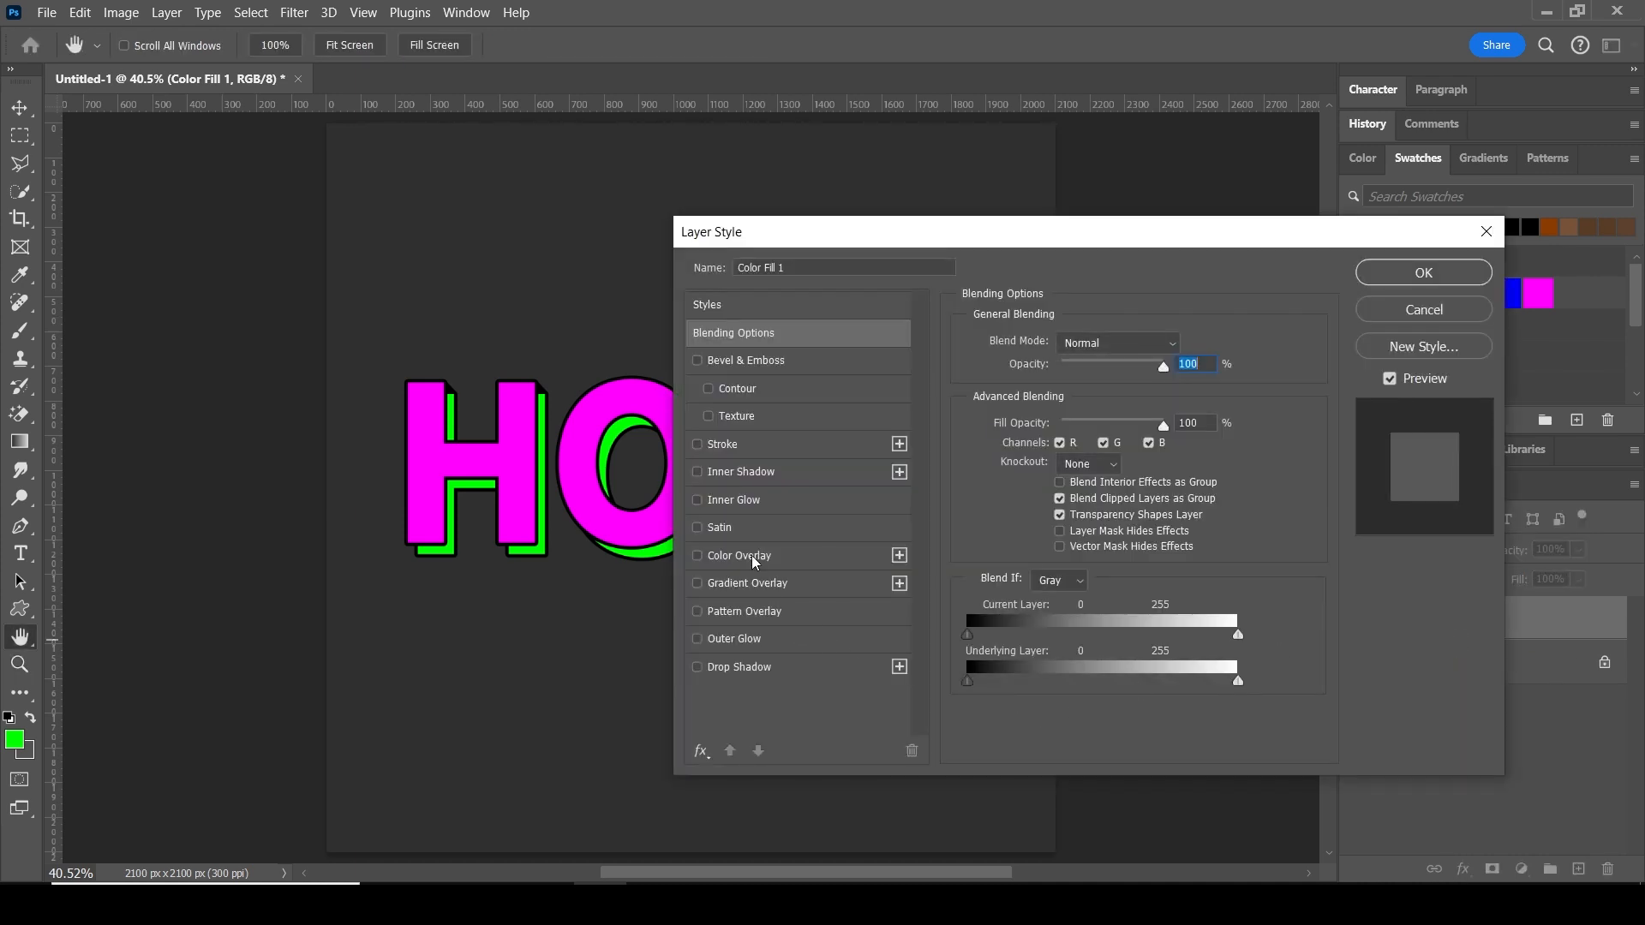
{"action": "left_click", "coordinate": [748, 446]}
{"action": "left_click_drag", "start_coordinate": [954, 243], "coordinate": [1172, 254]}
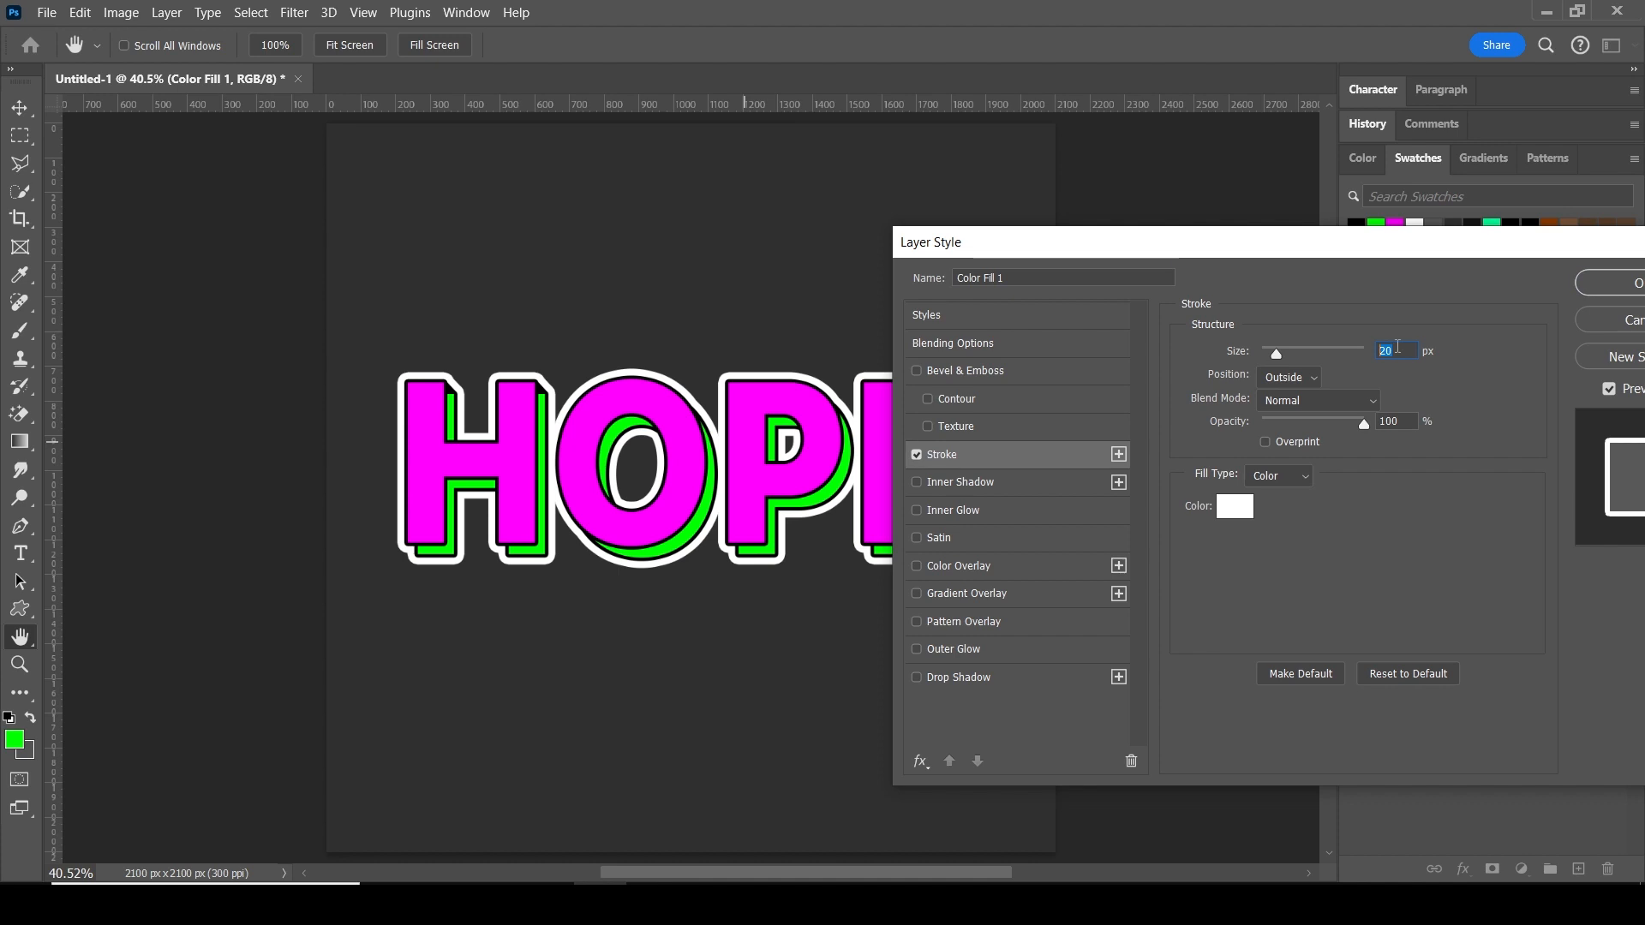
{"action": "key", "text": "Up"}
{"action": "key", "text": "Up"}
{"action": "key", "text": "Up"}
{"action": "key", "text": "Up"}
{"action": "key", "text": "Up"}
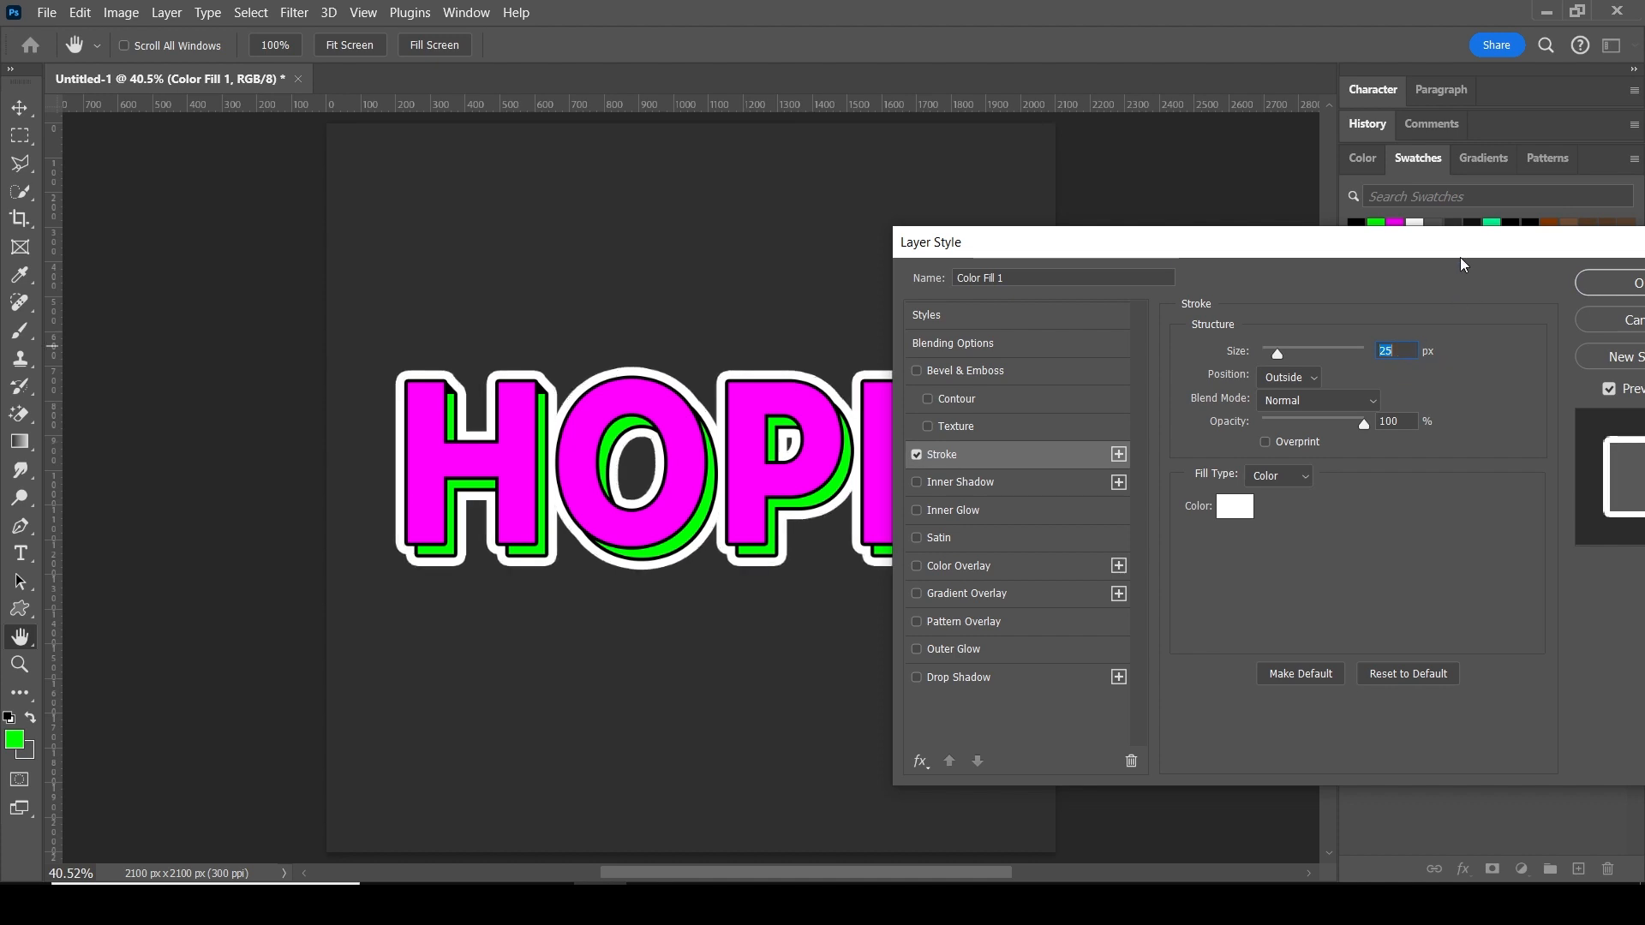
{"action": "left_click_drag", "start_coordinate": [1462, 257], "coordinate": [1324, 265]}
{"action": "left_click", "coordinate": [1494, 298]}
{"action": "key", "text": "z"}
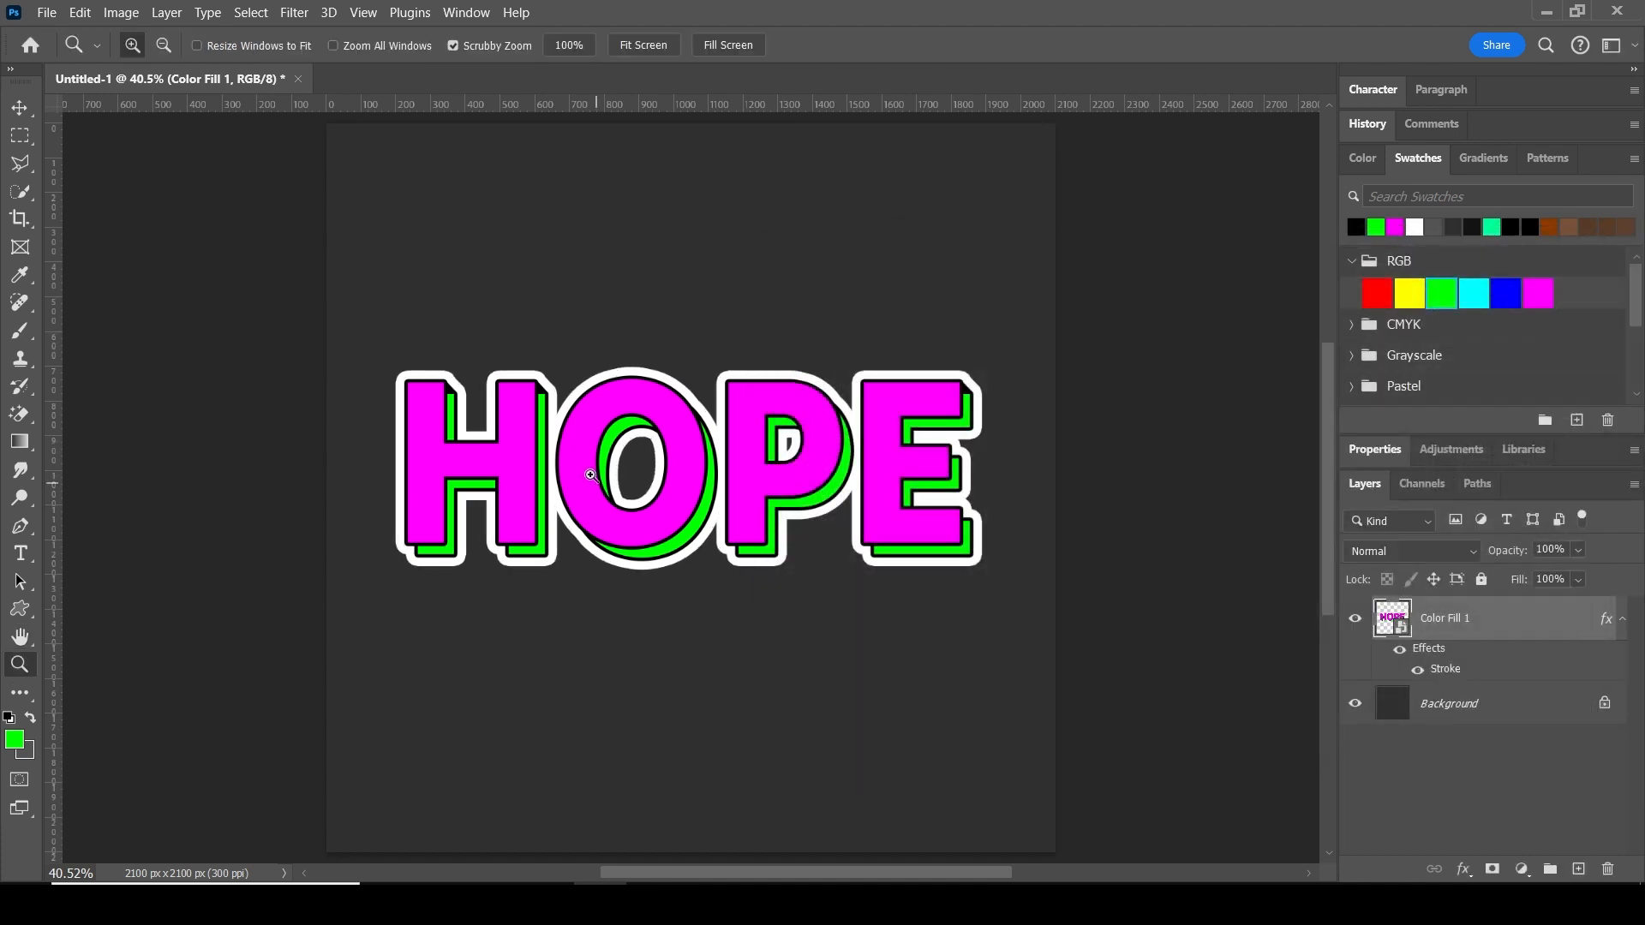
{"action": "left_click_drag", "start_coordinate": [464, 441], "coordinate": [525, 477]}
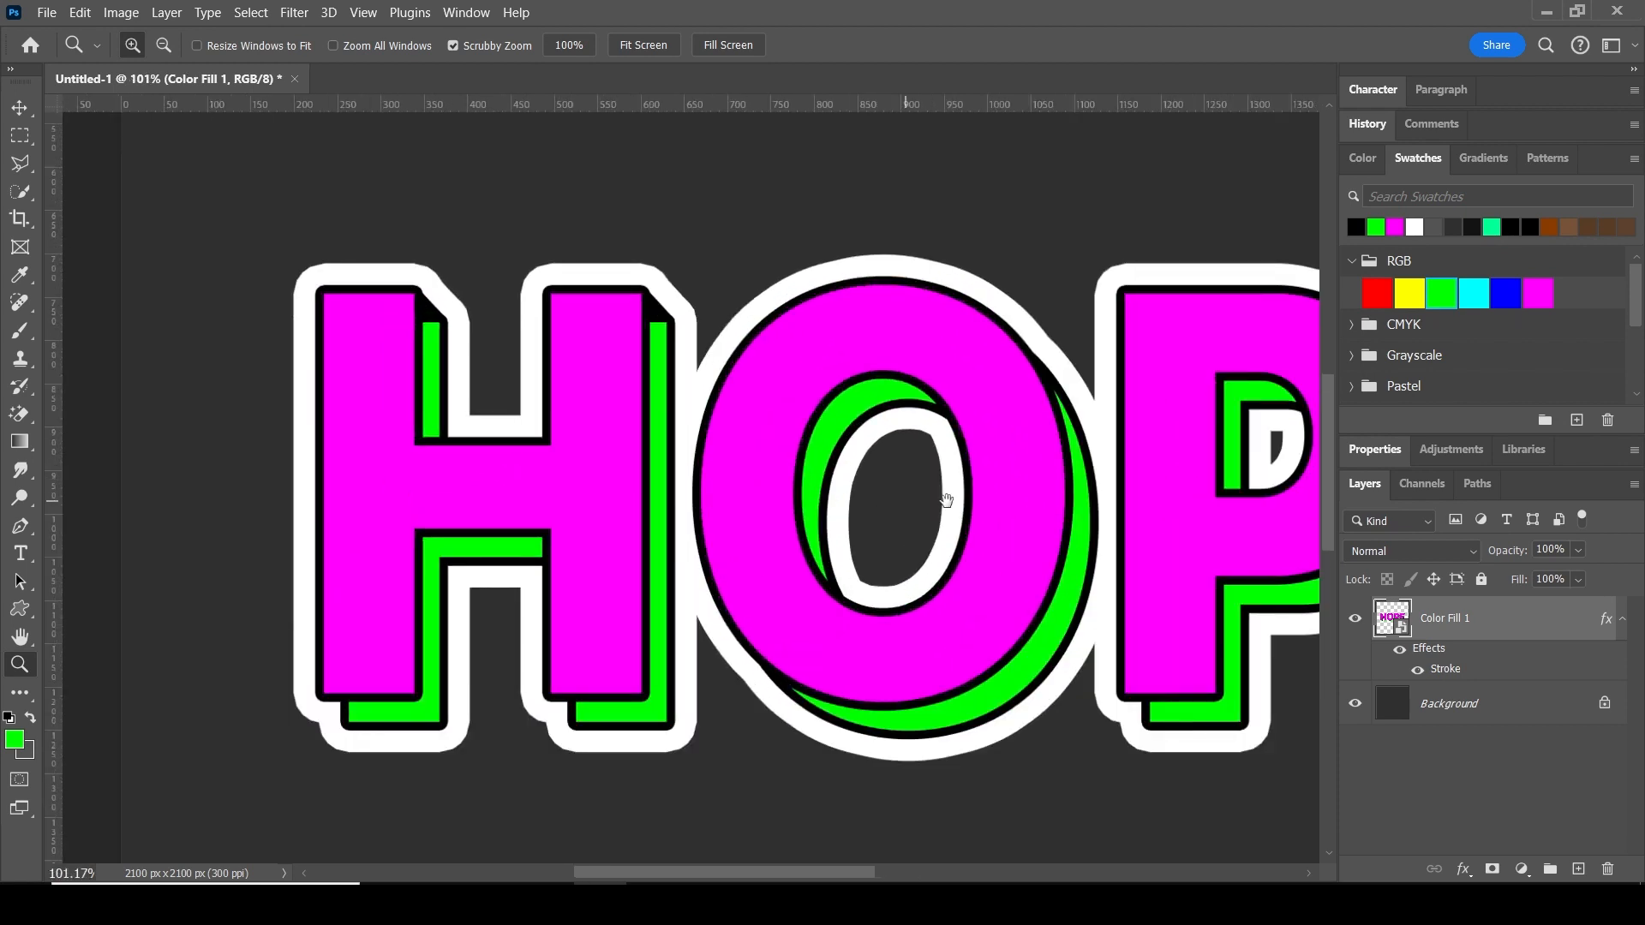
{"action": "left_click_drag", "start_coordinate": [947, 489], "coordinate": [852, 508]}
{"action": "left_click_drag", "start_coordinate": [1061, 502], "coordinate": [809, 505]}
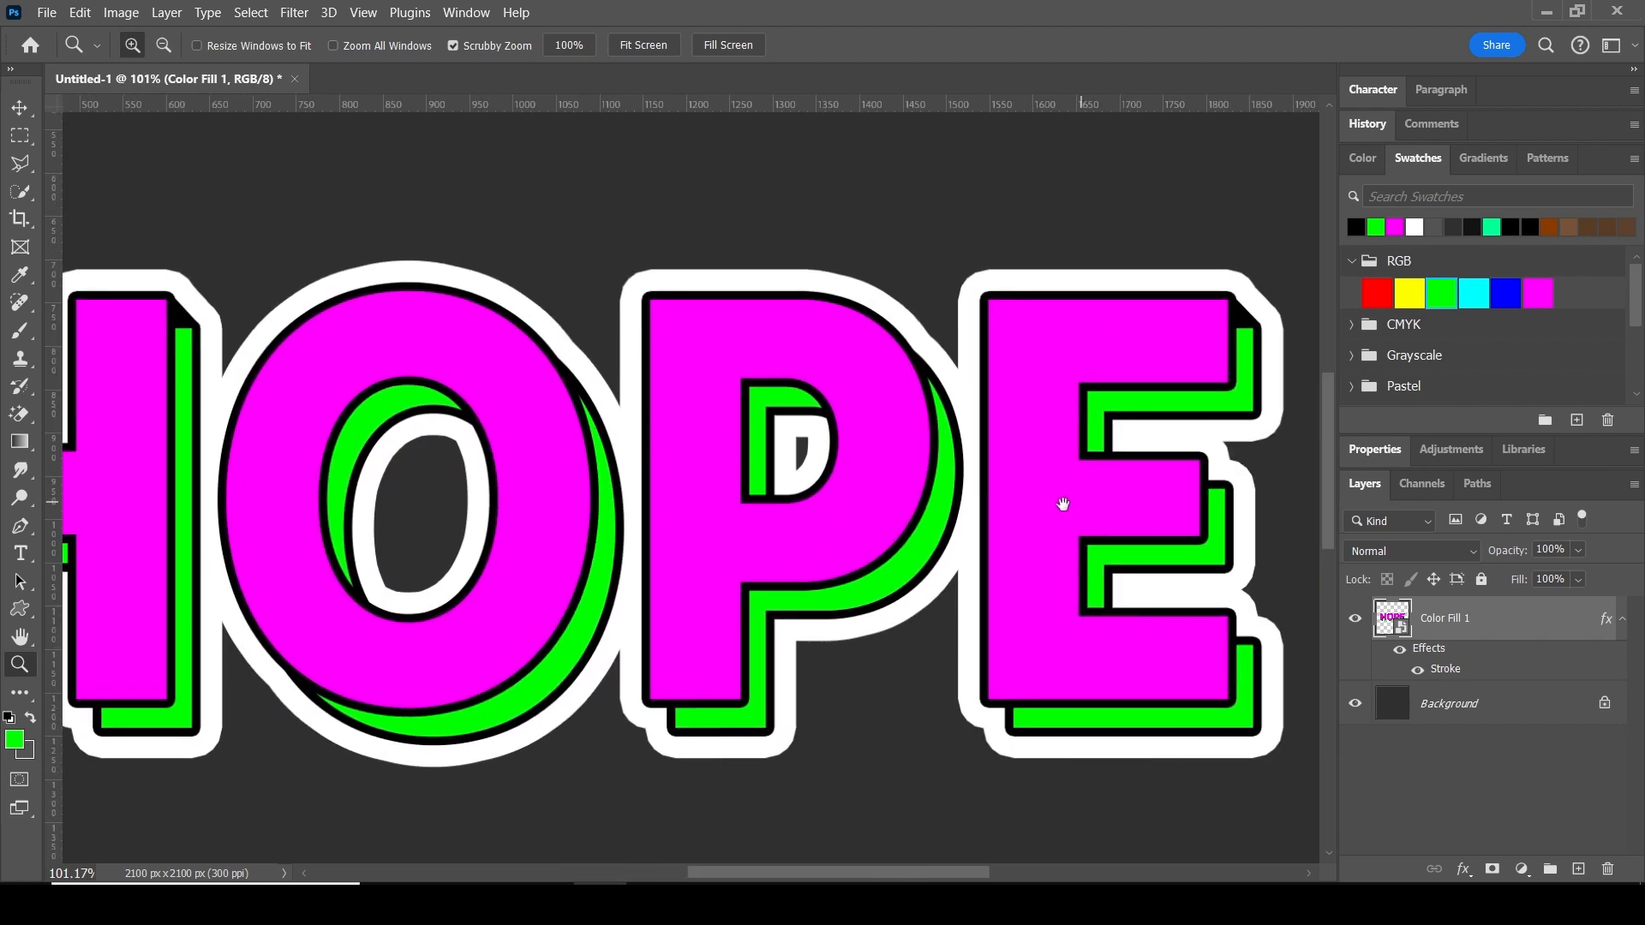
{"action": "right_click", "coordinate": [988, 495]}
{"action": "left_click", "coordinate": [1033, 497]}
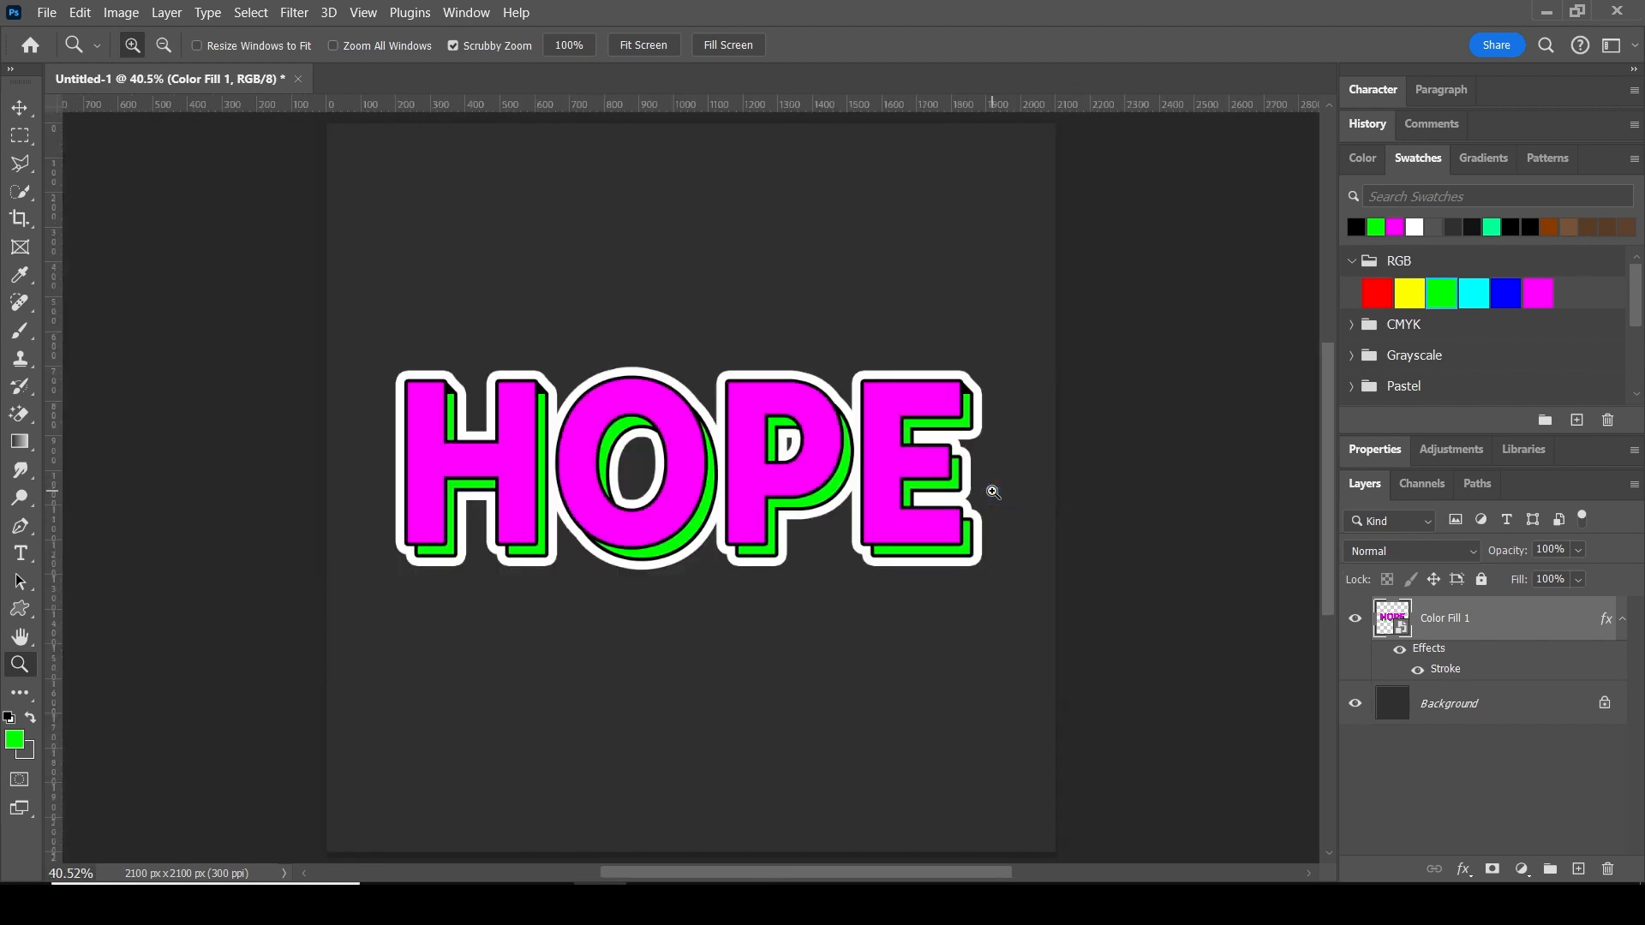